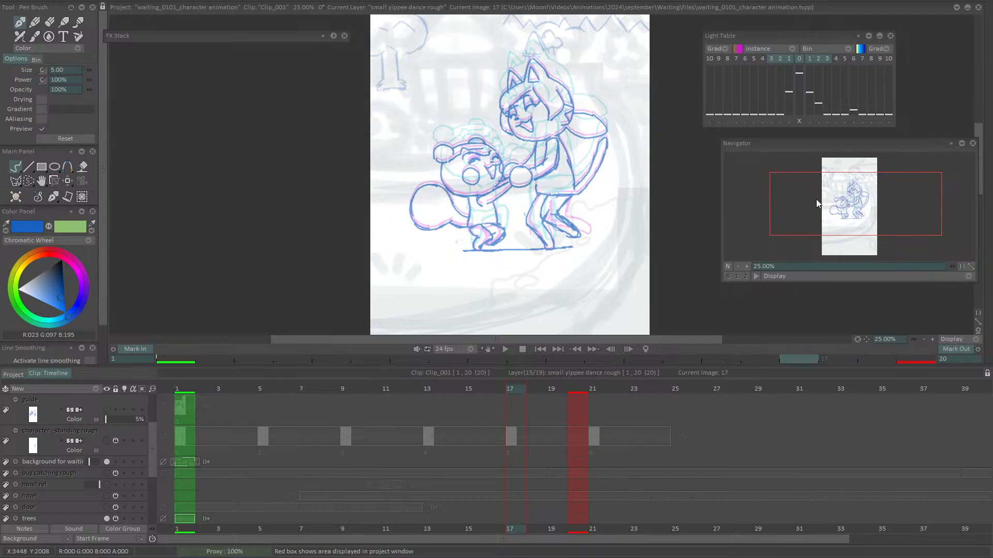
Play back and scrub through the rough dance animation to review its poses
mouse_move(817, 203)
mouse_down()
mouse_move(803, 212)
mouse_move(856, 187)
mouse_move(848, 212)
mouse_move(816, 211)
mouse_move(859, 194)
mouse_move(835, 208)
mouse_move(880, 206)
mouse_move(872, 192)
mouse_move(863, 204)
mouse_up()
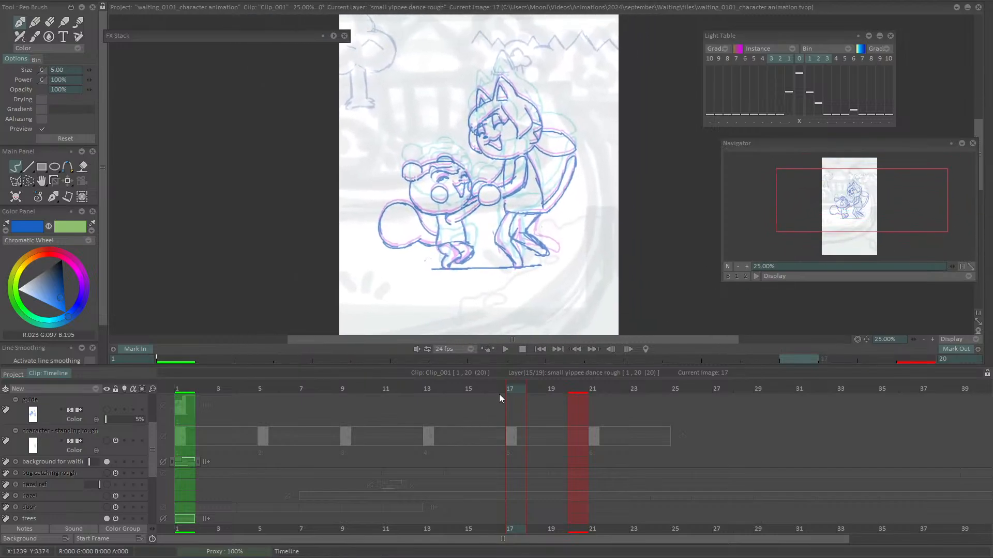
click(466, 396)
mouse_move(458, 397)
mouse_down()
mouse_move(186, 396)
mouse_move(580, 395)
mouse_move(182, 406)
mouse_move(568, 406)
mouse_move(386, 415)
mouse_move(187, 404)
mouse_move(560, 413)
mouse_move(186, 408)
mouse_up()
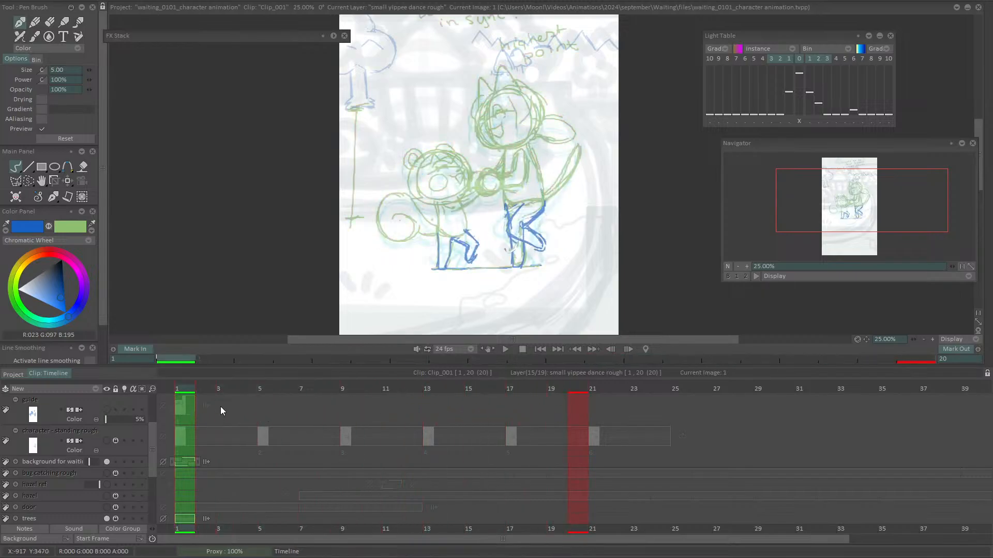
key(space)
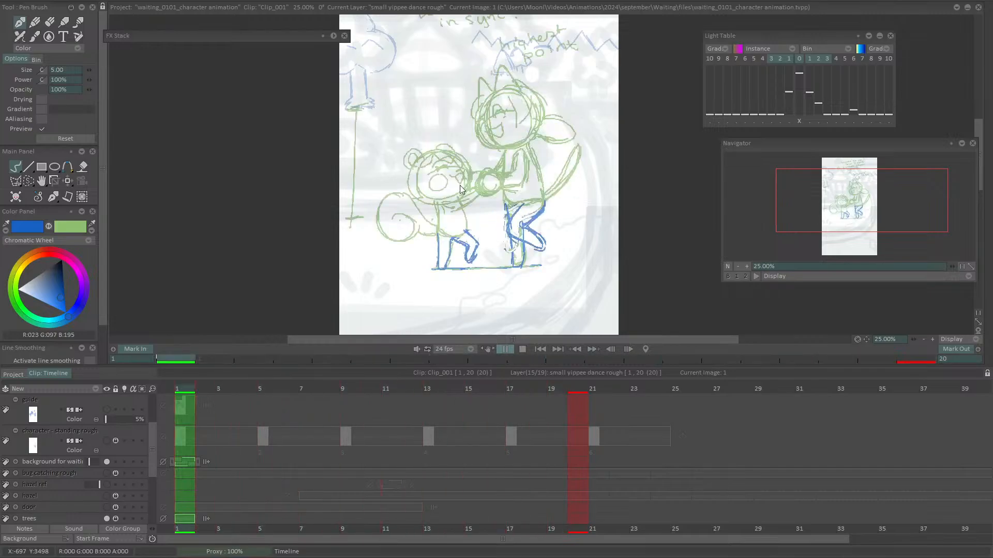
mouse_move(437, 395)
mouse_down()
mouse_move(560, 395)
mouse_move(184, 399)
mouse_move(532, 395)
mouse_move(527, 403)
mouse_move(185, 408)
mouse_move(443, 402)
mouse_move(433, 399)
mouse_up()
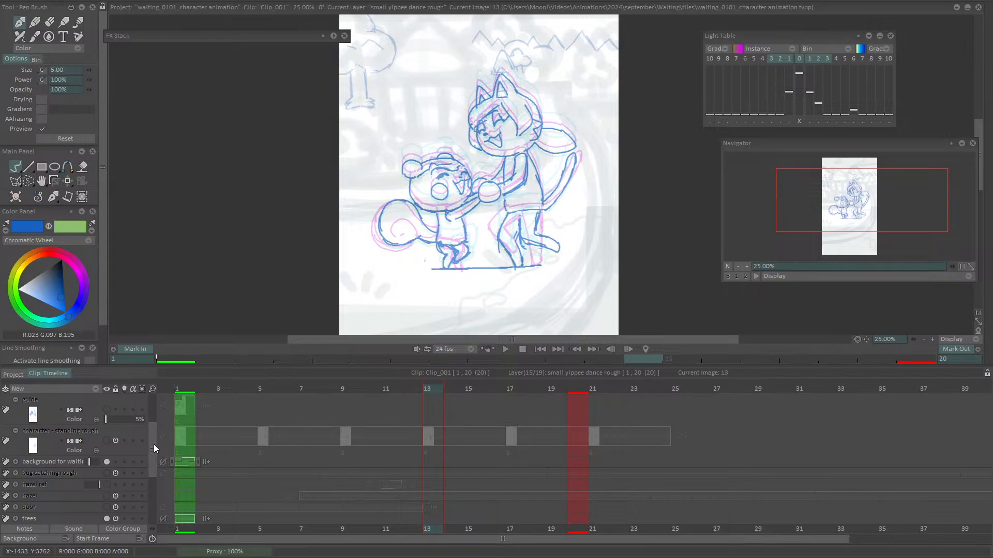
Copy the "small yippee dance rough" layer
drag(153, 445, 153, 498)
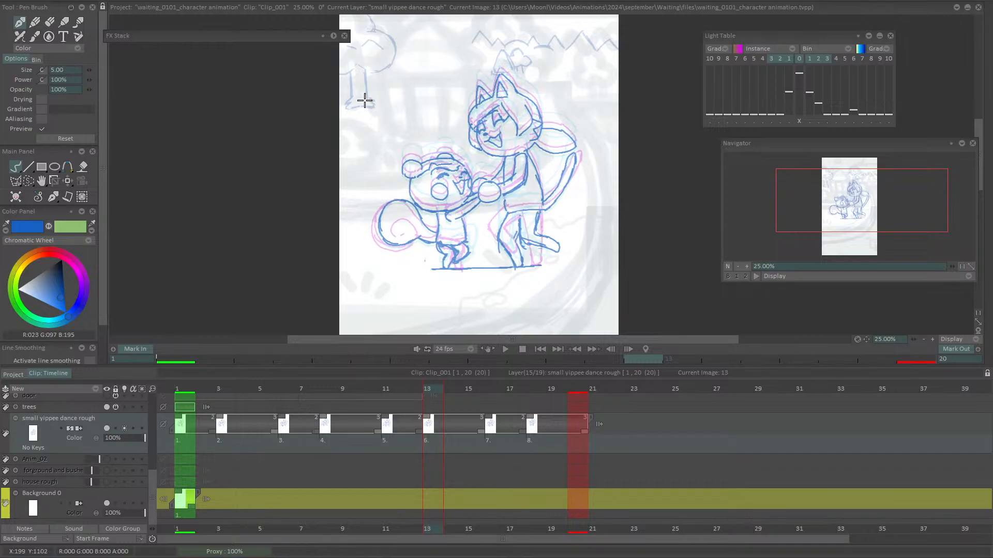
mouse_move(858, 208)
mouse_down()
mouse_move(842, 189)
mouse_move(862, 209)
mouse_up()
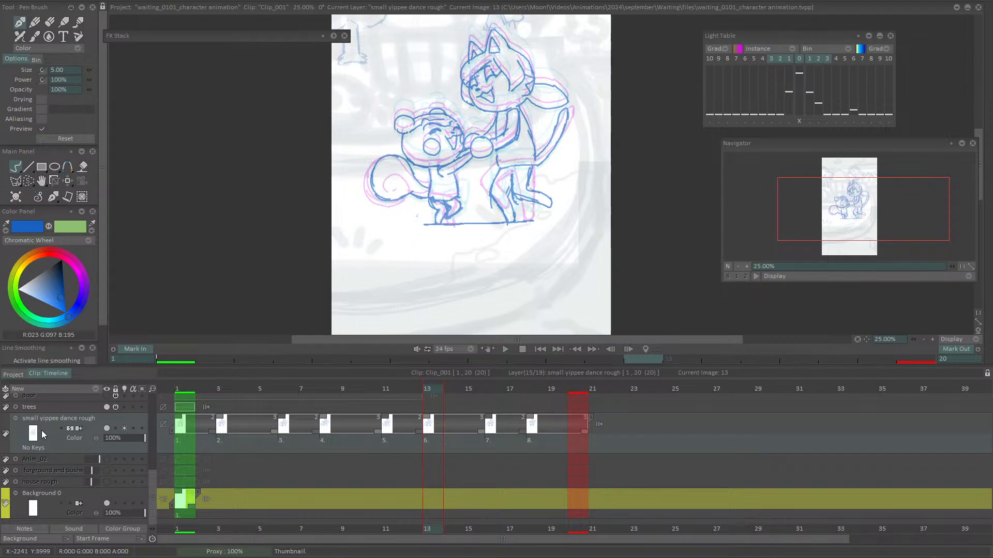
right_click(51, 420)
mouse_move(82, 439)
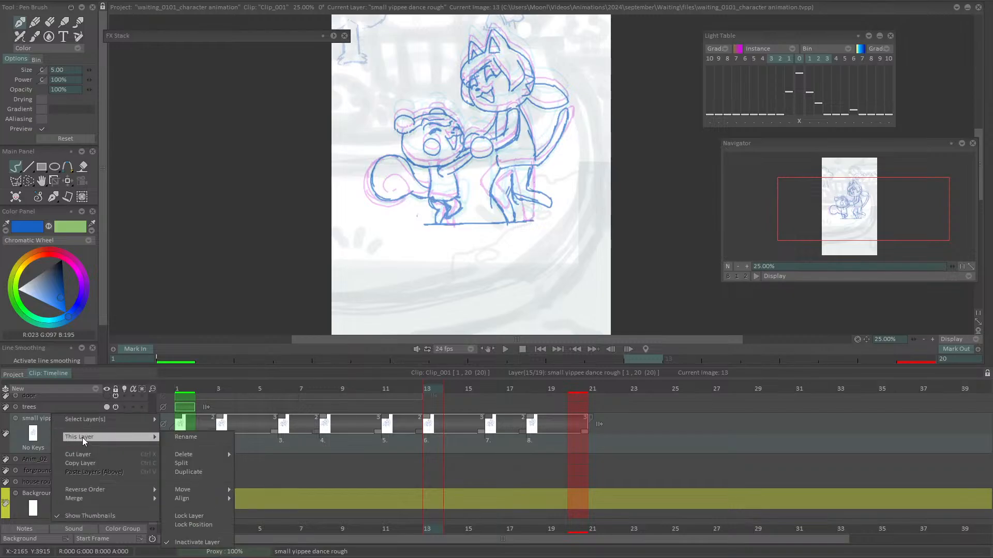
click(114, 464)
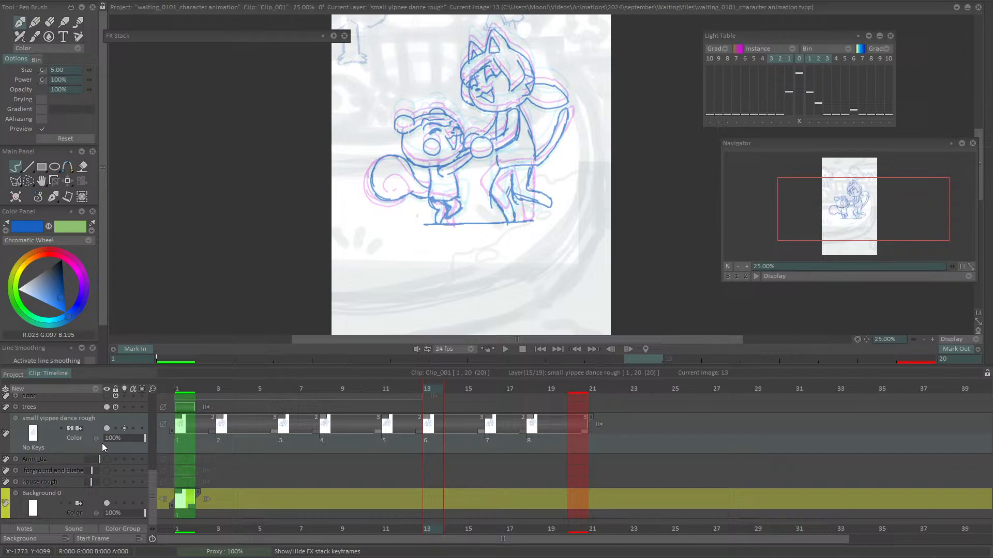
Add a new clip to the project alongside Clip_001
click(13, 373)
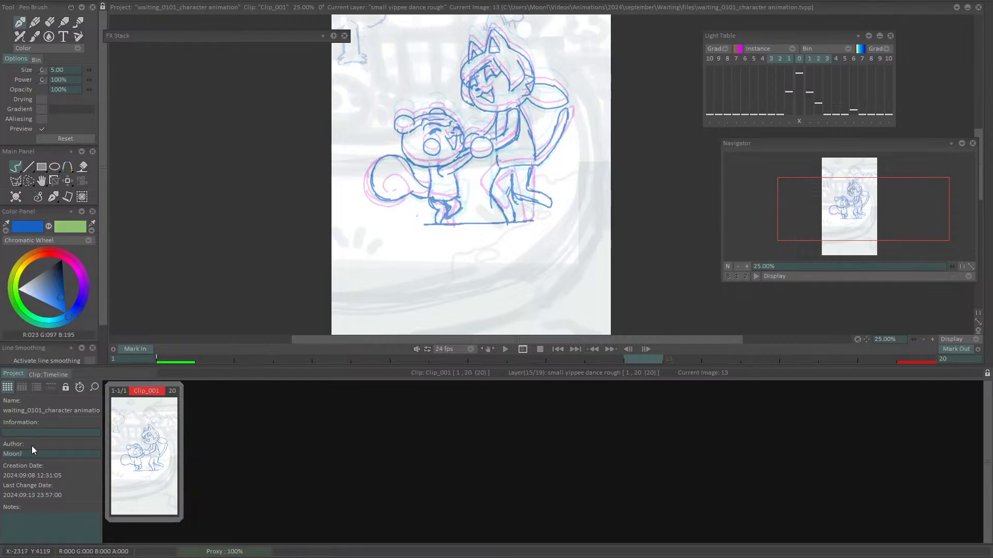
click(21, 1)
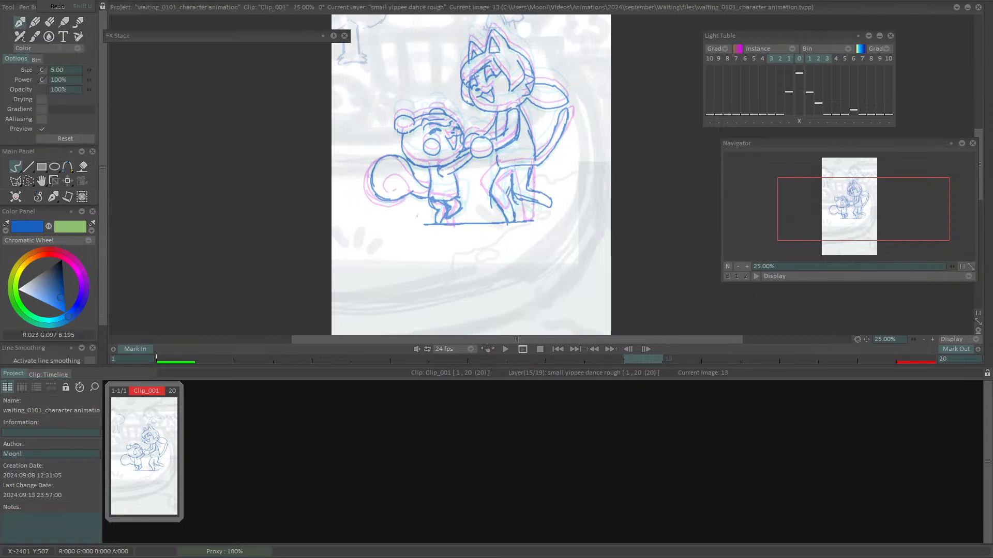
mouse_move(72, 2)
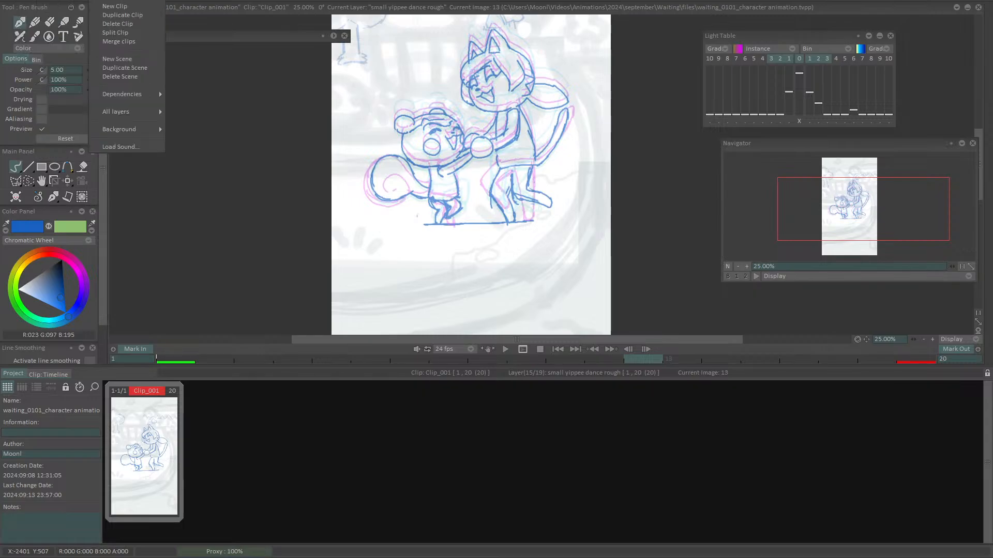
click(115, 7)
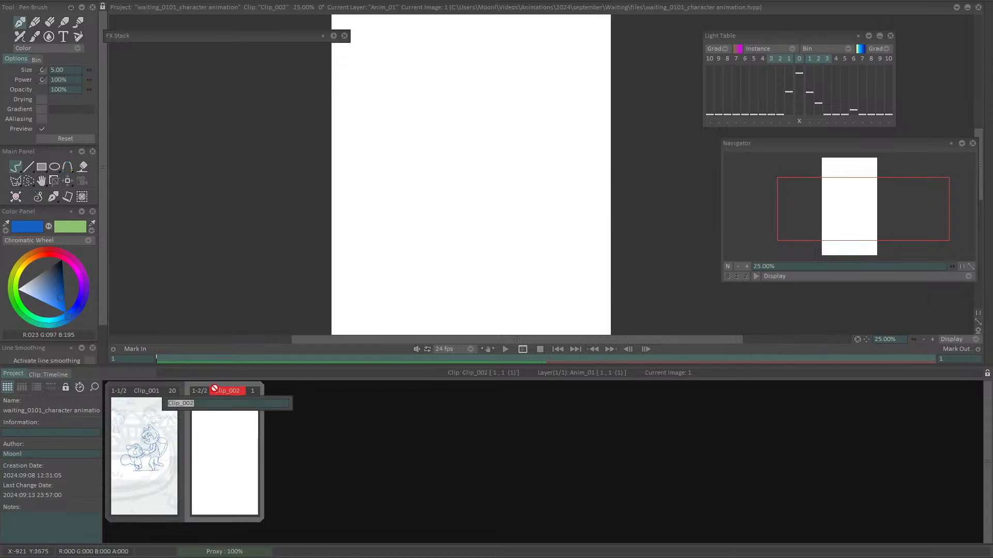
Open the new clip's timeline and paste the copied rough dance layer into it
double_click(227, 421)
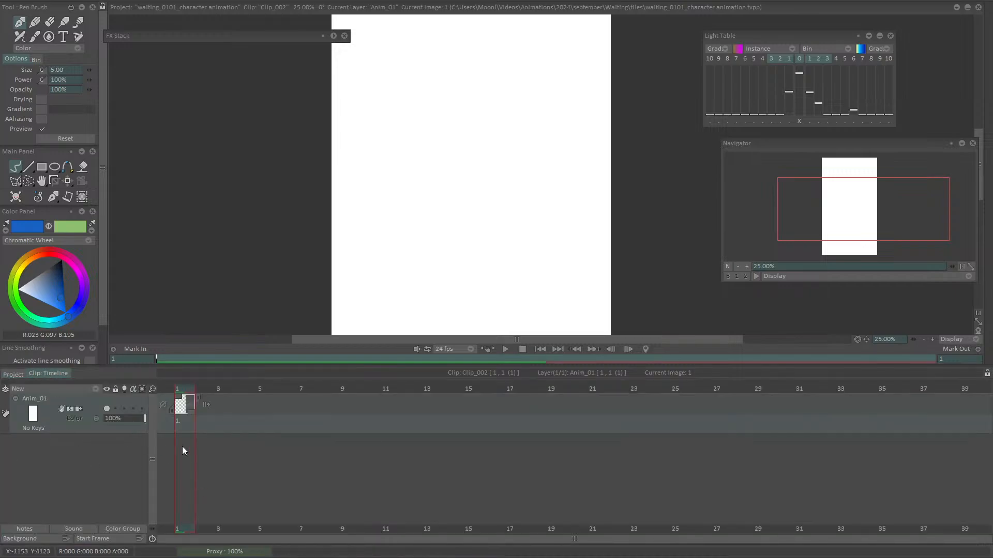
key(ctrl+v)
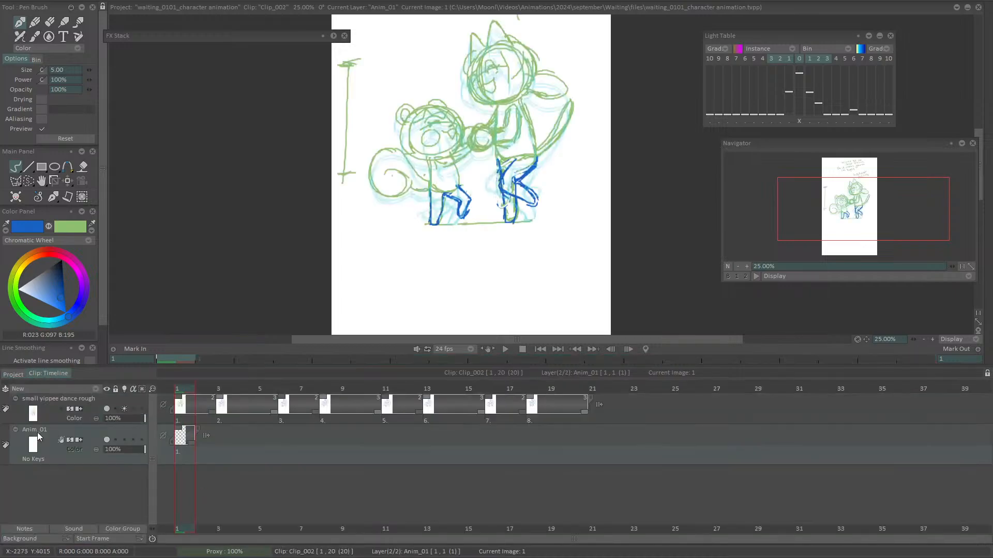
scroll(452, 211, down, 1)
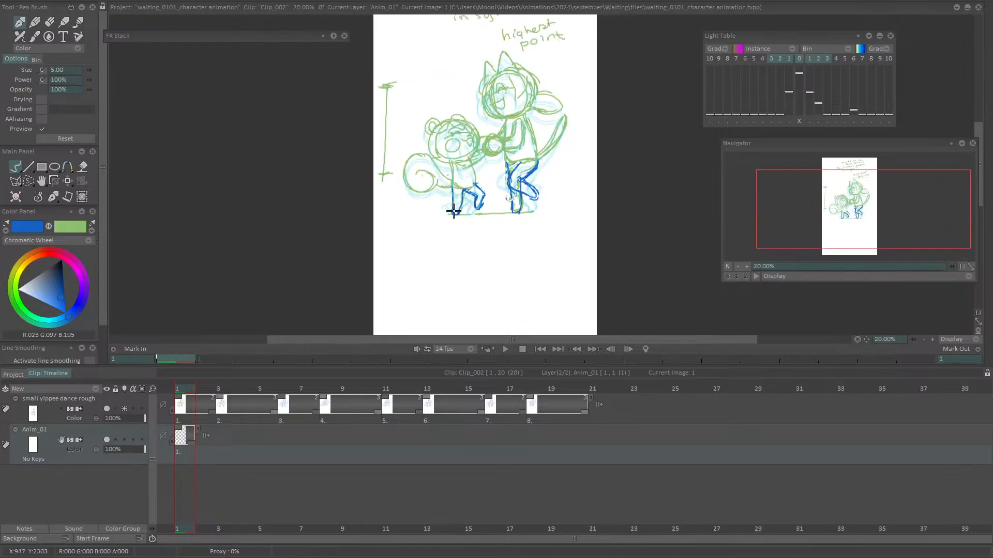
drag(786, 216, 862, 191)
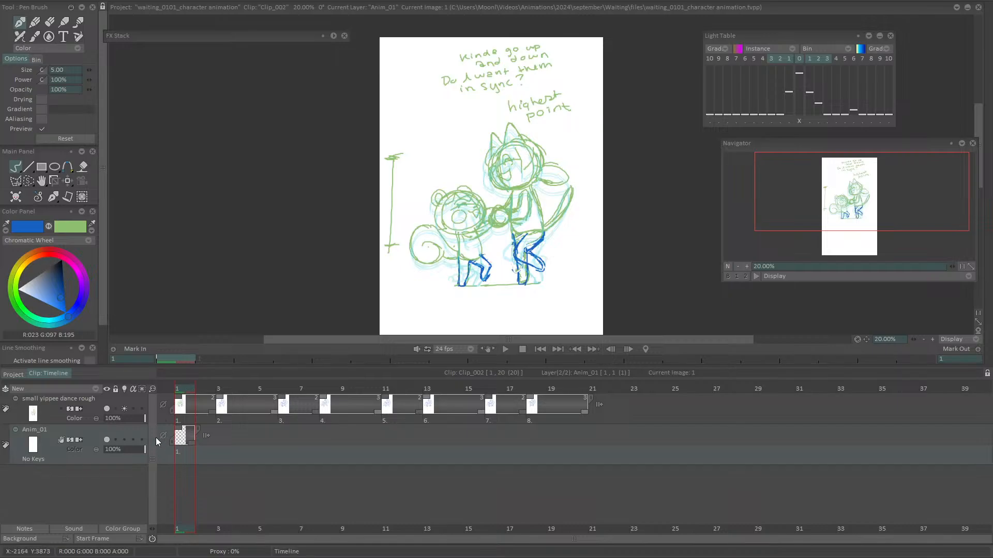
Lower the rough dance layer's opacity to 12% and place the Anim_01 layer above it
drag(119, 421, 112, 420)
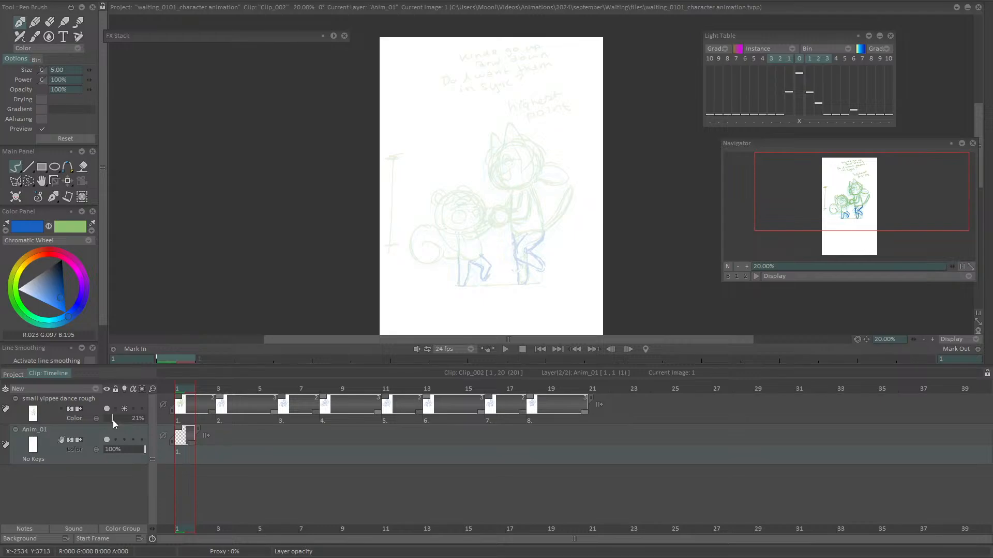
drag(58, 439, 58, 396)
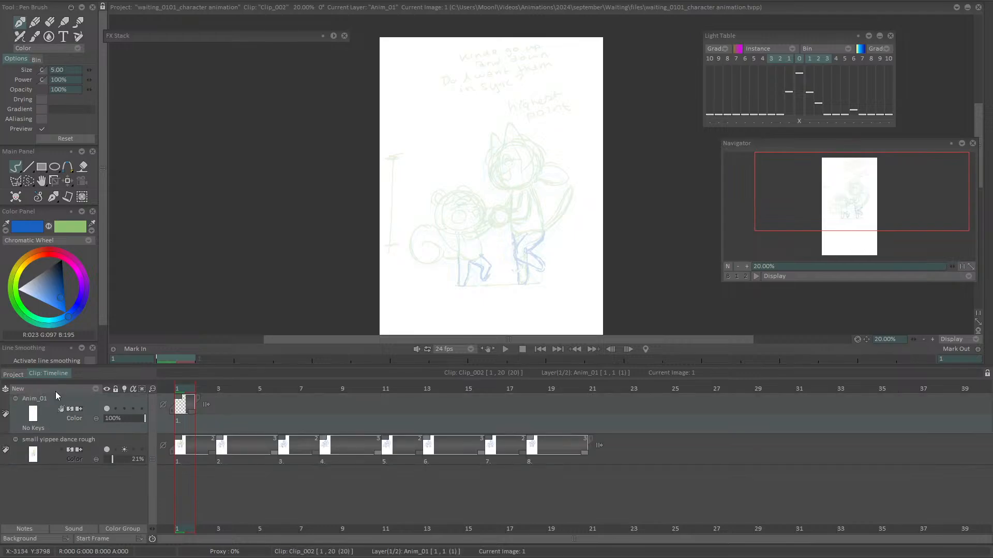
click(109, 461)
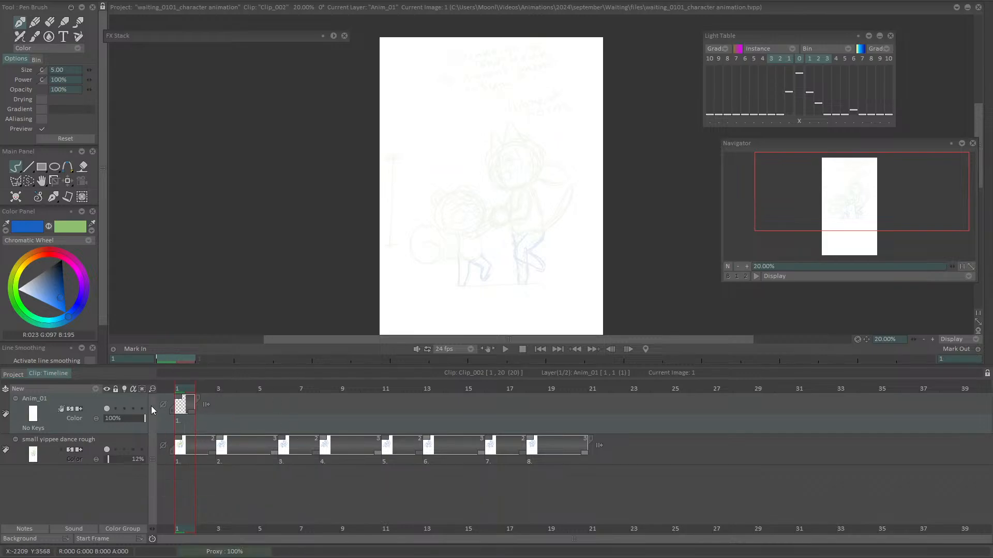
Move the empty Anim_01 image to frame 3, aligned with the second rough drawing
click(747, 267)
click(747, 268)
click(747, 267)
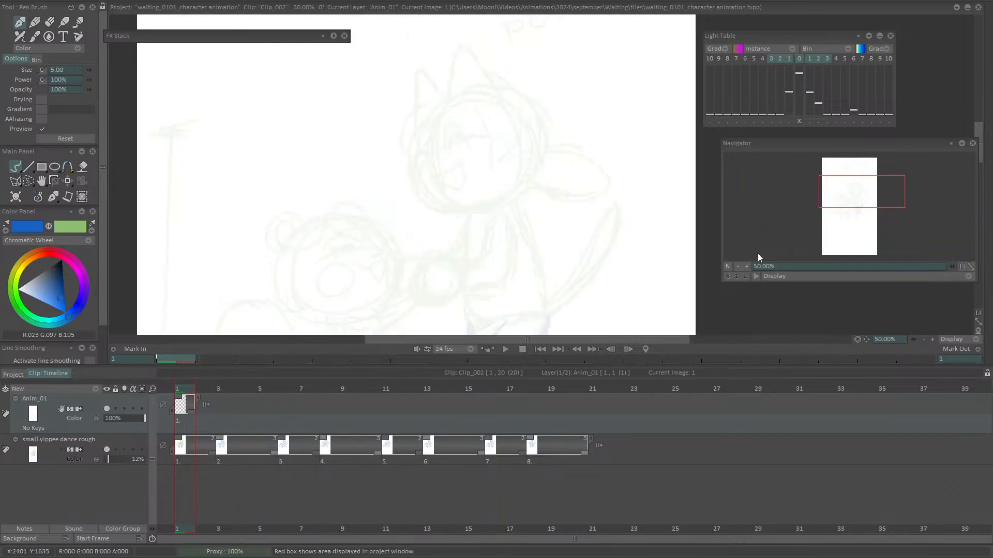
drag(861, 197, 858, 190)
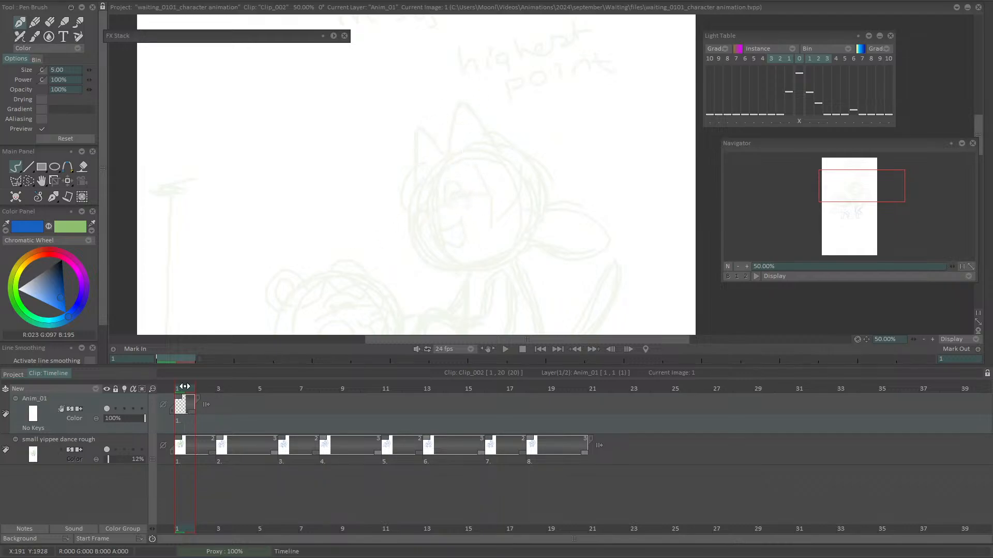
click(182, 412)
drag(186, 387, 233, 388)
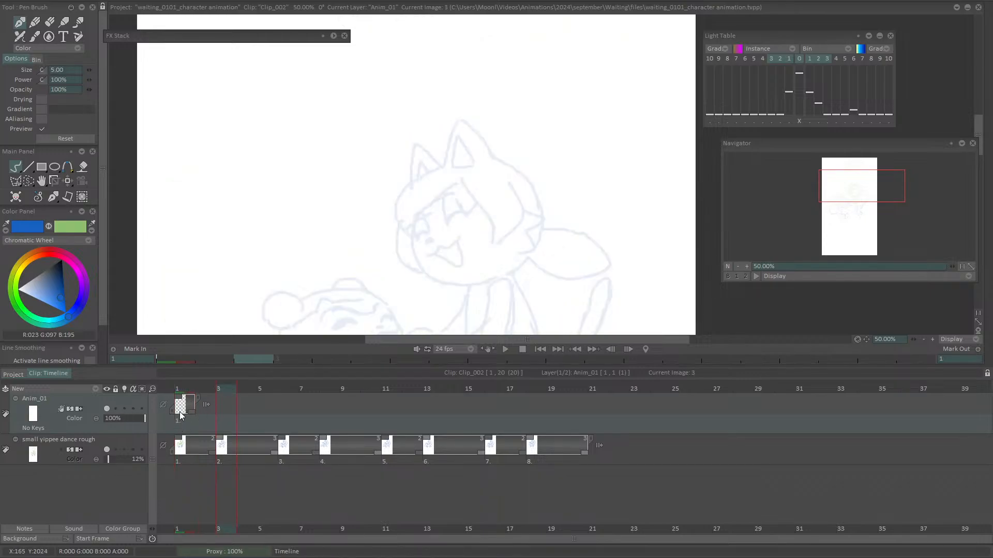
drag(181, 416, 229, 410)
drag(193, 414, 224, 418)
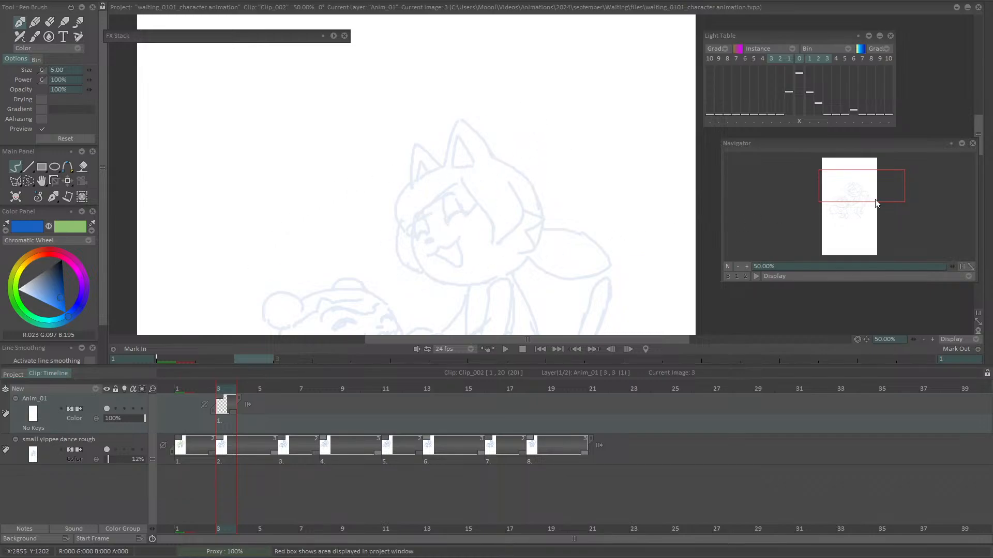
Trace the cat character's two smiling eyes in blue over the rough on frame 3
mouse_move(876, 203)
mouse_down()
mouse_move(845, 200)
mouse_move(861, 200)
mouse_up()
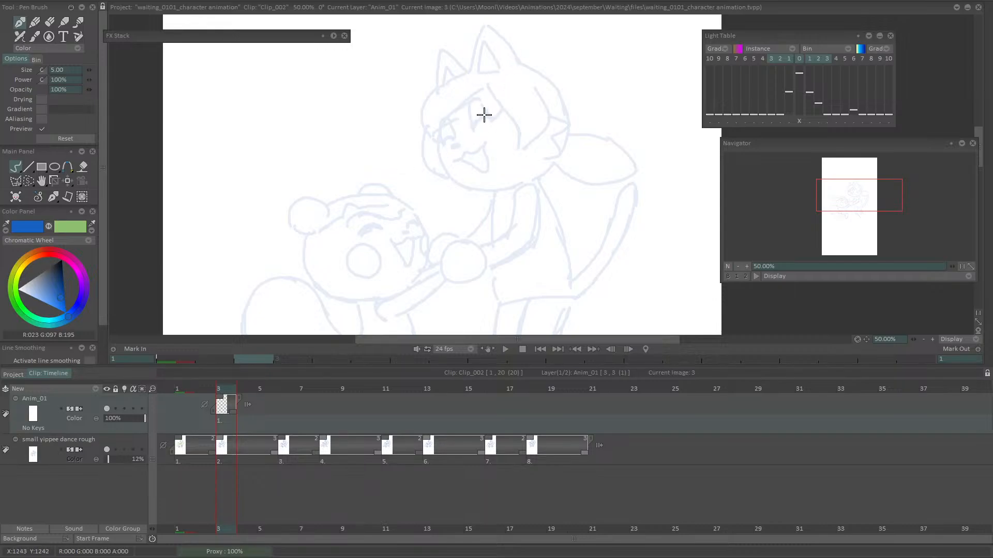
mouse_move(471, 131)
mouse_down()
mouse_move(494, 126)
mouse_move(488, 118)
mouse_move(442, 147)
mouse_up()
key(ctrl+z)
key(ctrl+z)
drag(491, 123, 498, 112)
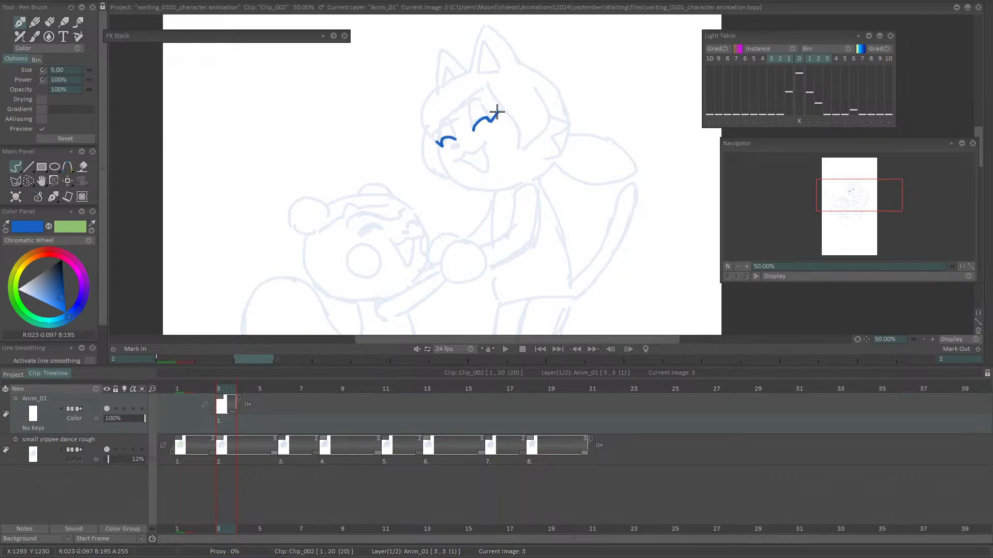
mouse_move(439, 146)
mouse_down()
mouse_move(442, 123)
mouse_move(455, 139)
mouse_move(471, 104)
mouse_move(486, 122)
mouse_up()
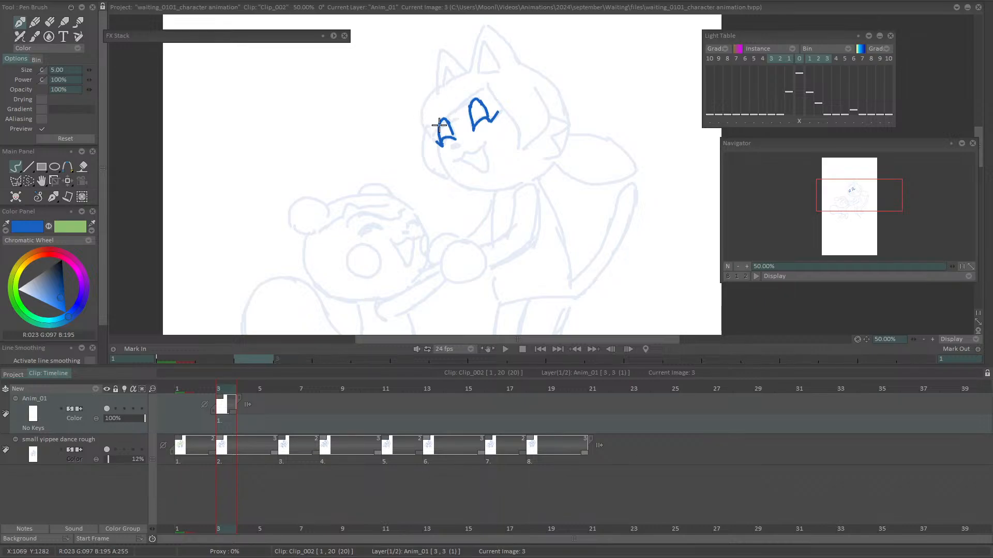
Trace the cat character's fringe, larger ear, side hair and the jagged tuft beside the cheek
drag(434, 137, 485, 84)
mouse_move(434, 135)
mouse_down()
mouse_move(433, 93)
mouse_move(425, 115)
mouse_move(423, 104)
mouse_move(470, 70)
mouse_move(480, 29)
mouse_up()
key(ctrl+z)
mouse_move(470, 71)
mouse_down()
mouse_move(484, 28)
mouse_move(496, 32)
mouse_up()
mouse_move(511, 48)
mouse_down()
mouse_move(507, 114)
mouse_move(519, 150)
mouse_move(545, 122)
mouse_move(545, 102)
mouse_move(568, 125)
mouse_move(551, 140)
mouse_move(544, 161)
mouse_up()
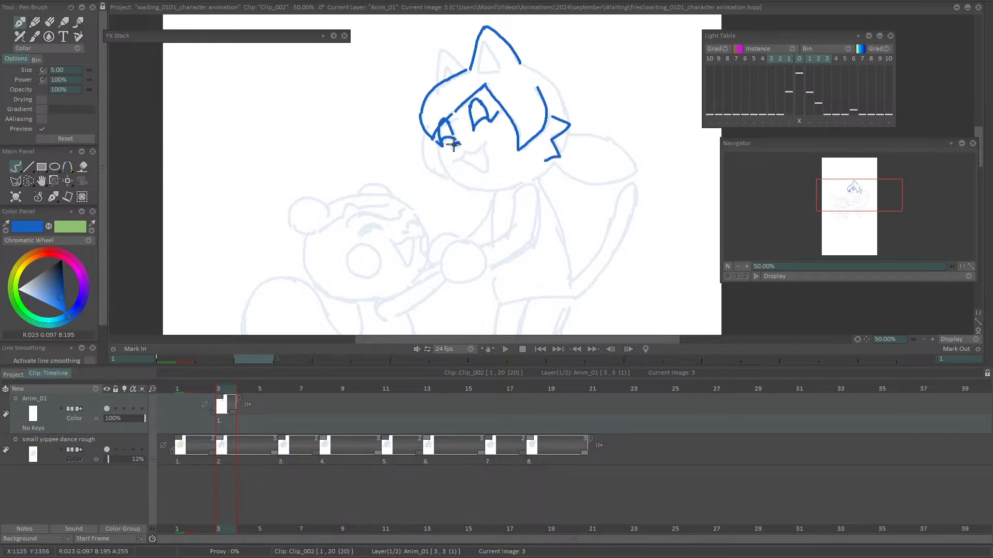
Trace the cat character's open mouth, front cheek hair and the curve of the chin
mouse_move(452, 162)
mouse_down()
mouse_move(483, 144)
mouse_move(473, 166)
mouse_move(481, 150)
mouse_up()
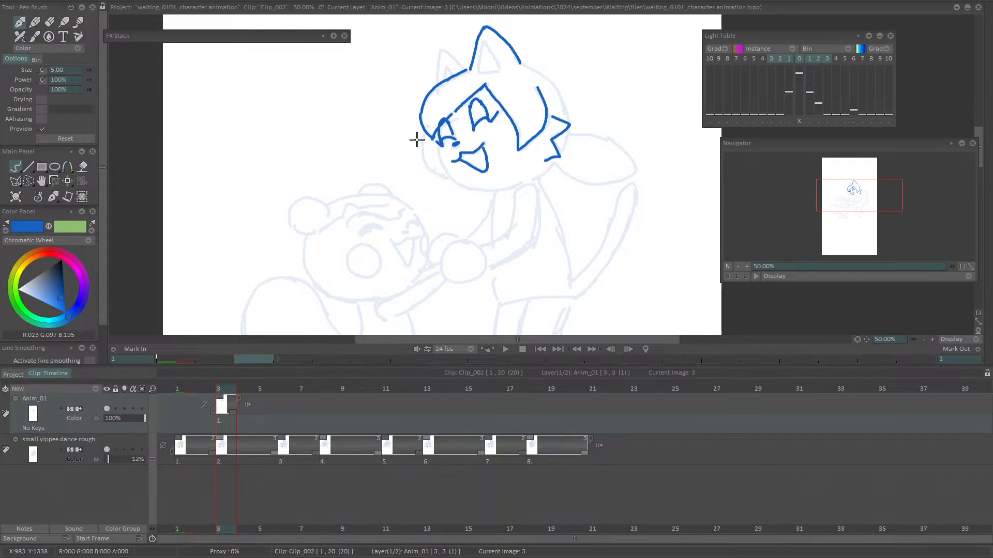
mouse_move(423, 127)
mouse_down()
mouse_move(424, 168)
mouse_move(448, 178)
mouse_move(436, 145)
mouse_move(460, 184)
mouse_move(515, 183)
mouse_up()
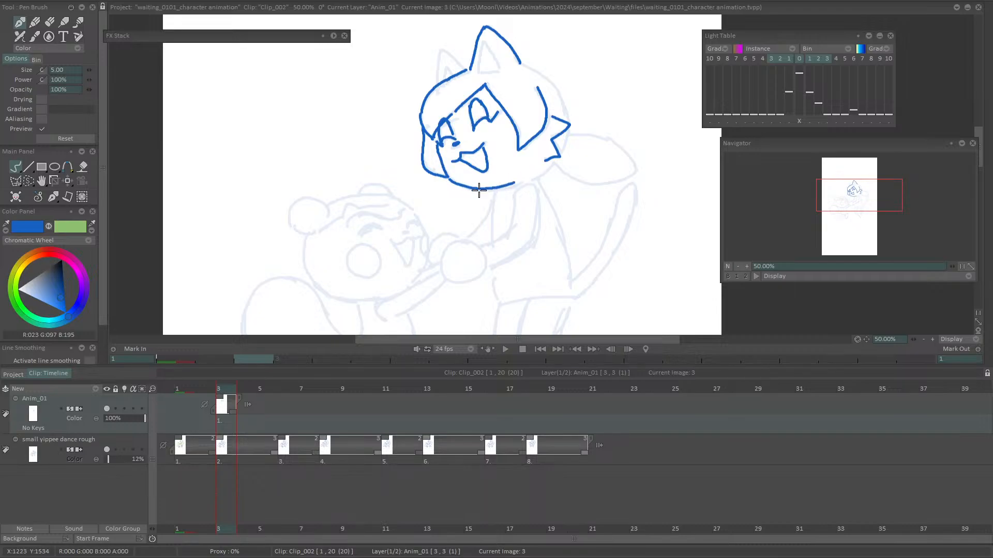
key(ctrl+z)
mouse_move(451, 179)
mouse_down()
mouse_move(502, 184)
mouse_move(481, 190)
mouse_move(493, 189)
mouse_move(542, 162)
mouse_up()
key(ctrl+z)
key(ctrl+z)
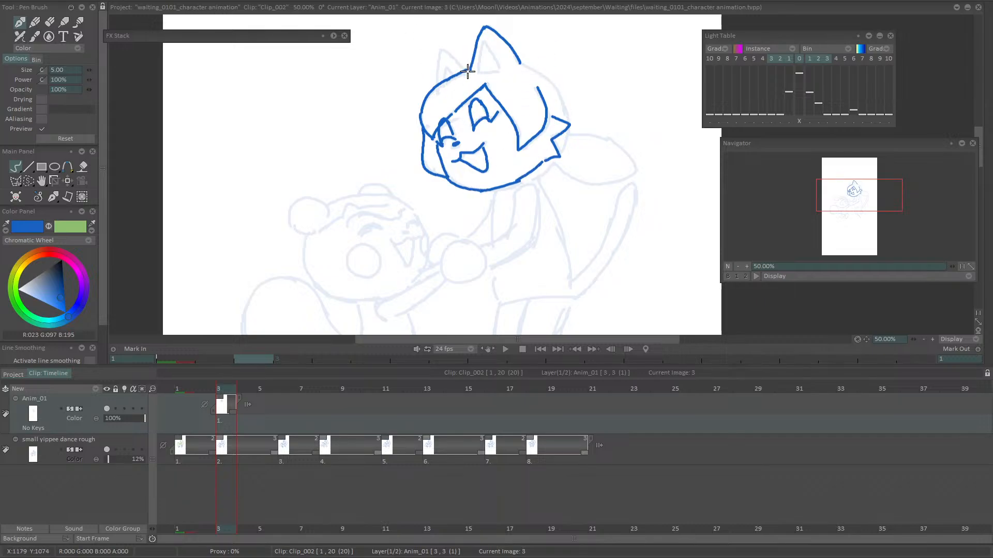
Complete the cat character's head with the second ear, the back of the hair and the oval shape behind the head
mouse_move(467, 70)
mouse_down()
mouse_move(440, 49)
mouse_move(434, 82)
mouse_move(446, 67)
mouse_move(487, 67)
mouse_move(483, 56)
mouse_move(497, 61)
mouse_move(480, 70)
mouse_move(484, 42)
mouse_move(498, 66)
mouse_move(481, 70)
mouse_move(487, 42)
mouse_move(499, 67)
mouse_move(528, 67)
mouse_move(560, 99)
mouse_up()
key(ctrl+z)
key(ctrl+z)
key(ctrl+z)
key(ctrl+z)
mouse_move(521, 64)
mouse_down()
mouse_move(567, 110)
mouse_move(560, 152)
mouse_move(531, 176)
mouse_move(545, 163)
mouse_up()
key(ctrl+z)
mouse_move(567, 113)
mouse_down()
mouse_move(627, 147)
mouse_move(632, 171)
mouse_move(574, 179)
mouse_move(555, 161)
mouse_up()
Trace the smaller character's closed eyes, nose, open mouth and round cheek
mouse_move(849, 196)
mouse_down()
mouse_move(803, 195)
mouse_move(858, 203)
mouse_move(848, 201)
mouse_move(842, 221)
mouse_move(807, 204)
mouse_up()
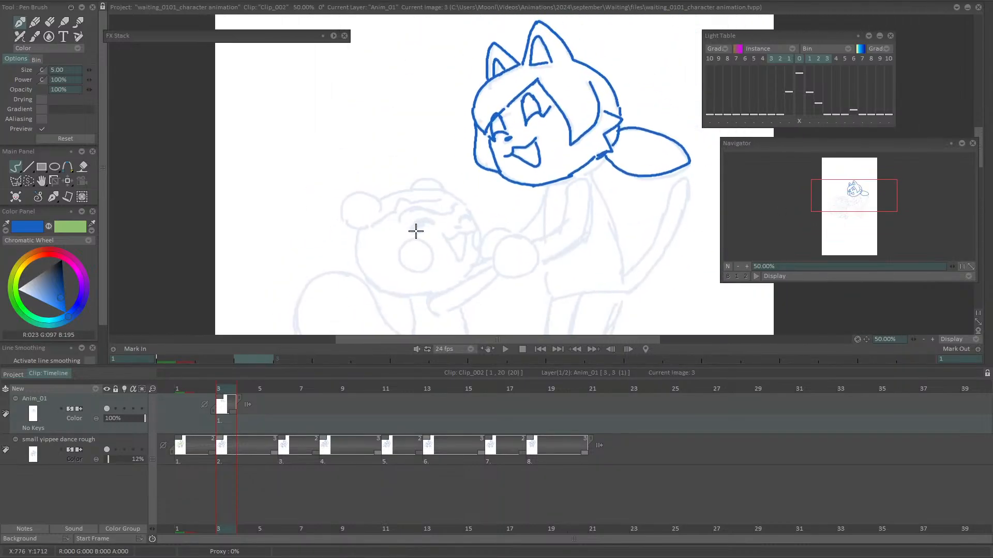
mouse_move(412, 228)
mouse_down()
mouse_move(414, 230)
mouse_move(469, 216)
mouse_move(447, 238)
mouse_move(465, 232)
mouse_move(461, 258)
mouse_move(465, 233)
mouse_move(406, 245)
mouse_move(403, 262)
mouse_move(398, 251)
mouse_move(409, 272)
mouse_move(430, 266)
mouse_move(420, 238)
mouse_up()
key(ctrl+z)
key(ctrl+z)
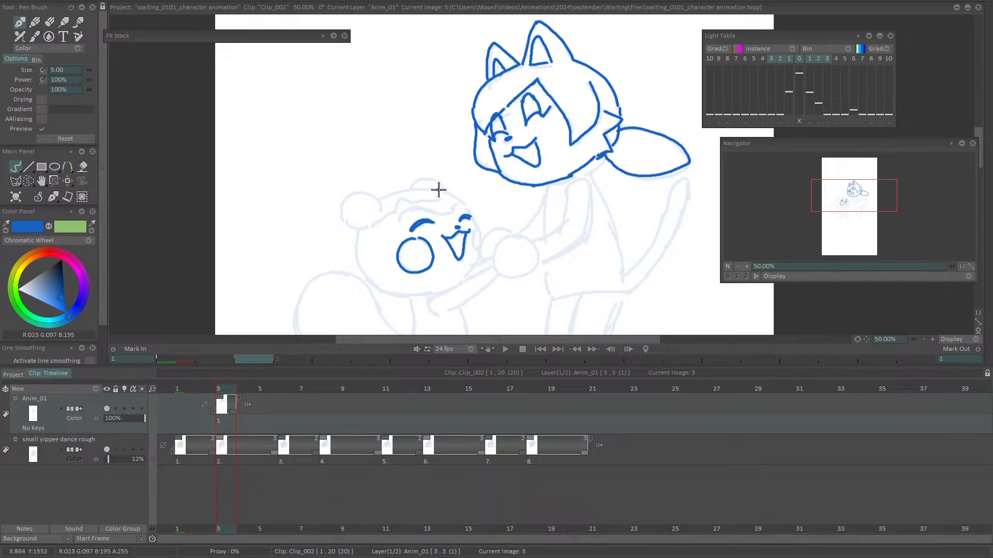
Trace the smaller character's head outline, round ear, top tuft and wavy forehead line
mouse_move(439, 188)
mouse_down()
mouse_move(473, 217)
mouse_move(477, 266)
mouse_up()
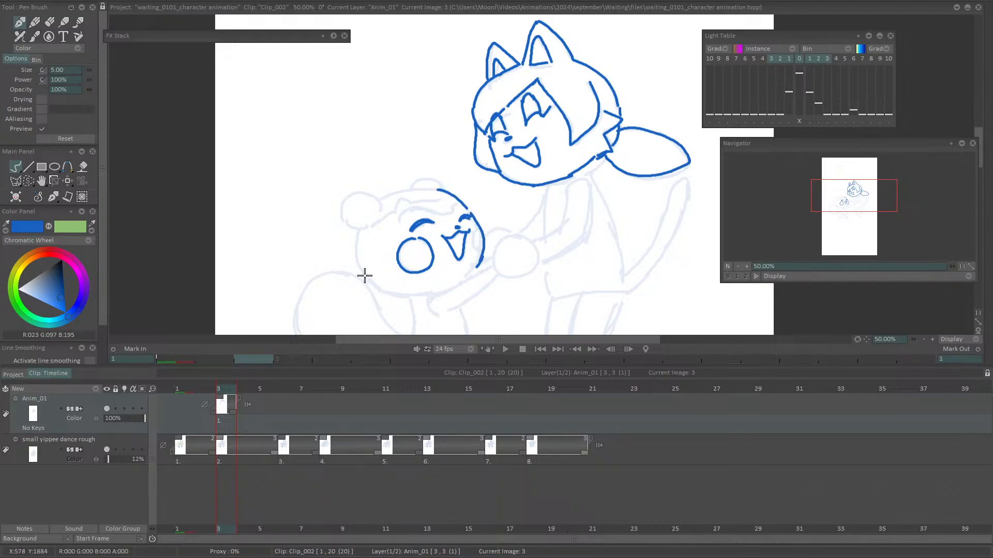
mouse_move(358, 260)
mouse_down()
mouse_move(366, 277)
mouse_move(434, 293)
mouse_move(477, 268)
mouse_up()
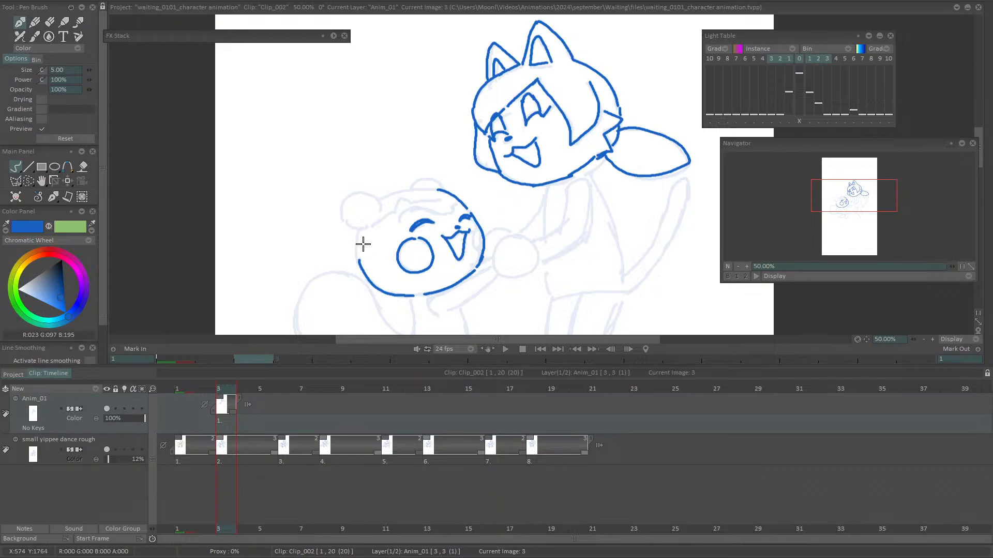
drag(361, 225, 357, 264)
key(ctrl+z)
drag(362, 223, 366, 273)
key(ctrl+z)
mouse_move(361, 265)
mouse_down()
mouse_move(380, 204)
mouse_move(362, 191)
mouse_move(349, 200)
mouse_move(346, 215)
mouse_move(364, 229)
mouse_move(415, 185)
mouse_move(403, 190)
mouse_move(442, 185)
mouse_up()
key(ctrl+z)
mouse_move(402, 223)
mouse_down()
mouse_move(417, 207)
mouse_move(437, 209)
mouse_up()
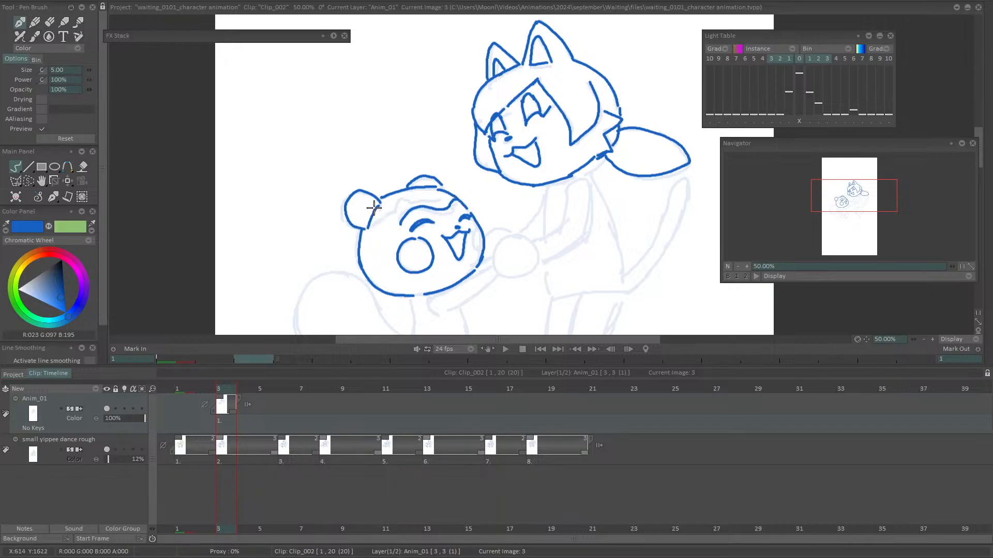
Trace the smaller character's inner ear curves, zigzag forehead marking and far cheek
drag(374, 200, 365, 221)
drag(422, 186, 436, 186)
mouse_move(394, 214)
mouse_down()
mouse_move(447, 197)
mouse_move(376, 225)
mouse_up()
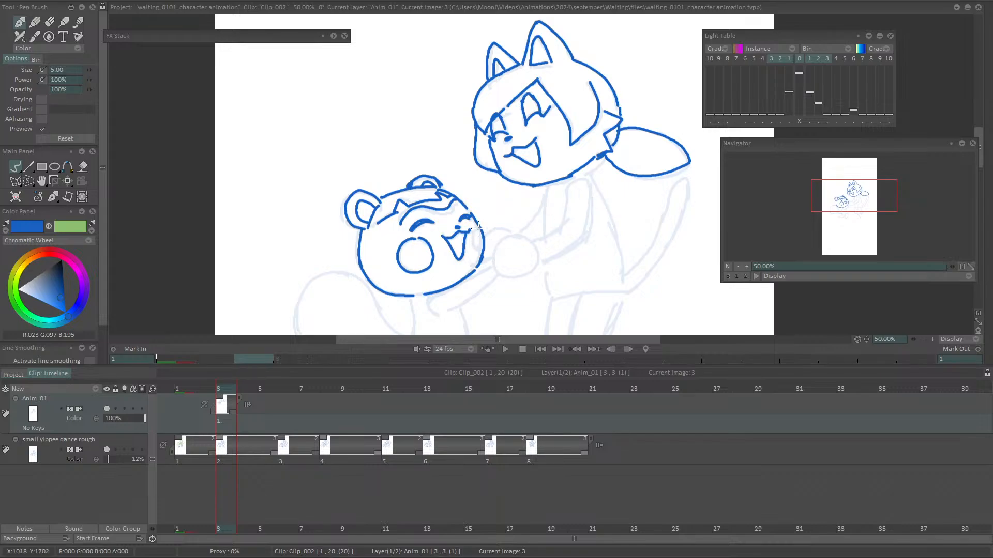
drag(470, 222, 478, 252)
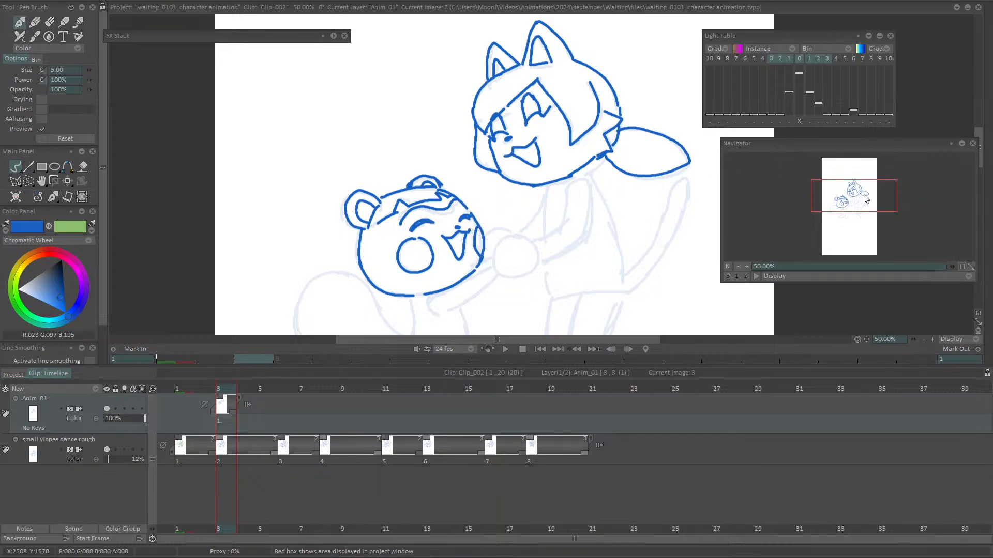
Move the traced heads drawing on Anim_01 from frame 3 to frame 1
mouse_move(866, 199)
mouse_down()
mouse_move(862, 213)
mouse_move(848, 184)
mouse_move(848, 194)
mouse_up()
click(738, 266)
click(739, 266)
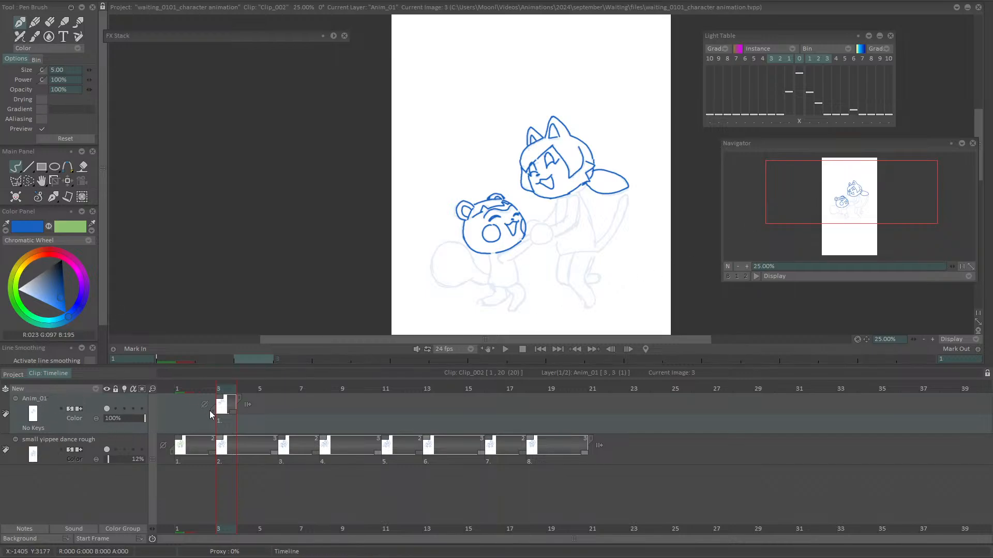
drag(221, 415, 182, 409)
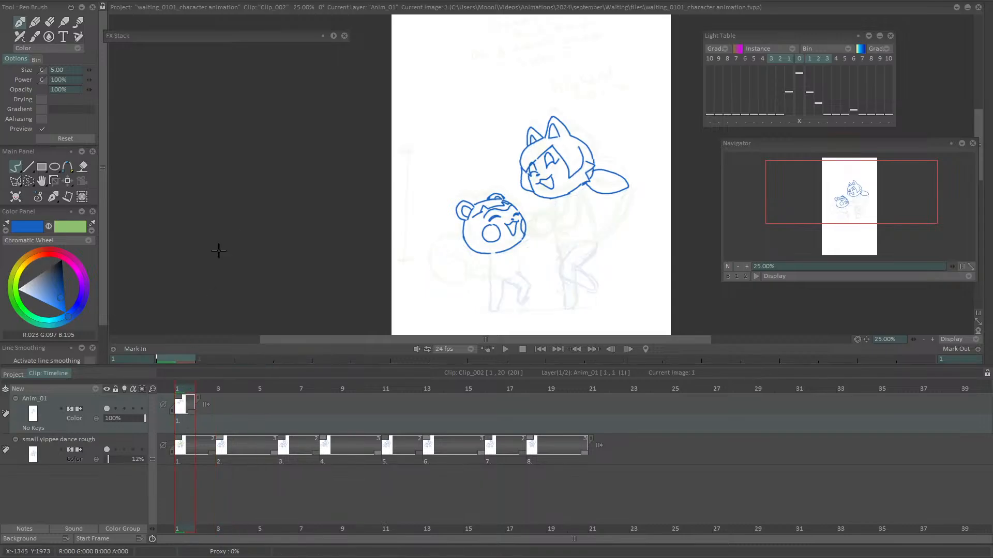
Add a new animation layer and place it between Anim_01 and the rough dance layer
click(97, 388)
click(120, 393)
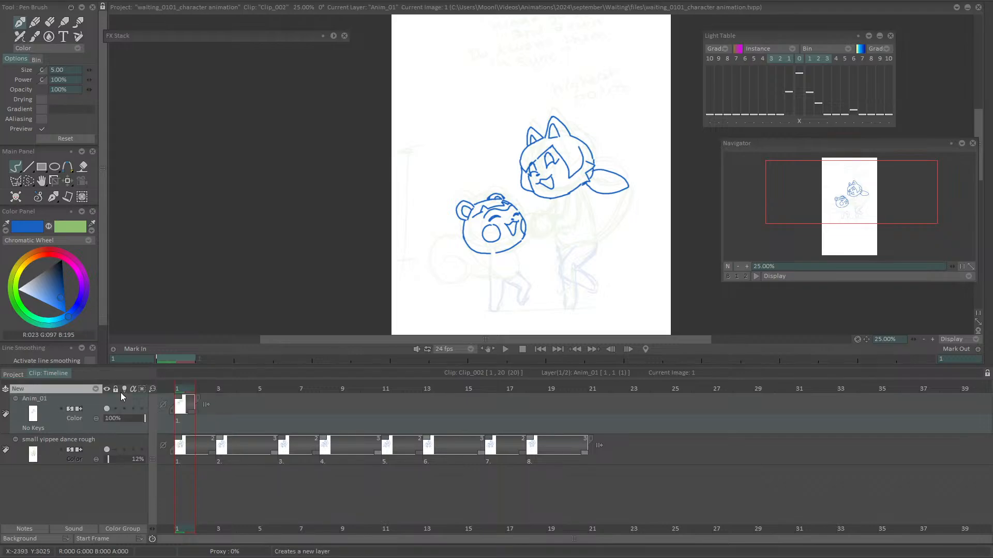
drag(56, 413, 62, 455)
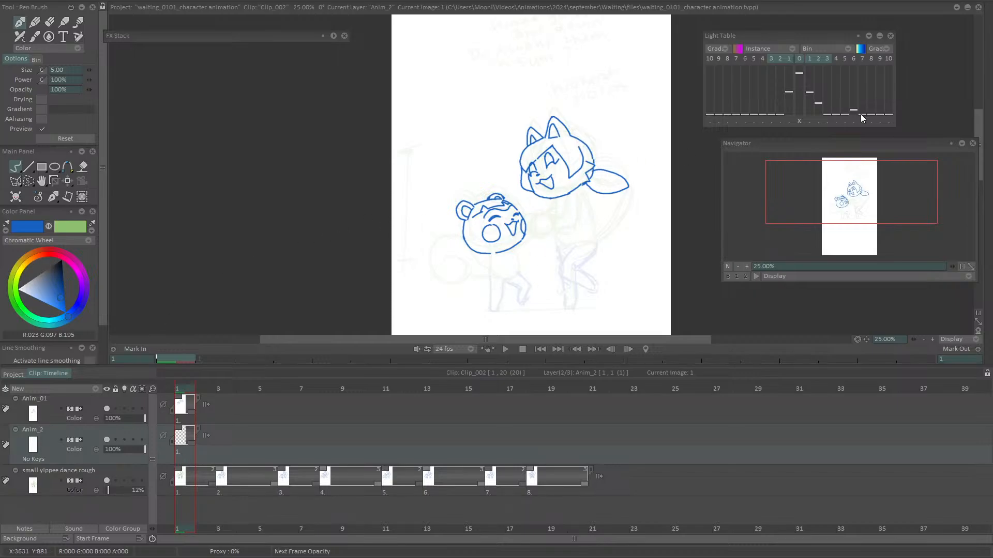
Sketch the smaller character's torso and legs beneath its head in dark green, RGB 100, 140, 75
click(850, 210)
drag(849, 210, 849, 212)
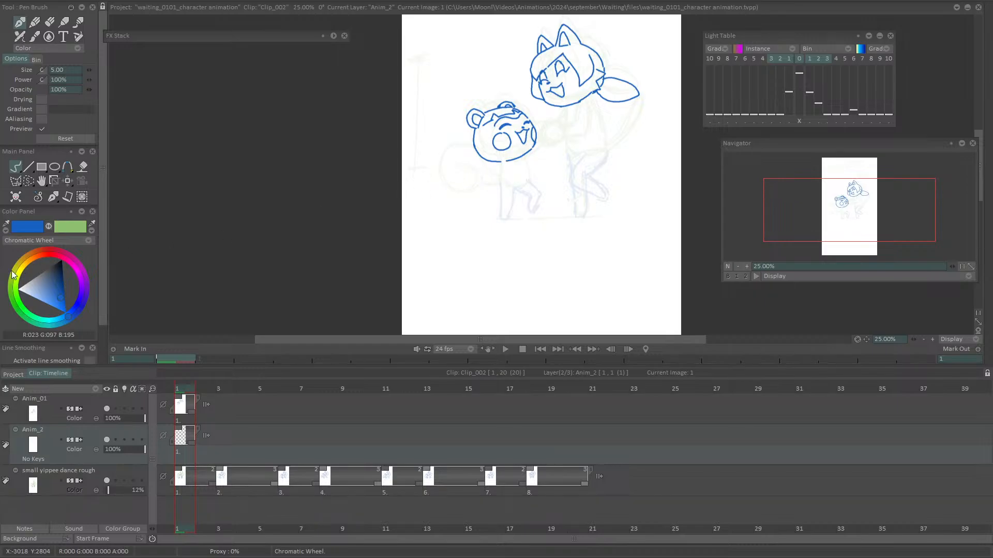
click(49, 228)
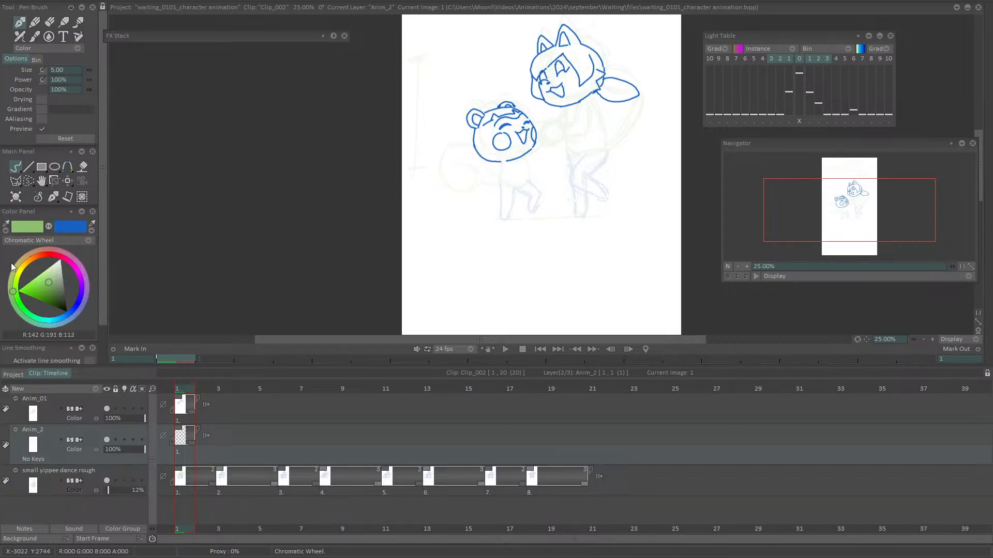
drag(50, 284, 52, 291)
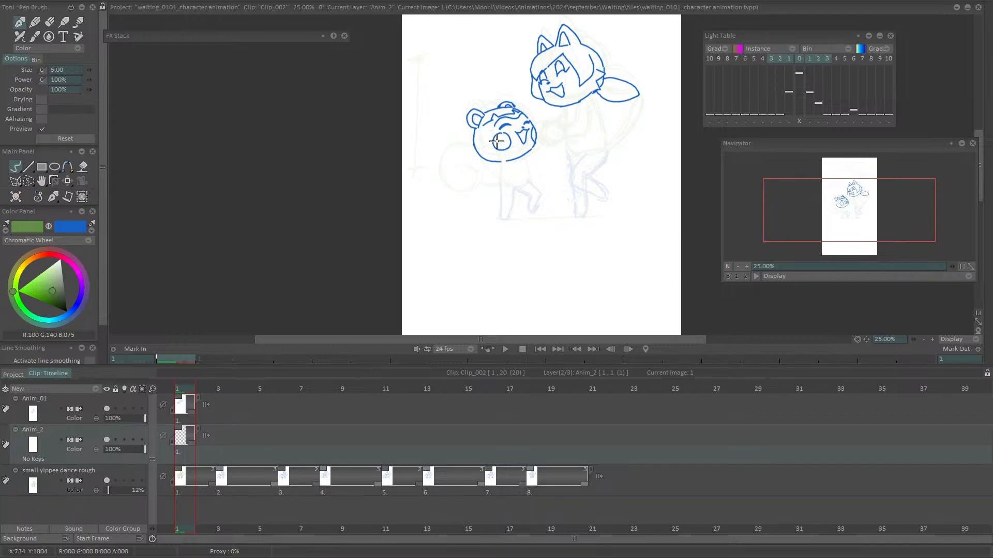
mouse_move(499, 162)
mouse_down()
mouse_move(504, 199)
mouse_move(523, 189)
mouse_move(493, 183)
mouse_move(513, 194)
mouse_up()
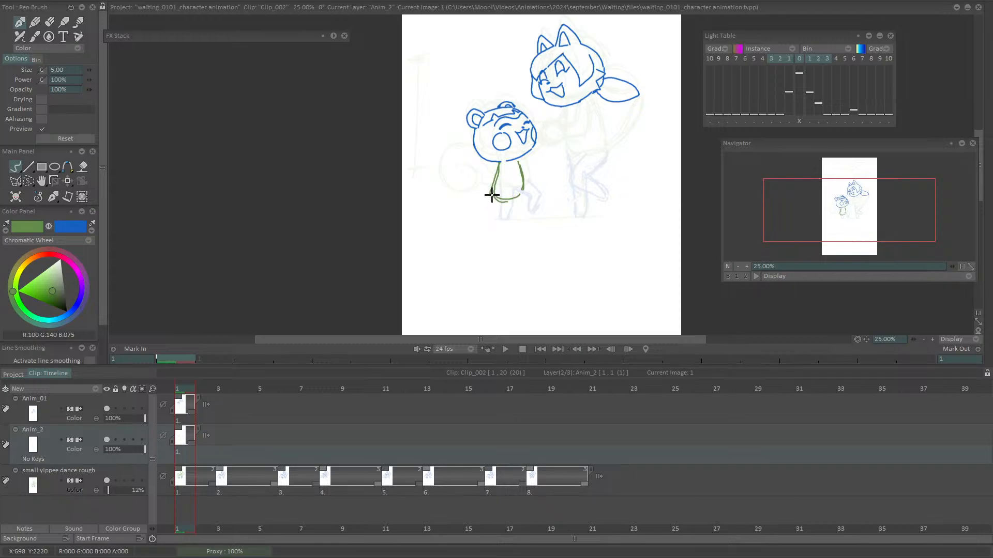
mouse_move(493, 192)
mouse_down()
mouse_move(499, 218)
mouse_move(512, 201)
mouse_move(518, 213)
mouse_move(522, 199)
mouse_move(520, 218)
mouse_move(509, 201)
mouse_up()
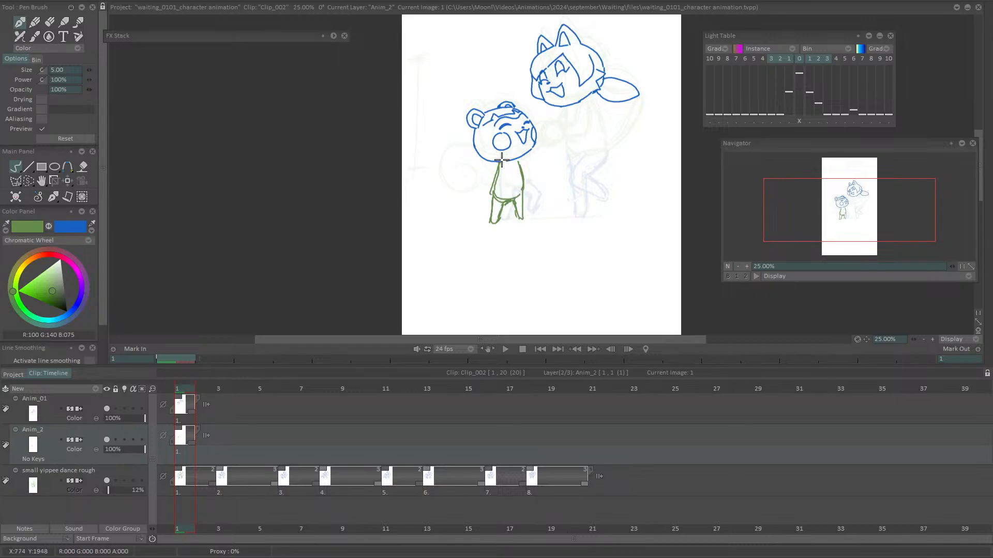
Add the smaller character's two arms and its large round tail behind the body
mouse_move(501, 160)
mouse_down()
mouse_move(489, 223)
mouse_move(514, 217)
mouse_up()
mouse_move(499, 162)
mouse_down()
mouse_move(482, 178)
mouse_move(525, 166)
mouse_move(517, 159)
mouse_move(530, 174)
mouse_move(517, 160)
mouse_move(529, 173)
mouse_move(488, 189)
mouse_move(496, 160)
mouse_move(479, 179)
mouse_move(502, 169)
mouse_up()
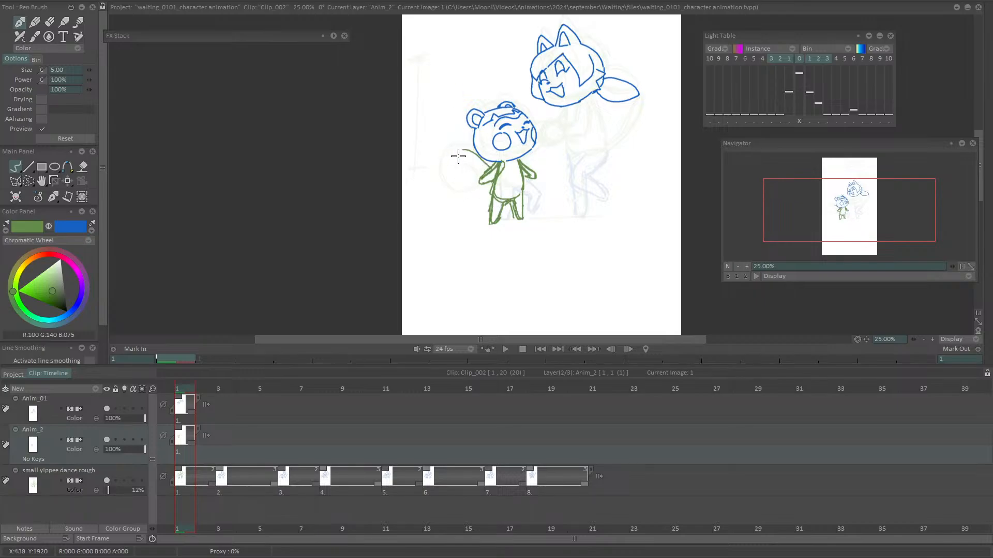
mouse_move(446, 171)
mouse_down()
mouse_move(479, 162)
mouse_move(486, 169)
mouse_move(448, 177)
mouse_move(480, 197)
mouse_up()
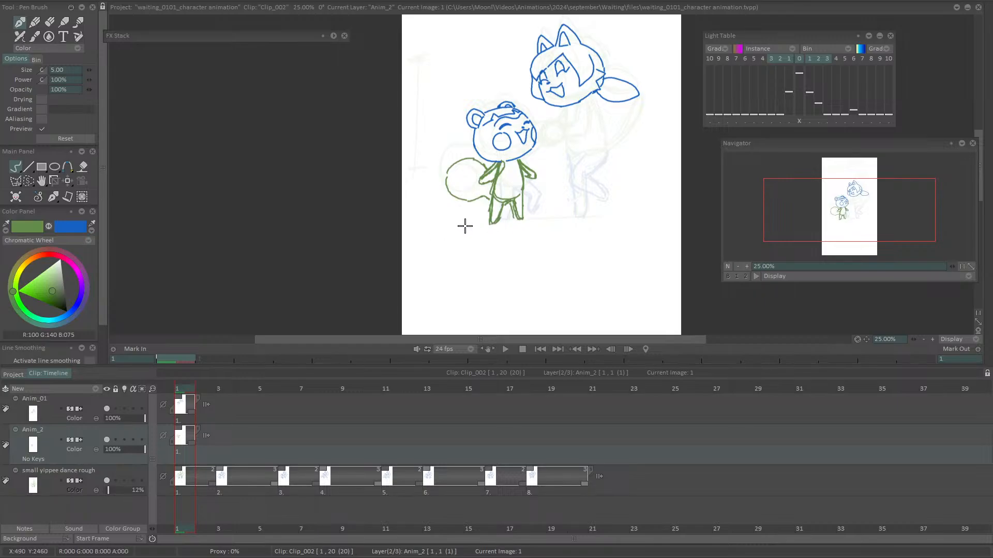
drag(447, 226, 550, 222)
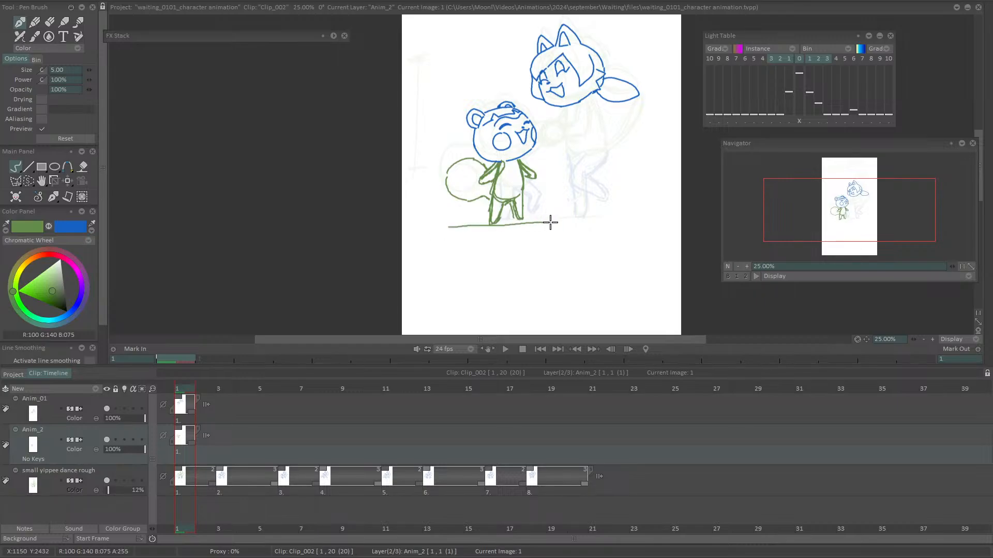
key(ctrl+z)
drag(450, 227, 478, 224)
key(ctrl+z)
drag(443, 228, 640, 218)
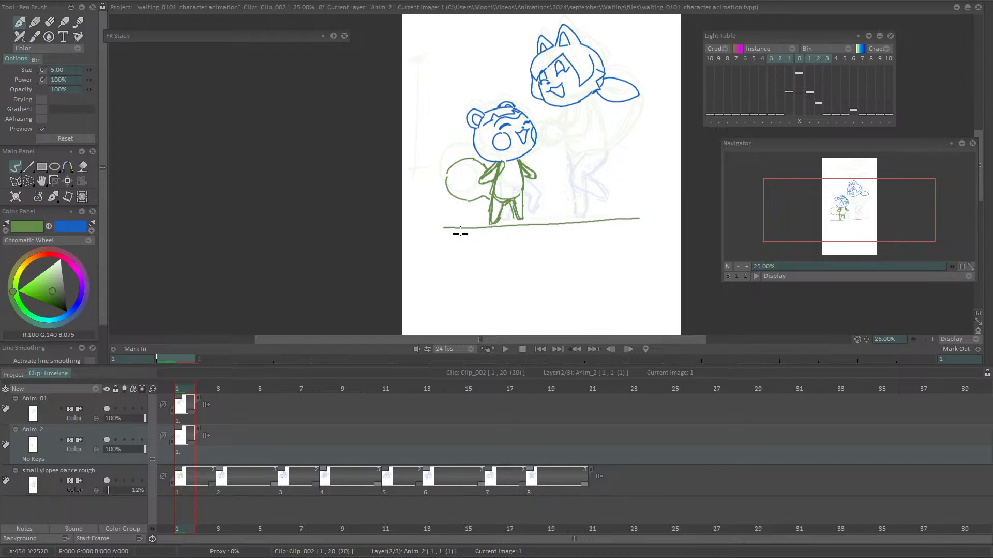
key(ctrl+z)
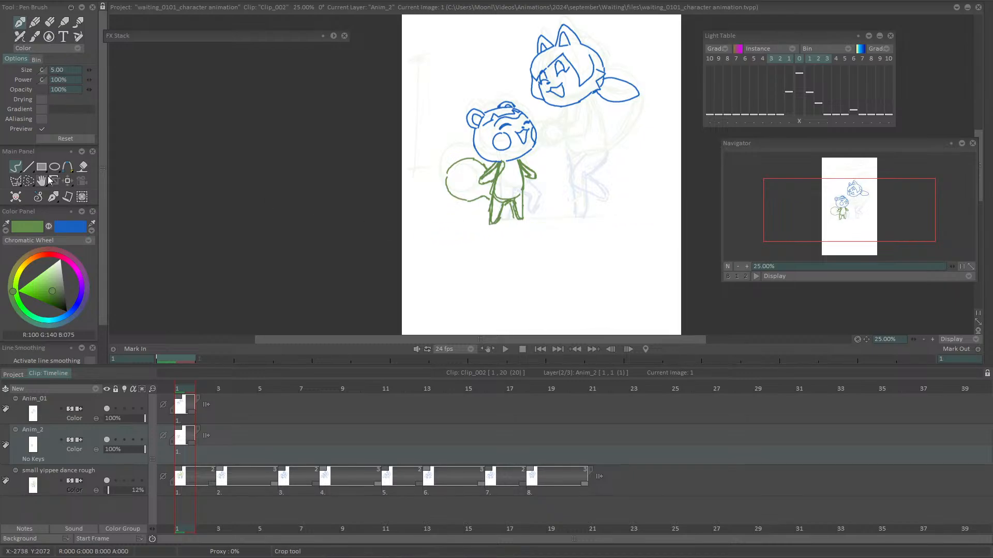
Draw a straight horizontal ground line under the characters' feet across most of the canvas, and return to freehand drawing
click(29, 166)
drag(417, 228, 670, 222)
key(ctrl+z)
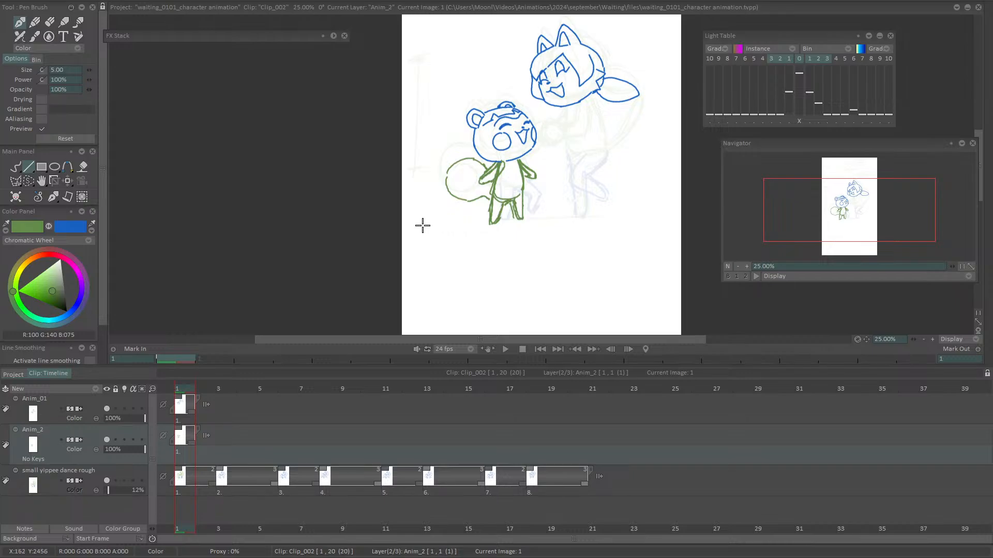
drag(423, 226, 661, 222)
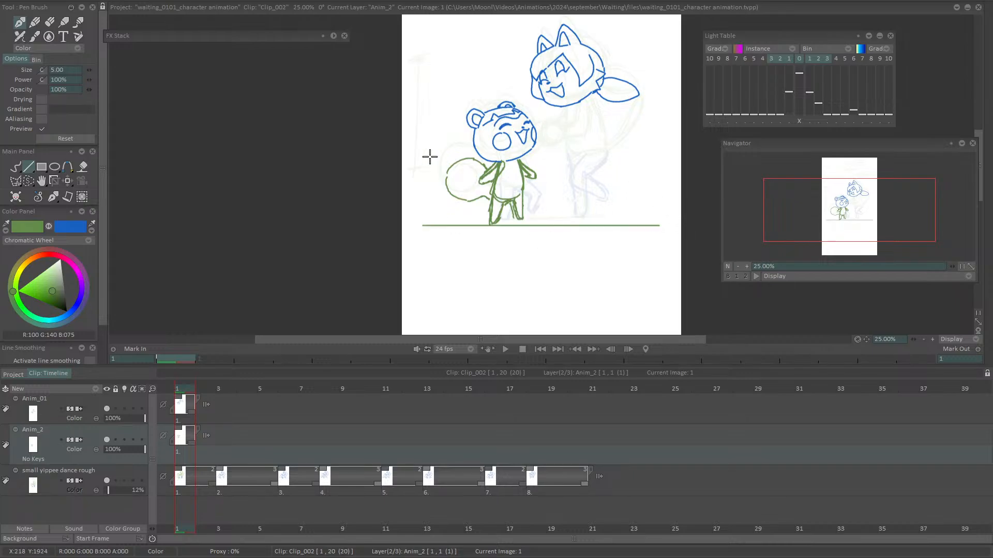
click(15, 166)
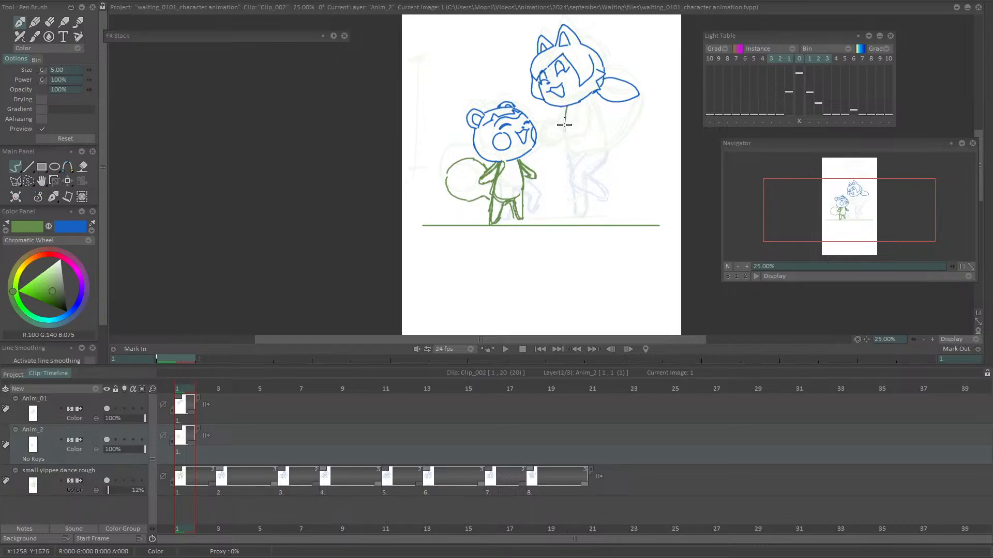
mouse_move(564, 124)
mouse_down()
mouse_move(566, 165)
mouse_move(586, 165)
mouse_up()
key(ctrl+z)
key(ctrl+z)
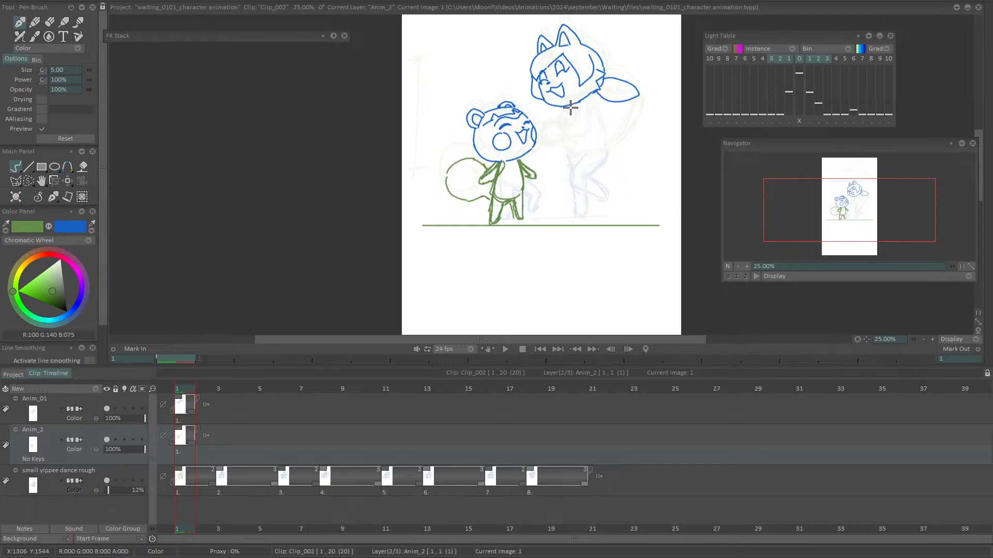
drag(568, 107, 583, 166)
key(ctrl+z)
Sketch the cat character's long torso with a rounded bottom and the start of its back arm
mouse_move(567, 106)
mouse_down()
mouse_move(579, 175)
mouse_move(599, 163)
mouse_up()
drag(587, 101, 598, 135)
key(ctrl+z)
key(ctrl+z)
mouse_move(588, 99)
mouse_down()
mouse_move(607, 162)
mouse_move(596, 171)
mouse_move(596, 115)
mouse_move(605, 155)
mouse_move(566, 137)
mouse_move(583, 162)
mouse_move(602, 158)
mouse_move(571, 182)
mouse_move(570, 158)
mouse_move(611, 187)
mouse_move(565, 157)
mouse_move(605, 168)
mouse_move(607, 136)
mouse_up()
key(ctrl+z)
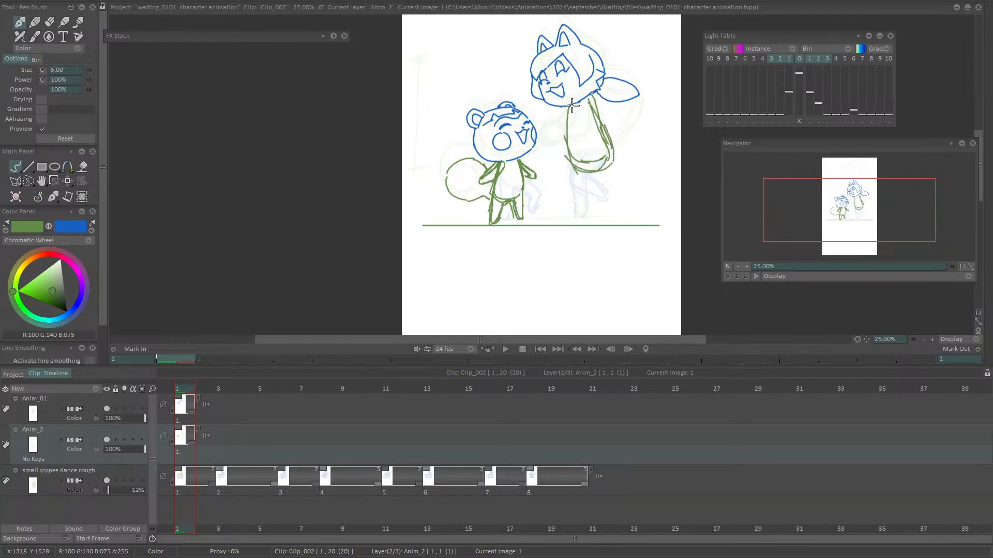
drag(581, 104, 599, 133)
Sketch the cat character's two legs down to the ground line, its bent arm with a round hand, and its curved tail
drag(596, 169, 607, 220)
drag(613, 163, 616, 223)
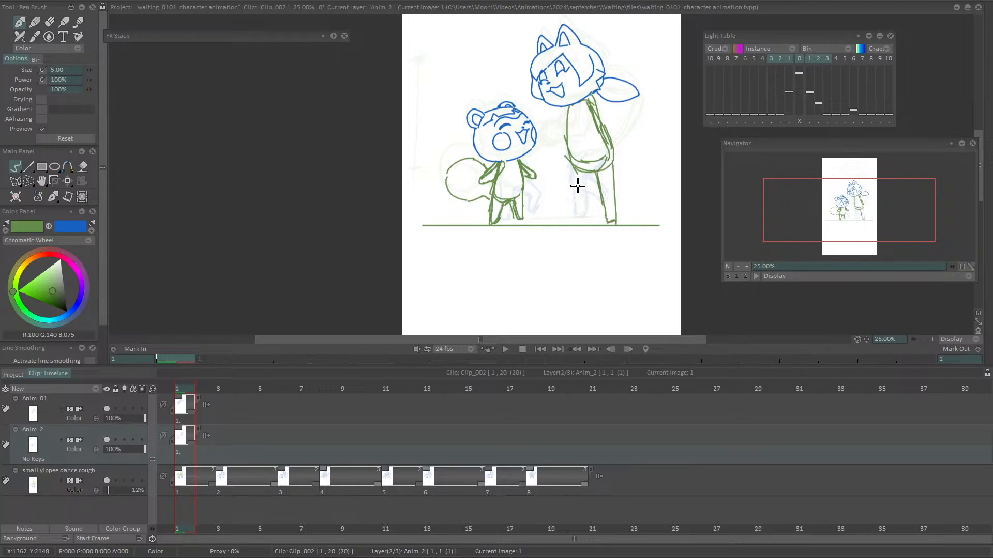
mouse_move(569, 163)
mouse_down()
mouse_move(579, 214)
mouse_move(588, 186)
mouse_move(582, 216)
mouse_move(573, 165)
mouse_move(579, 217)
mouse_move(591, 186)
mouse_move(586, 210)
mouse_up()
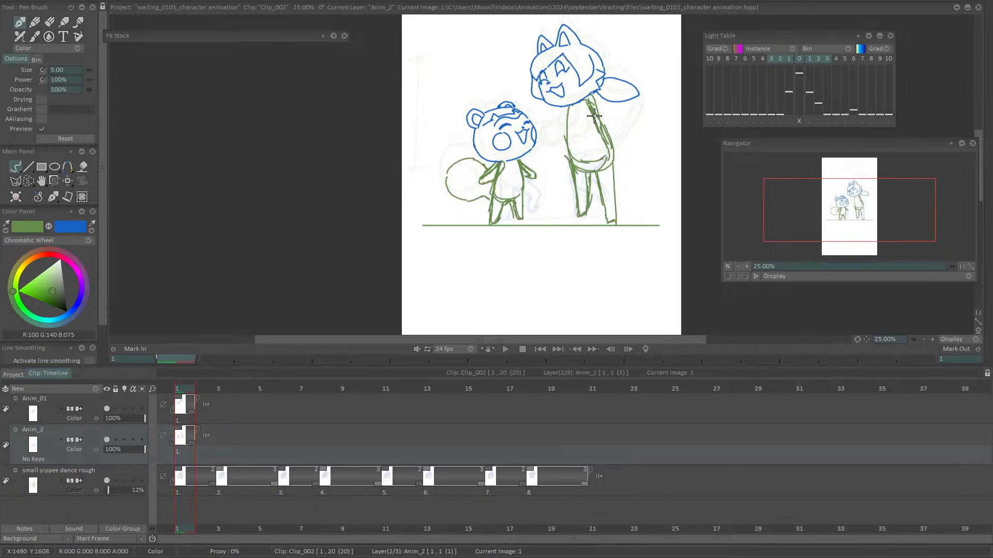
mouse_move(588, 97)
mouse_down()
mouse_move(613, 125)
mouse_move(586, 108)
mouse_move(621, 130)
mouse_move(595, 123)
mouse_move(627, 134)
mouse_move(590, 99)
mouse_move(622, 125)
mouse_up()
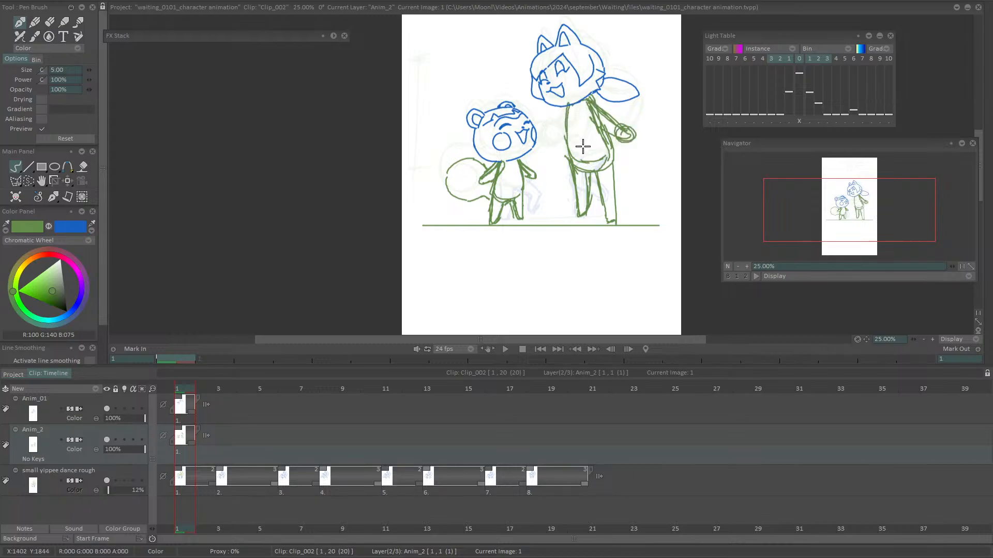
mouse_move(614, 157)
mouse_down()
mouse_move(640, 118)
mouse_move(612, 168)
mouse_up()
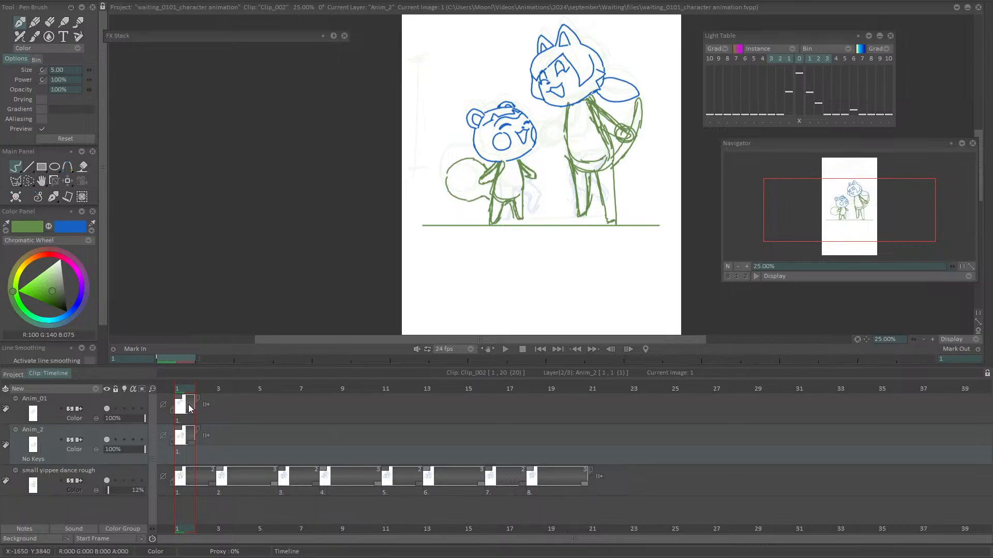
Rename the Anim_2 layer to "body- rough" and the Anim_01 layer to "heads"
double_click(46, 429)
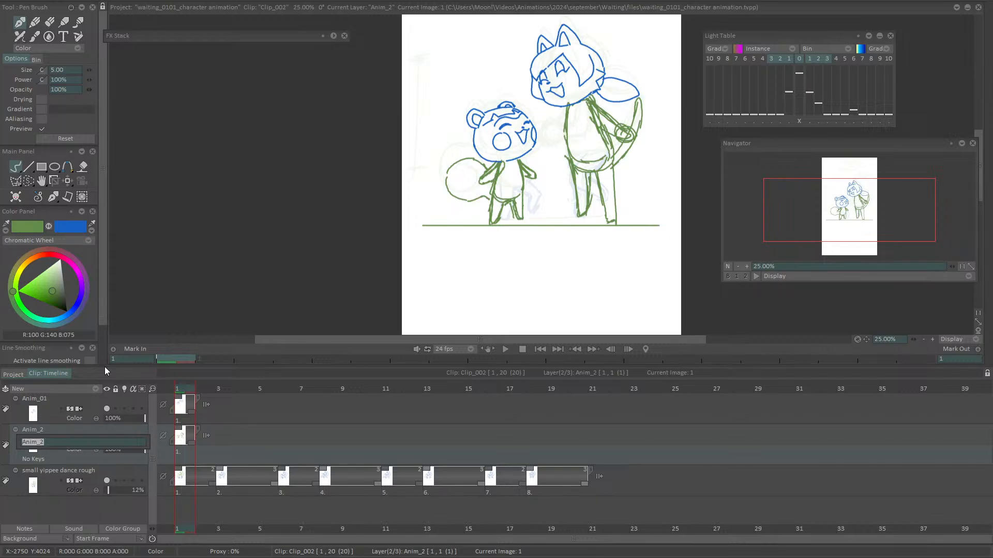
text(body- rough)
click(51, 404)
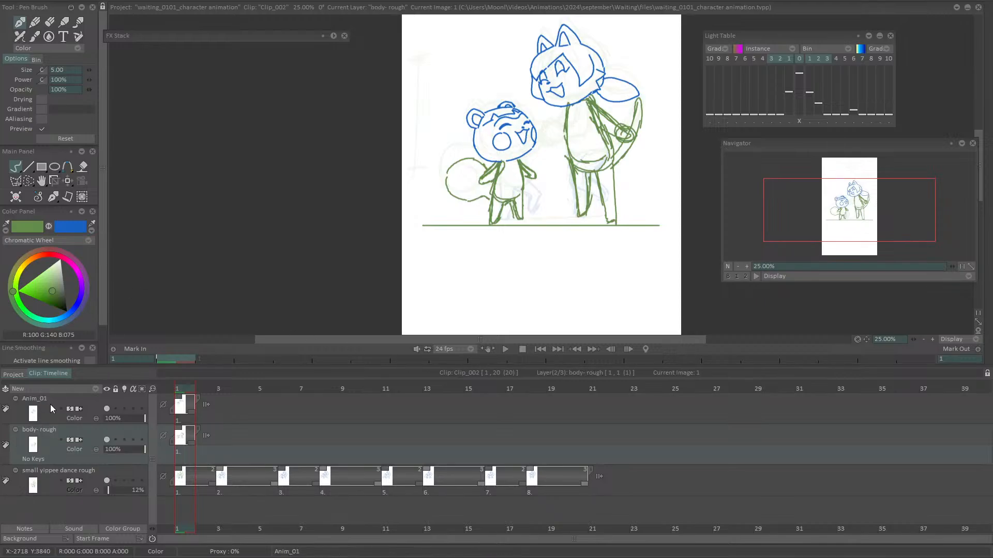
double_click(49, 399)
text(heads)
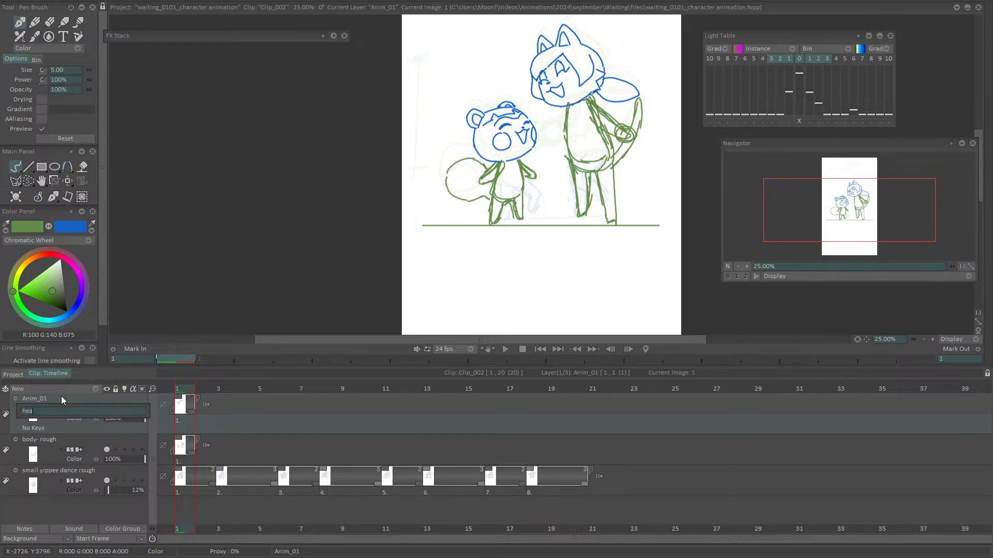
key(Return)
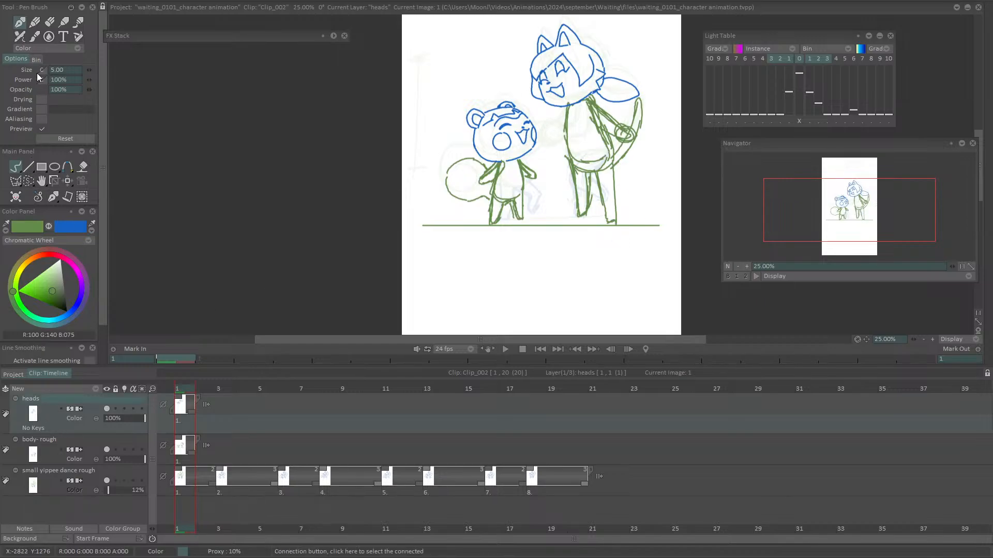
Select the cat character's head on the heads layer and shift it by X 75 and Y 39 to sit over the body
click(31, 182)
mouse_move(630, 61)
mouse_down()
mouse_move(542, 24)
mouse_move(506, 78)
mouse_move(533, 119)
mouse_move(583, 129)
mouse_move(641, 65)
mouse_up()
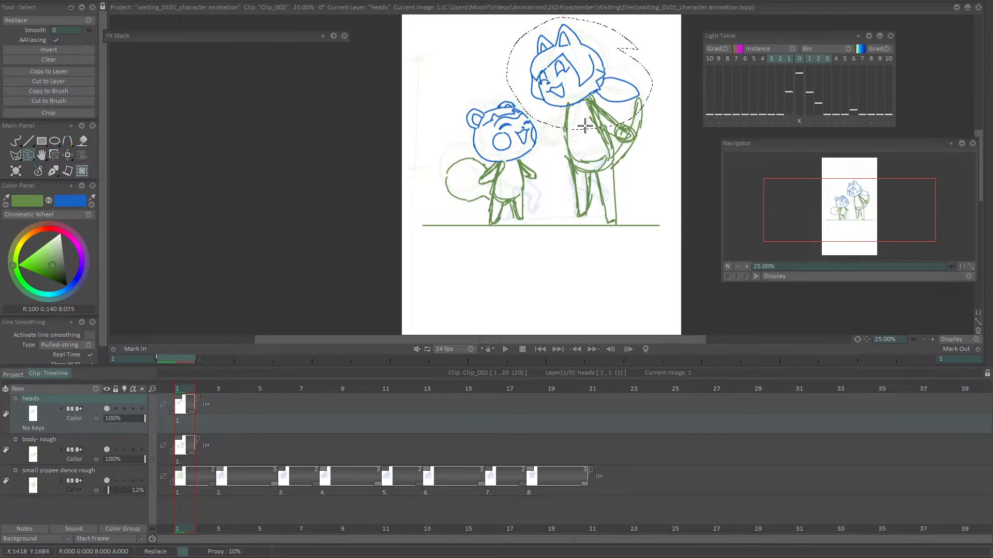
key(ctrl+t)
drag(586, 97, 595, 103)
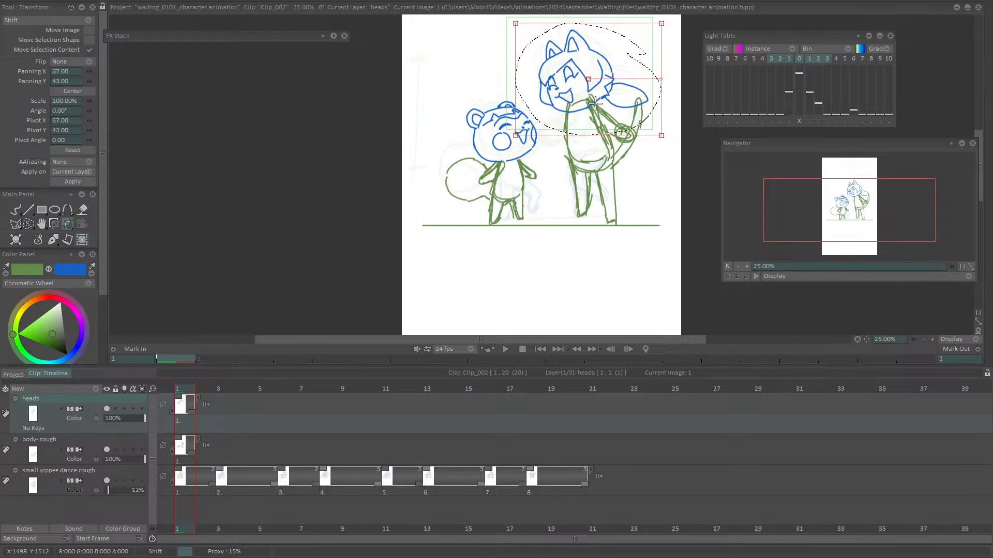
drag(595, 103, 596, 102)
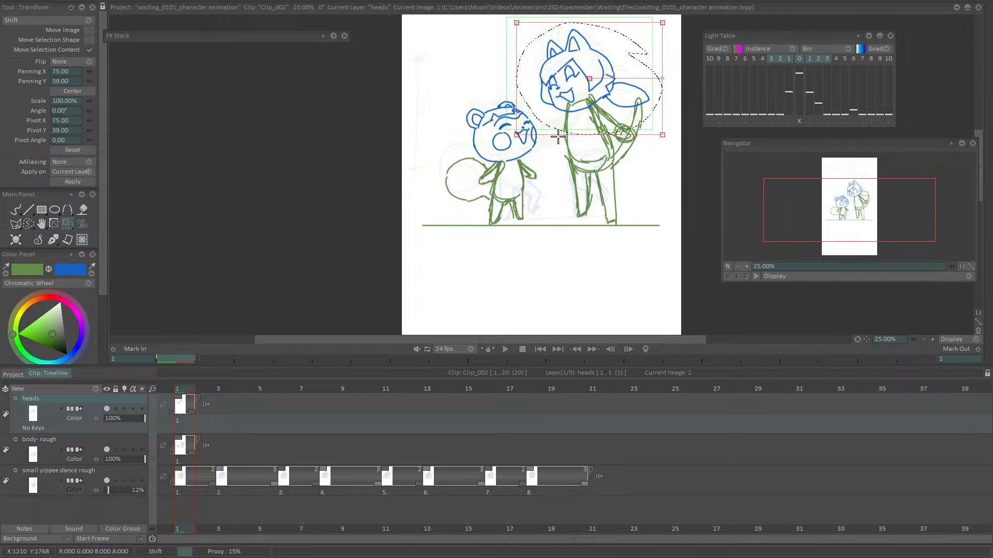
key(Return)
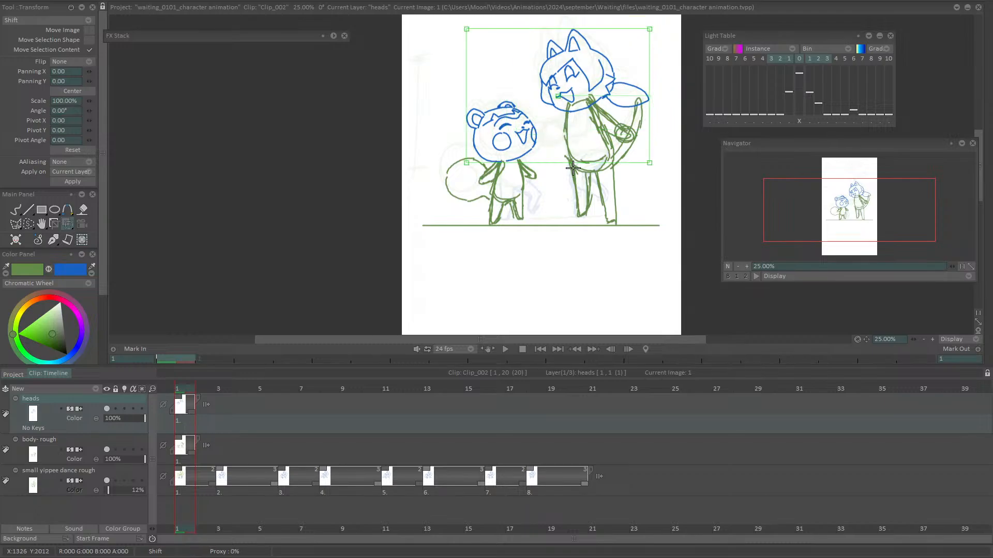
key(b)
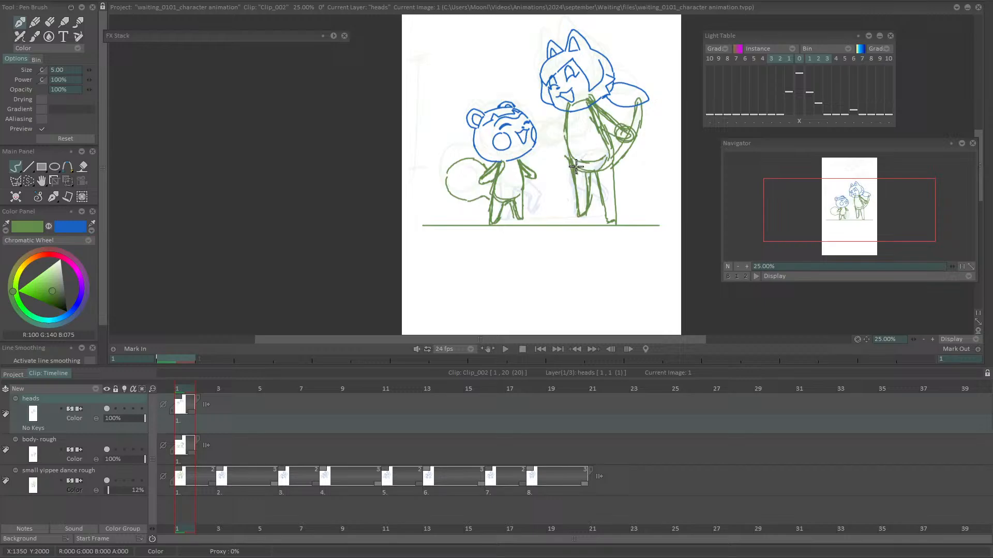
Select the cat character's body on the body- rough layer and delete it, keeping its head on the heads layer
click(30, 182)
mouse_move(613, 90)
mouse_down()
mouse_move(590, 84)
mouse_move(559, 110)
mouse_move(612, 93)
mouse_up()
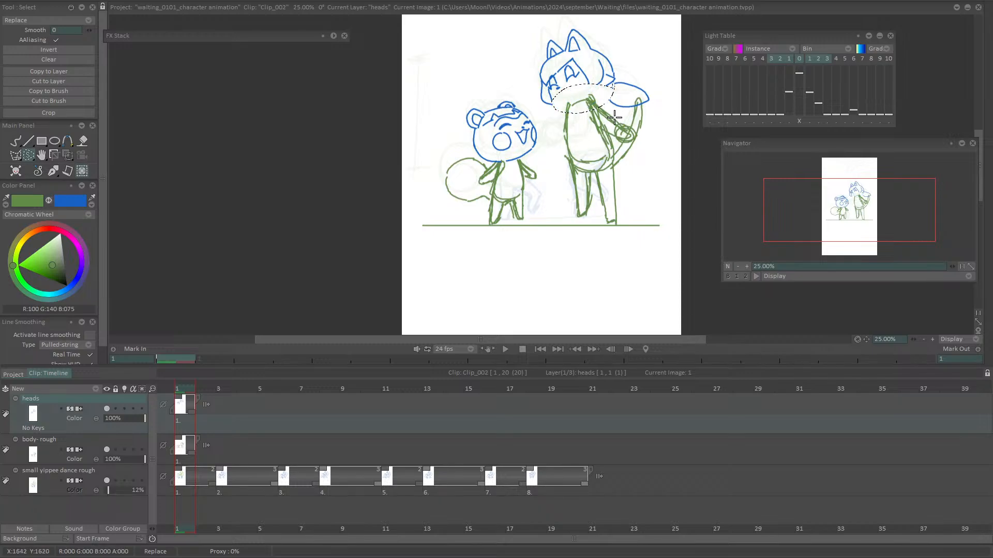
click(51, 455)
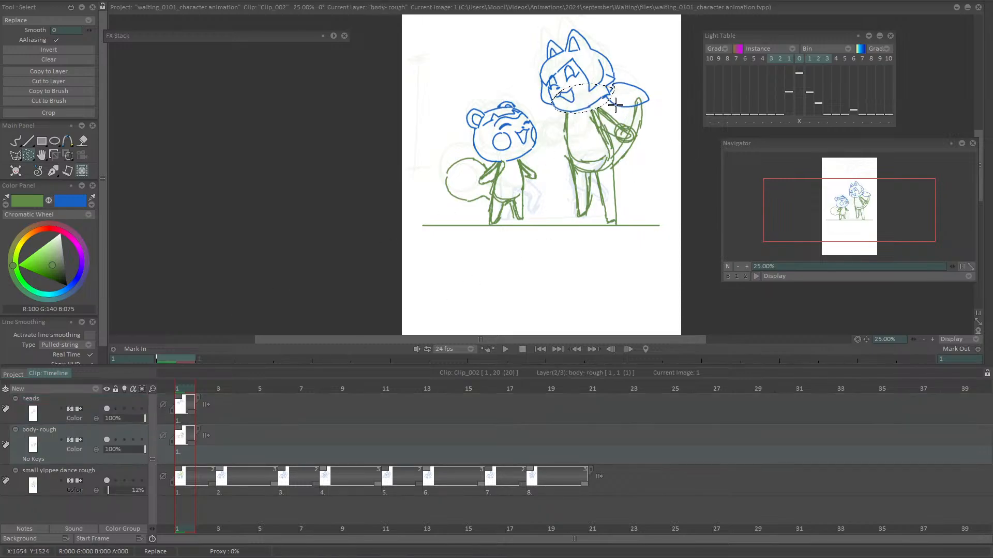
mouse_move(635, 103)
mouse_down()
mouse_move(559, 119)
mouse_move(564, 196)
mouse_move(577, 223)
mouse_move(663, 202)
mouse_move(644, 88)
mouse_up()
key(Delete)
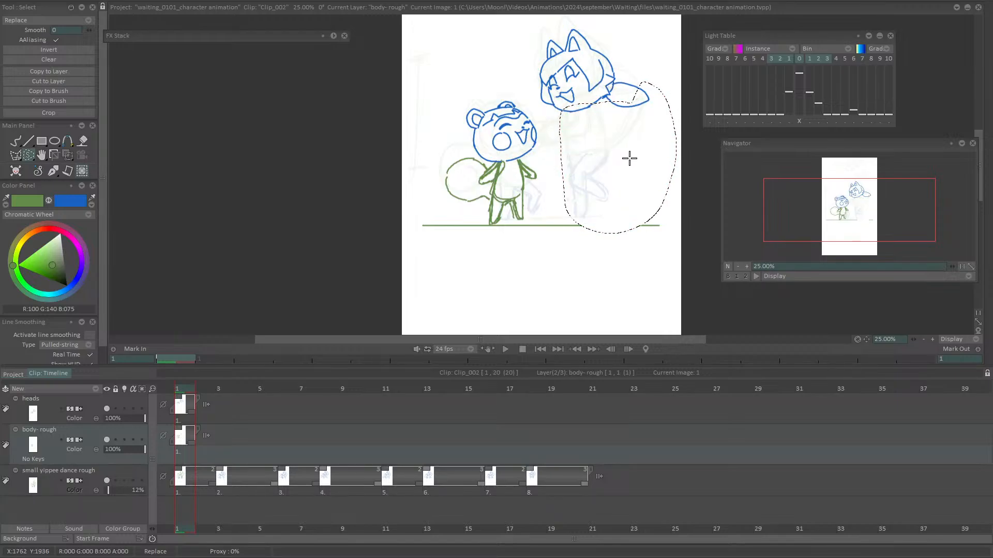
key(b)
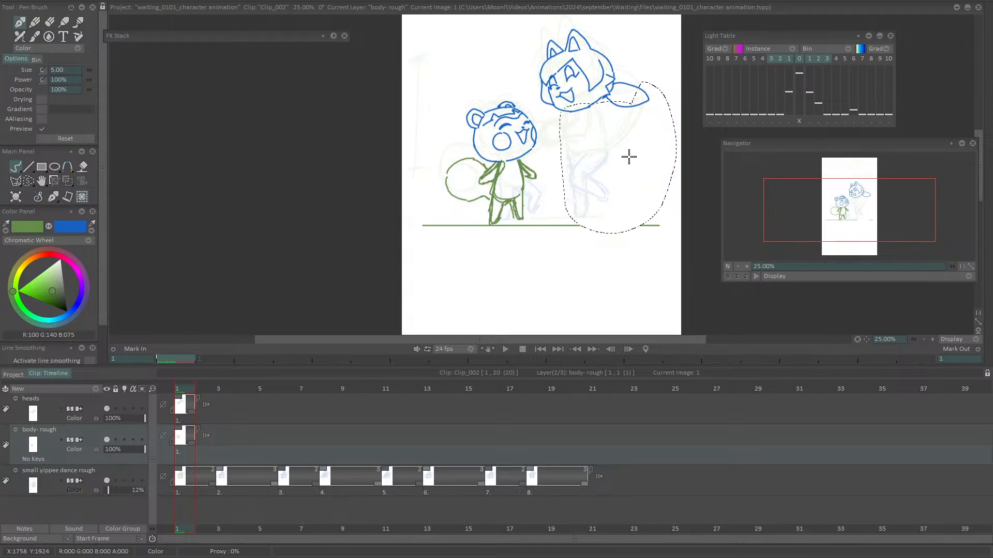
key(ctrl+d)
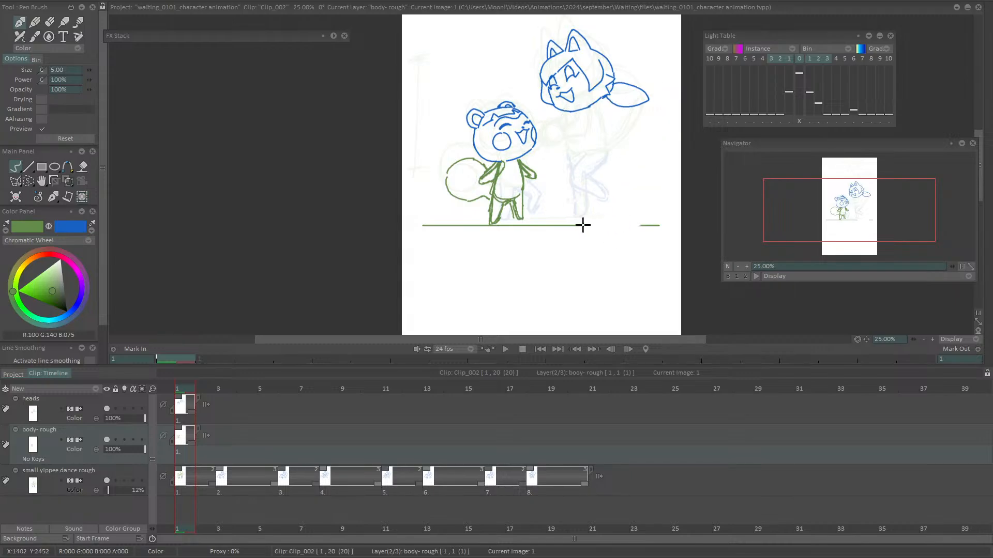
Fill the gap in the ground line and sketch a new pear-shaped torso under the cat character's head
drag(584, 225, 616, 225)
drag(572, 115, 572, 166)
key(ctrl+z)
mouse_move(572, 115)
mouse_down()
mouse_move(581, 166)
mouse_move(591, 169)
mouse_up()
key(ctrl+z)
drag(573, 113, 584, 175)
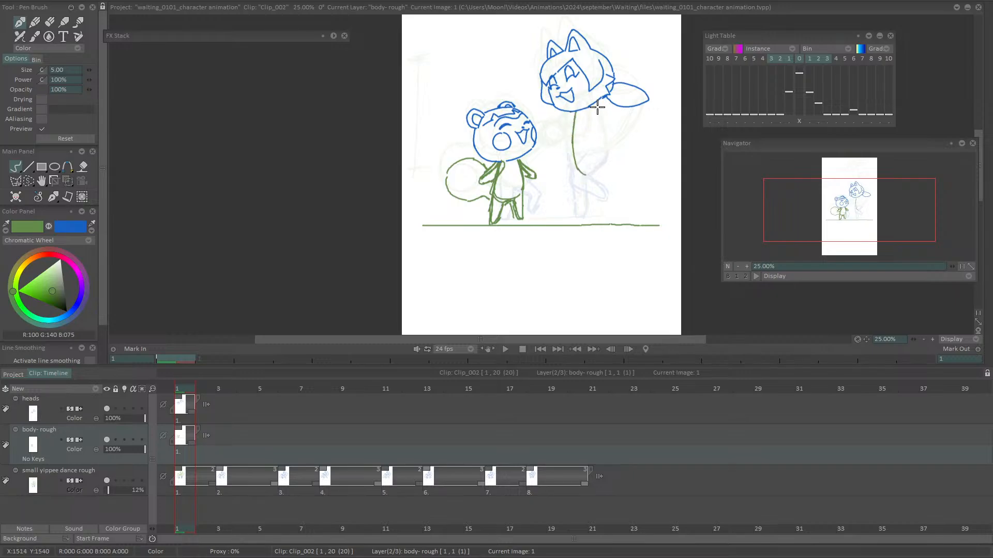
mouse_move(595, 106)
mouse_down()
mouse_move(613, 150)
mouse_move(593, 178)
mouse_move(613, 151)
mouse_up()
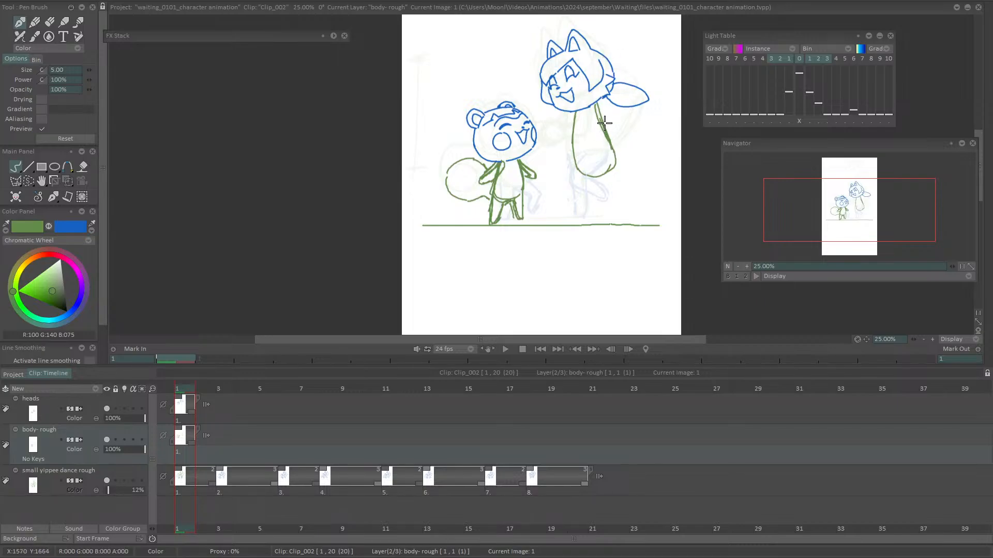
mouse_move(570, 151)
mouse_down()
mouse_move(607, 177)
mouse_move(609, 141)
mouse_move(604, 169)
mouse_up()
Open Clip_001's timeline, then hide the small yippee dance rough layer, turn off its light table and collapse it
click(20, 373)
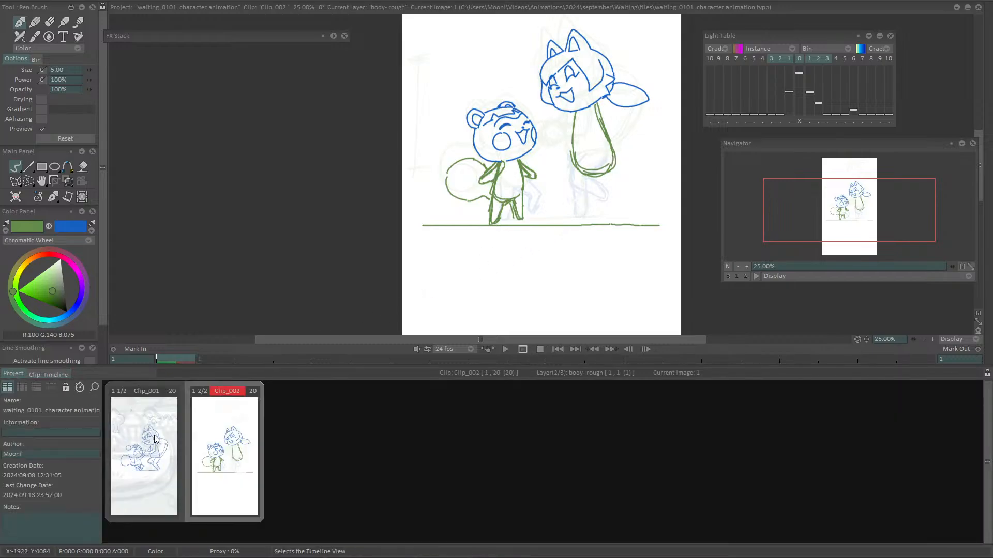
click(176, 440)
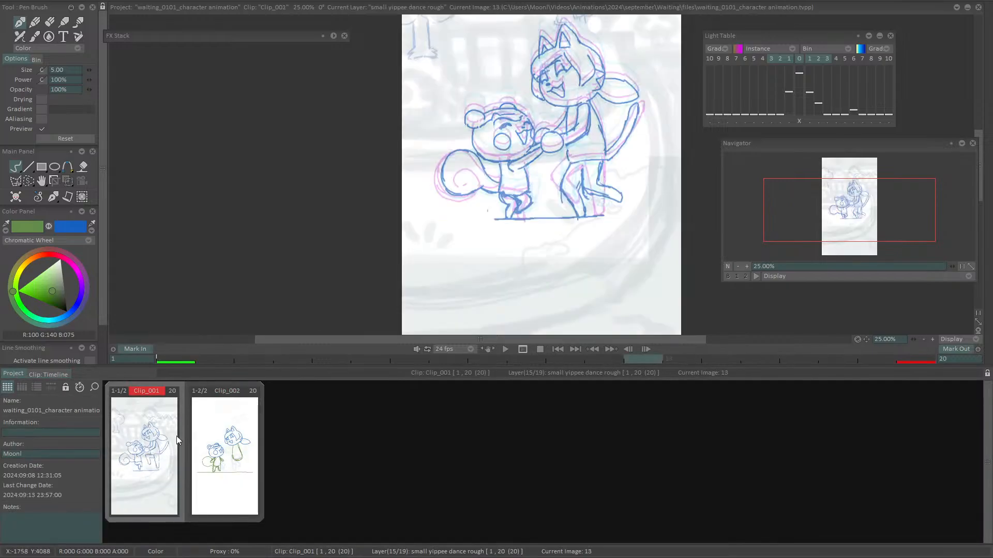
double_click(149, 428)
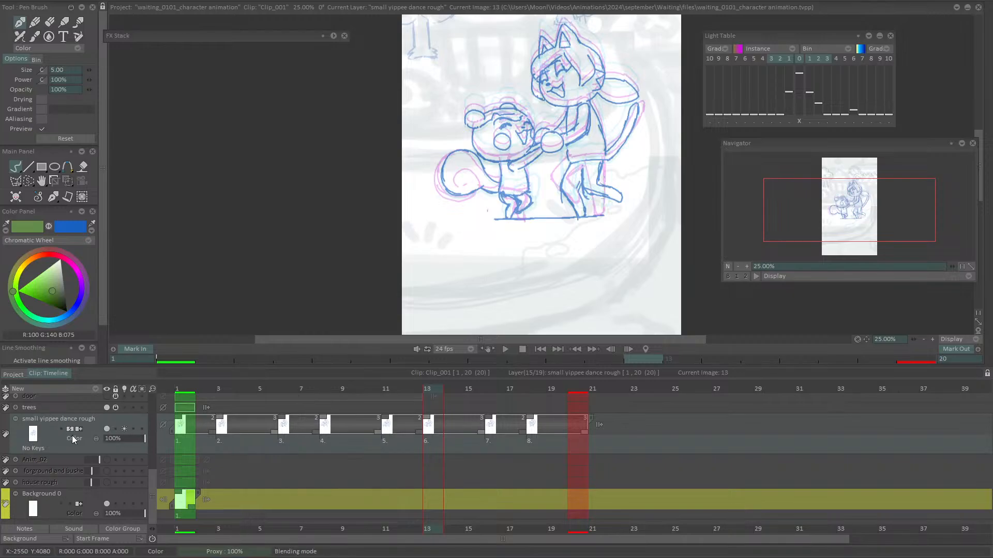
click(107, 428)
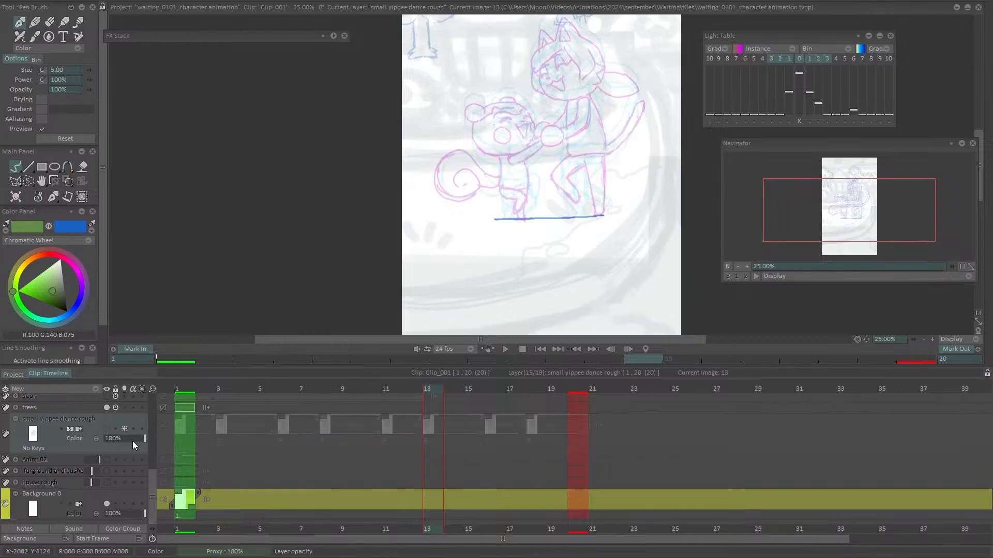
drag(150, 485, 150, 456)
click(116, 497)
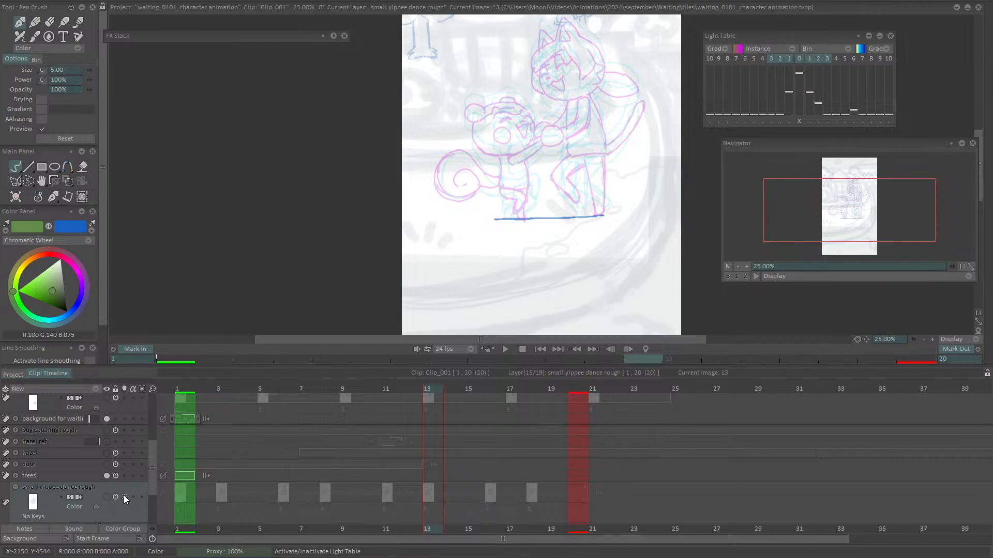
click(124, 497)
click(19, 490)
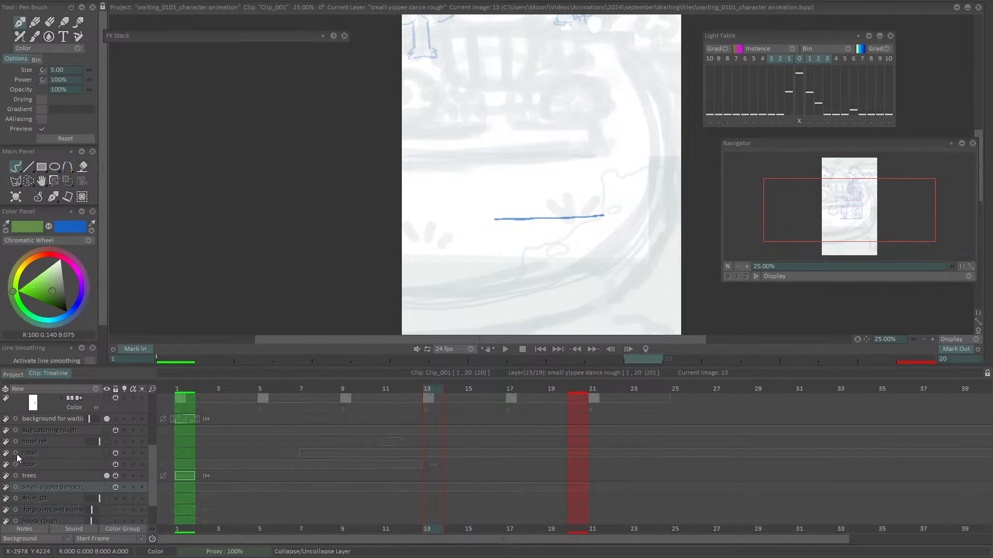
Show the character - standing rough layer and scrub its frames to examine the standing cat's body proportions
drag(147, 456, 149, 405)
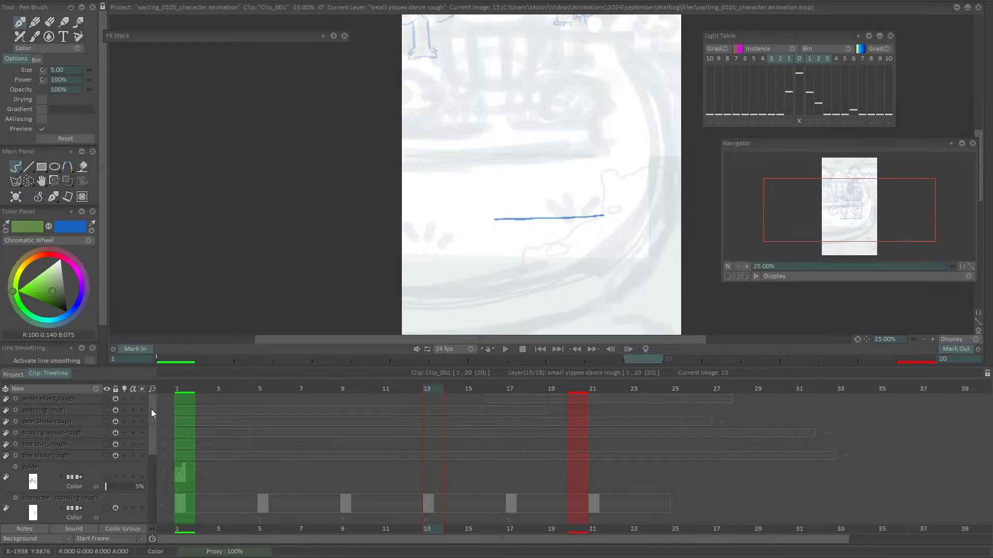
drag(151, 408, 163, 480)
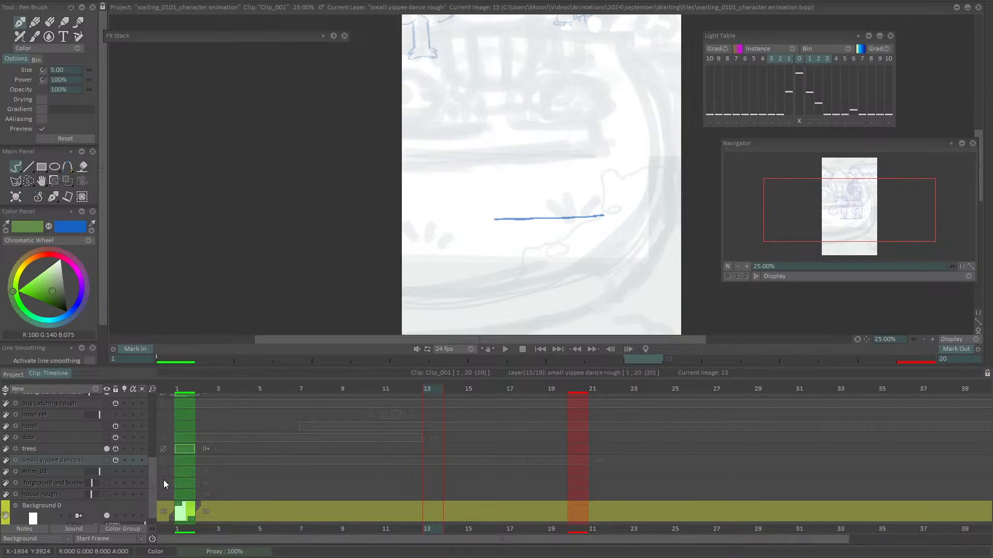
drag(164, 480, 157, 410)
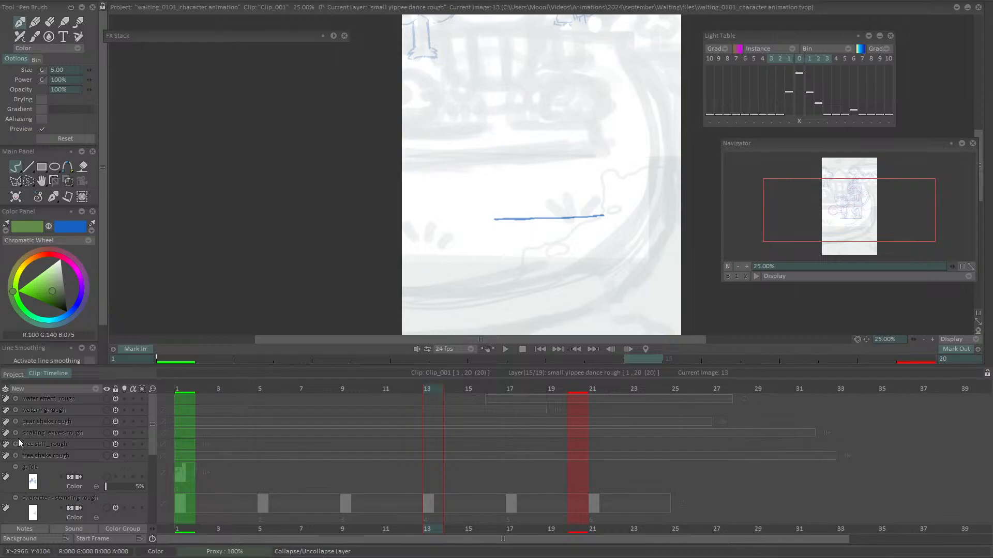
click(143, 421)
scroll(151, 442, down, 3)
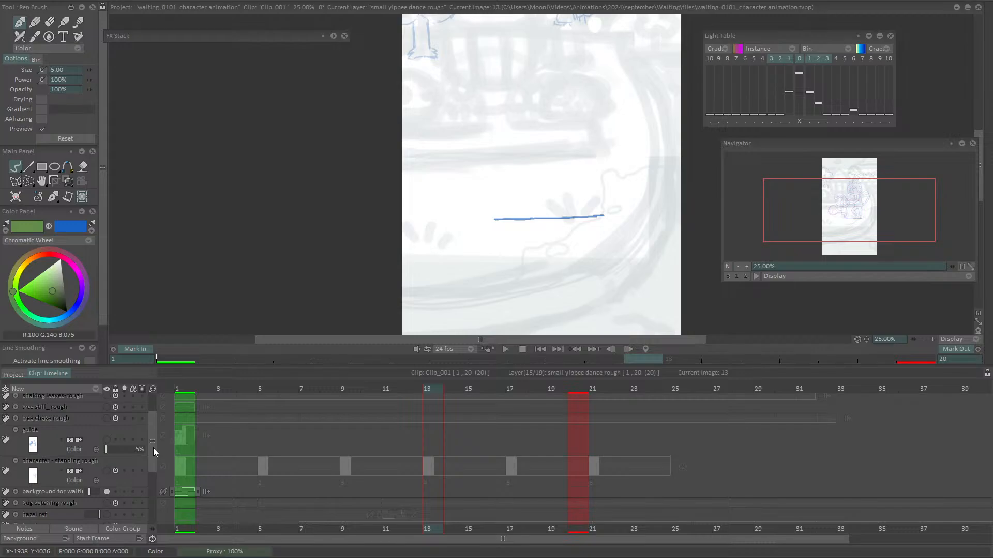
click(115, 472)
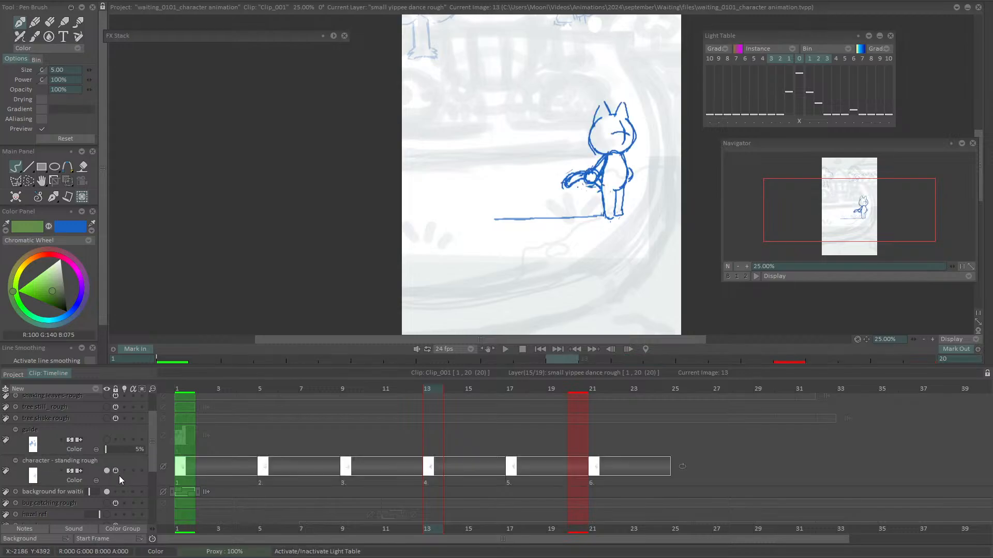
click(185, 389)
mouse_move(185, 389)
mouse_down()
mouse_move(600, 381)
mouse_move(427, 387)
mouse_up()
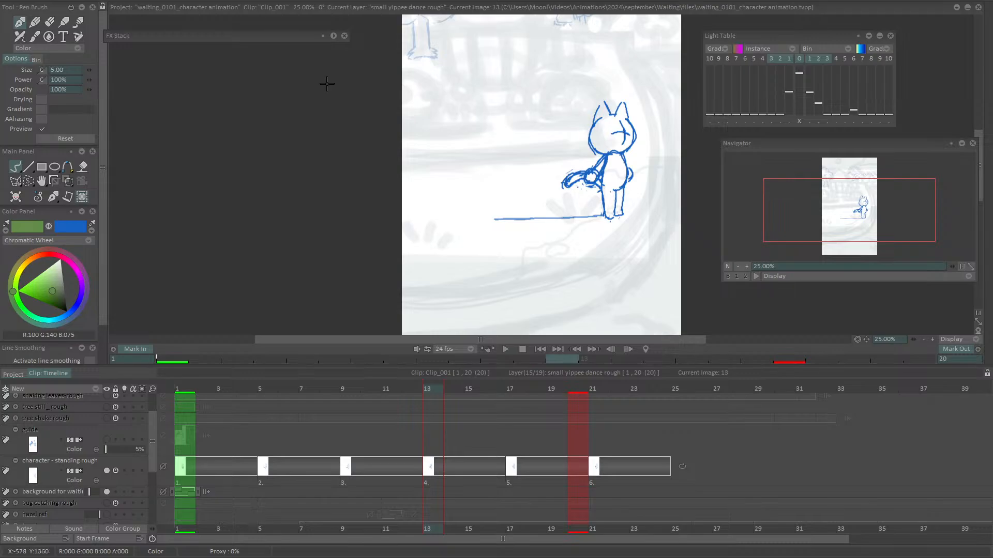
Return to Clip_002 and reopen its timeline
click(13, 374)
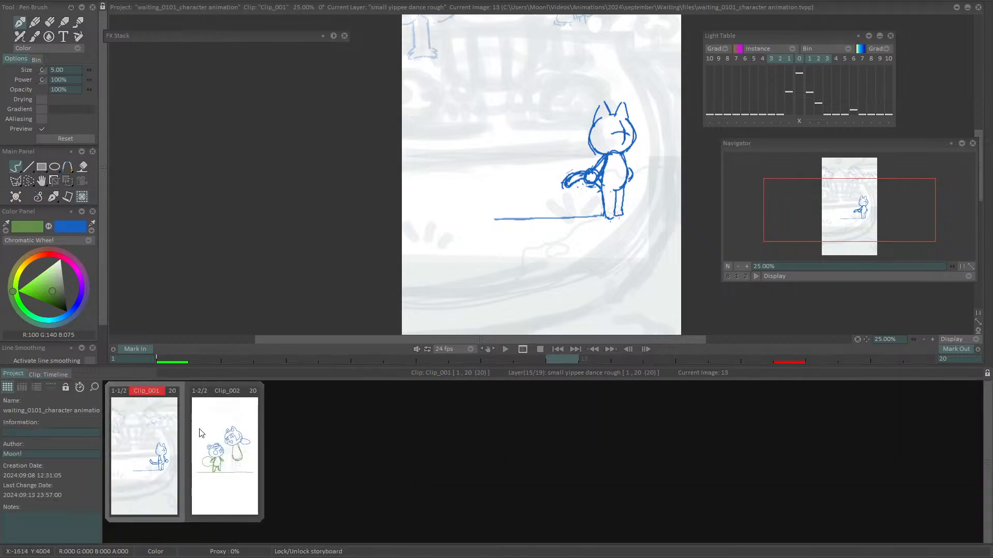
click(202, 433)
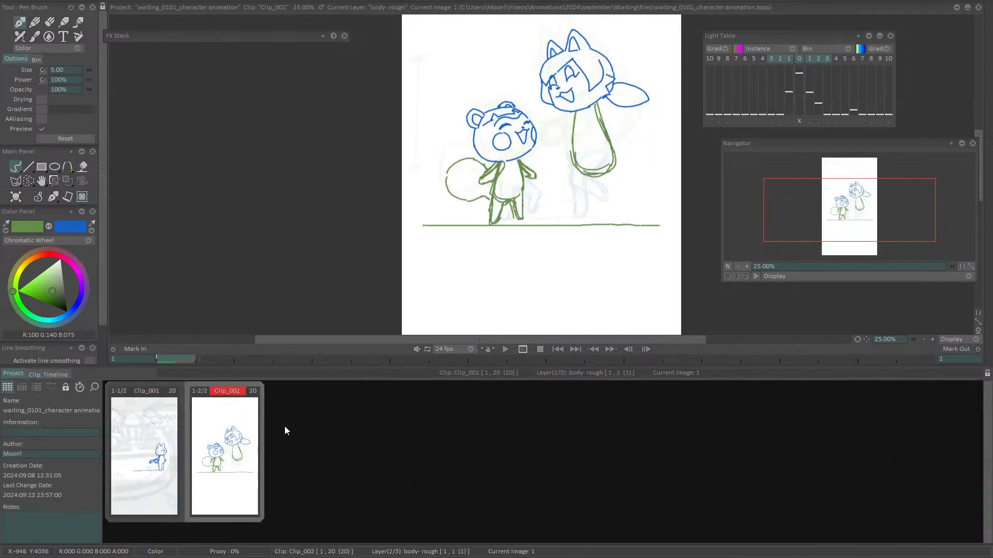
click(229, 436)
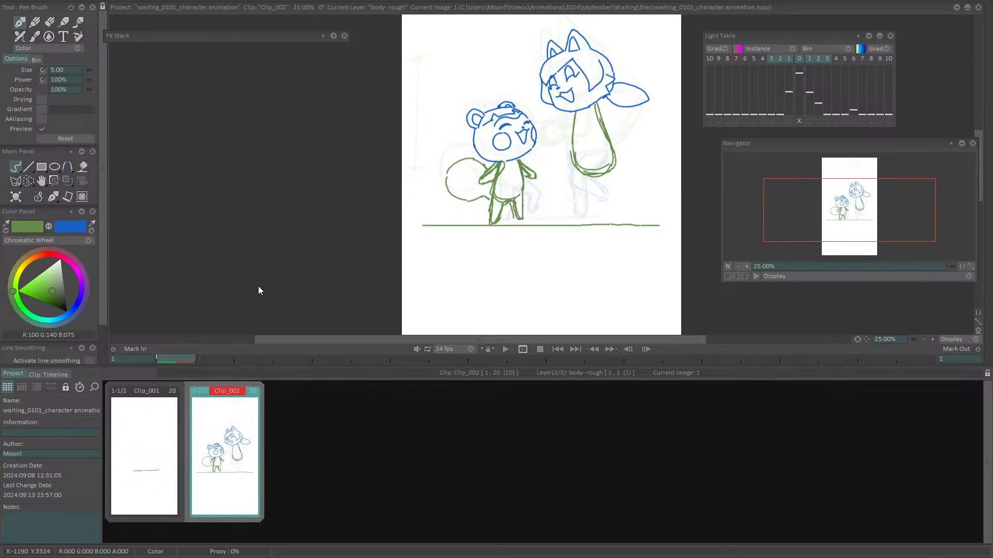
double_click(232, 437)
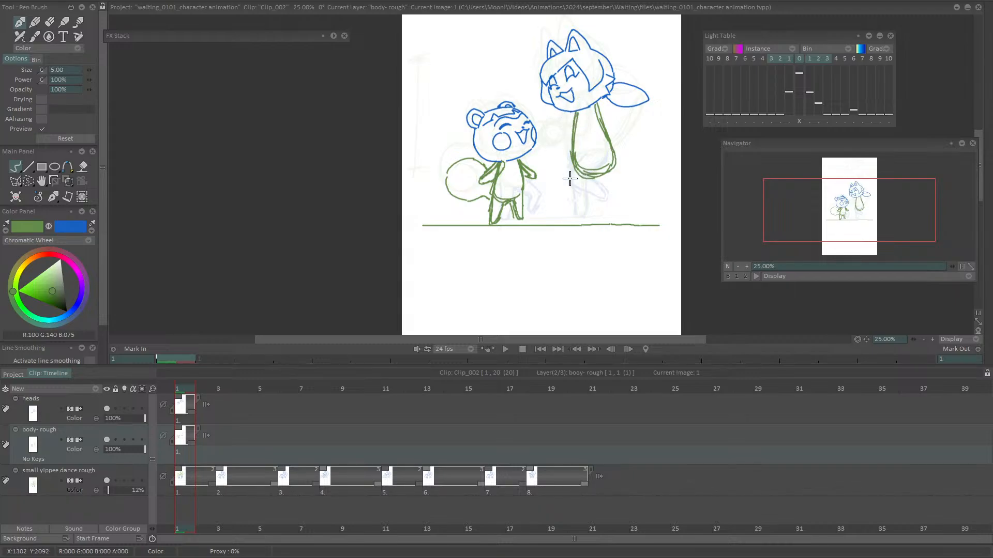
Reinforce the front contour of the cat character's torso and erase the excess lines along its rounded bottom
drag(596, 107, 612, 163)
key(ctrl+z)
mouse_move(573, 114)
mouse_down()
mouse_move(573, 166)
mouse_move(585, 176)
mouse_up()
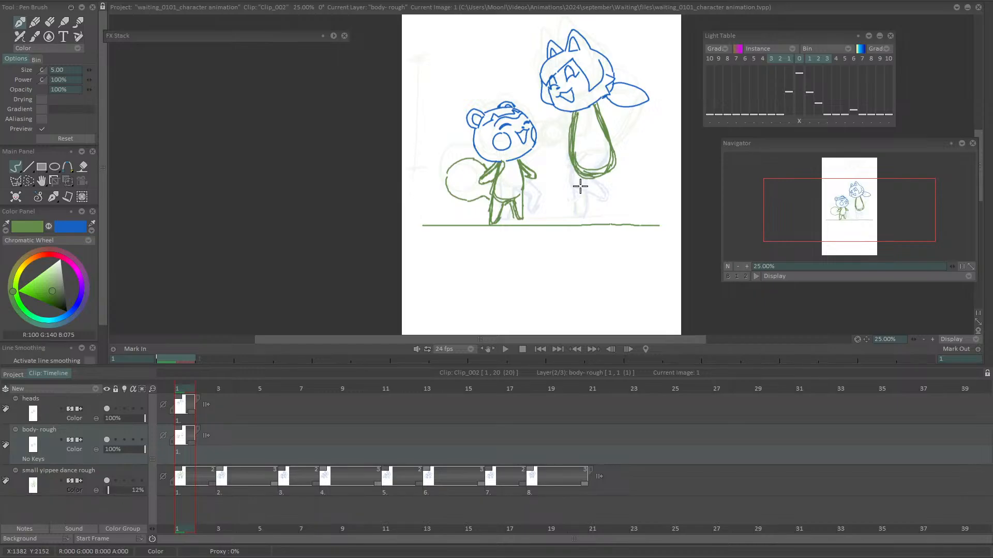
key(e)
mouse_move(574, 182)
mouse_down()
mouse_move(623, 161)
mouse_move(588, 179)
mouse_up()
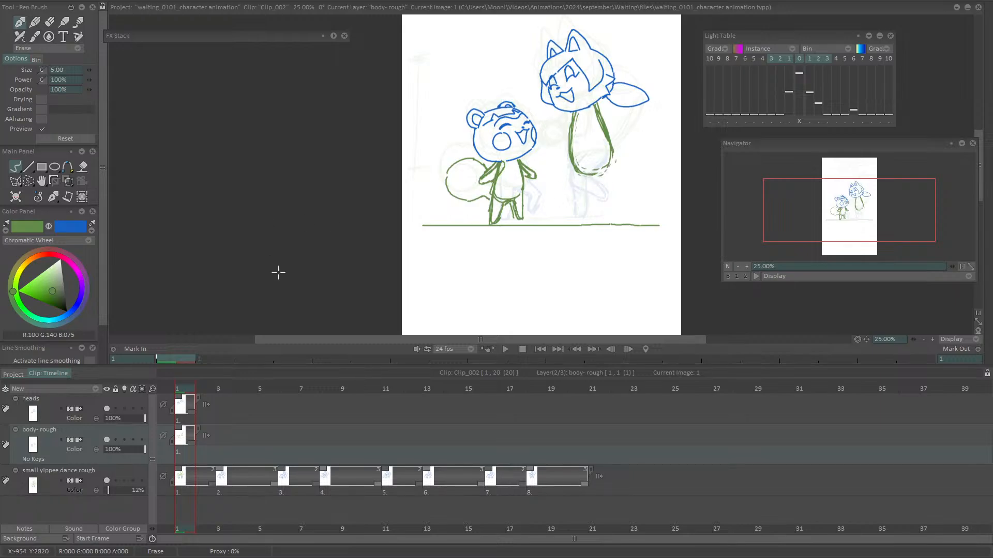
key(e)
Sketch the cat character's two straight legs from the bottom of the torso down to the ground line
drag(600, 171, 616, 225)
key(ctrl+z)
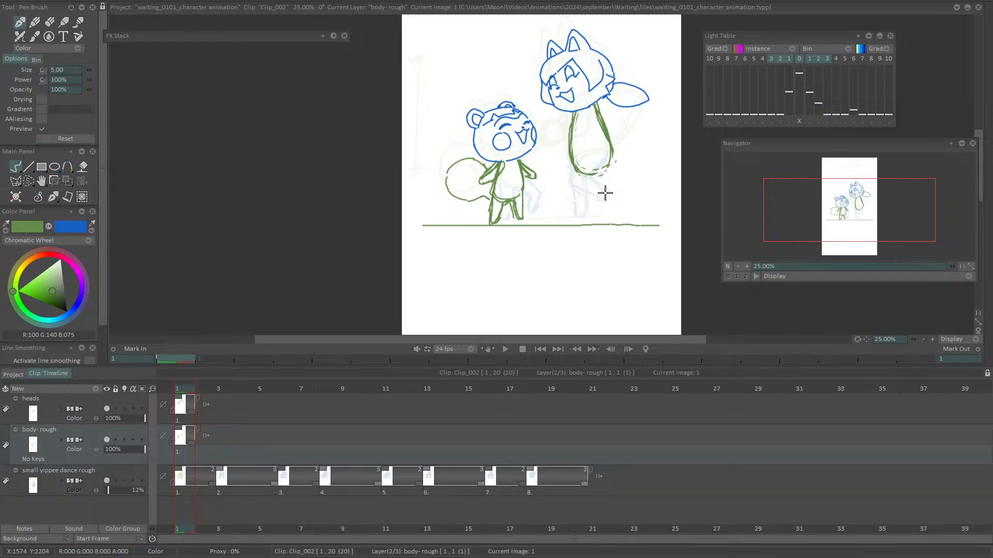
drag(601, 176, 605, 226)
mouse_move(608, 166)
mouse_down()
mouse_move(615, 214)
mouse_move(606, 220)
mouse_move(615, 220)
mouse_move(600, 193)
mouse_move(606, 224)
mouse_up()
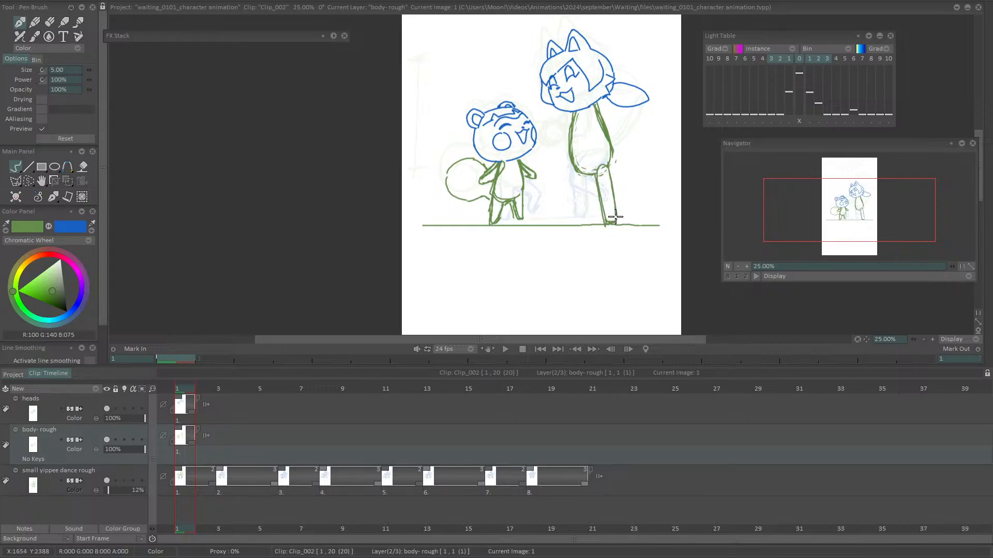
mouse_move(610, 164)
mouse_down()
mouse_move(617, 207)
mouse_move(603, 200)
mouse_move(607, 223)
mouse_up()
drag(574, 165, 582, 220)
drag(595, 176, 590, 219)
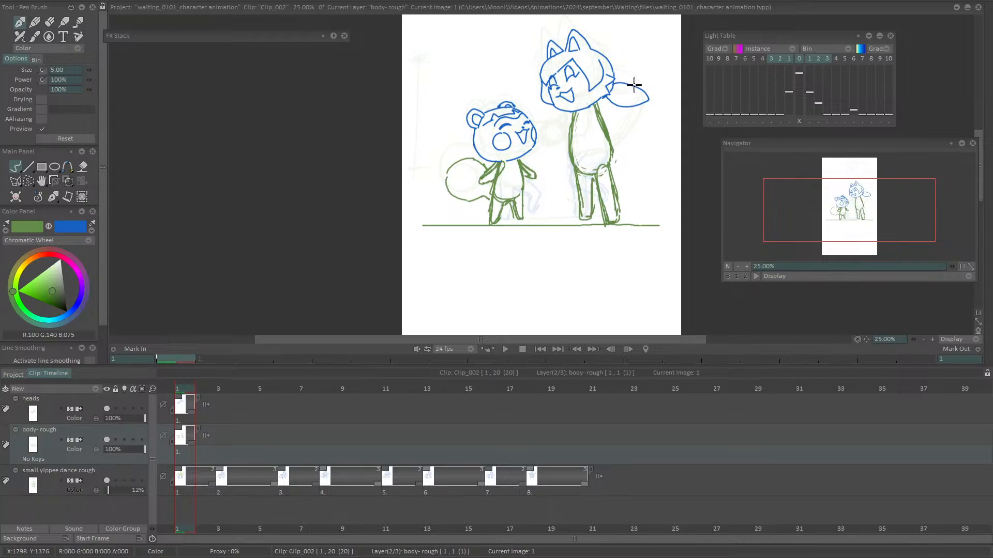
Sketch the cat character's two bent arms with round hands and its curved tail
mouse_move(591, 106)
mouse_down()
mouse_move(604, 134)
mouse_move(602, 116)
mouse_move(612, 123)
mouse_move(601, 109)
mouse_move(627, 135)
mouse_move(621, 144)
mouse_move(625, 127)
mouse_move(637, 133)
mouse_move(633, 149)
mouse_move(606, 132)
mouse_move(613, 171)
mouse_move(635, 109)
mouse_up()
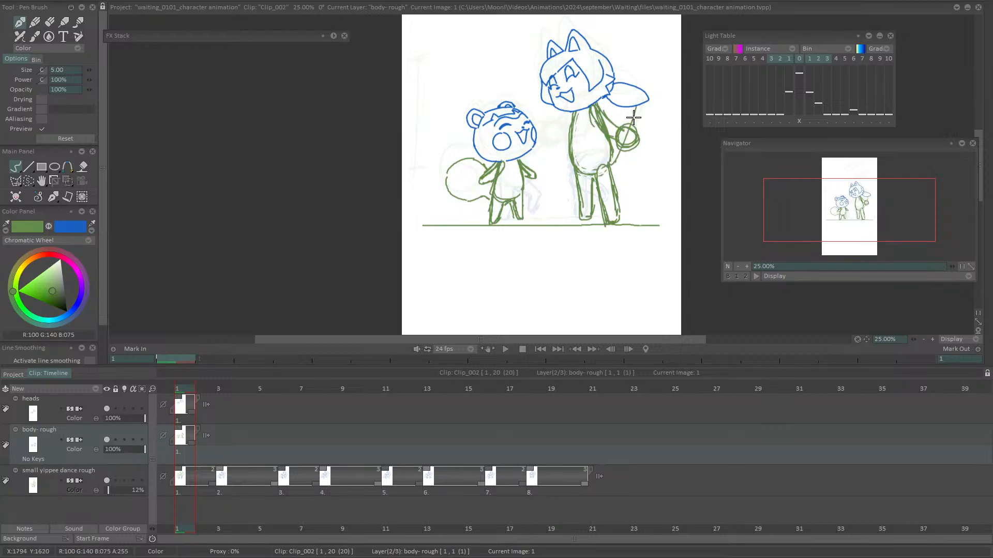
key(ctrl+z)
mouse_move(620, 143)
mouse_down()
mouse_move(634, 94)
mouse_move(629, 132)
mouse_up()
drag(611, 165, 633, 127)
mouse_move(557, 135)
mouse_down()
mouse_move(568, 154)
mouse_move(576, 106)
mouse_up()
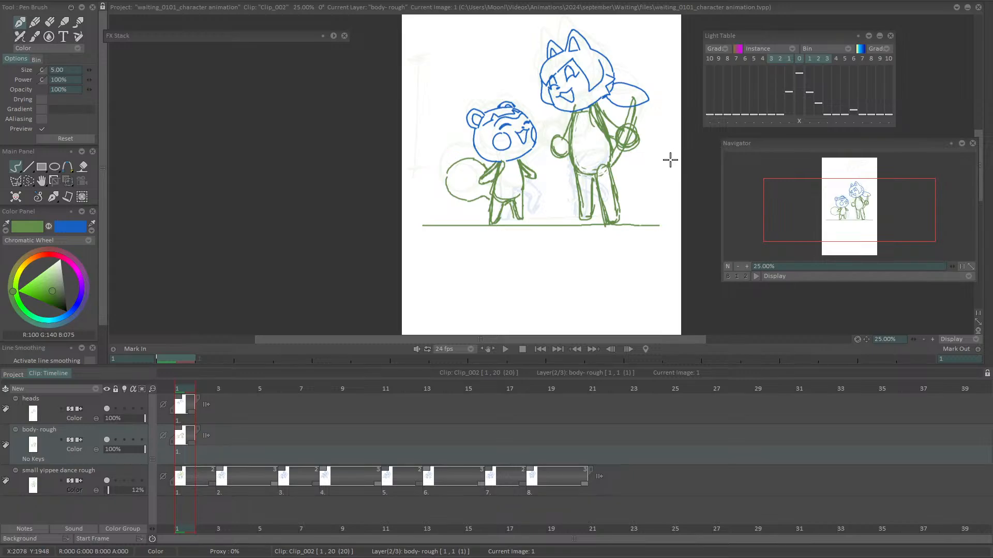
Extend the body- rough layer to frame 4, add a blank drawing at that frame and turn on the layer's light table
drag(828, 208, 851, 196)
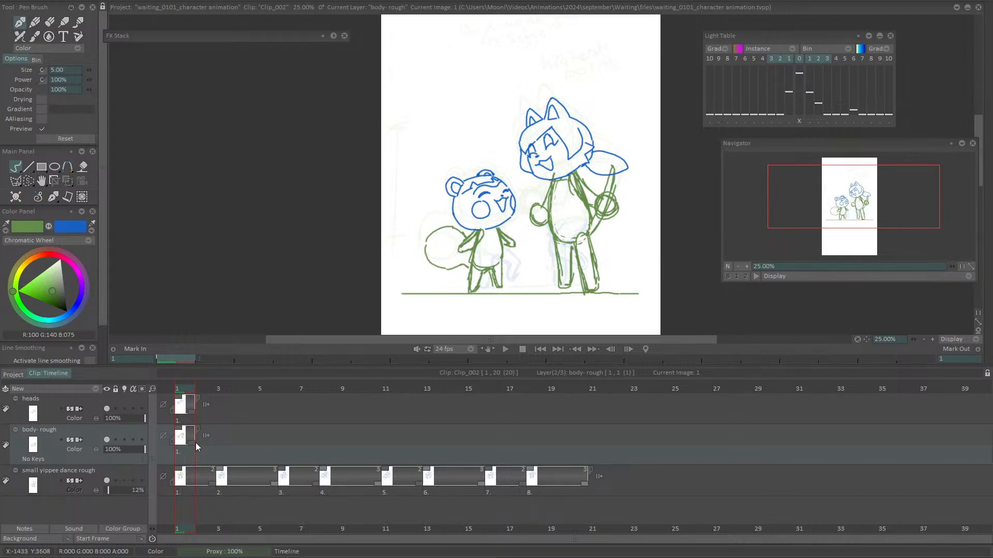
drag(196, 443, 252, 442)
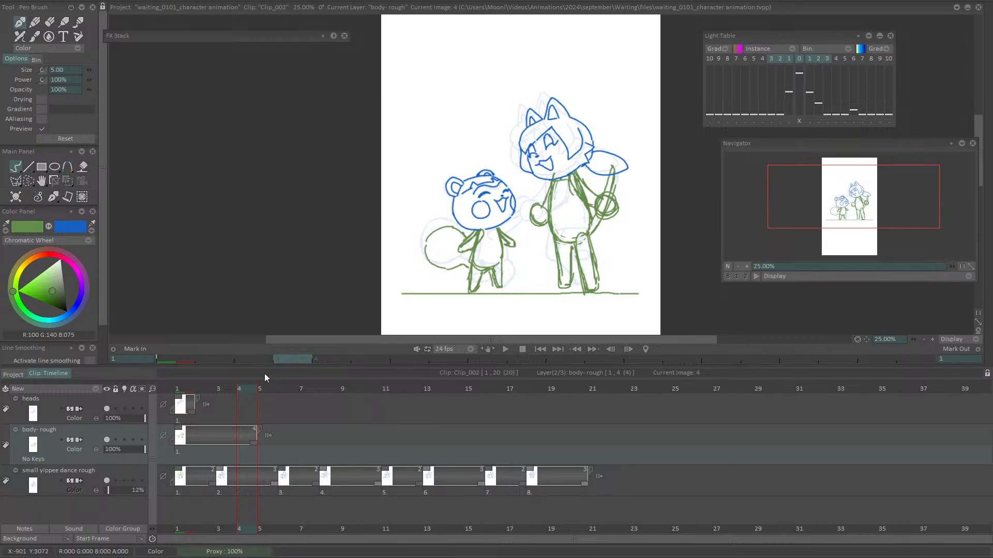
key(BackSpace)
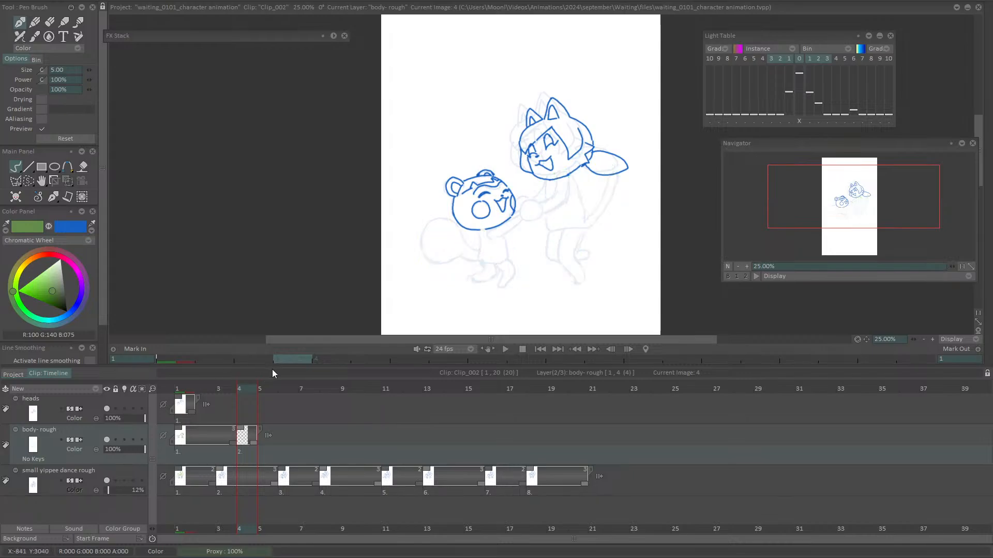
click(124, 440)
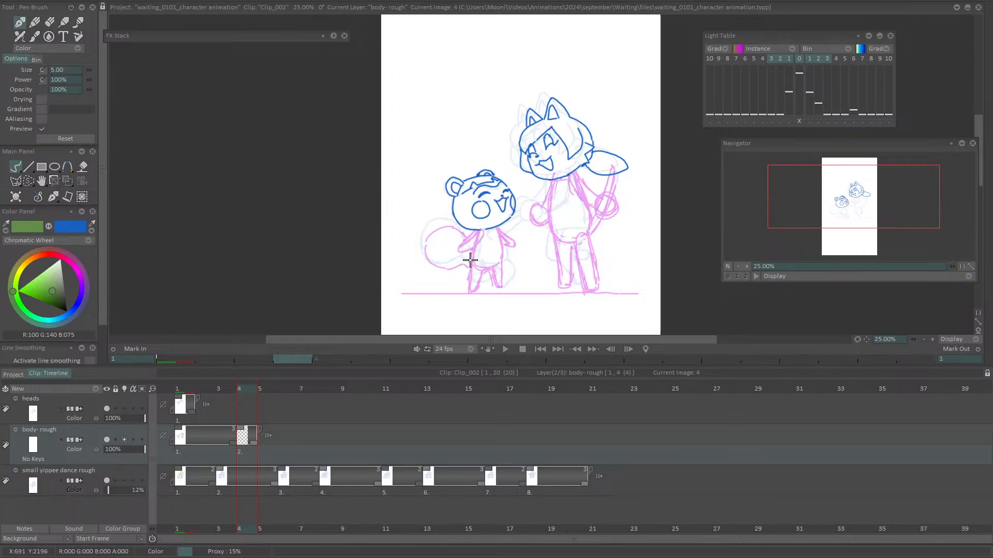
Sketch the small round-eared character's torso and spread legs in green on frame 4 of the body- rough layer
mouse_move(470, 260)
mouse_down()
mouse_move(466, 287)
mouse_move(468, 262)
mouse_move(462, 286)
mouse_move(483, 269)
mouse_move(495, 287)
mouse_move(502, 277)
mouse_move(501, 260)
mouse_move(500, 281)
mouse_move(501, 267)
mouse_move(472, 252)
mouse_move(477, 230)
mouse_move(471, 255)
mouse_move(477, 235)
mouse_move(499, 232)
mouse_move(503, 245)
mouse_move(481, 227)
mouse_up()
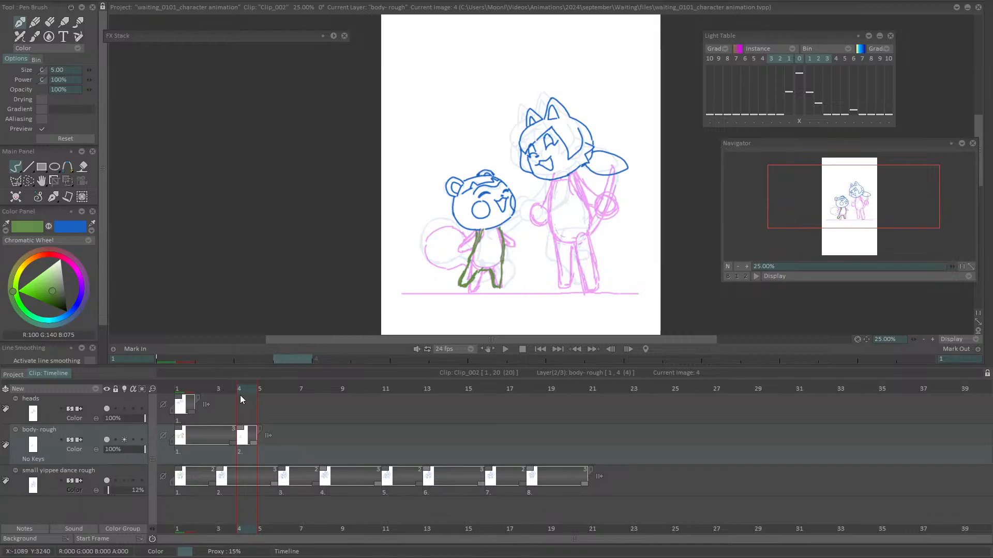
Extend the heads layer to frame 4, add a blank drawing at that frame and turn on the layer's light table
drag(193, 411, 243, 416)
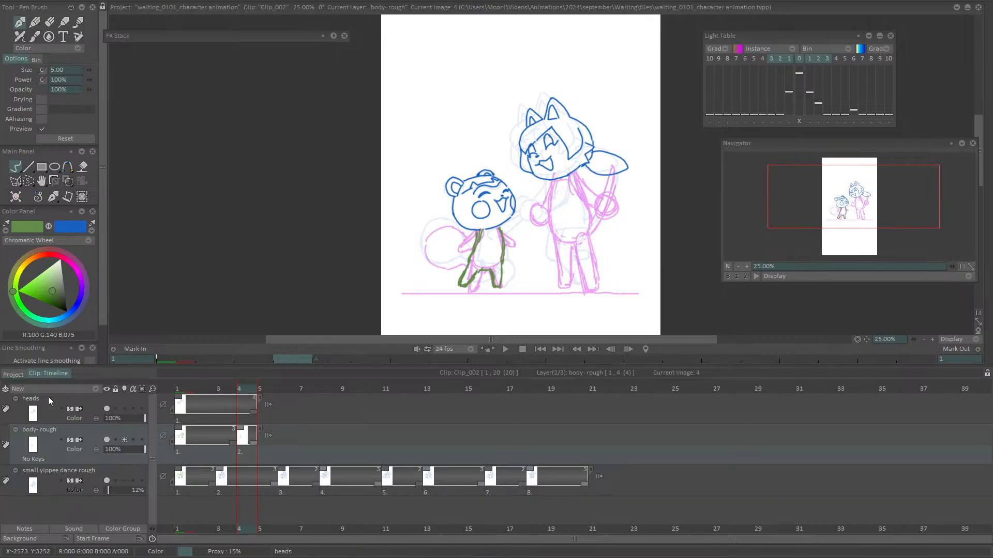
click(143, 403)
key(BackSpace)
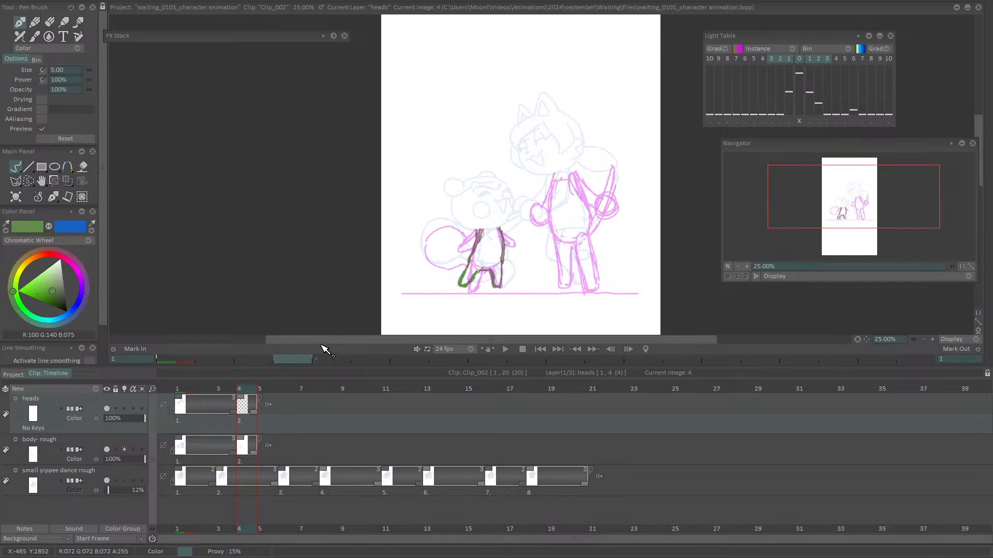
drag(38, 226, 49, 227)
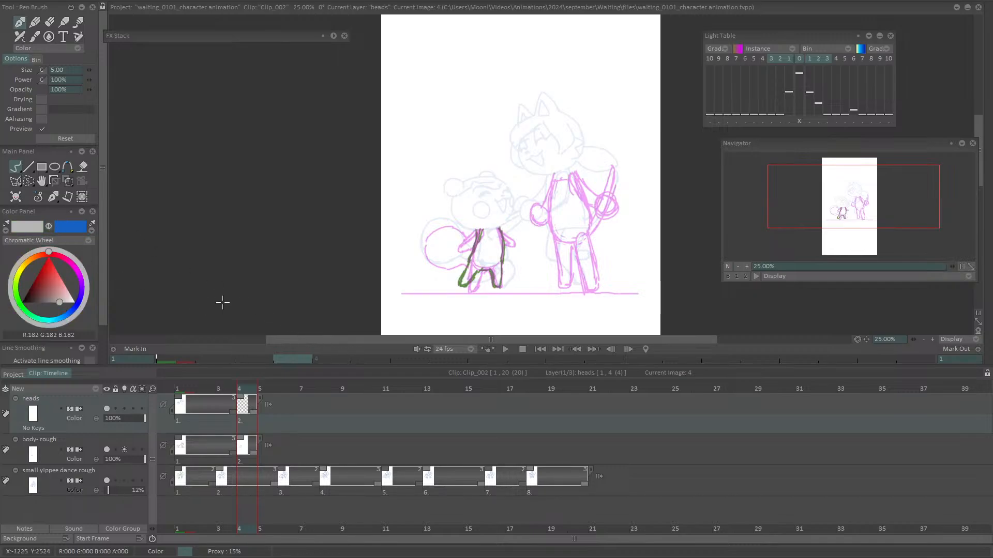
click(124, 410)
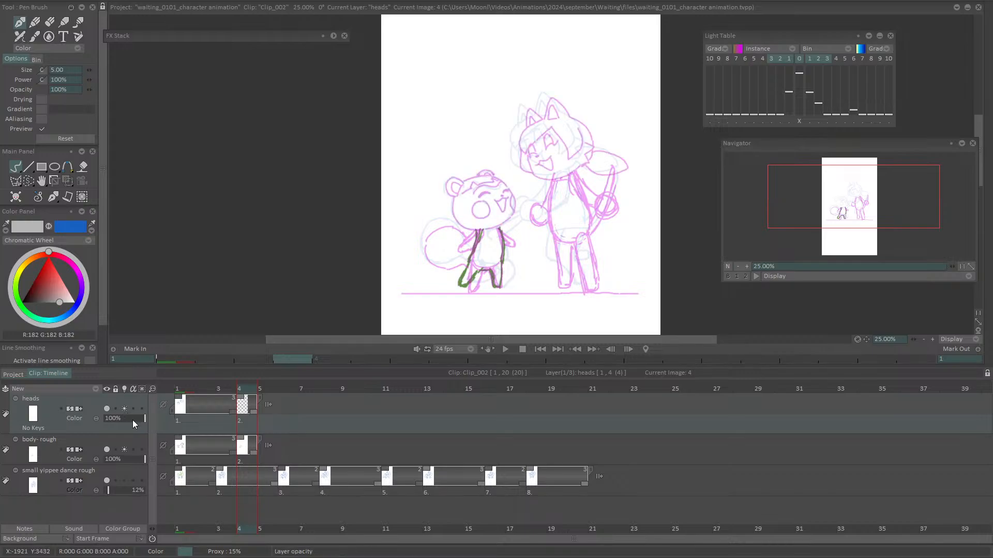
Switch the drawing color to blue and outline the lower contour of the small character's head on frame 4
click(746, 267)
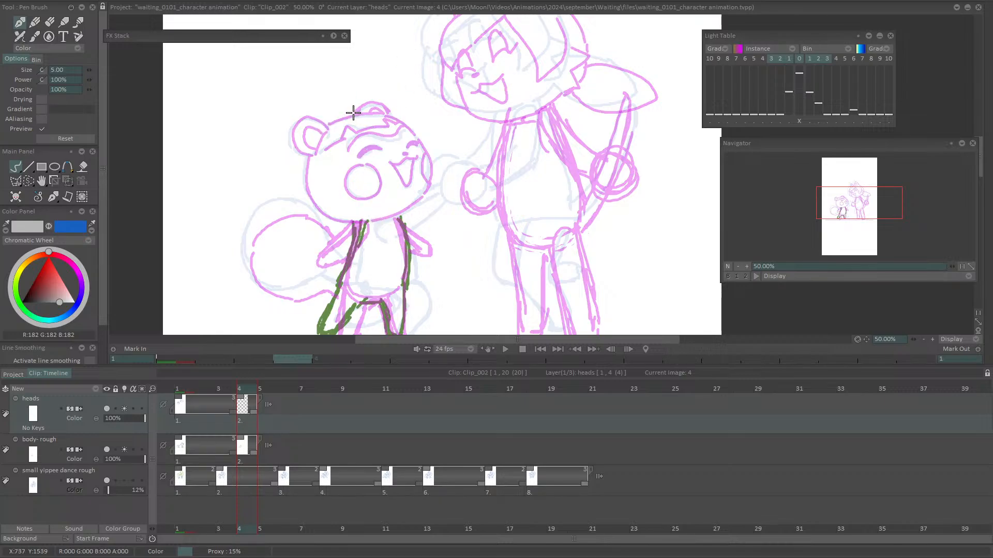
drag(309, 156, 307, 192)
key(ctrl+z)
click(49, 227)
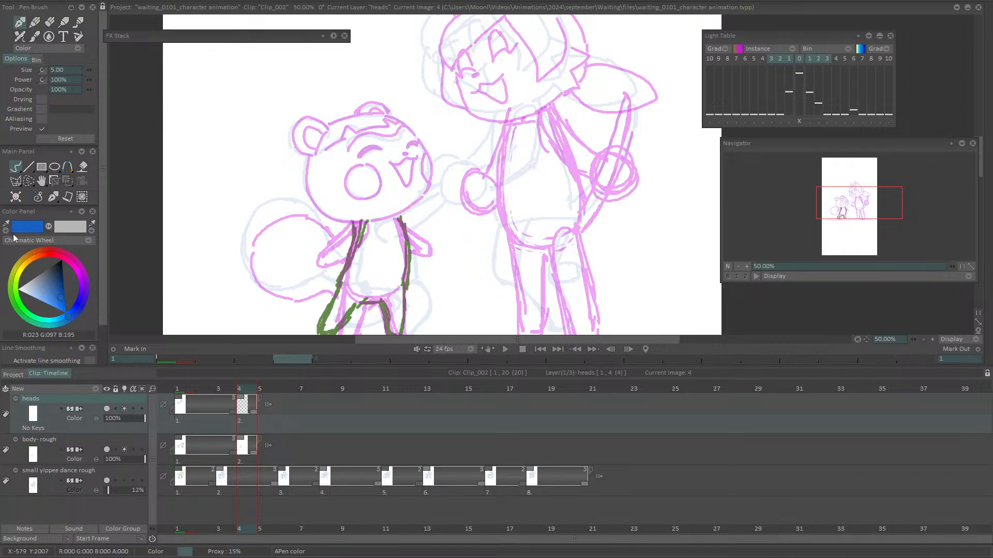
mouse_move(310, 156)
mouse_down()
mouse_move(317, 212)
mouse_move(326, 216)
mouse_move(308, 189)
mouse_move(349, 223)
mouse_move(338, 221)
mouse_move(413, 219)
mouse_move(343, 223)
mouse_move(334, 219)
mouse_move(387, 221)
mouse_move(344, 222)
mouse_move(382, 220)
mouse_move(431, 185)
mouse_up()
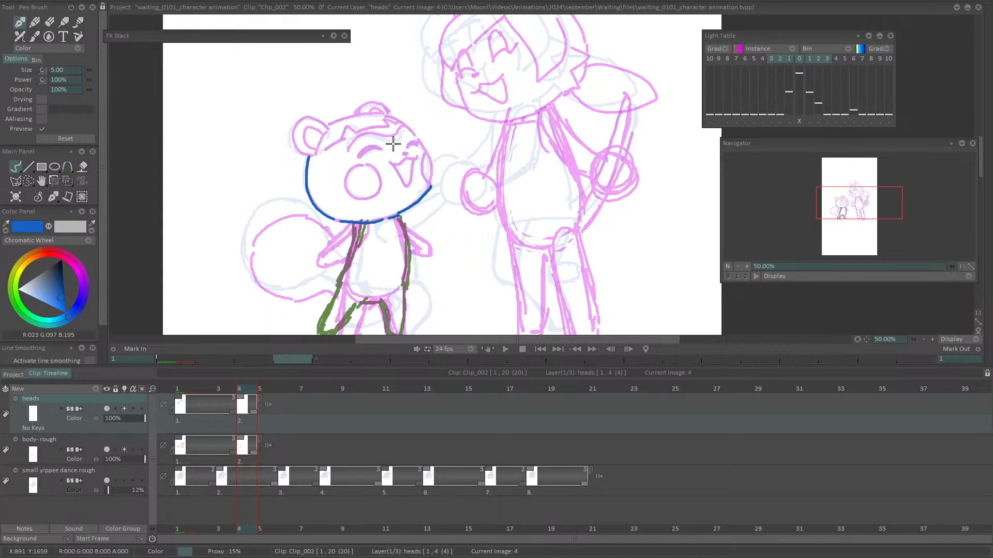
Draw the small character's curved closed eyes, open smiling mouth and round near cheek
drag(362, 155, 375, 149)
drag(359, 157, 383, 151)
mouse_move(410, 147)
mouse_down()
mouse_move(396, 165)
mouse_move(416, 156)
mouse_move(400, 179)
mouse_move(413, 158)
mouse_up()
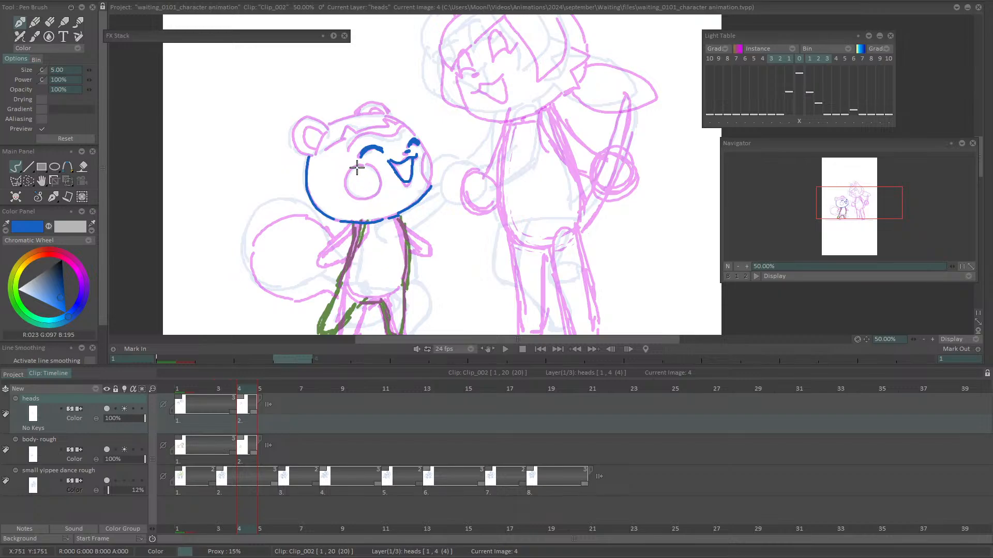
mouse_move(350, 172)
mouse_down()
mouse_move(376, 166)
mouse_move(378, 186)
mouse_move(350, 170)
mouse_move(358, 193)
mouse_move(351, 173)
mouse_move(348, 182)
mouse_move(383, 181)
mouse_up()
drag(399, 164, 403, 169)
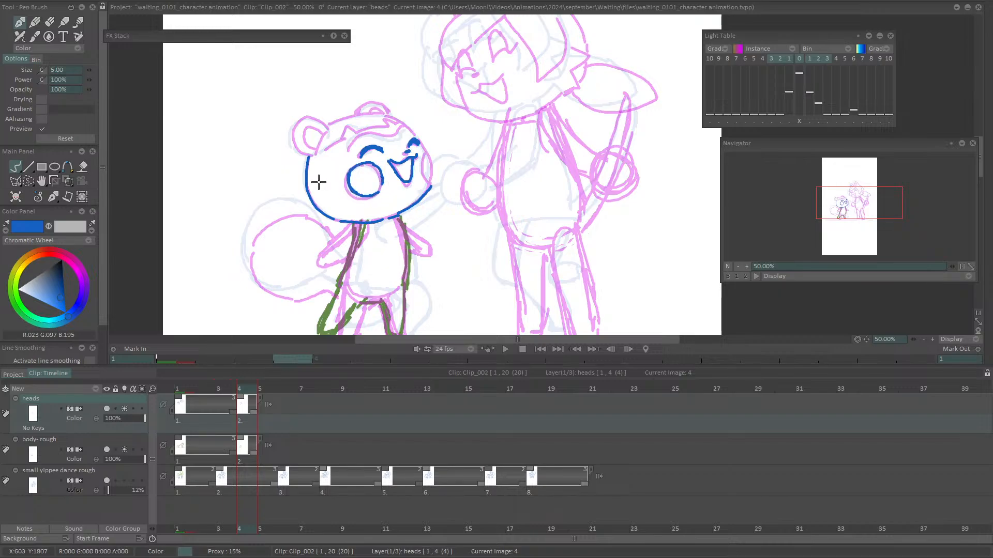
Reinforce the back contour of the small character's head and draw the near ear with its inner line
drag(309, 159, 317, 207)
mouse_move(321, 154)
mouse_down()
mouse_move(335, 128)
mouse_move(322, 153)
mouse_move(334, 130)
mouse_move(305, 120)
mouse_move(313, 154)
mouse_move(324, 123)
mouse_move(391, 108)
mouse_up()
key(ctrl+z)
key(ctrl+z)
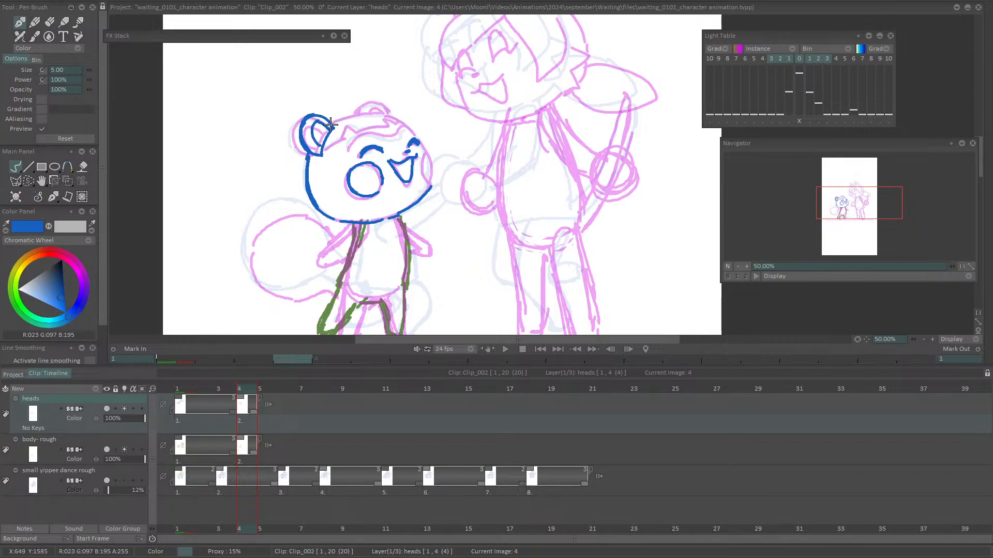
Close the top of the small character's head and add the far cheek, the far ear and the zigzag forehead marking
mouse_move(329, 124)
mouse_down()
mouse_move(396, 119)
mouse_move(407, 129)
mouse_move(338, 124)
mouse_move(372, 115)
mouse_move(402, 124)
mouse_move(431, 157)
mouse_move(432, 177)
mouse_move(421, 145)
mouse_move(431, 178)
mouse_up()
key(ctrl+z)
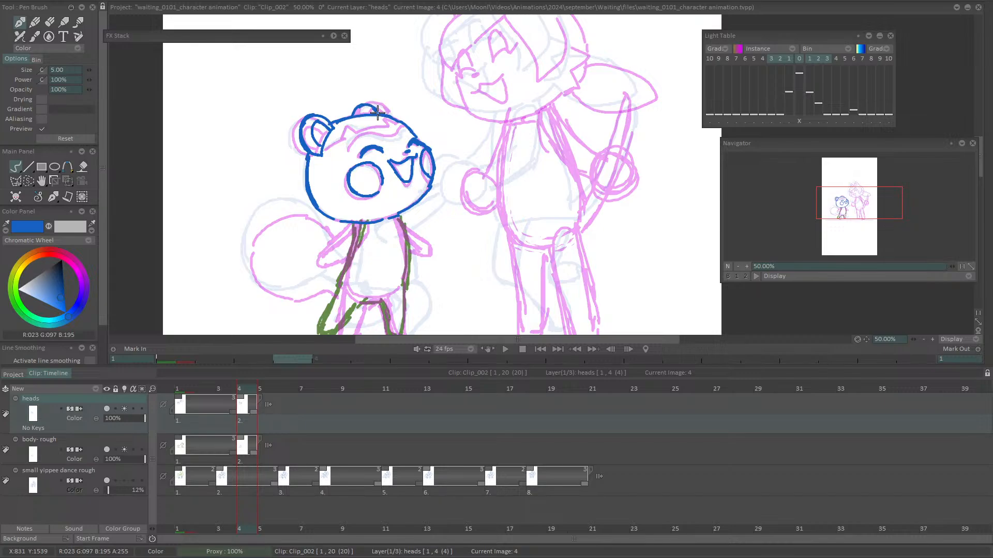
drag(353, 114, 381, 112)
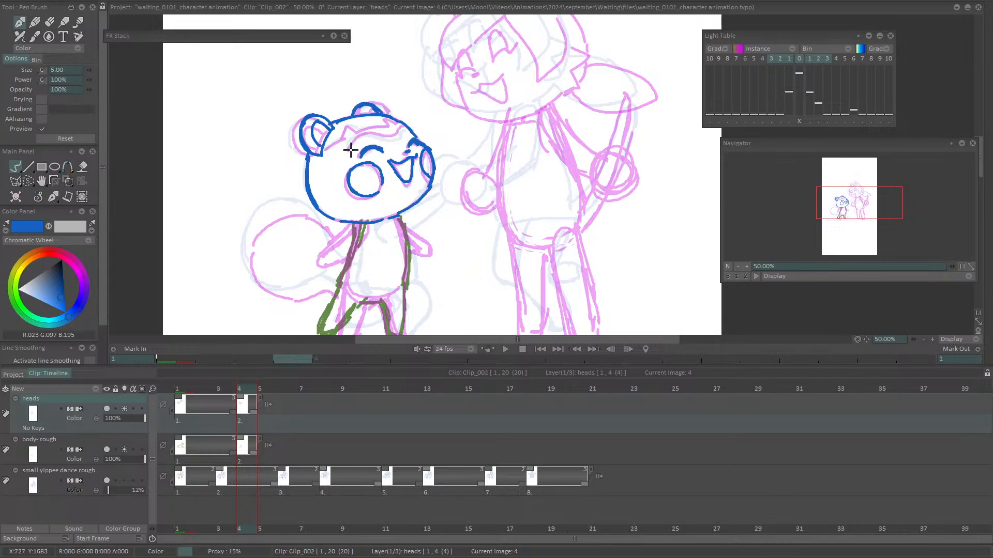
mouse_move(352, 149)
mouse_down()
mouse_move(408, 127)
mouse_move(351, 138)
mouse_move(374, 126)
mouse_move(351, 123)
mouse_move(325, 150)
mouse_up()
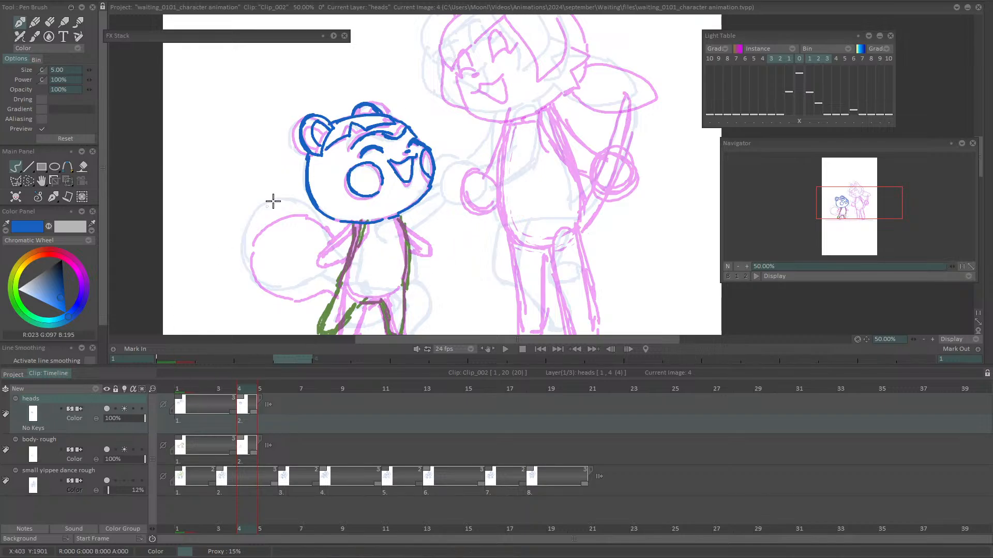
Shift the small character's head drawing slightly toward the cat character and return to the pen brush
click(833, 214)
click(854, 216)
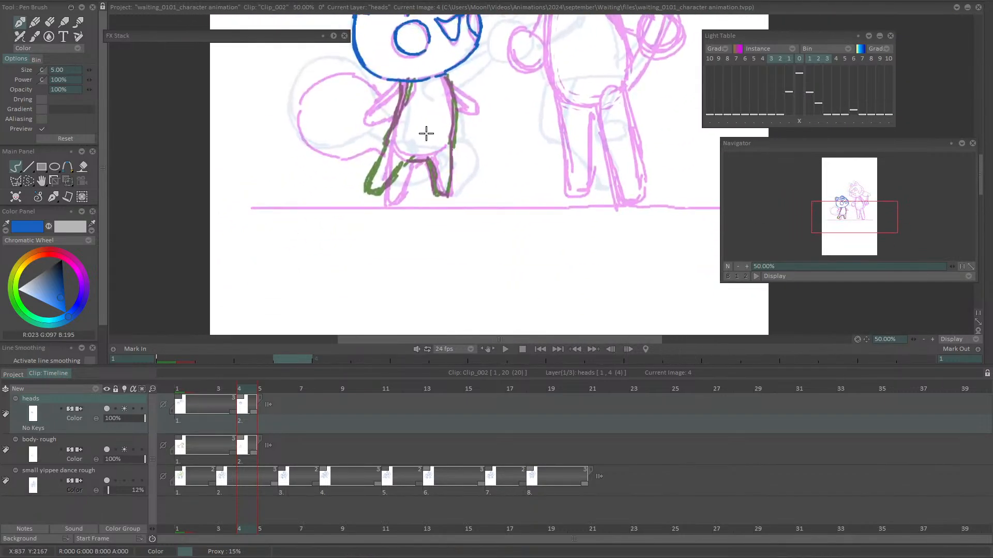
click(844, 228)
click(845, 208)
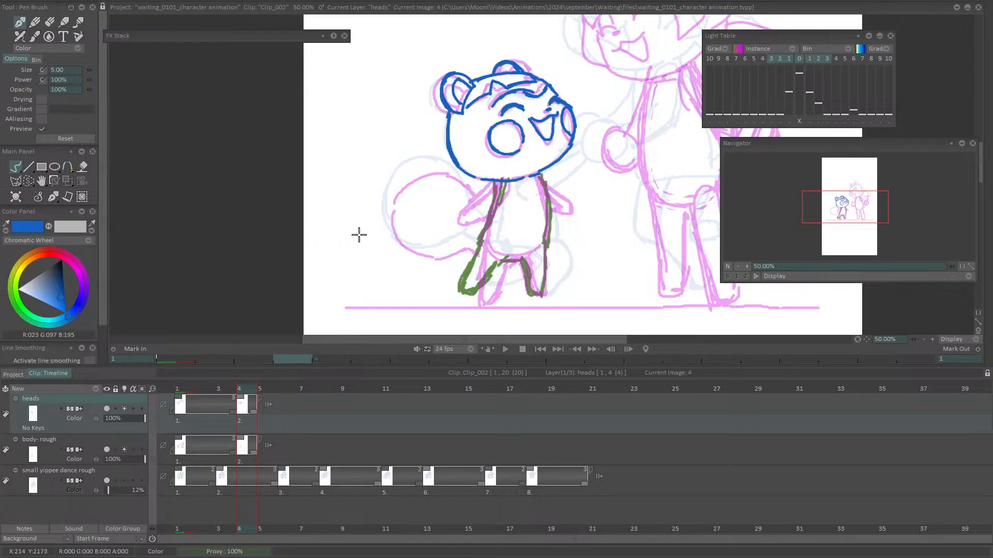
key(v)
drag(556, 158, 563, 156)
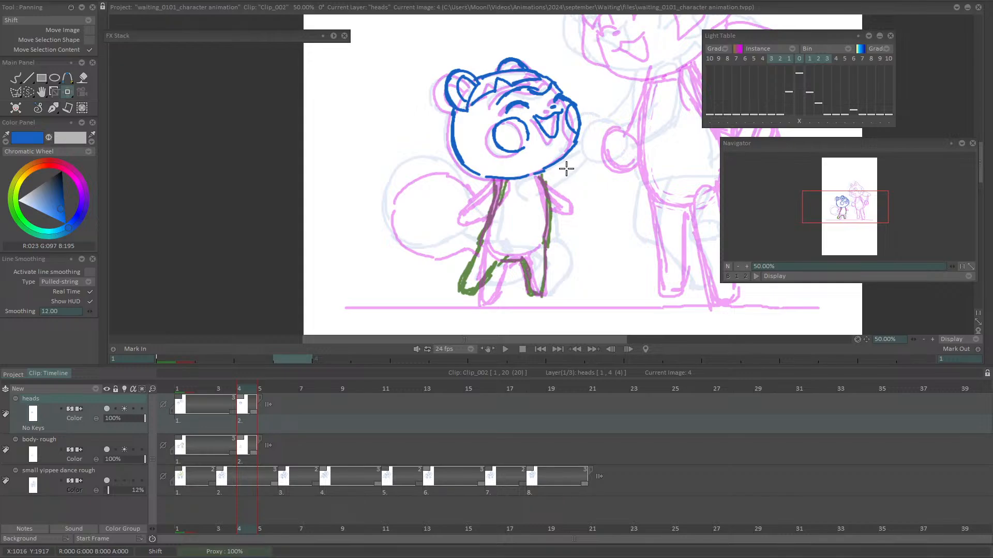
key(b)
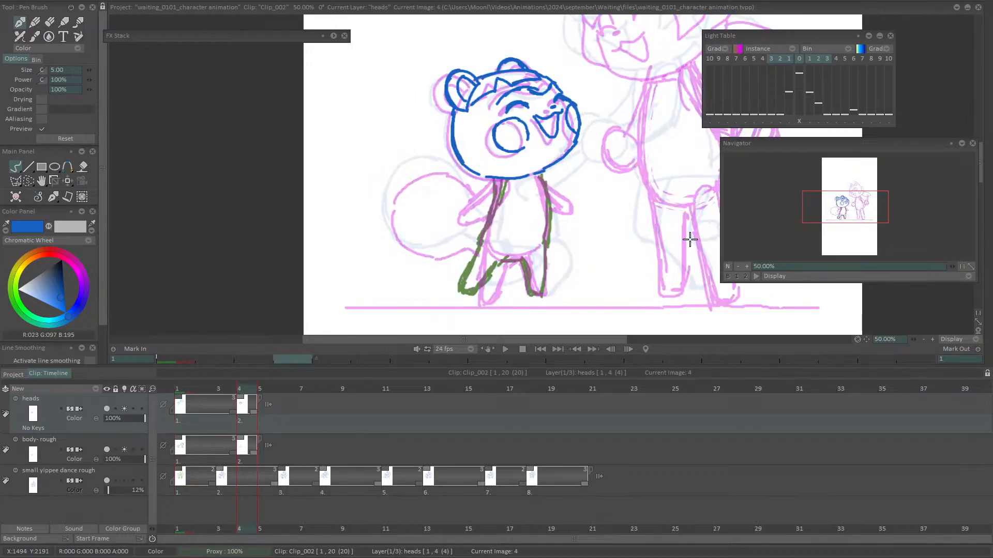
Compare the head with the previous frame, then erase and redraw its front contour beside the far cheek
key(Left)
key(Right)
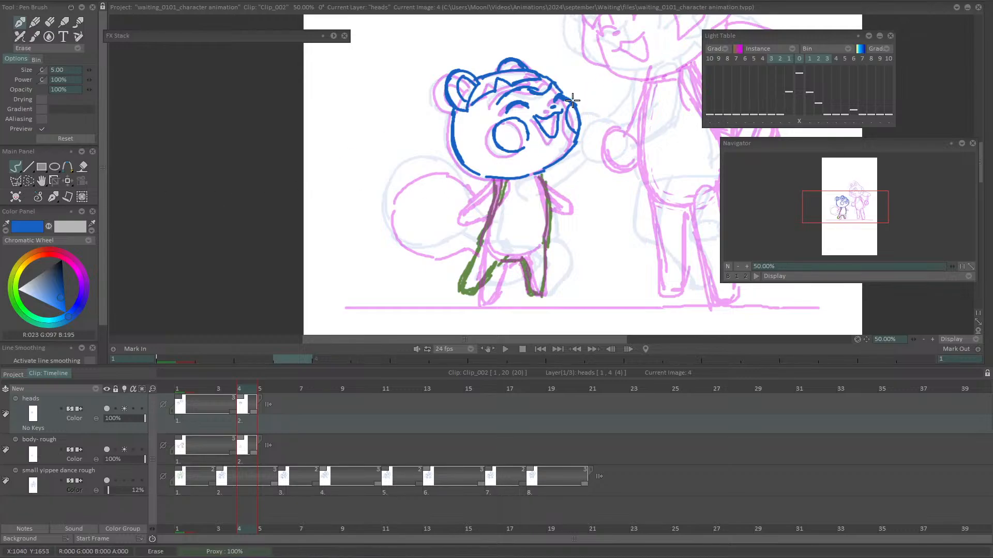
mouse_move(571, 101)
mouse_down()
mouse_move(584, 116)
mouse_move(574, 150)
mouse_up()
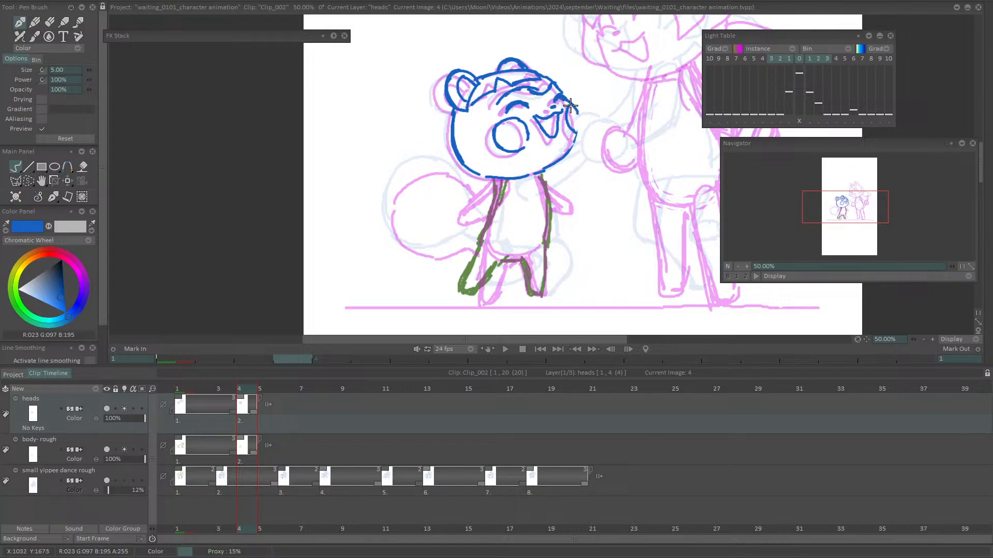
drag(571, 105, 574, 154)
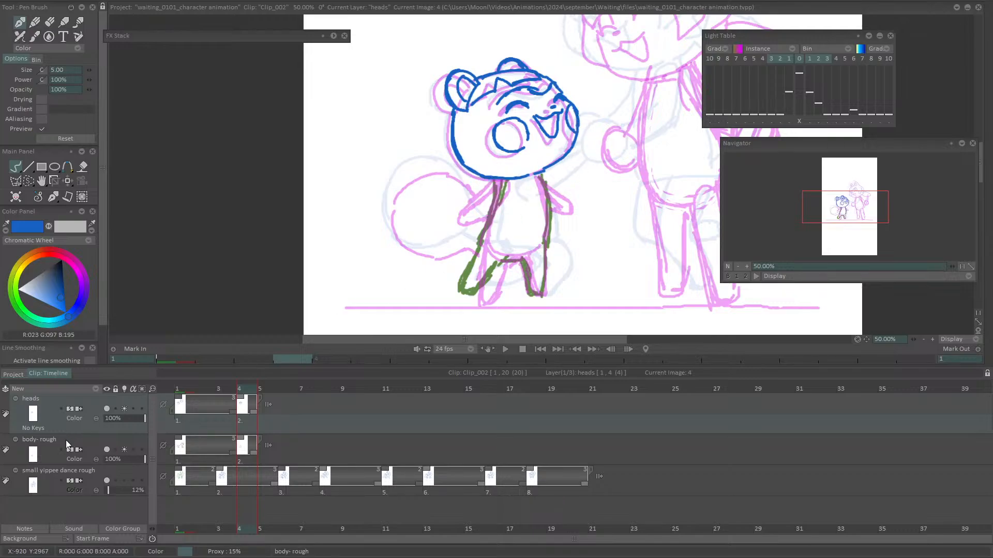
Turn off the heads layer's light table and outline the small character's torso in blue on the body- rough layer
click(90, 437)
click(124, 408)
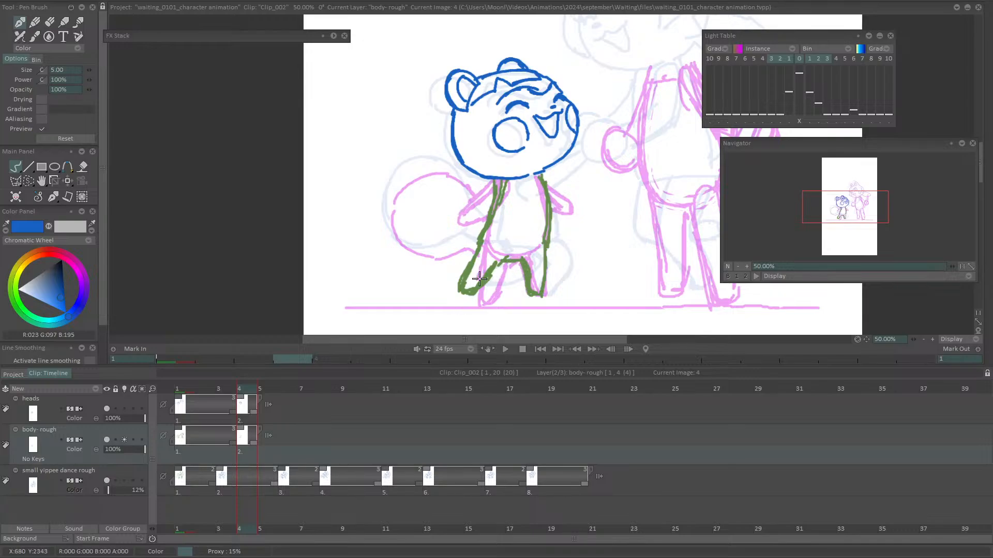
drag(484, 229, 548, 234)
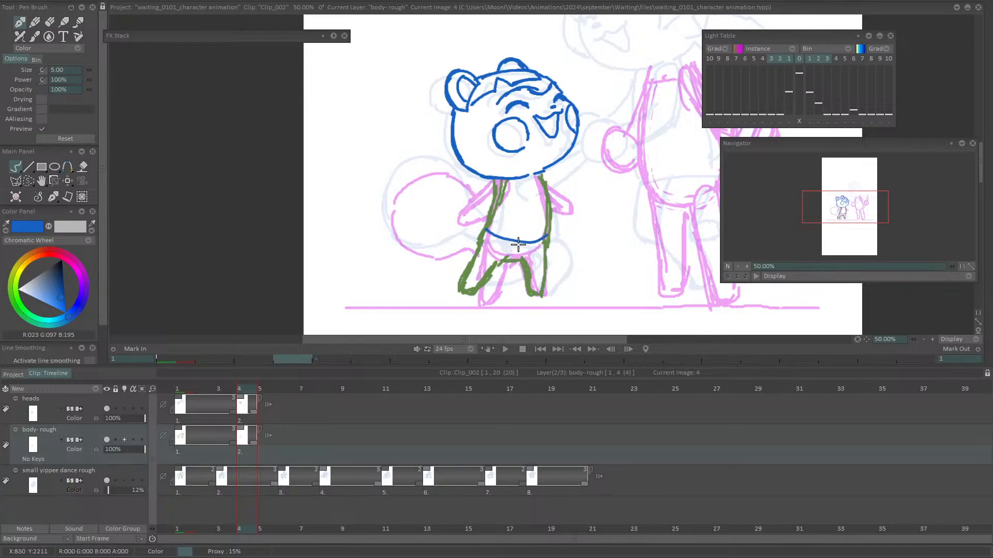
key(ctrl+z)
drag(485, 224, 547, 234)
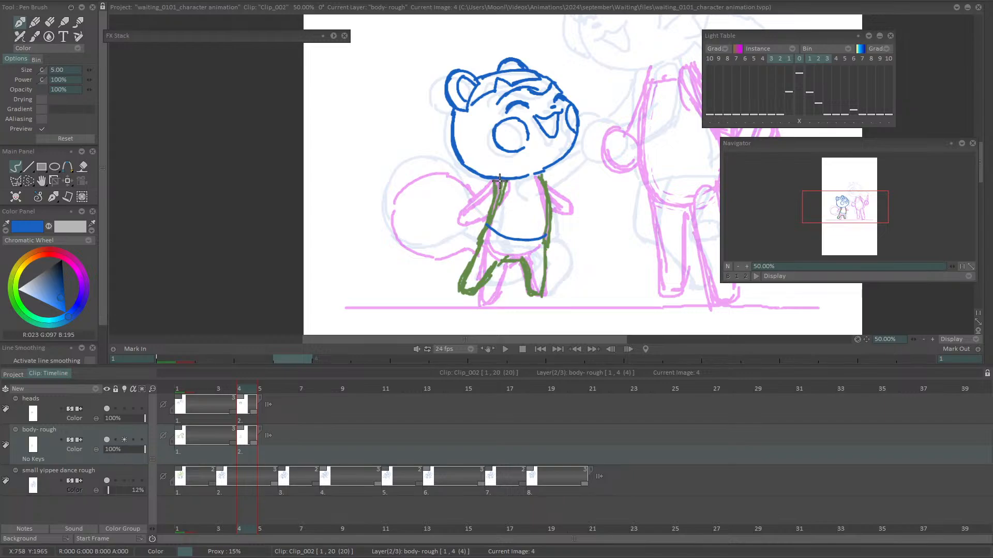
drag(500, 180, 486, 225)
drag(540, 175, 547, 235)
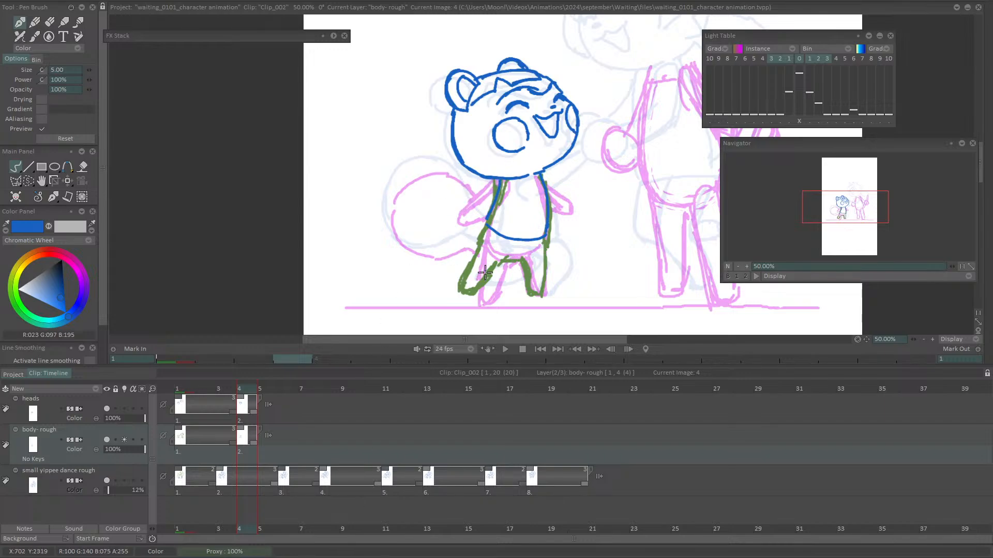
Outline the small character's two spread legs in blue over the green sketch
mouse_move(484, 233)
mouse_down()
mouse_move(460, 284)
mouse_move(475, 289)
mouse_move(504, 257)
mouse_move(527, 262)
mouse_move(518, 260)
mouse_move(524, 282)
mouse_move(523, 270)
mouse_move(539, 296)
mouse_move(547, 238)
mouse_move(538, 297)
mouse_up()
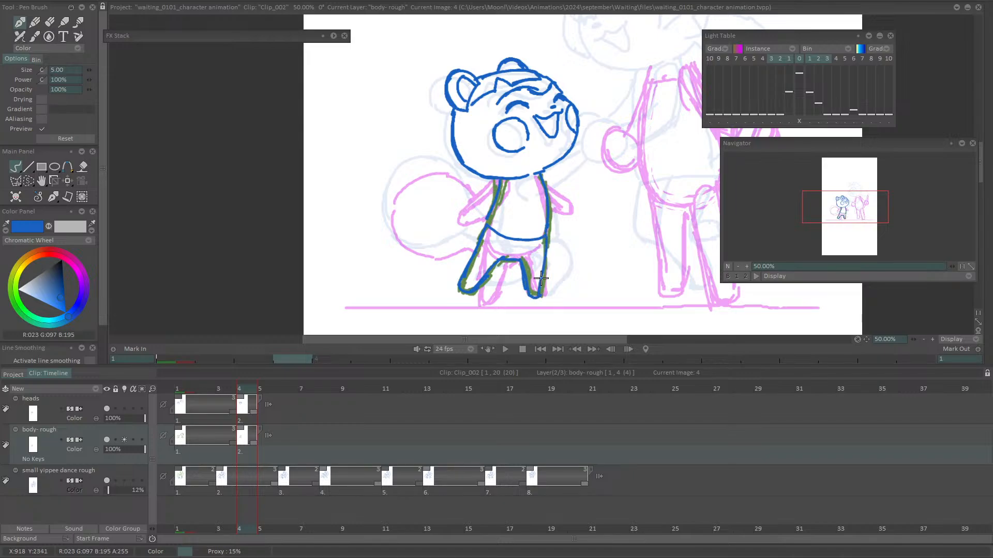
key(ctrl+z)
drag(547, 239, 539, 295)
key(ctrl+z)
drag(545, 239, 538, 297)
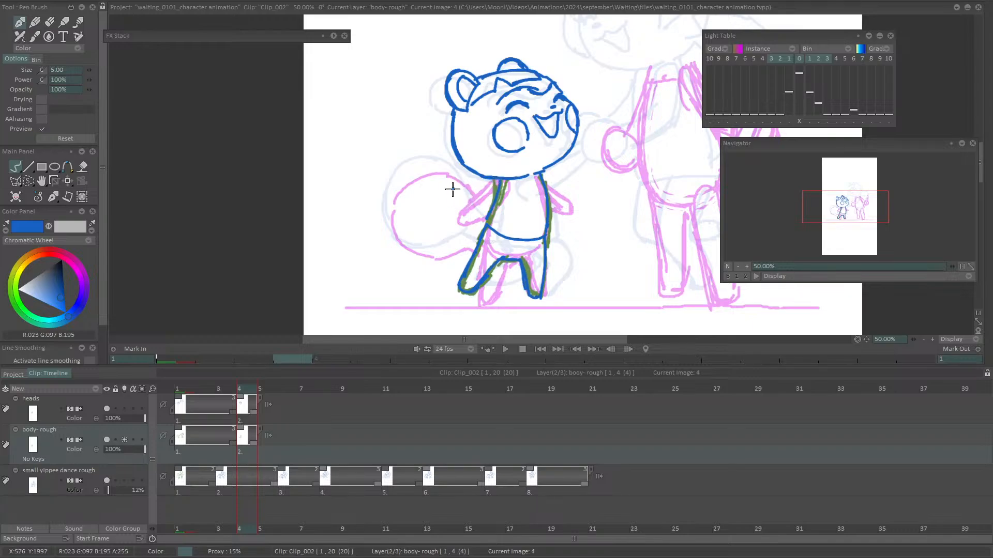
Draw the small character's two short arms stretched outward from the shoulders
mouse_move(453, 191)
mouse_down()
mouse_move(489, 192)
mouse_move(458, 202)
mouse_up()
key(ctrl+z)
mouse_move(454, 201)
mouse_down()
mouse_move(497, 190)
mouse_move(488, 180)
mouse_up()
key(ctrl+z)
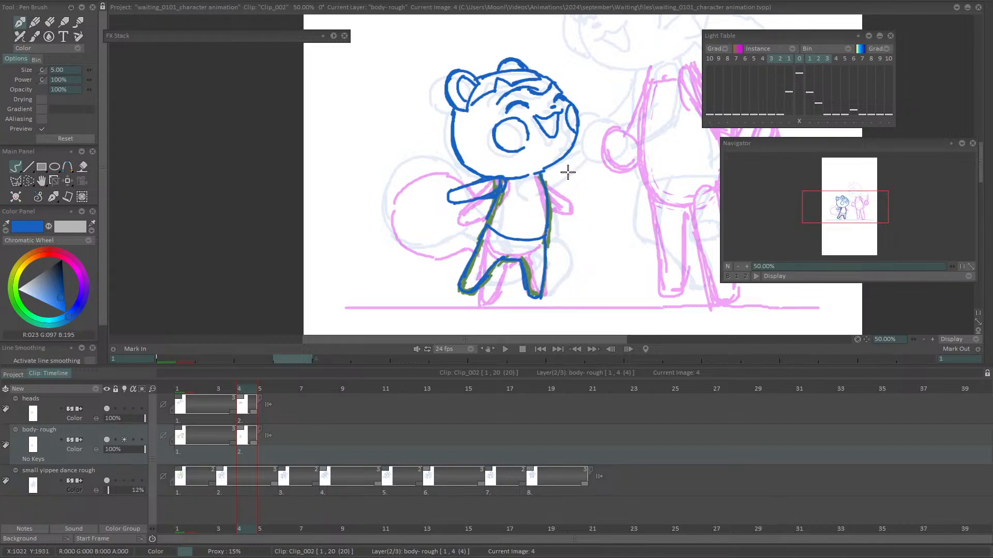
mouse_move(539, 175)
mouse_down()
mouse_move(577, 195)
mouse_move(549, 195)
mouse_up()
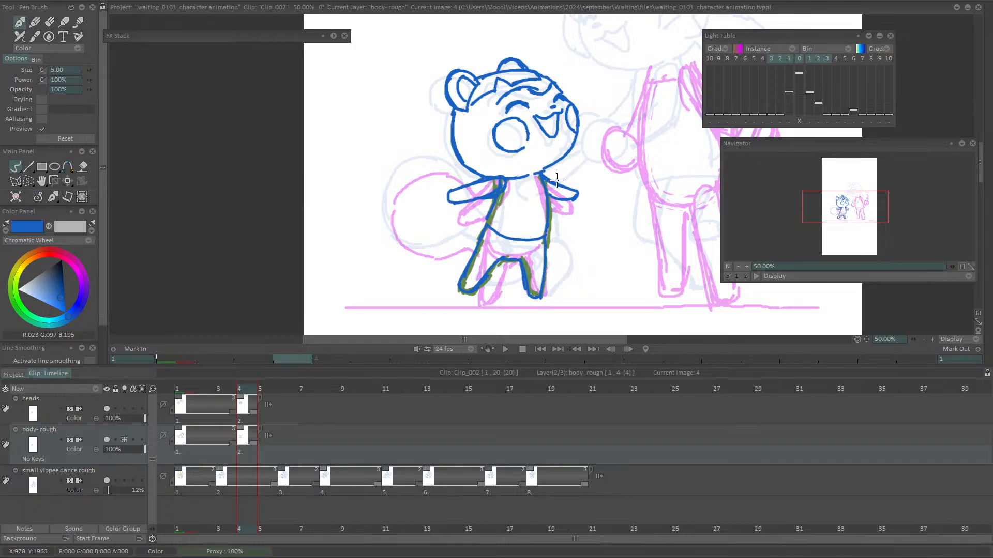
mouse_move(568, 184)
mouse_down()
mouse_move(576, 194)
mouse_move(552, 195)
mouse_move(574, 204)
mouse_move(566, 201)
mouse_move(578, 196)
mouse_up()
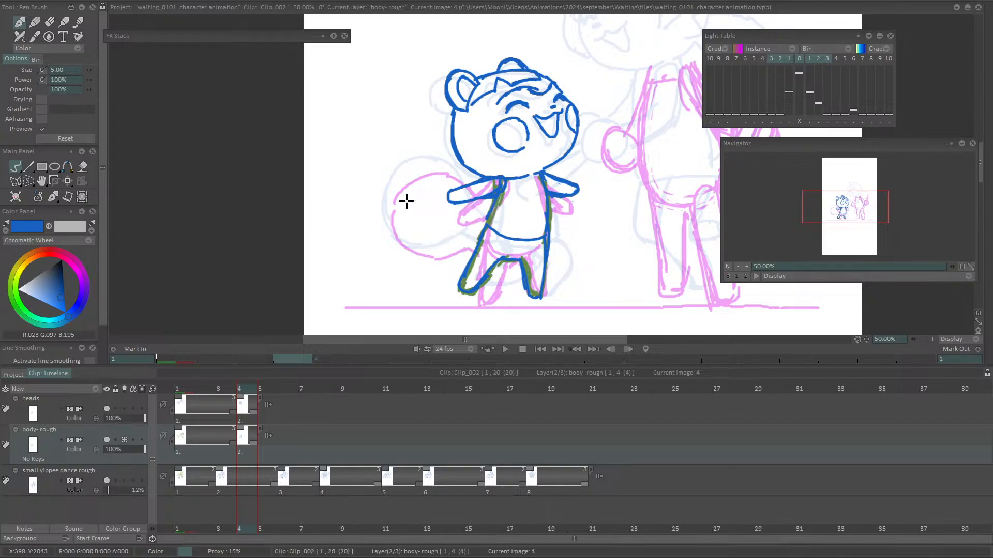
Draw the small character's large round tail from behind the near arm around to the hip
mouse_move(387, 214)
mouse_down()
mouse_move(416, 252)
mouse_move(398, 254)
mouse_move(441, 260)
mouse_up()
key(ctrl+z)
key(ctrl+z)
mouse_move(388, 215)
mouse_down()
mouse_move(391, 247)
mouse_move(408, 261)
mouse_up()
key(ctrl+z)
mouse_move(393, 212)
mouse_down()
mouse_move(414, 263)
mouse_move(474, 251)
mouse_up()
drag(390, 217, 430, 182)
key(ctrl+z)
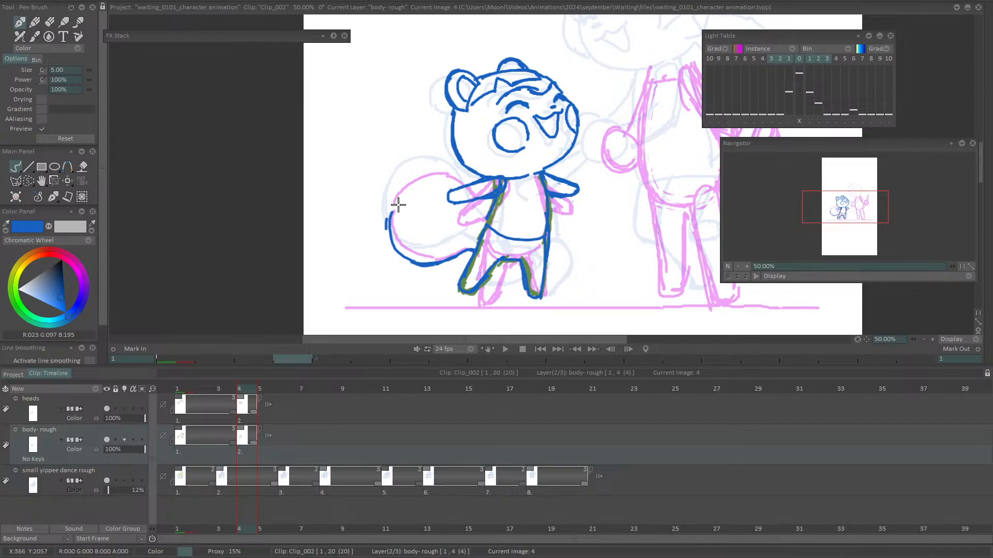
mouse_move(389, 213)
mouse_down()
mouse_move(439, 180)
mouse_move(426, 180)
mouse_move(465, 184)
mouse_up()
key(ctrl+z)
drag(399, 201, 454, 183)
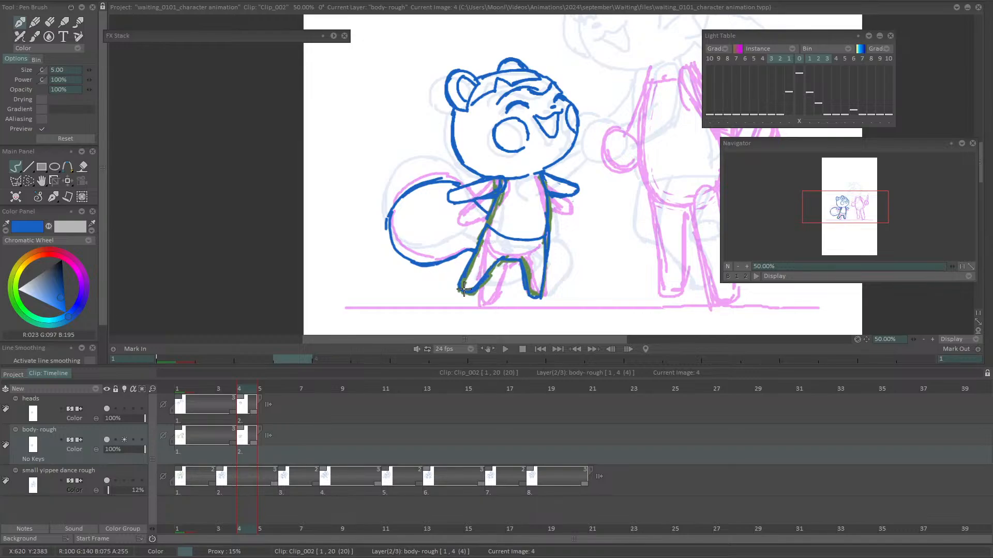
Redraw the small character's leg outlines wider around the feet, reaching down toward the ground line
mouse_move(460, 286)
mouse_down()
mouse_move(485, 307)
mouse_move(457, 296)
mouse_move(475, 248)
mouse_move(522, 263)
mouse_move(526, 299)
mouse_move(542, 297)
mouse_move(548, 280)
mouse_up()
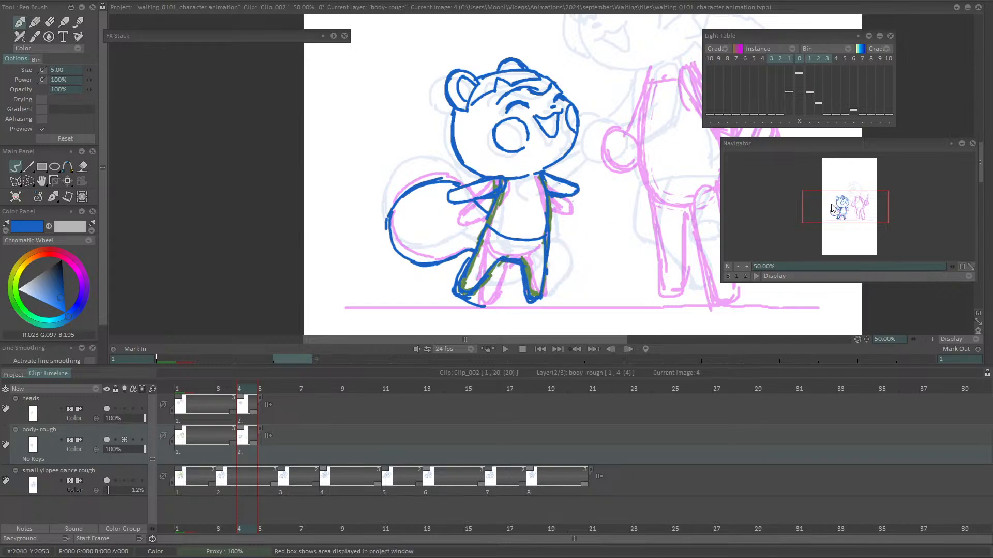
drag(846, 209, 859, 206)
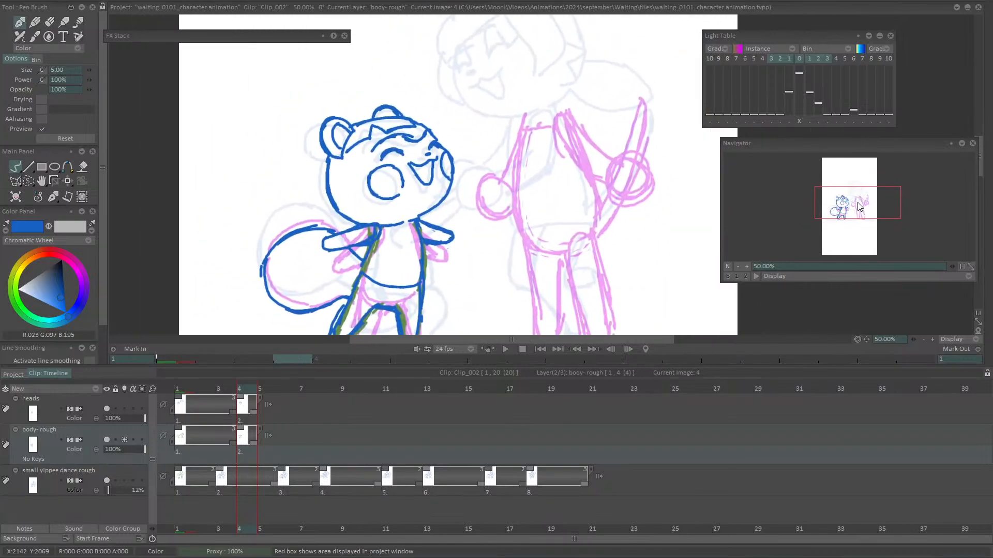
mouse_move(247, 388)
mouse_down()
mouse_move(256, 392)
mouse_move(220, 393)
mouse_move(247, 397)
mouse_up()
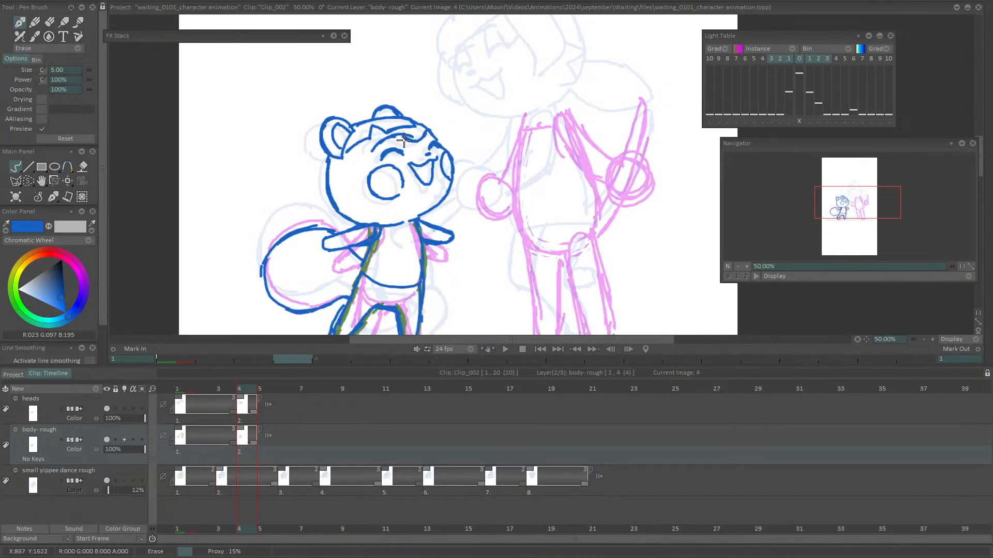
Copy the frame 1 drawing on the heads layer to frame 7, using the copy and overwrite option
key(Up)
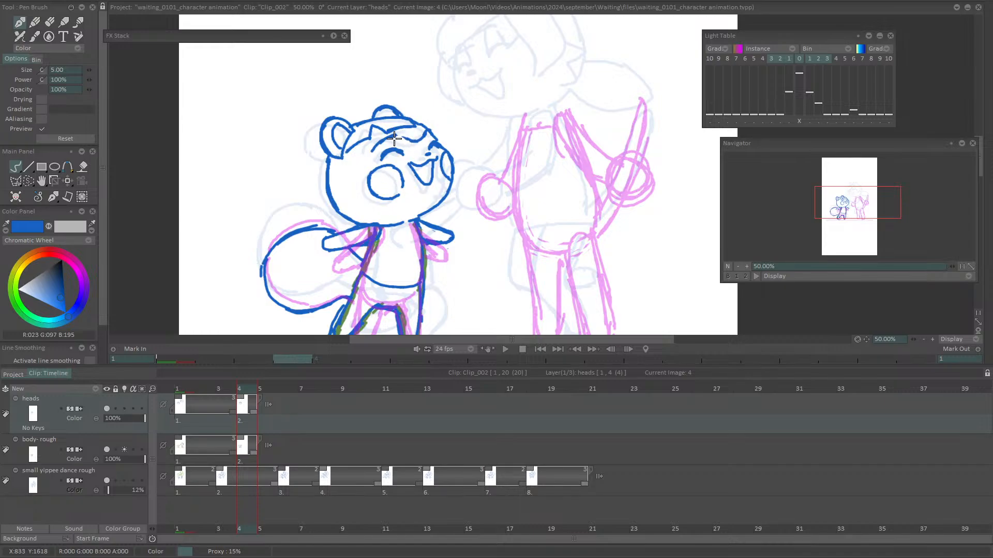
key(e)
mouse_move(250, 389)
mouse_down()
mouse_move(180, 398)
mouse_move(240, 402)
mouse_move(216, 408)
mouse_move(252, 398)
mouse_up()
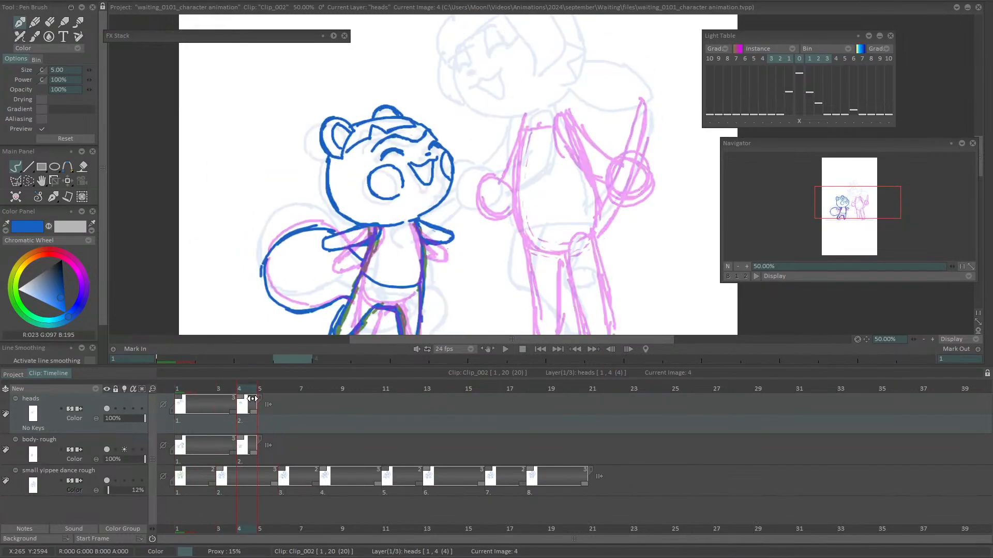
drag(821, 204, 849, 208)
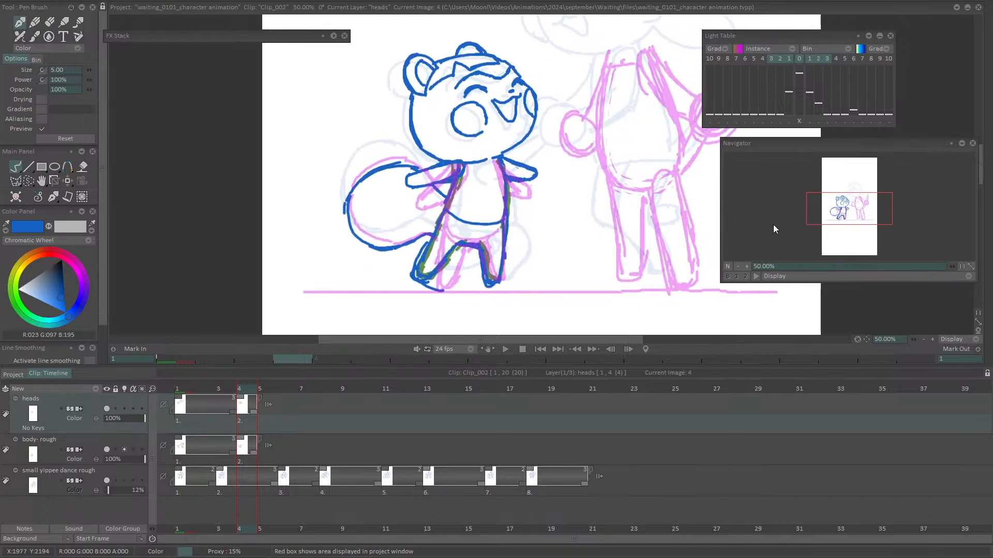
click(182, 389)
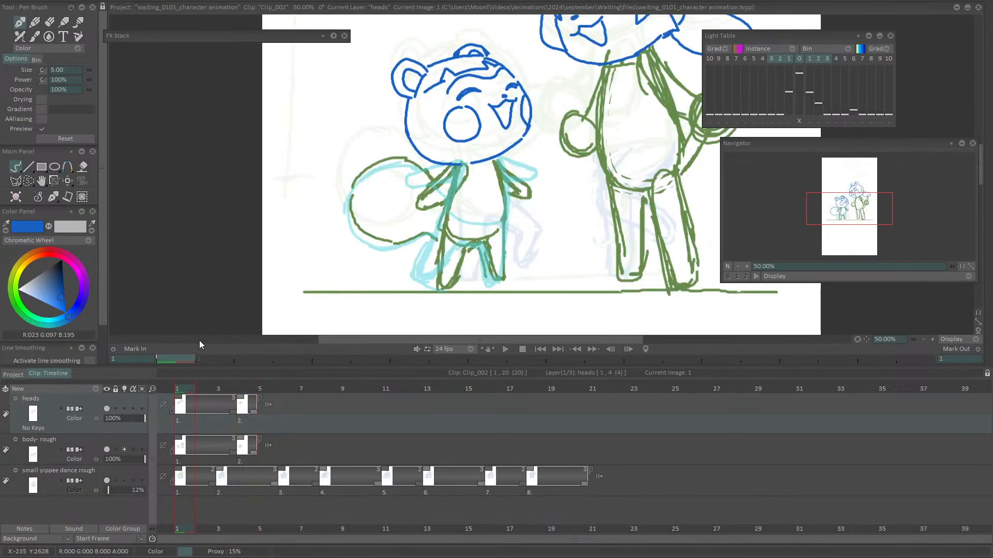
shift+click(48, 442)
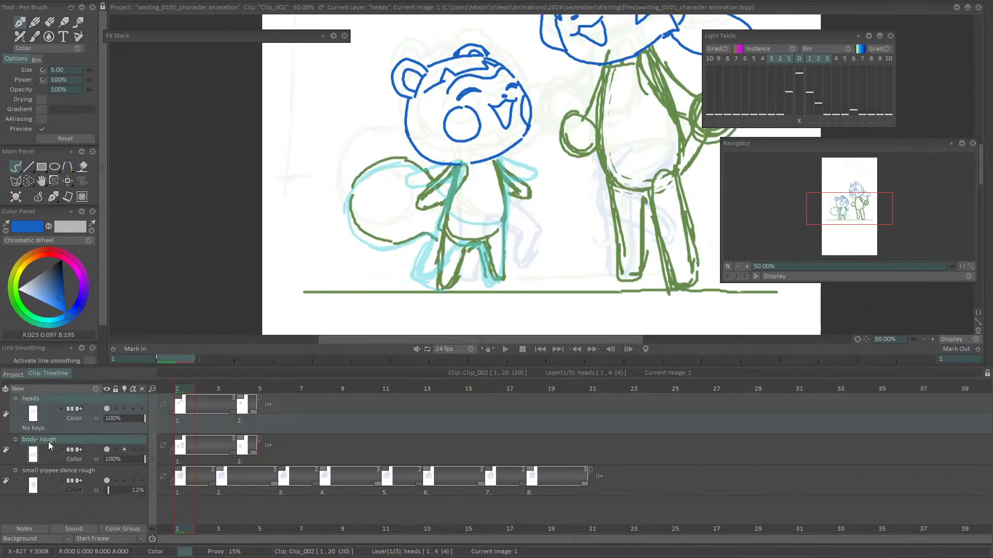
click(176, 420)
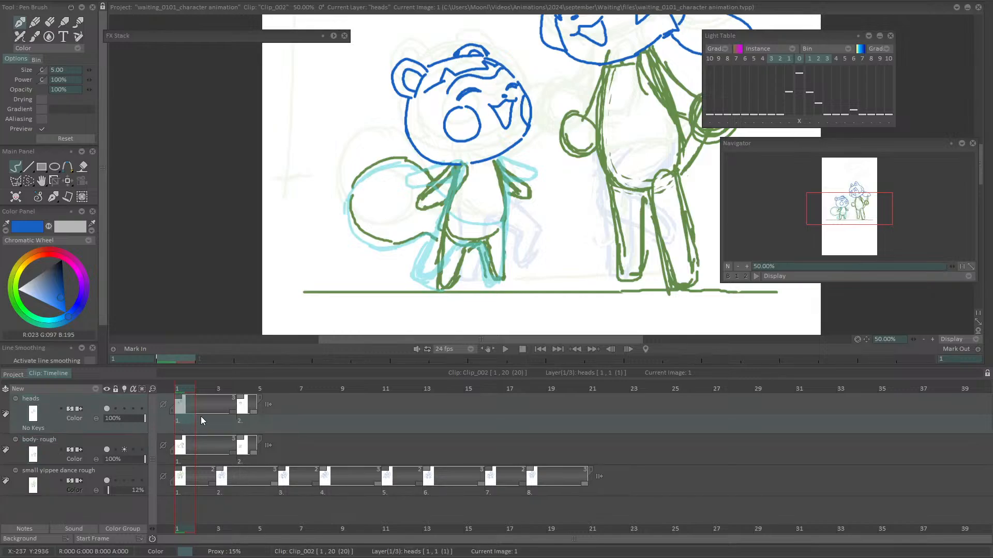
right_click(305, 402)
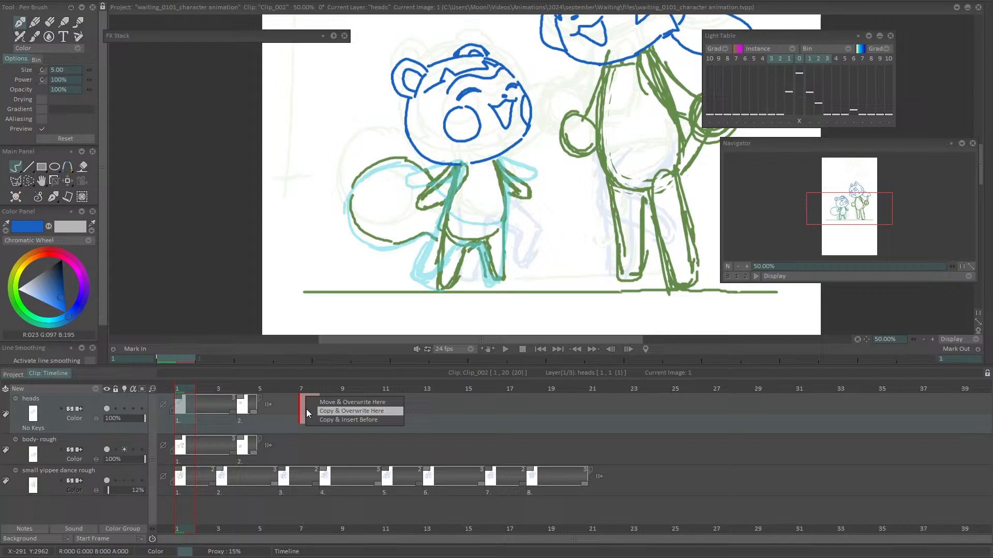
click(346, 415)
Copy the frame 1 drawing on the body- rough layer to frame 7, using the copy and insert before option
click(176, 463)
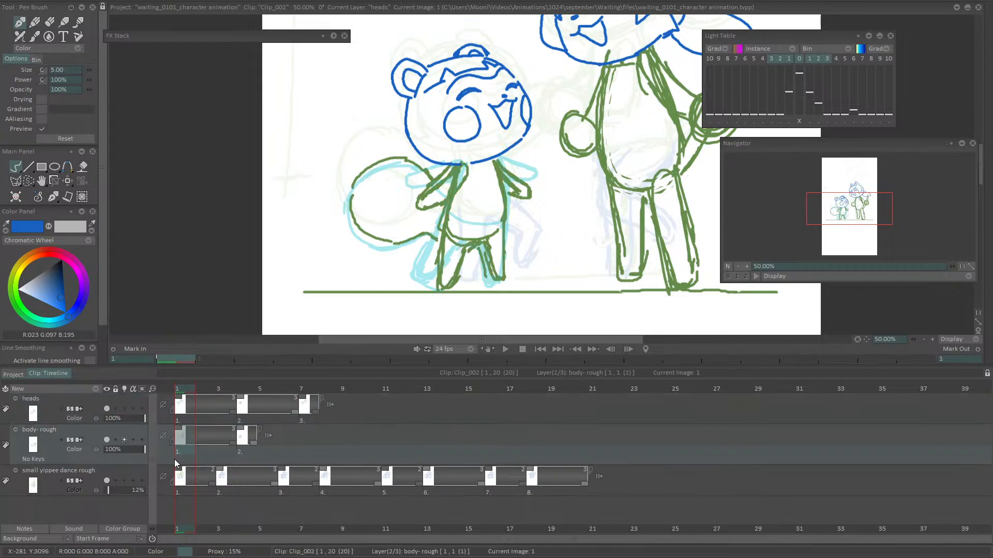
right_click(306, 430)
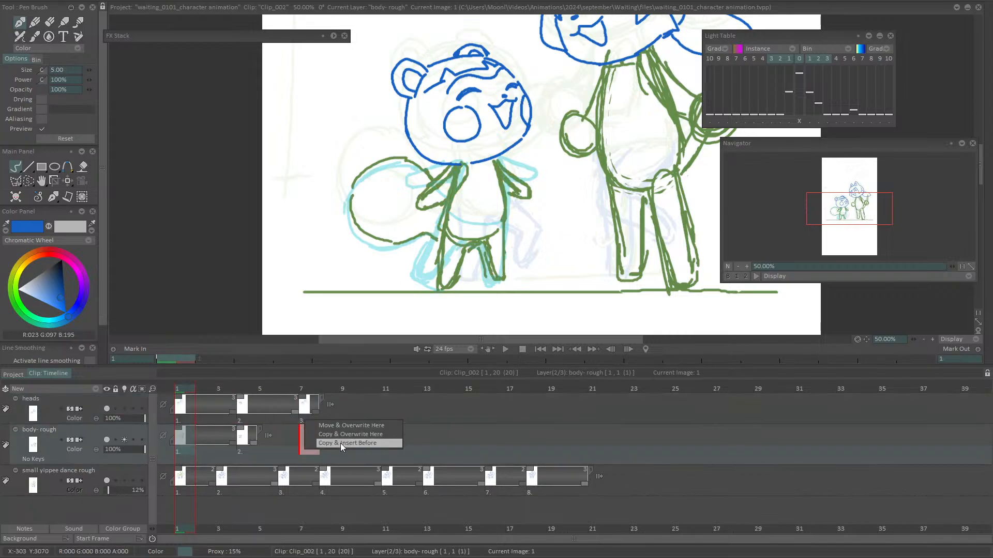
click(346, 443)
Extend the frame 7 drawings on both the heads and body- rough layers so they hold through frame 10
drag(184, 387, 357, 412)
click(306, 410)
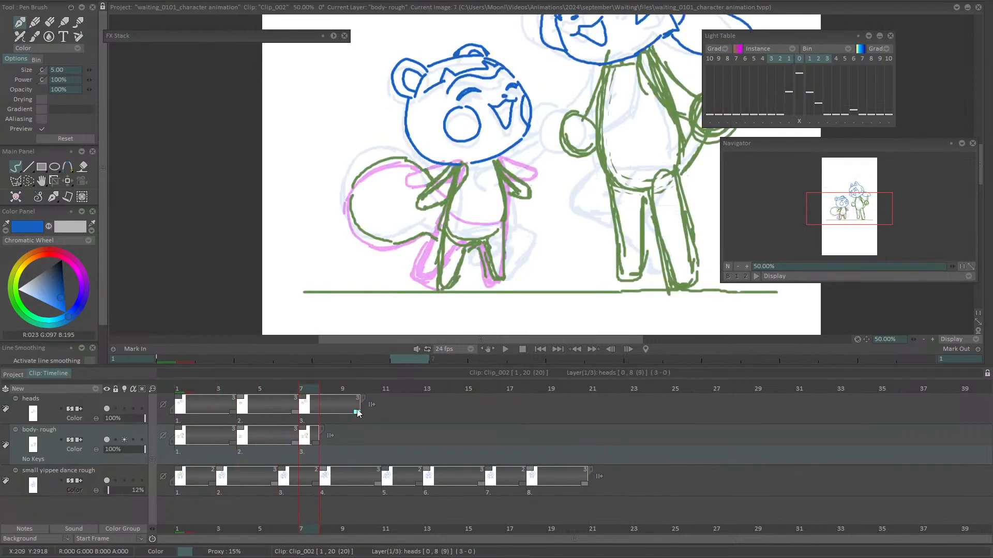
drag(318, 442, 362, 442)
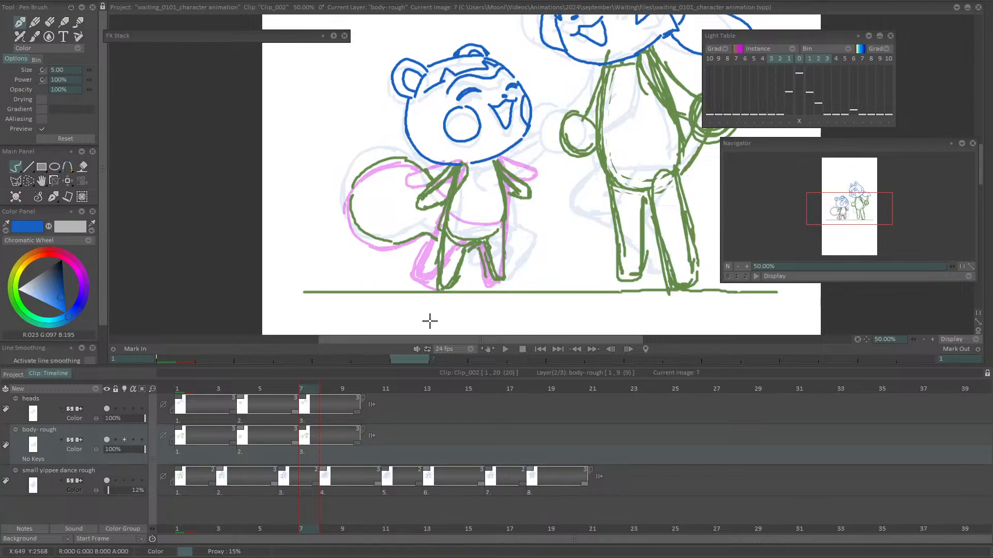
drag(360, 412, 378, 411)
drag(357, 443, 379, 443)
click(371, 387)
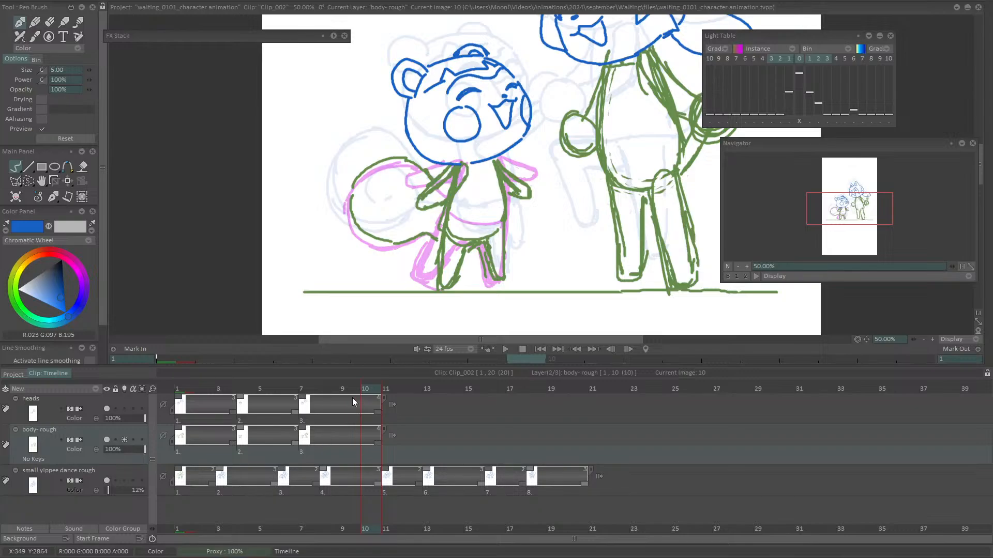
click(306, 391)
click(365, 391)
Copy the body- rough drawing from frame 4 to frame 10 and go to frame 10
click(240, 449)
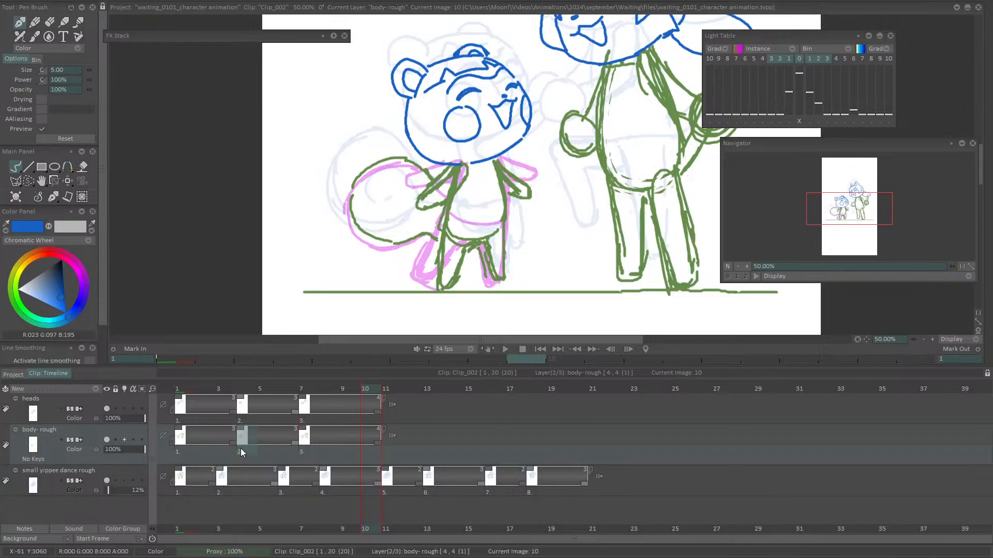
click(246, 448)
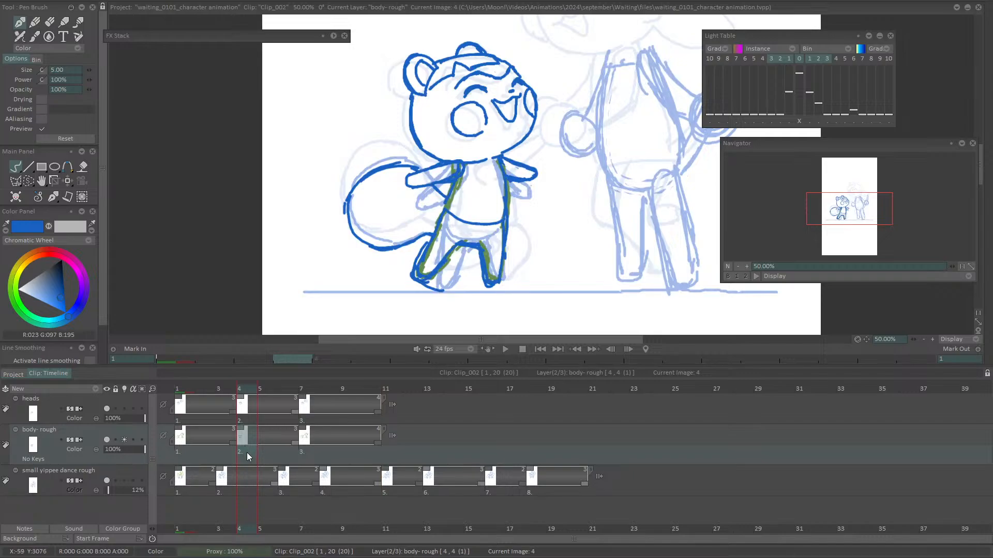
drag(244, 440, 373, 445)
click(417, 453)
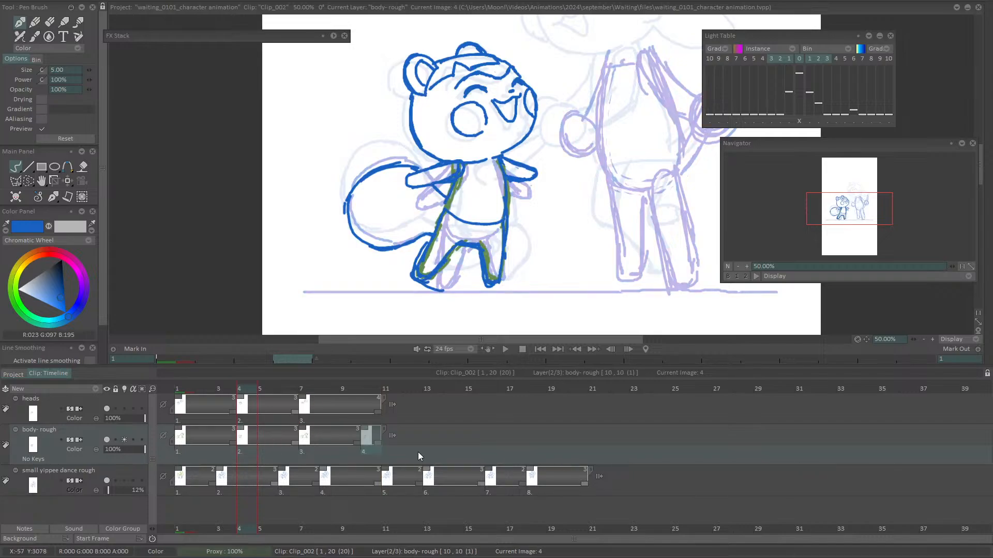
click(365, 389)
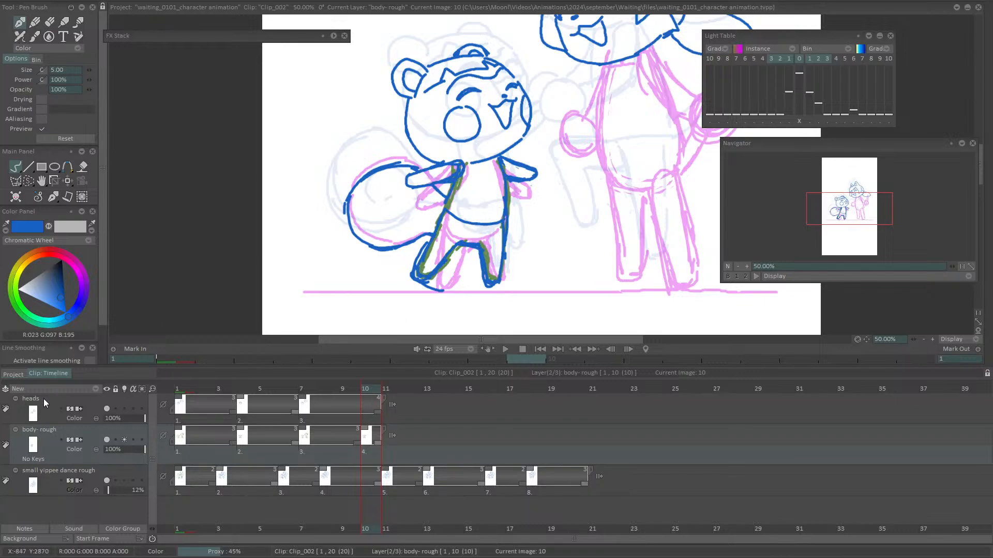
Add a blank drawing at frame 10 on the heads layer and switch the light table from body- rough to heads
click(44, 404)
key(Insert)
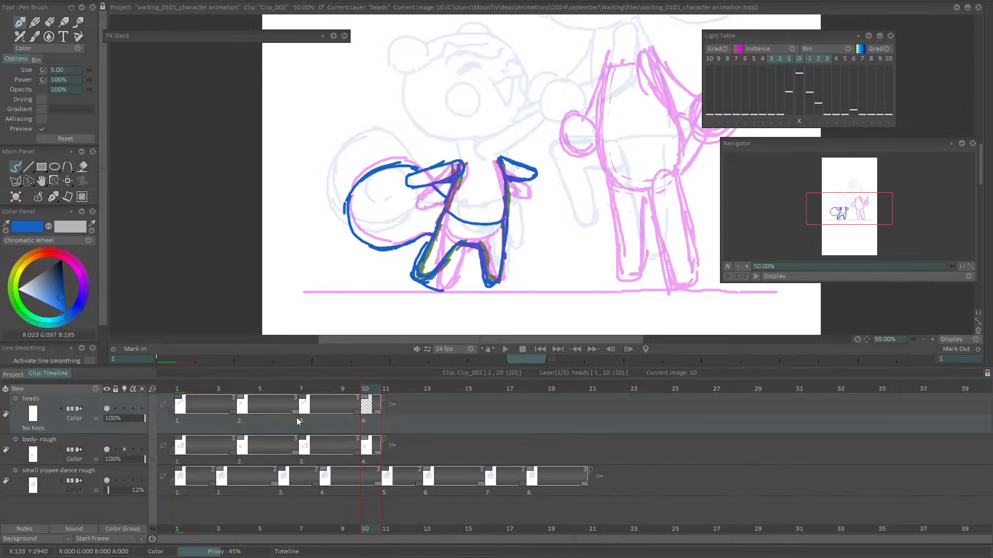
click(124, 450)
click(124, 409)
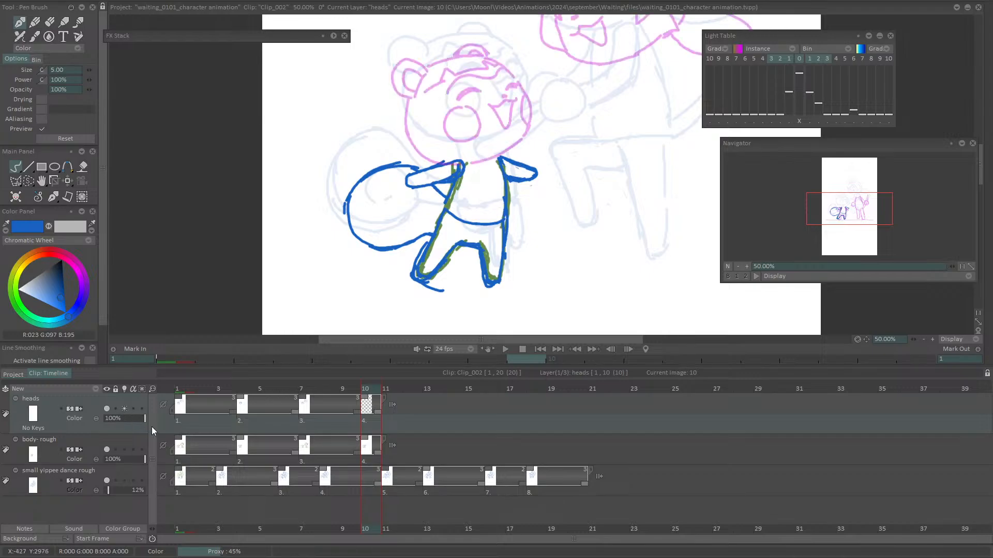
Set the light table to hide the second next drawing and show the second previous drawing faintly
drag(839, 207, 855, 201)
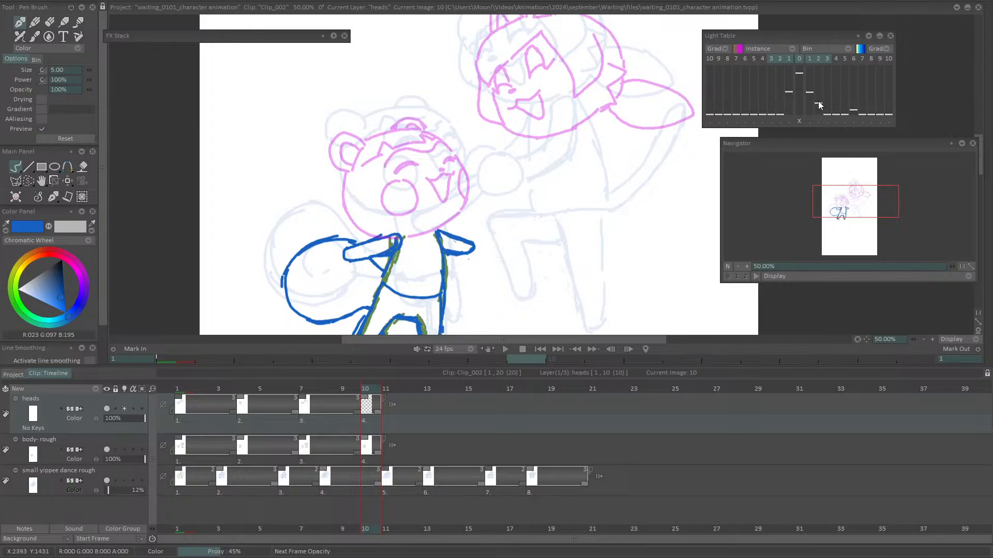
click(780, 99)
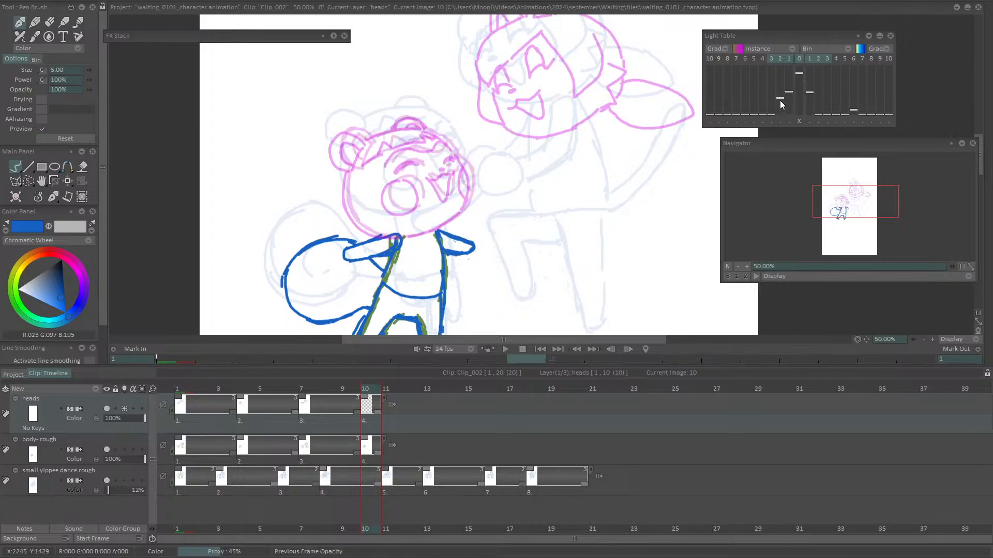
click(781, 104)
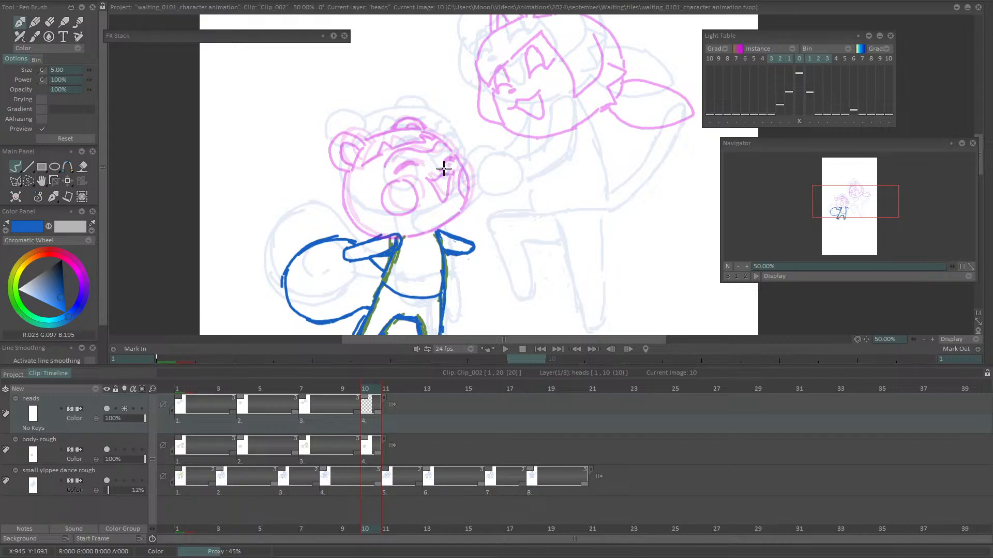
click(350, 389)
click(370, 388)
Draw the small character's closed curved eyes, nose, open mouth and round cheek on frame 10 of the heads layer
drag(385, 172, 405, 168)
key(ctrl+z)
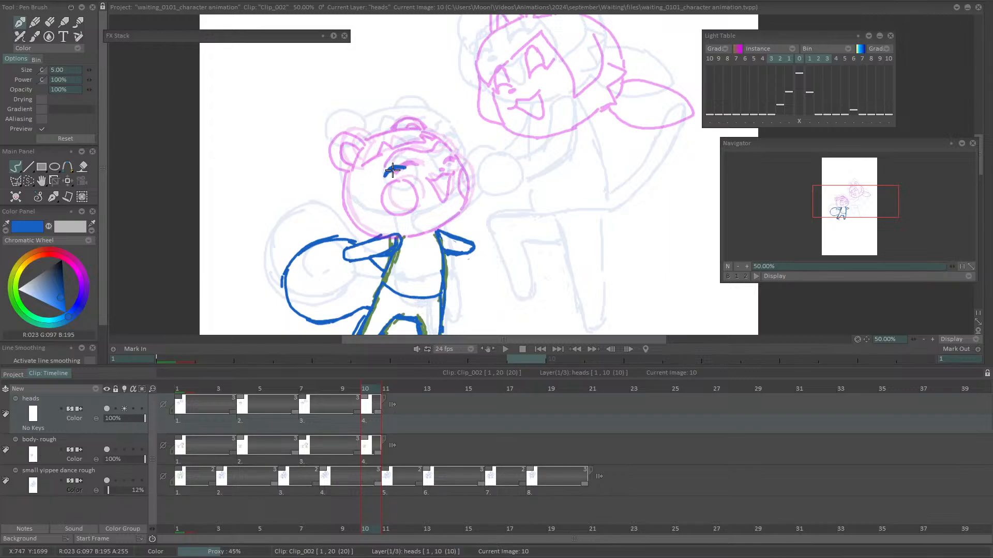
mouse_move(437, 163)
mouse_down()
mouse_move(446, 156)
mouse_move(436, 161)
mouse_up()
click(124, 409)
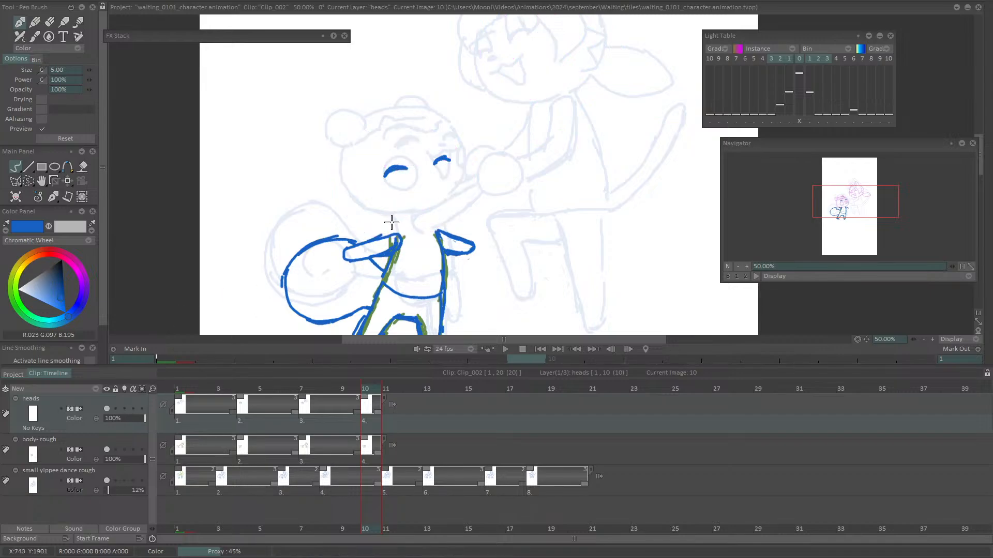
key(Left)
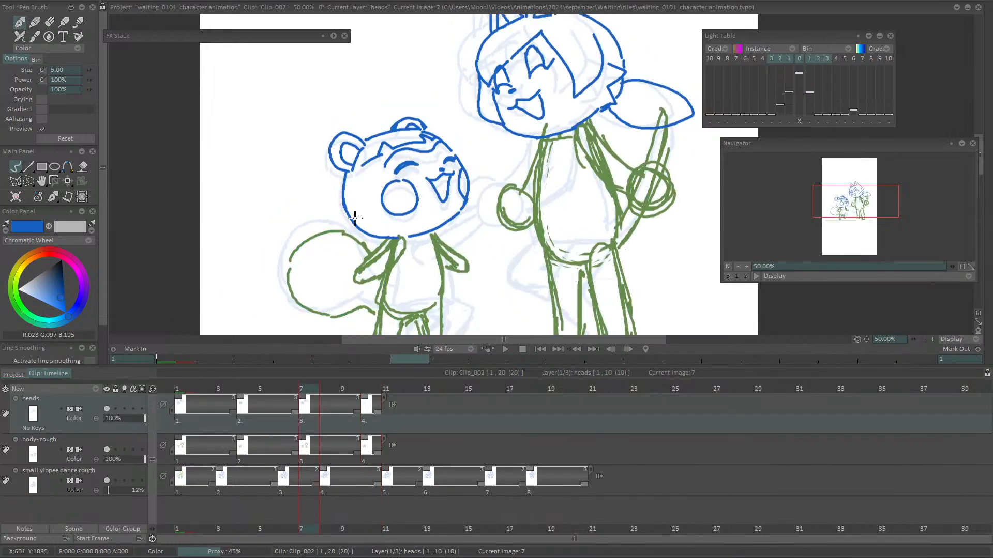
key(Right)
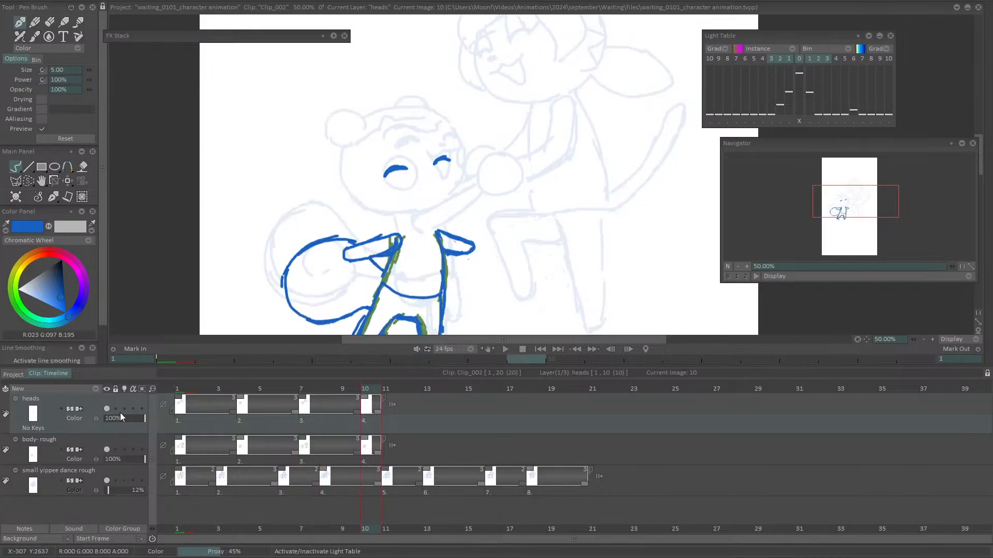
click(123, 409)
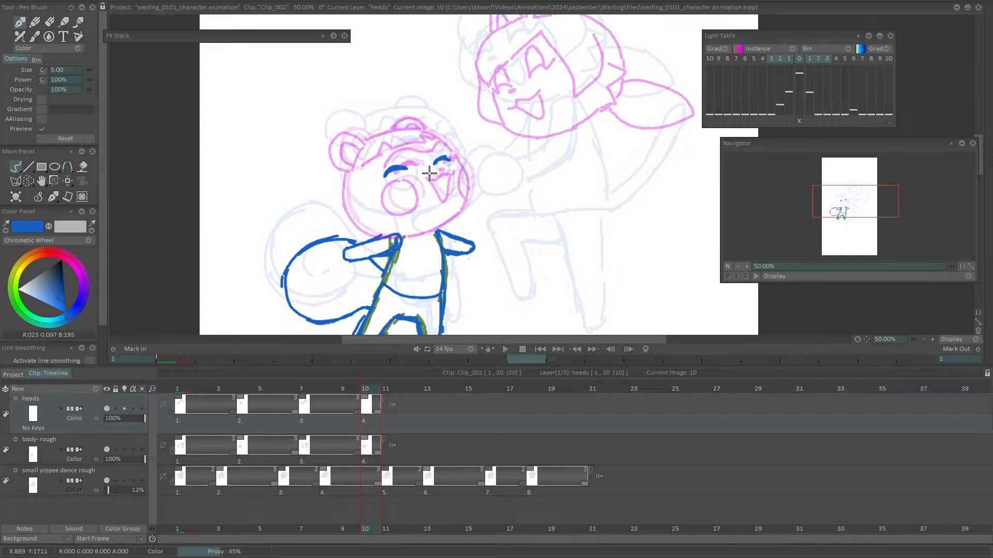
mouse_move(428, 172)
mouse_down()
mouse_move(442, 176)
mouse_move(432, 198)
mouse_move(440, 178)
mouse_move(399, 213)
mouse_up()
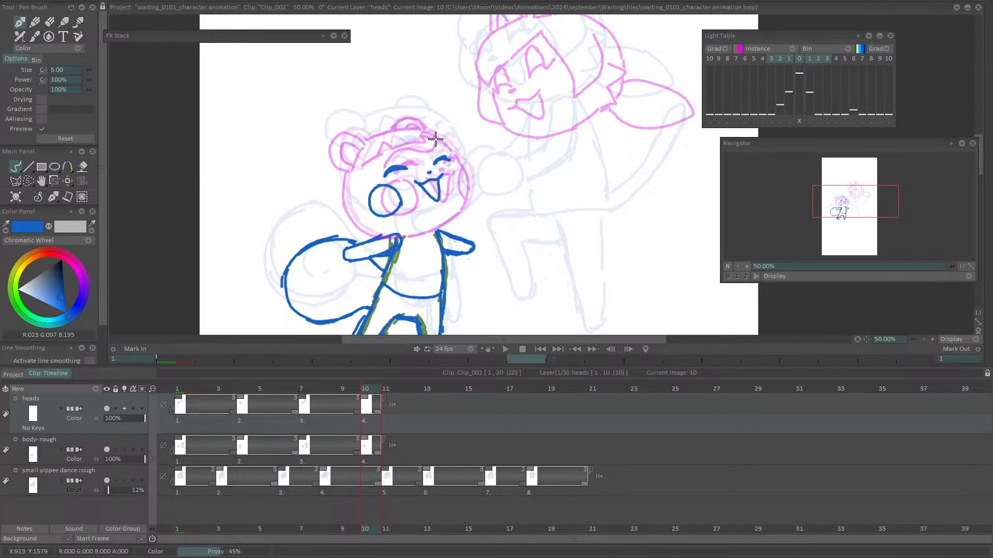
drag(435, 141, 458, 156)
key(ctrl+z)
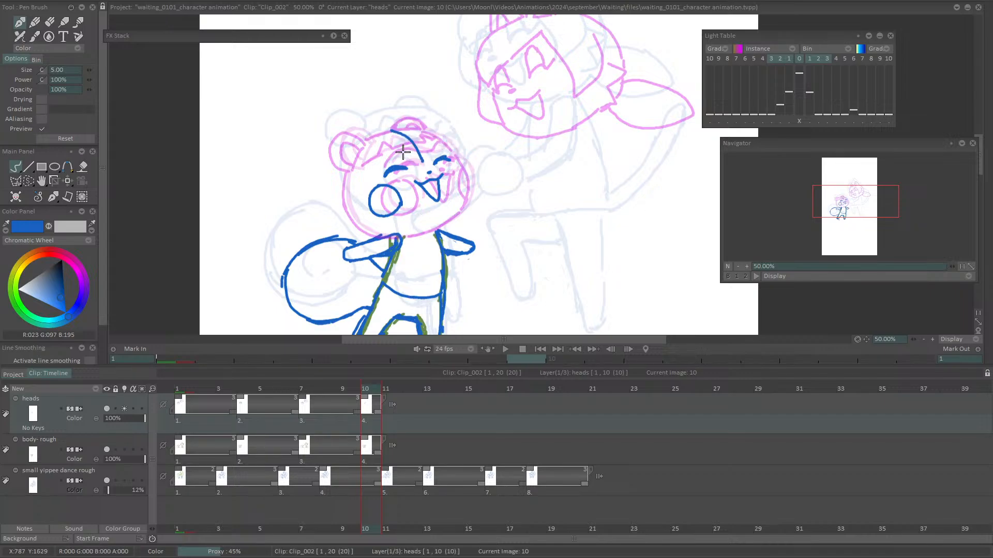
mouse_move(375, 164)
mouse_down()
mouse_move(402, 150)
mouse_move(393, 150)
mouse_move(426, 149)
mouse_up()
key(ctrl+z)
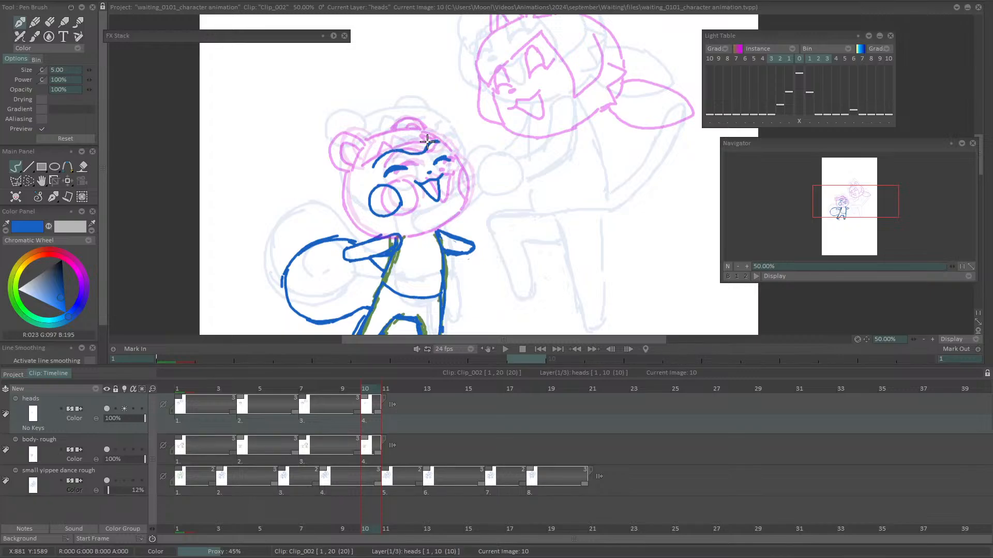
key(ctrl+z)
key(ctrl+z)
Draw the wavy brow line above the small character's eyes and the outline around the sides and chin of the head
drag(374, 169, 389, 151)
mouse_move(418, 152)
mouse_down()
mouse_move(437, 141)
mouse_move(457, 156)
mouse_up()
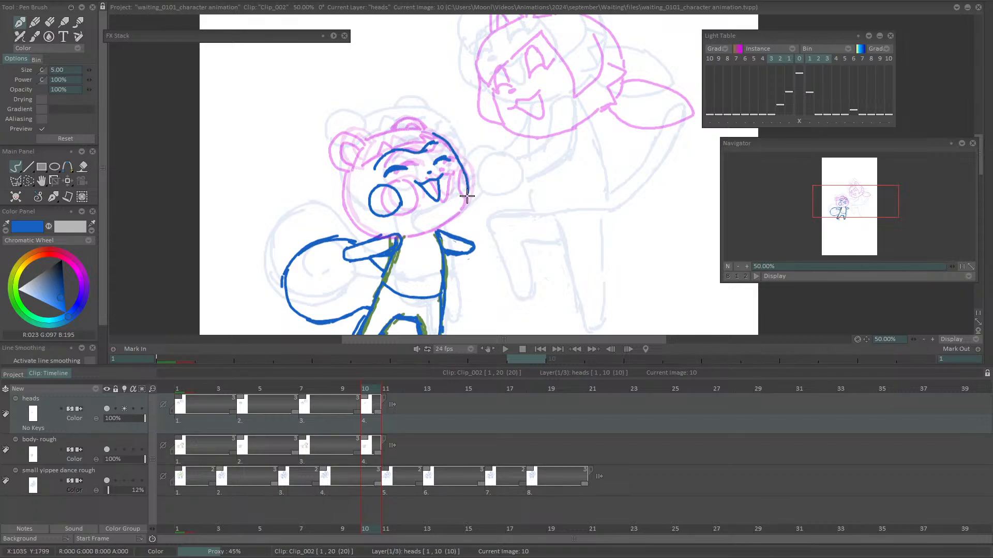
mouse_move(458, 159)
mouse_down()
mouse_move(470, 195)
mouse_move(469, 183)
mouse_move(459, 210)
mouse_up()
click(304, 388)
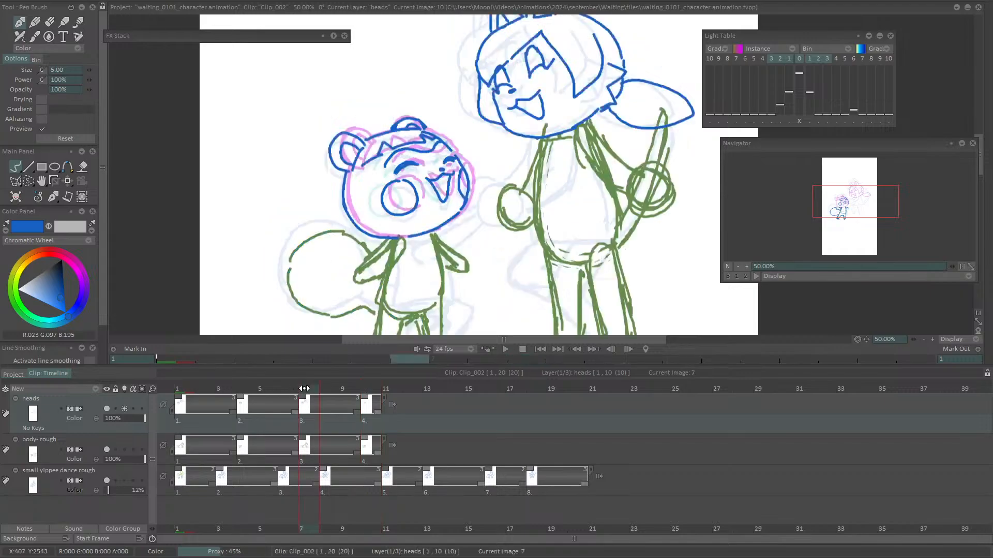
drag(304, 389, 368, 387)
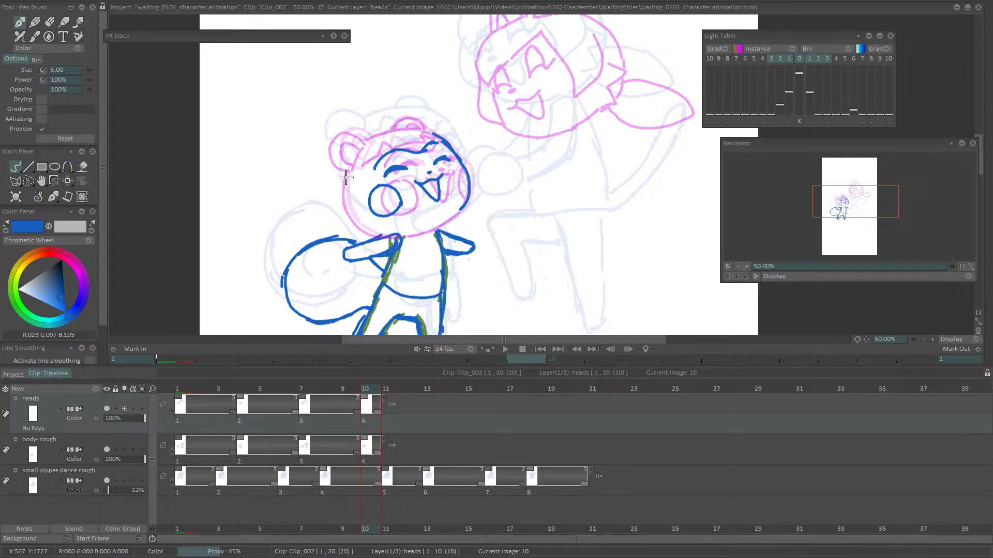
mouse_move(348, 172)
mouse_down()
mouse_move(351, 216)
mouse_move(347, 207)
mouse_move(368, 229)
mouse_move(348, 214)
mouse_move(365, 230)
mouse_move(424, 228)
mouse_move(368, 234)
mouse_move(459, 213)
mouse_up()
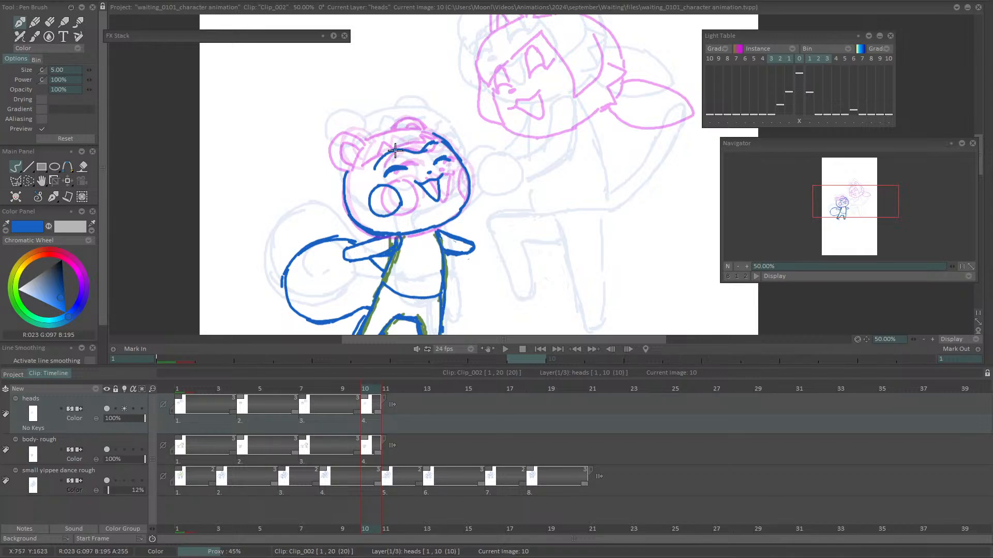
Draw the small character's head top, two round ears and zigzag forehead marking, and compare the head with frame 7 without the light table
mouse_move(385, 151)
mouse_down()
mouse_move(424, 138)
mouse_move(369, 153)
mouse_move(356, 168)
mouse_move(347, 166)
mouse_move(364, 142)
mouse_move(343, 138)
mouse_move(335, 150)
mouse_move(344, 163)
mouse_move(335, 149)
mouse_move(350, 134)
mouse_move(435, 133)
mouse_move(425, 120)
mouse_move(437, 131)
mouse_up()
key(ctrl+z)
key(ctrl+z)
key(ctrl+z)
key(ctrl+z)
key(ctrl+z)
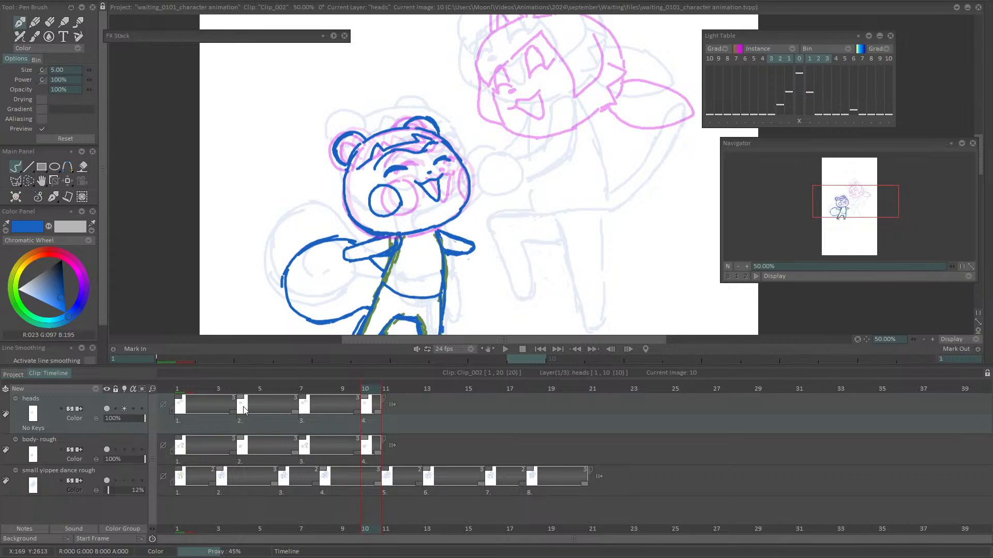
click(123, 409)
key(Left)
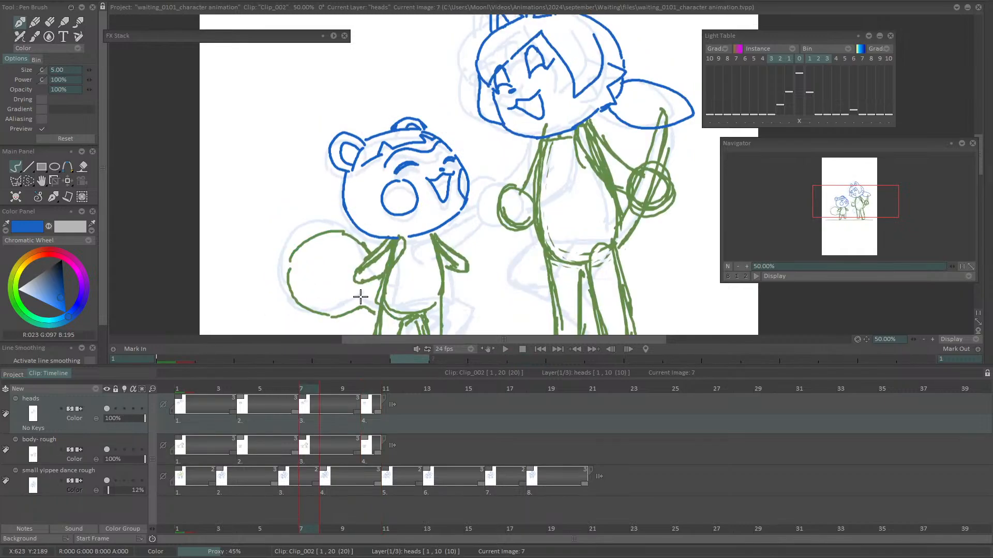
Erase and redraw the small character's open mouth on frame 10 of the heads layer, comparing it with frame 7
key(Right)
key(Left)
key(Right)
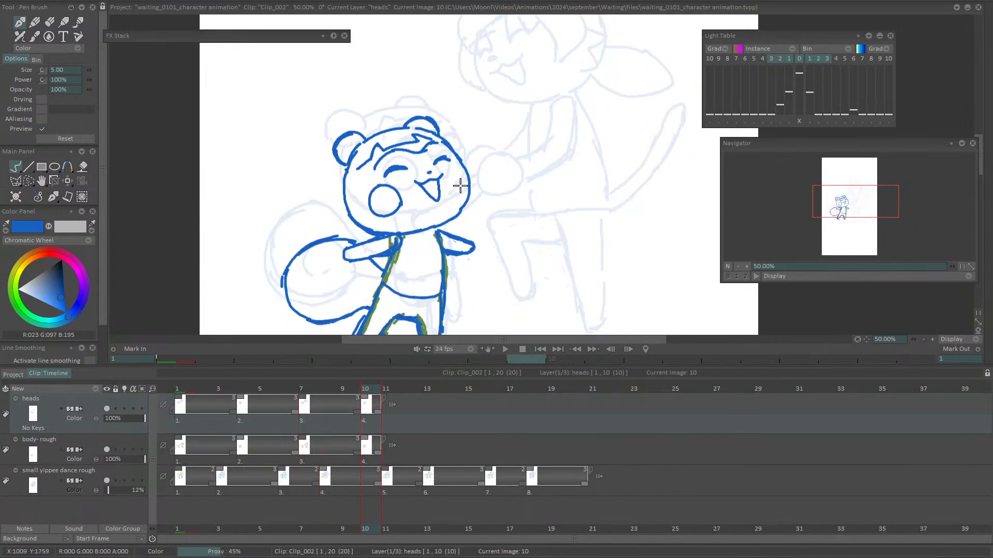
key(e)
mouse_move(444, 182)
mouse_down()
mouse_move(439, 199)
mouse_move(427, 192)
mouse_move(439, 192)
mouse_up()
key(e)
drag(420, 185, 433, 206)
key(e)
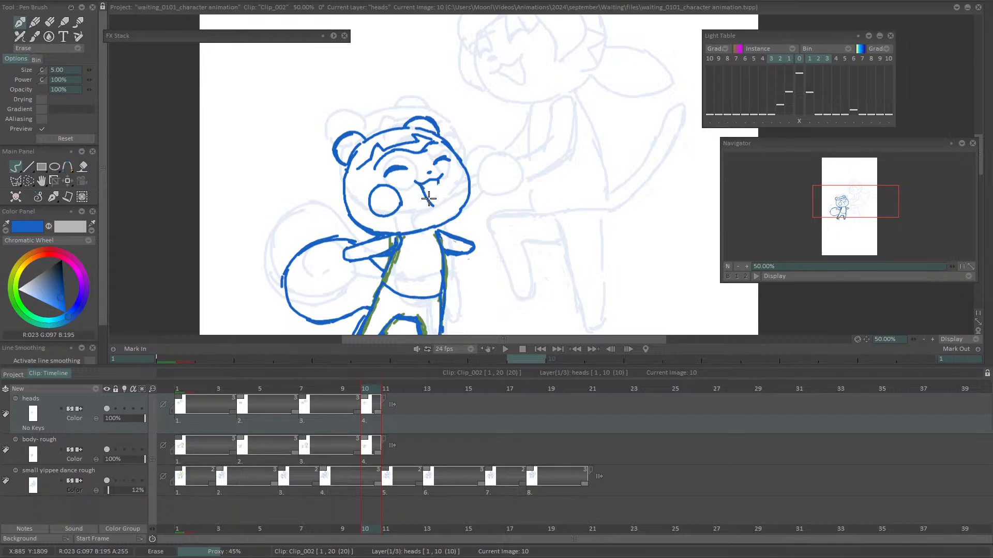
key(e)
mouse_move(425, 190)
mouse_down()
mouse_move(433, 206)
mouse_move(443, 178)
mouse_up()
Add the small character's second cheek at the edge of the face and tidy the mouth on frame 10
key(Left)
key(Left)
key(Left)
key(Right)
key(Right)
key(Right)
drag(461, 166, 460, 199)
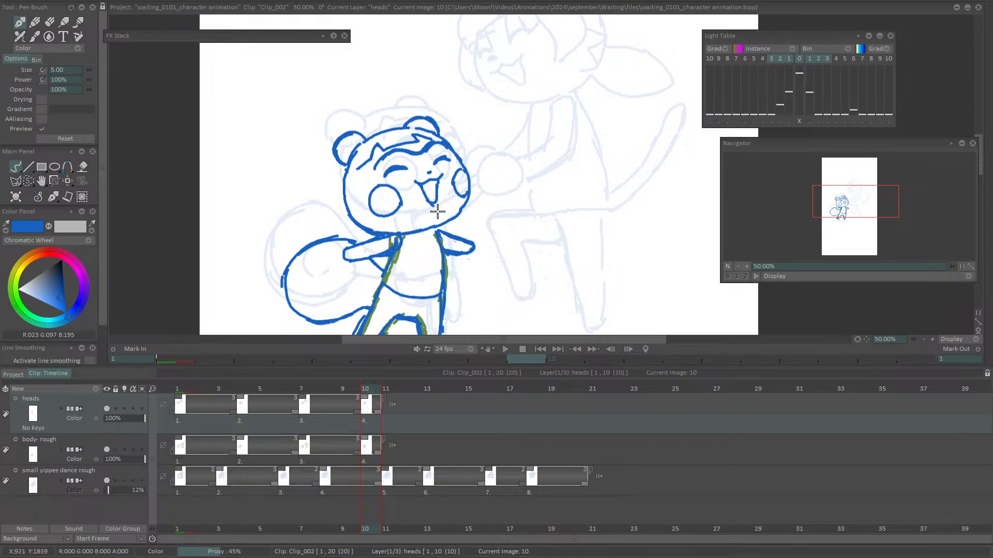
key(e)
drag(442, 177, 438, 179)
Shift the small character's head slightly up and toward the tail side on frame 10
key(Left)
key(Right)
key(Left)
key(Right)
key(ctrl)
drag(427, 230, 425, 229)
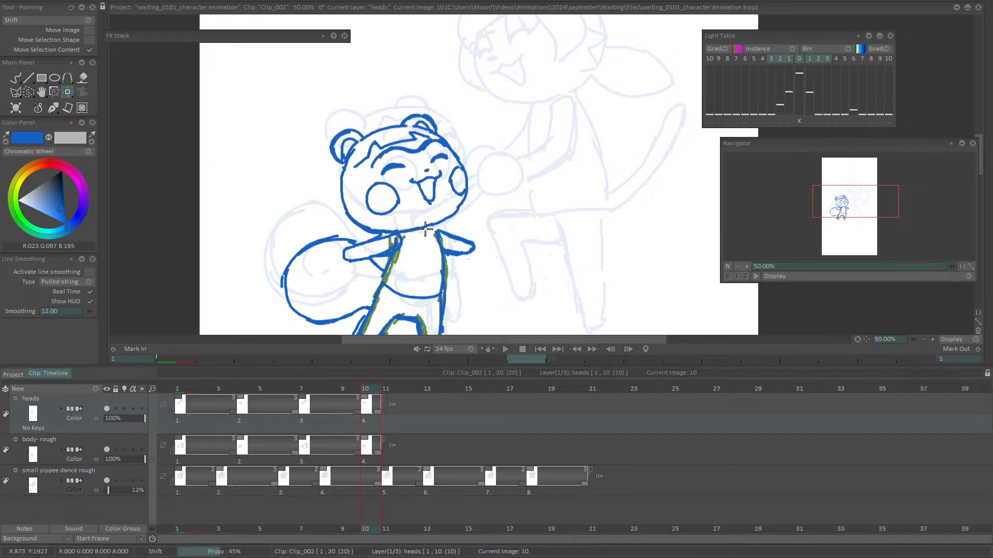
key(b)
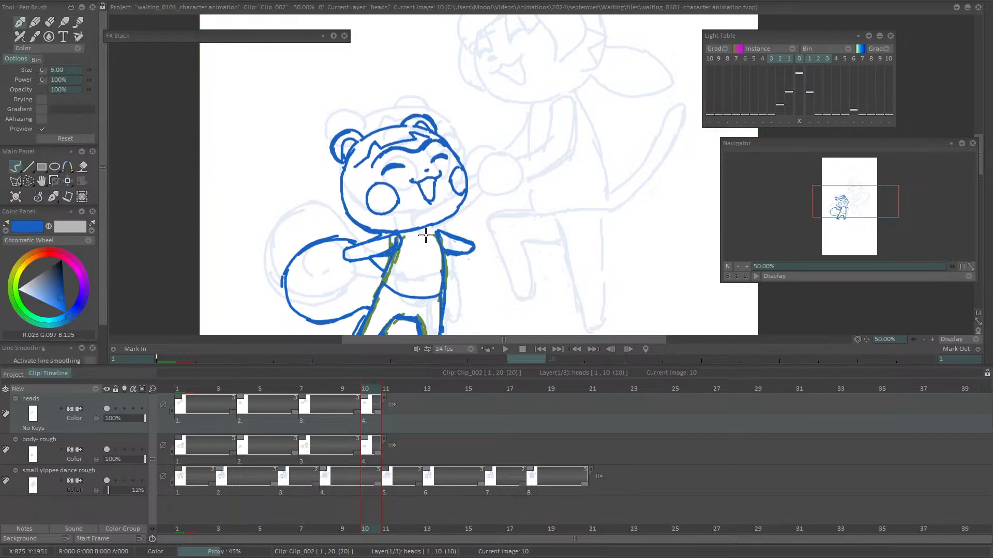
Flip through frames 1, 4, 7 and 10 to check how the small character's head moves between poses
key(Left)
key(Left)
key(Left)
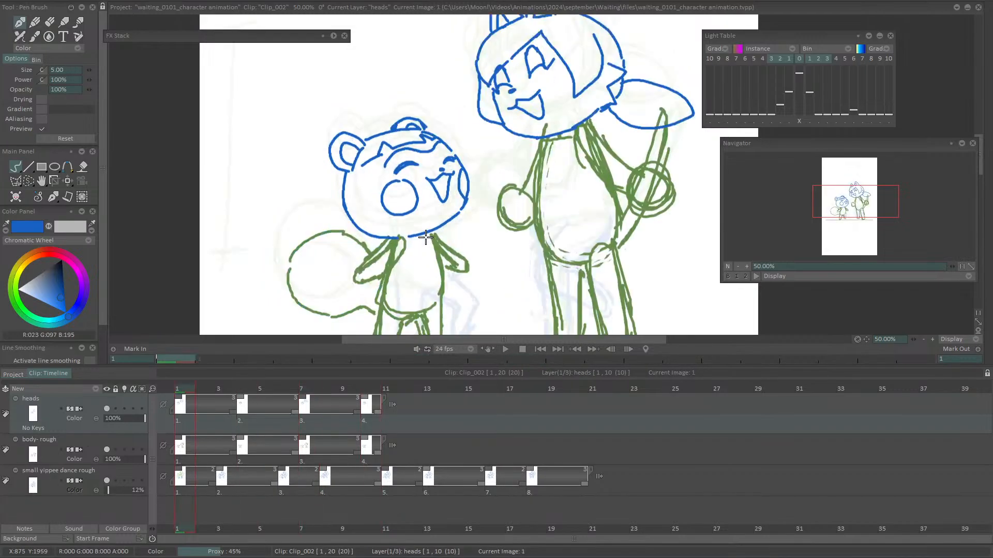
key(Right)
key(Right)
key(Right)
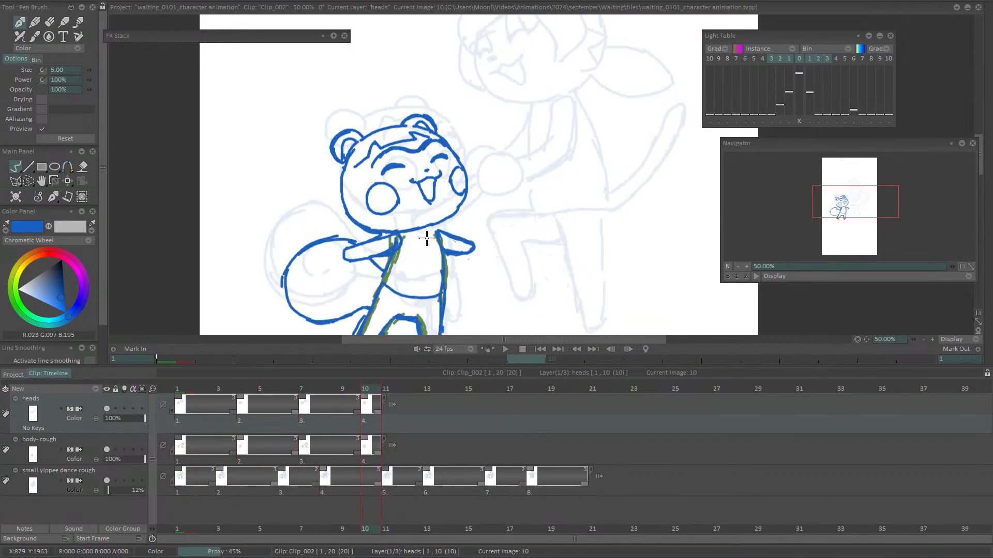
key(Left)
key(Right)
key(Left)
key(Left)
key(Right)
key(Right)
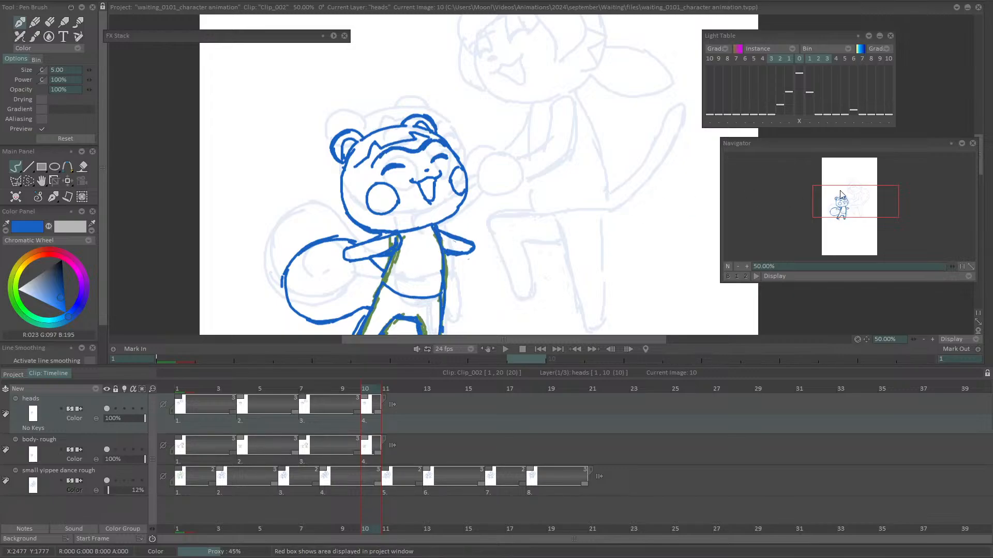
key(Left)
key(Right)
key(Left)
key(Right)
key(Right)
key(Left)
key(Left)
key(Right)
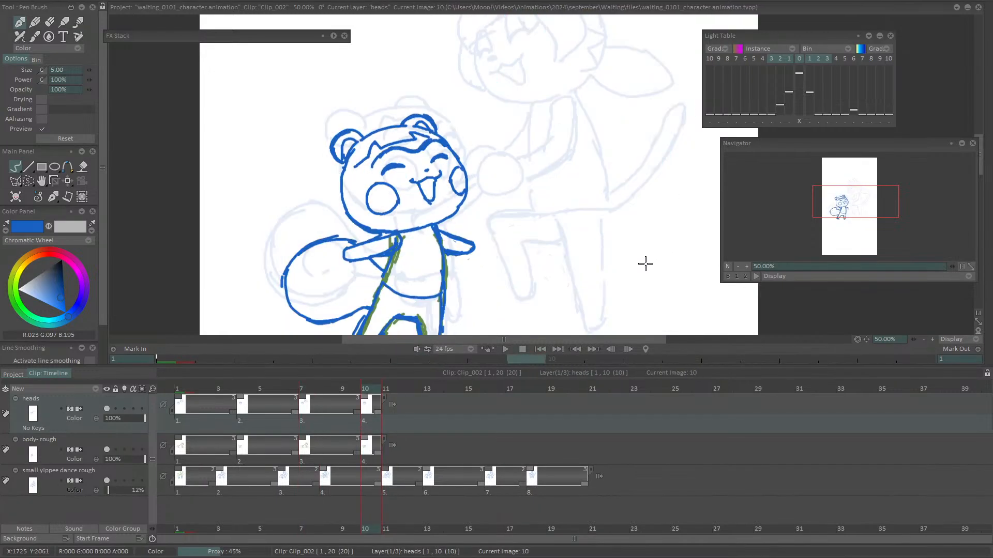
Select and delete the small character's old legs on frame 10 of the body- rough layer
click(846, 209)
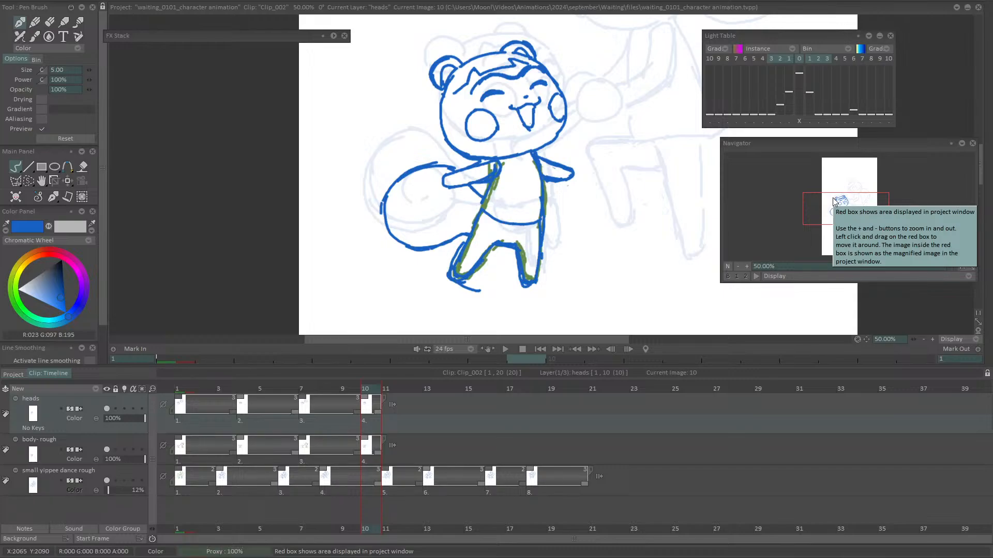
click(95, 444)
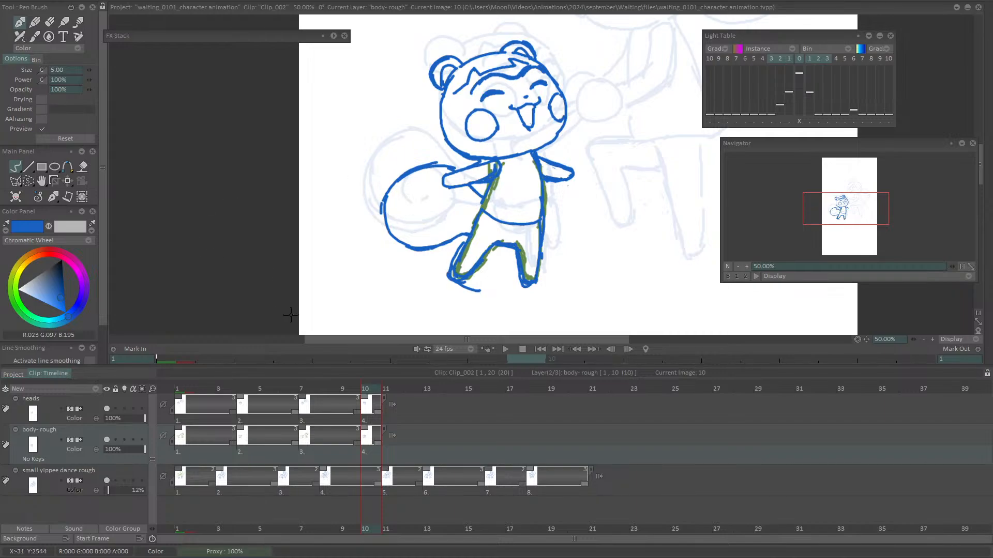
click(29, 181)
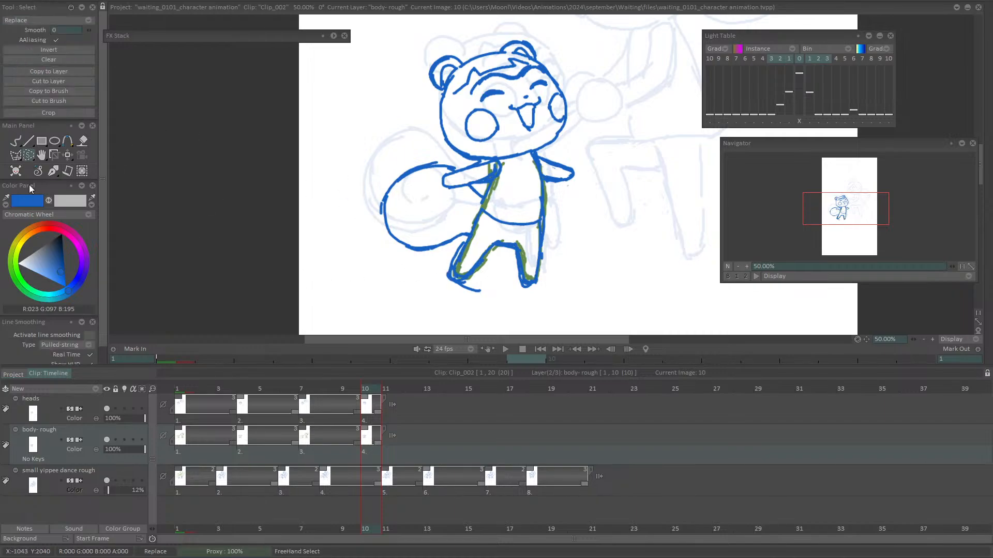
mouse_move(498, 292)
mouse_down()
mouse_move(436, 275)
mouse_move(480, 214)
mouse_move(524, 238)
mouse_move(489, 298)
mouse_move(516, 286)
mouse_move(511, 233)
mouse_move(559, 225)
mouse_move(539, 288)
mouse_up()
key(Delete)
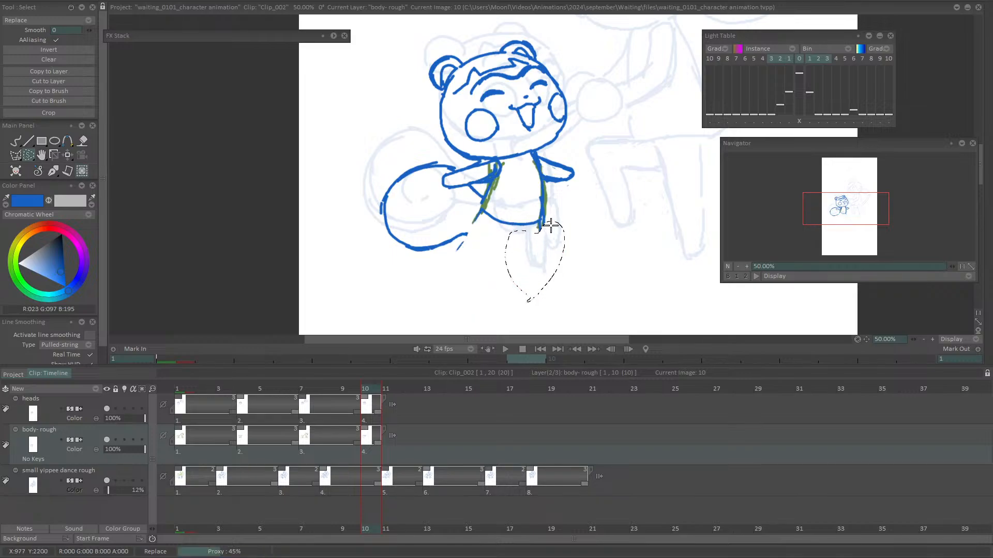
drag(551, 226, 548, 231)
key(Delete)
mouse_move(478, 237)
mouse_down()
mouse_move(455, 254)
mouse_move(488, 232)
mouse_up()
Raise the small character's arm opposite the tail slightly on frame 10, clean up its lines and redraw its upper edge
mouse_move(579, 192)
mouse_down()
mouse_move(555, 190)
mouse_move(539, 154)
mouse_move(583, 162)
mouse_move(585, 194)
mouse_move(571, 178)
mouse_up()
key(v)
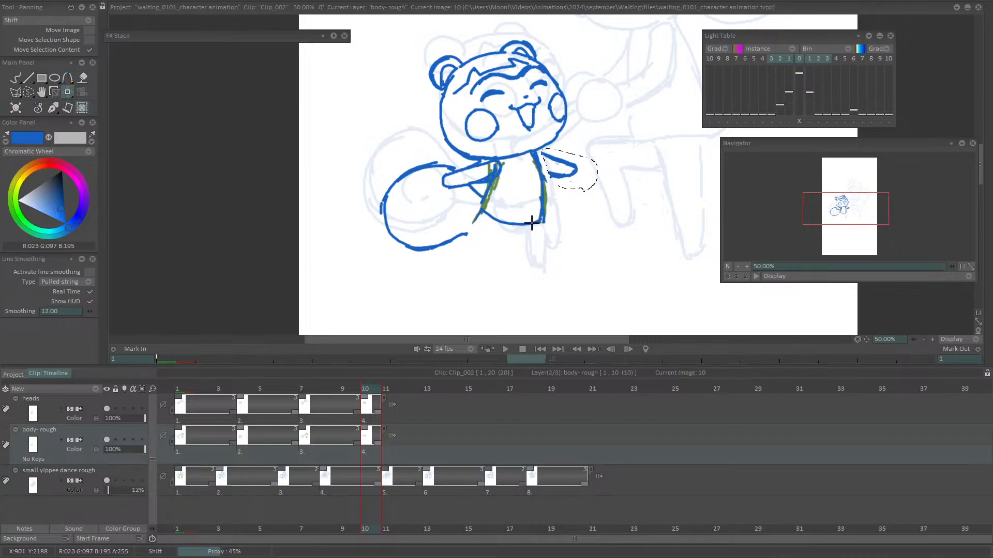
key(e)
key(ctrl+d)
drag(536, 176, 556, 179)
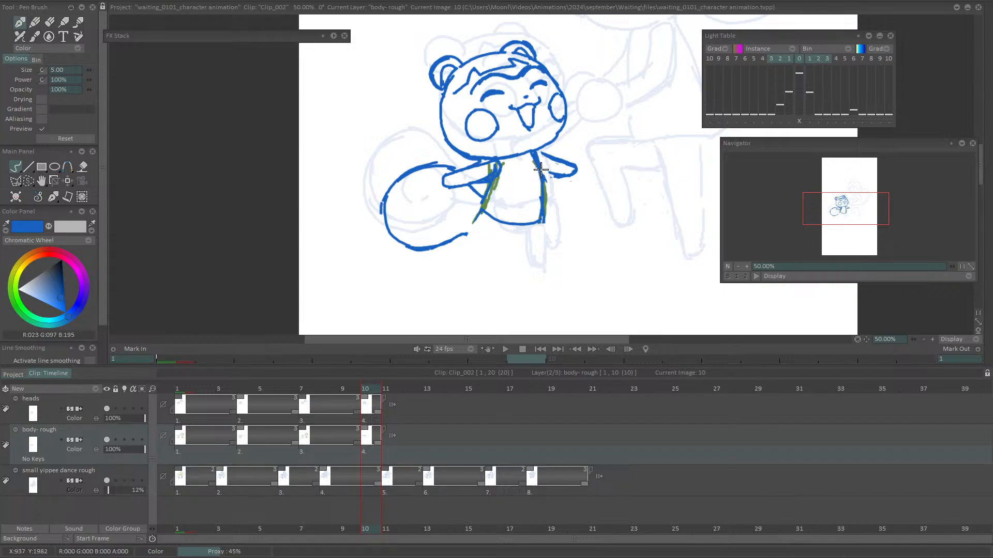
key(e)
drag(540, 152, 579, 165)
Turn on the light table for the body- rough layer and draw the small character's tail-side leg on frame 10
click(125, 440)
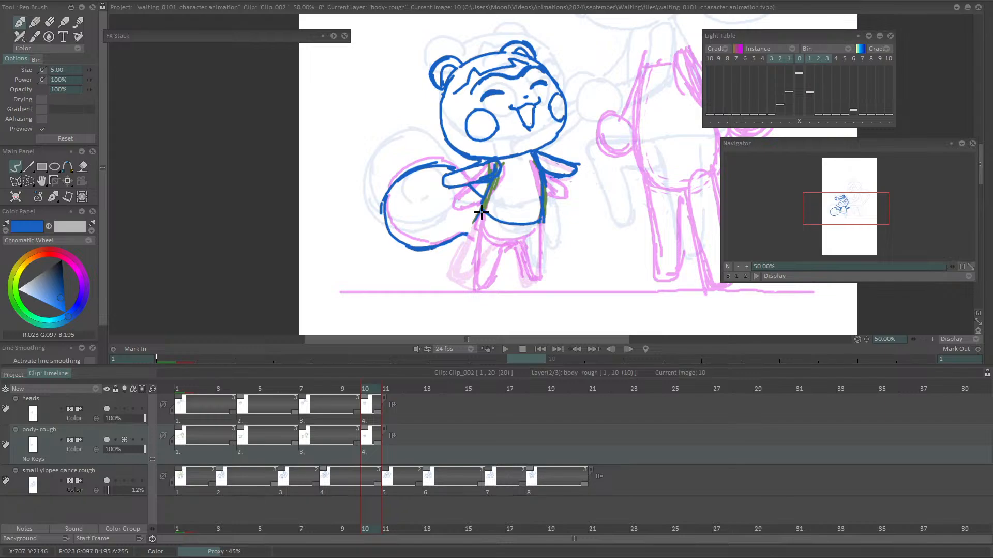
drag(498, 166, 478, 285)
mouse_move(480, 228)
mouse_down()
mouse_move(476, 288)
mouse_move(503, 249)
mouse_move(520, 243)
mouse_up()
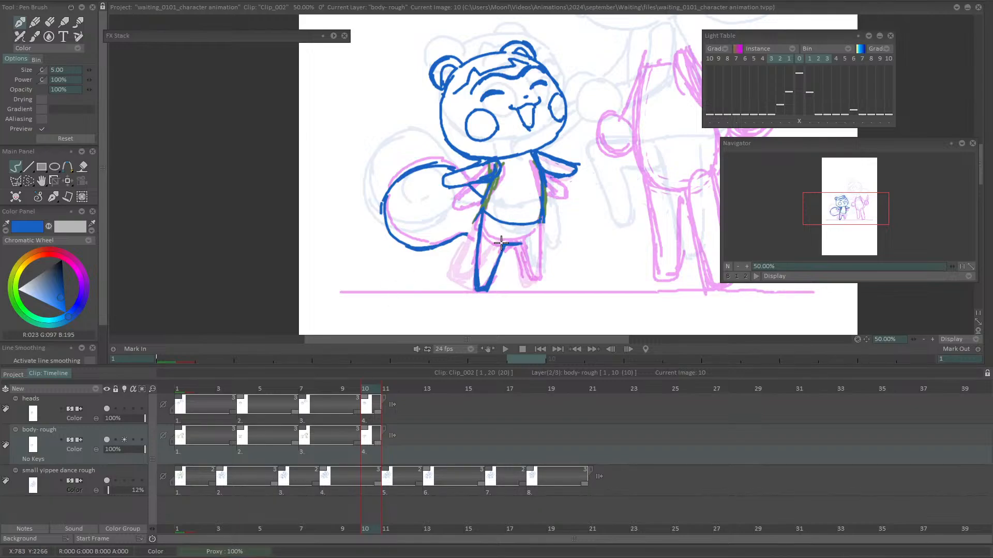
drag(508, 248, 520, 251)
mouse_move(550, 262)
mouse_down()
mouse_move(532, 280)
mouse_move(556, 258)
mouse_up()
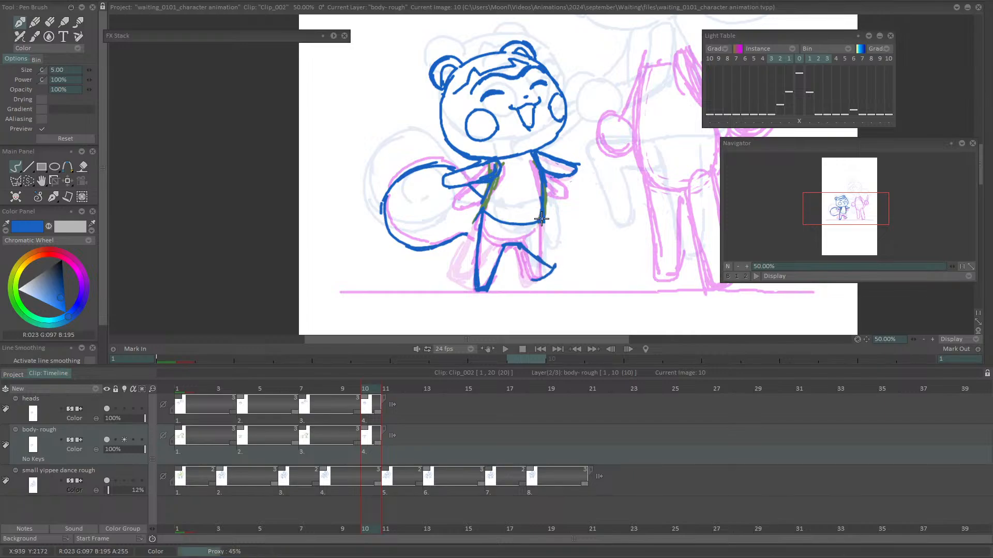
mouse_move(542, 225)
mouse_down()
mouse_move(557, 265)
mouse_move(544, 261)
mouse_up()
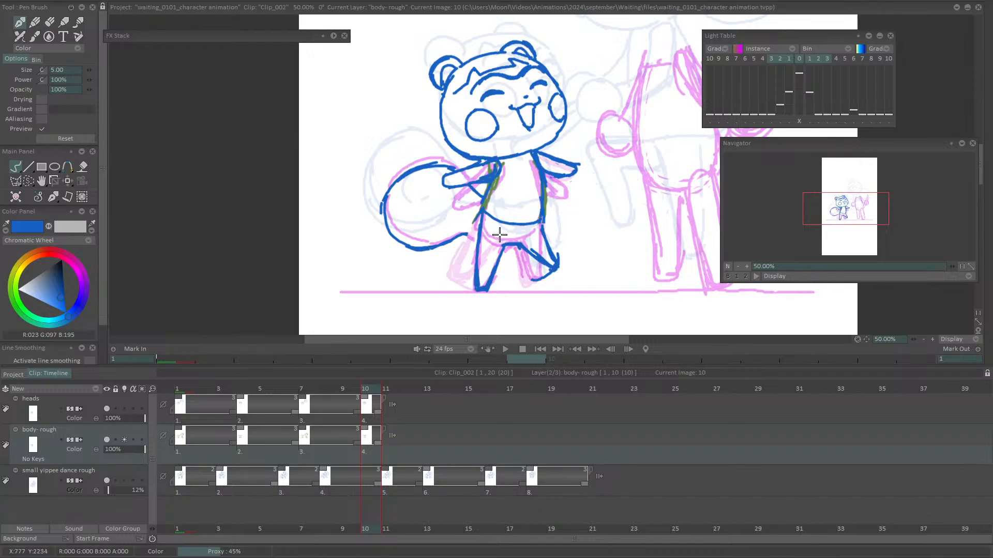
key(ctrl+z)
key(ctrl+z)
key(ctrl+z)
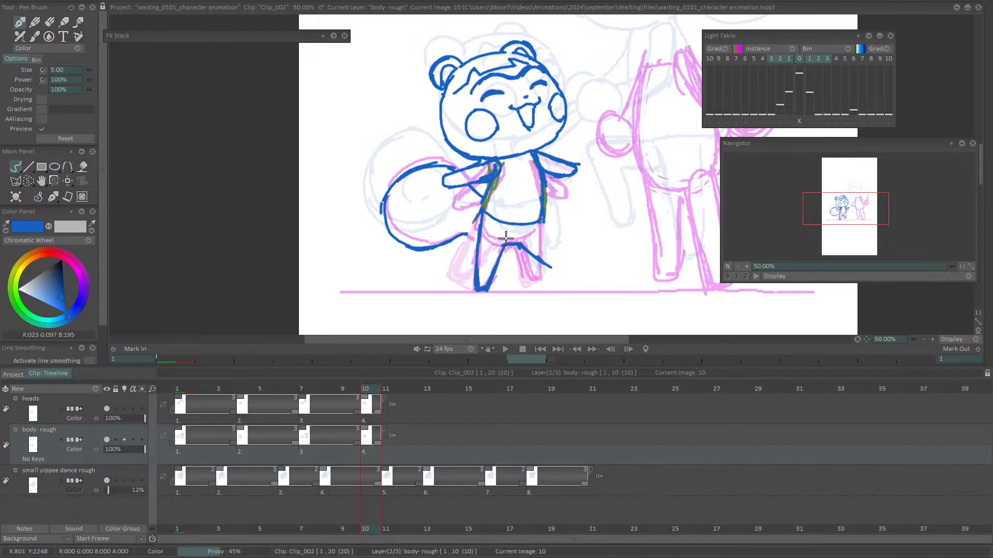
key(ctrl+z)
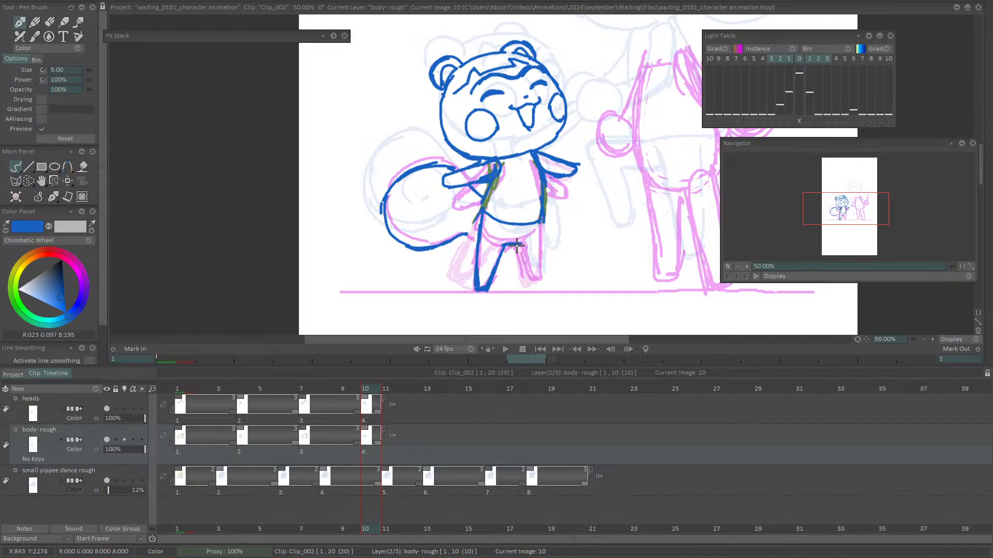
Draw the small character's second leg on frame 10, angled outward with its foot just above the ground line
drag(531, 289, 557, 281)
drag(517, 244, 546, 279)
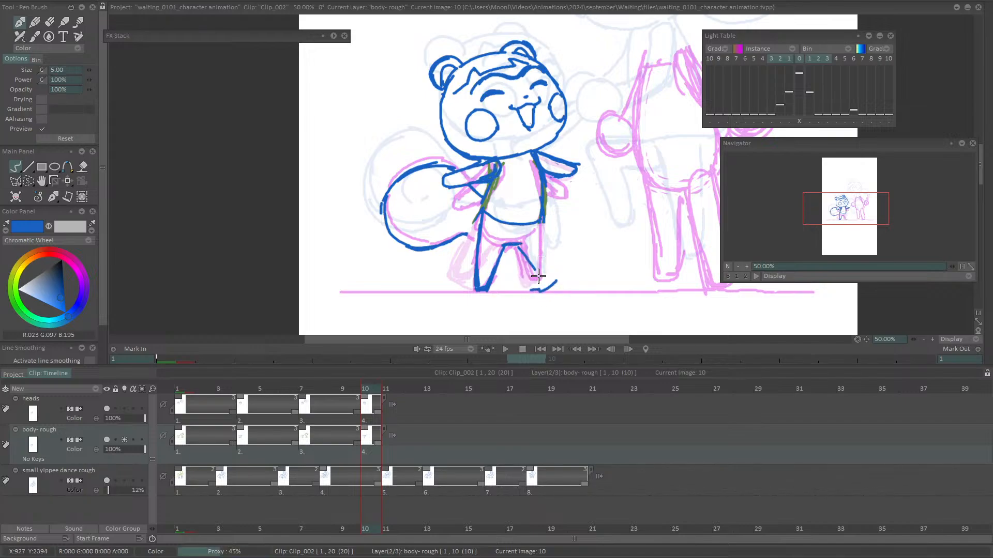
mouse_move(539, 223)
mouse_down()
mouse_move(555, 280)
mouse_move(521, 249)
mouse_move(549, 281)
mouse_move(539, 228)
mouse_move(556, 275)
mouse_move(536, 291)
mouse_up()
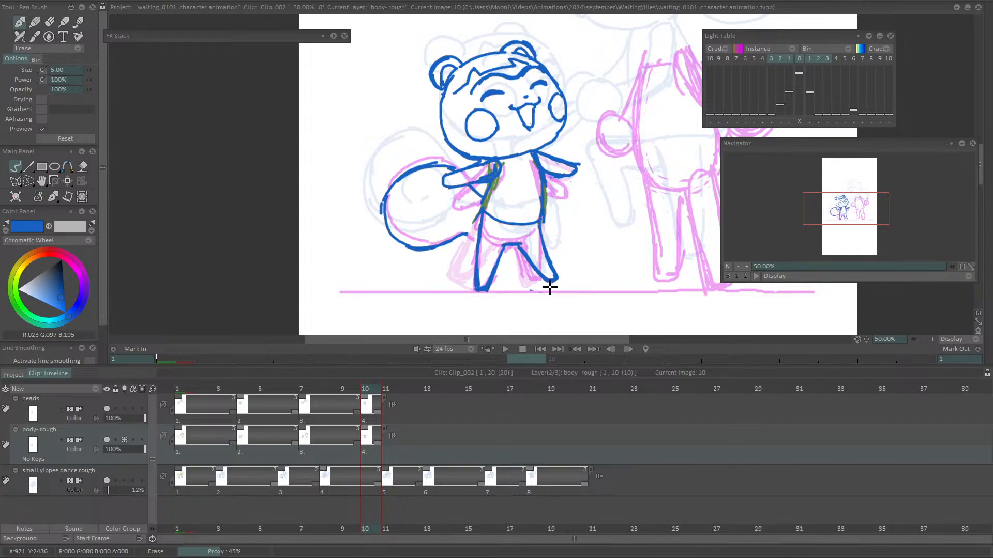
Erase the small character's green legs on frame 7 of the body- rough layer and redraw both in blue
key(Left)
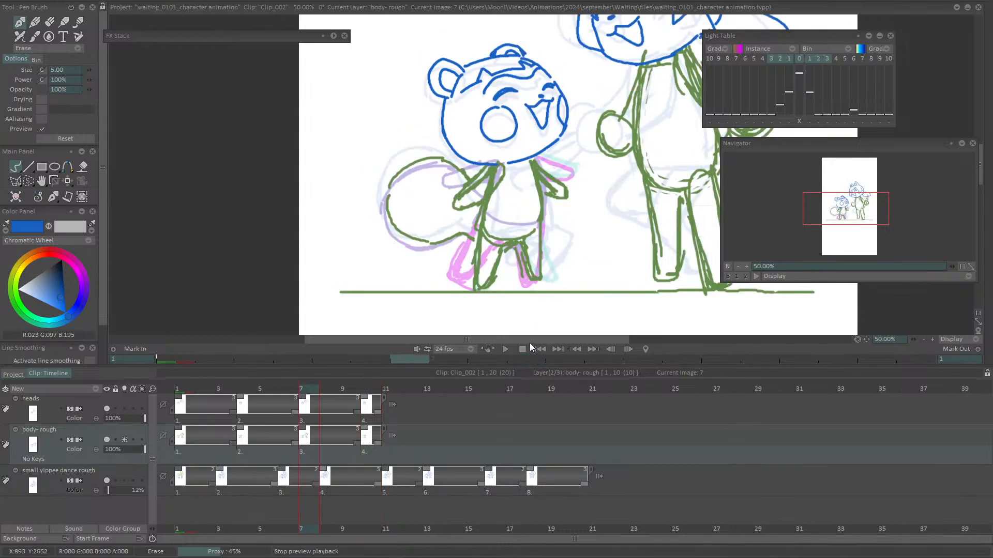
mouse_move(538, 256)
mouse_down()
mouse_move(514, 265)
mouse_move(543, 229)
mouse_move(517, 268)
mouse_move(551, 249)
mouse_move(516, 282)
mouse_move(499, 278)
mouse_move(509, 267)
mouse_move(470, 289)
mouse_move(497, 254)
mouse_move(485, 250)
mouse_move(467, 259)
mouse_move(485, 277)
mouse_up()
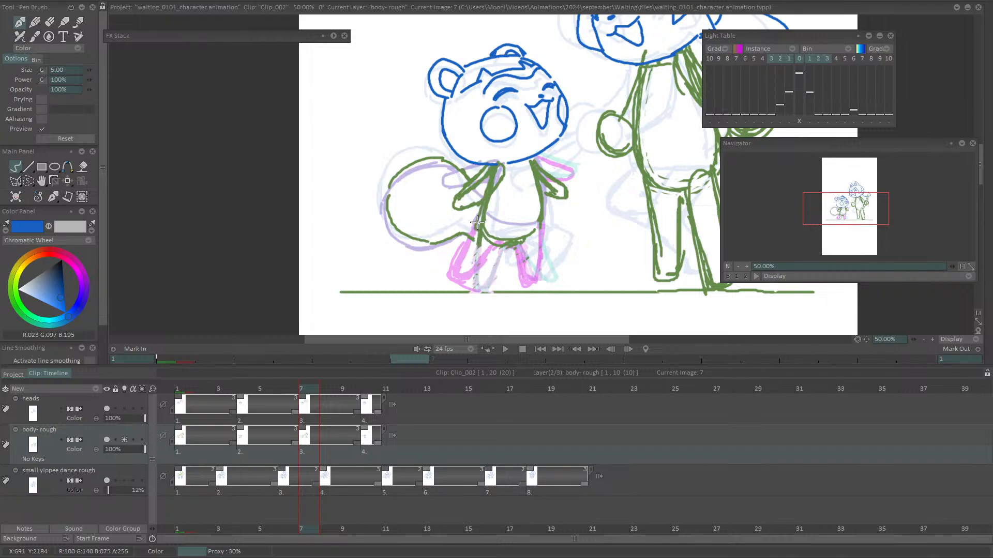
drag(478, 224, 479, 284)
key(ctrl+z)
drag(479, 227, 475, 285)
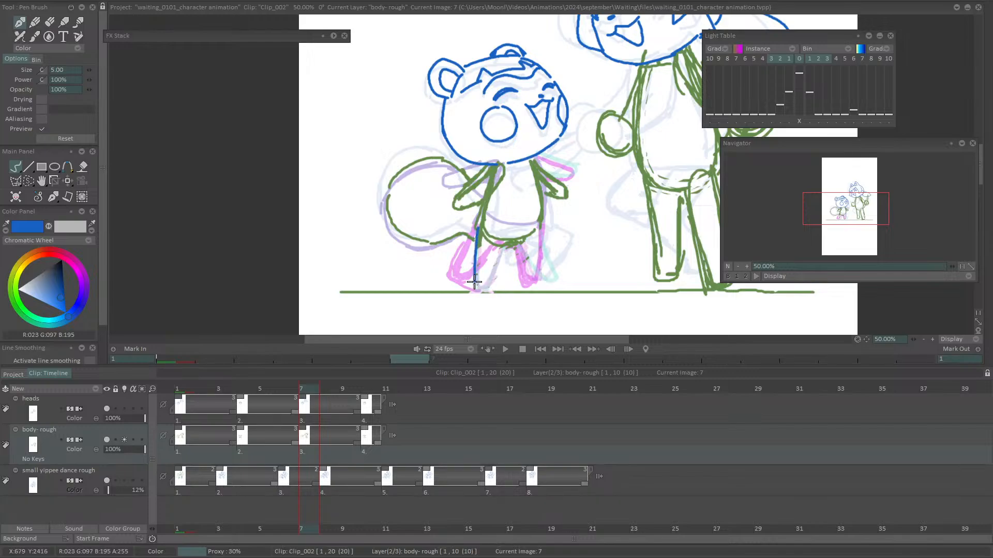
key(ctrl+z)
mouse_move(479, 227)
mouse_down()
mouse_move(476, 290)
mouse_move(485, 290)
mouse_move(500, 241)
mouse_move(527, 247)
mouse_move(517, 239)
mouse_move(526, 284)
mouse_up()
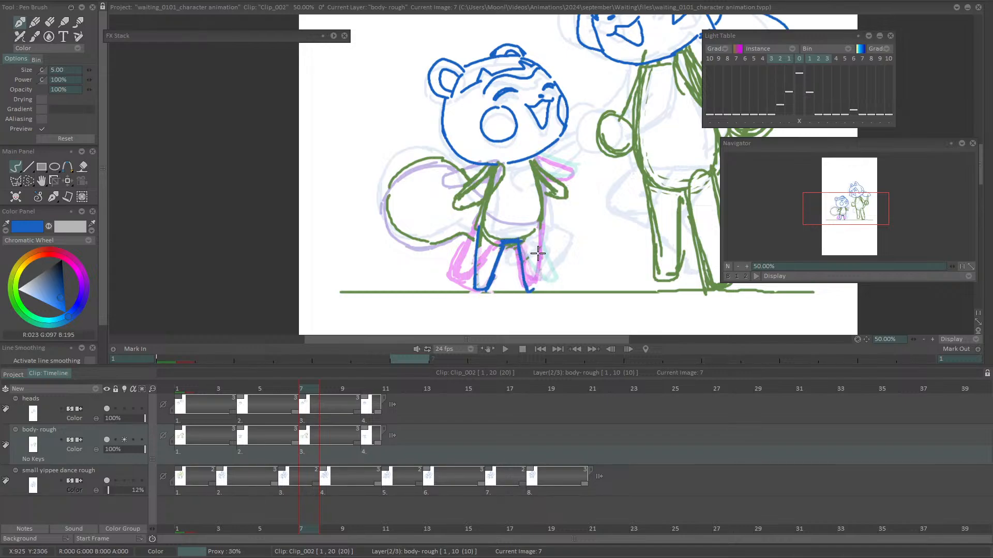
drag(543, 212, 532, 290)
Redraw the small character's two lowered arms and the side of the body in blue on frame 7
mouse_move(449, 207)
mouse_down()
mouse_move(487, 171)
mouse_move(459, 197)
mouse_move(495, 165)
mouse_up()
drag(505, 175, 501, 185)
drag(456, 211, 486, 197)
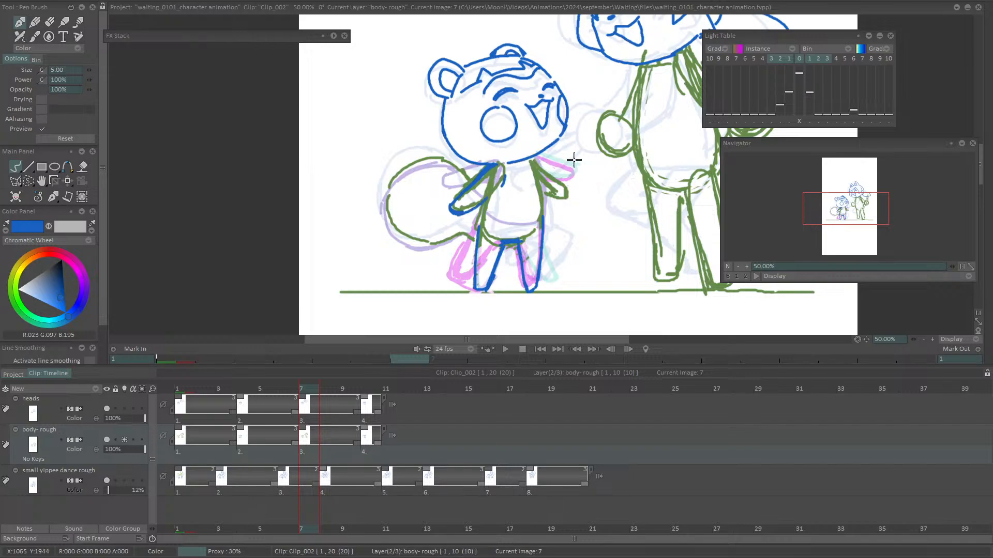
drag(530, 159, 545, 228)
mouse_move(532, 158)
mouse_down()
mouse_move(569, 195)
mouse_move(560, 201)
mouse_up()
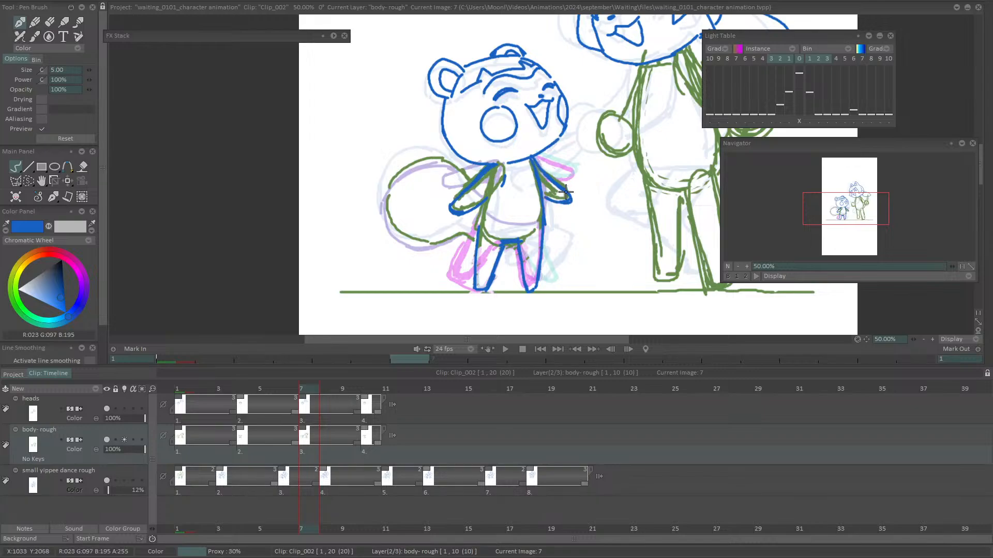
Copy the frame 7 drawing of the body- rough layer over the drawing at frame 1
click(303, 453)
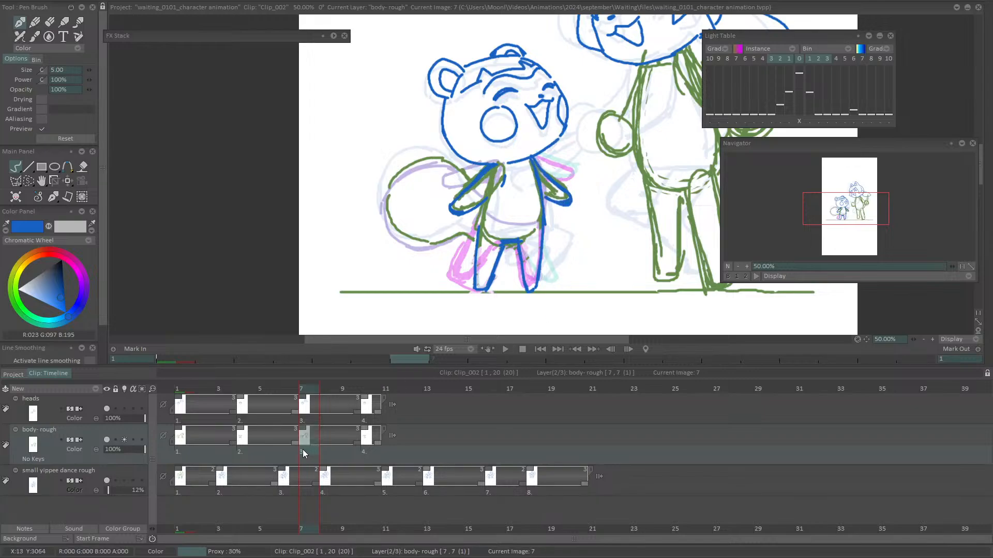
click(195, 437)
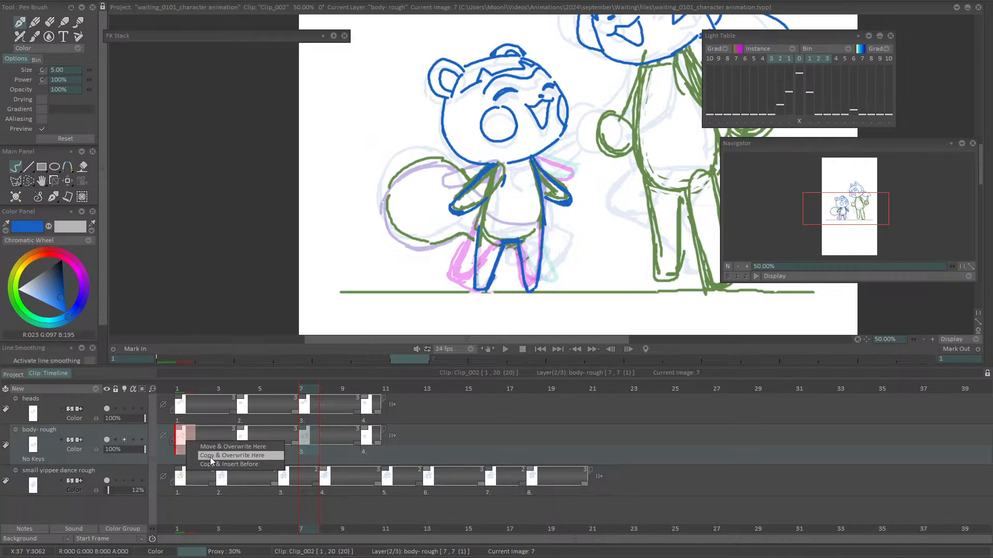
Clean up and redraw the small character's two legs in blue on frame 4 of the body- rough layer
click(244, 447)
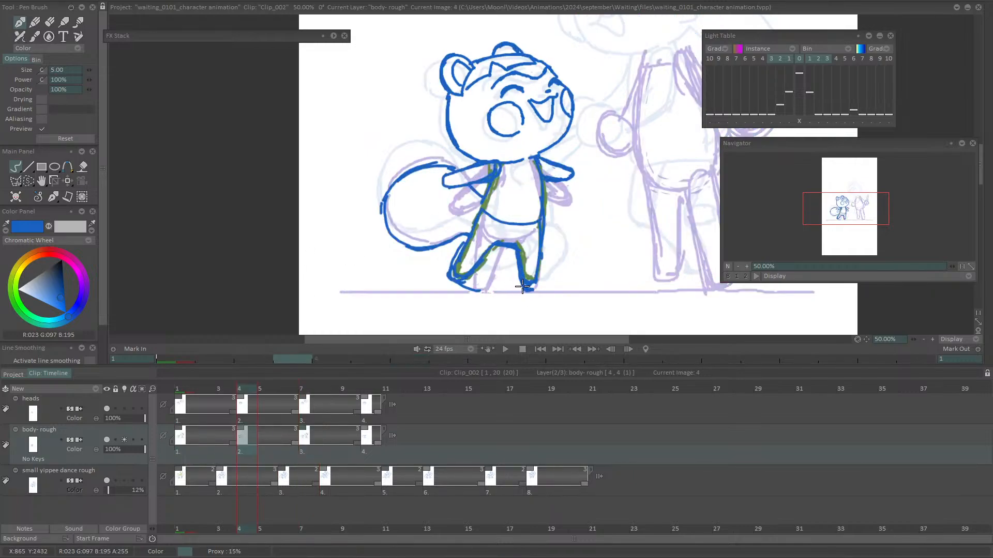
mouse_move(522, 286)
mouse_down()
mouse_move(540, 256)
mouse_move(536, 287)
mouse_move(497, 269)
mouse_move(526, 278)
mouse_up()
key(e)
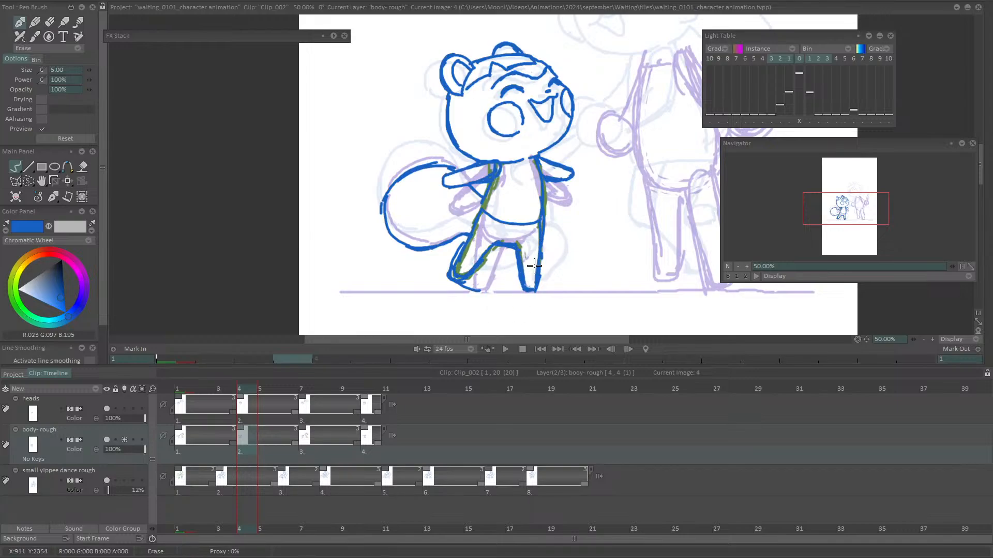
drag(544, 247, 537, 284)
mouse_move(455, 277)
mouse_down()
mouse_move(481, 228)
mouse_move(460, 273)
mouse_move(497, 235)
mouse_move(512, 237)
mouse_move(487, 251)
mouse_up()
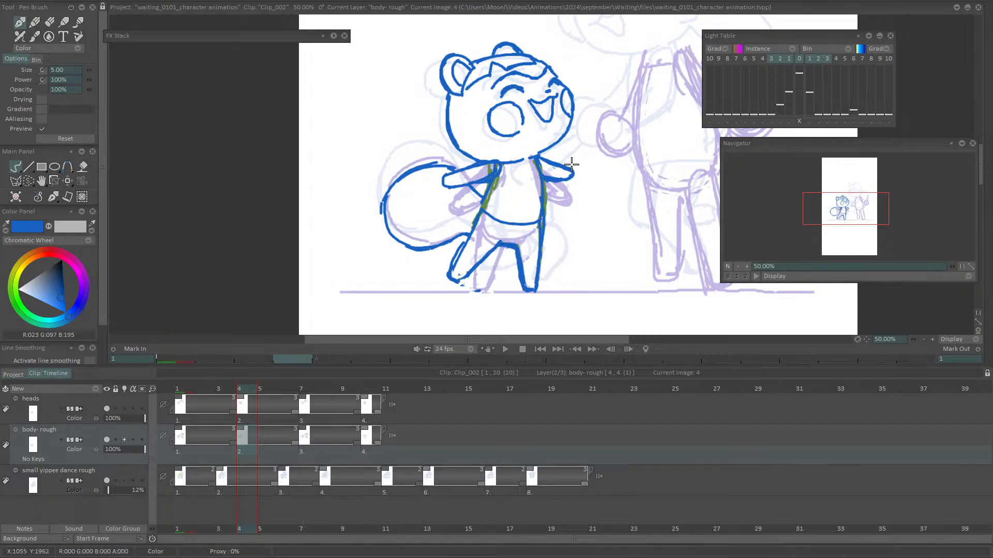
Redraw the small character's arm opposite the tail slightly higher on frame 4 and erase its old lines
mouse_move(541, 153)
mouse_down()
mouse_move(577, 166)
mouse_move(539, 175)
mouse_move(579, 164)
mouse_up()
key(e)
mouse_move(551, 164)
mouse_down()
mouse_move(553, 181)
mouse_move(582, 170)
mouse_move(552, 167)
mouse_up()
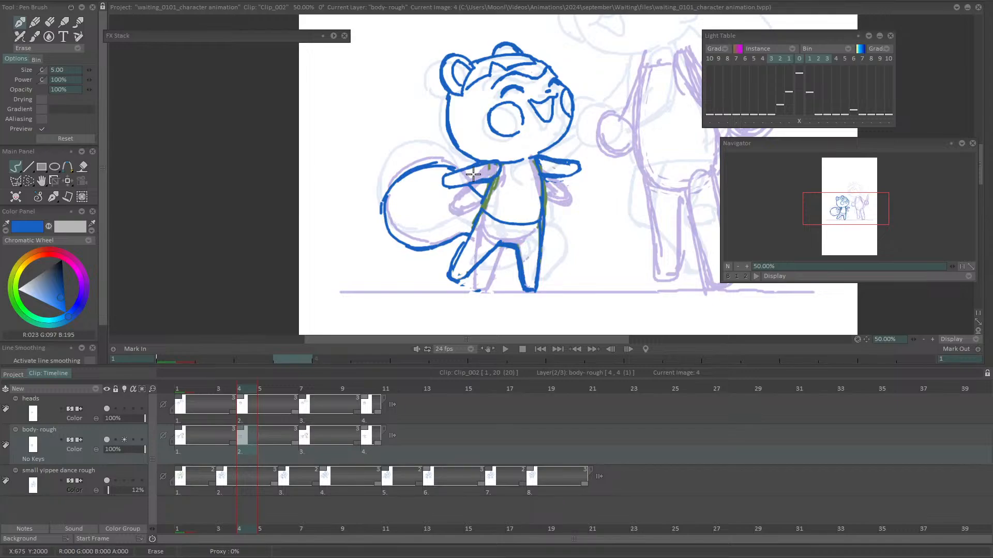
Extend the last drawings on the heads and body- rough layers through frame 12 and mark frames 1 to 12 as the playback range
mouse_move(256, 389)
mouse_down()
mouse_move(389, 388)
mouse_move(199, 409)
mouse_move(430, 403)
mouse_up()
mouse_move(380, 442)
mouse_down()
mouse_move(390, 412)
mouse_move(421, 385)
mouse_up()
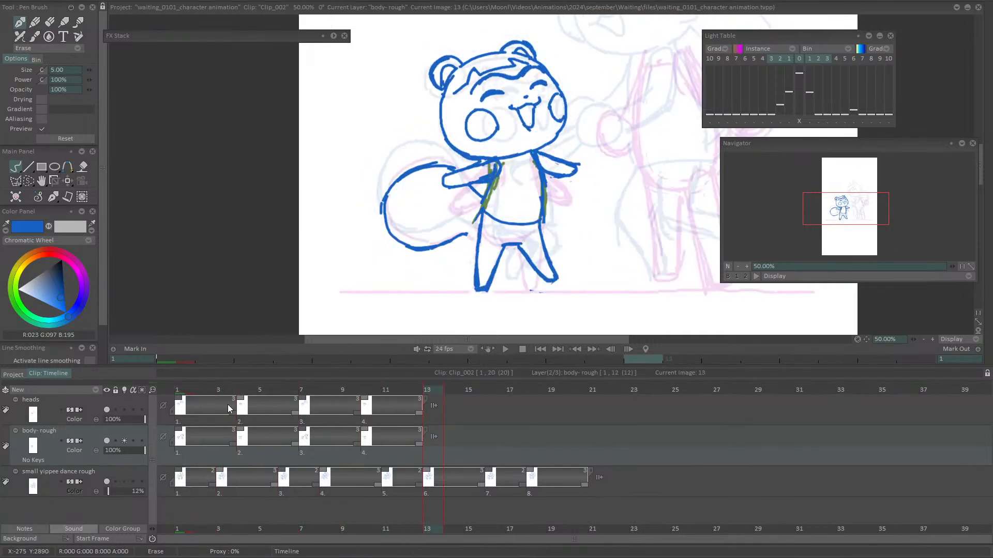
click(184, 388)
click(114, 349)
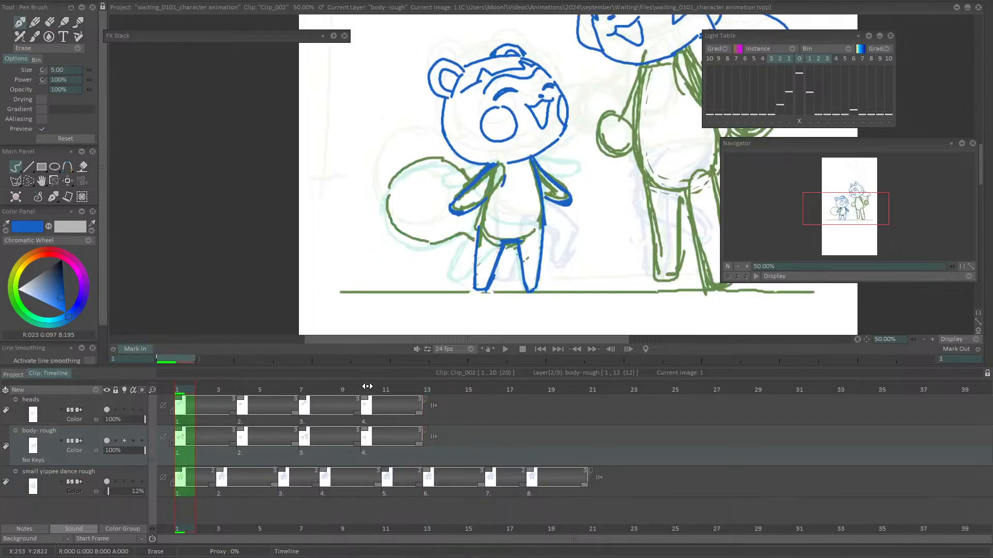
click(407, 389)
mouse_move(972, 346)
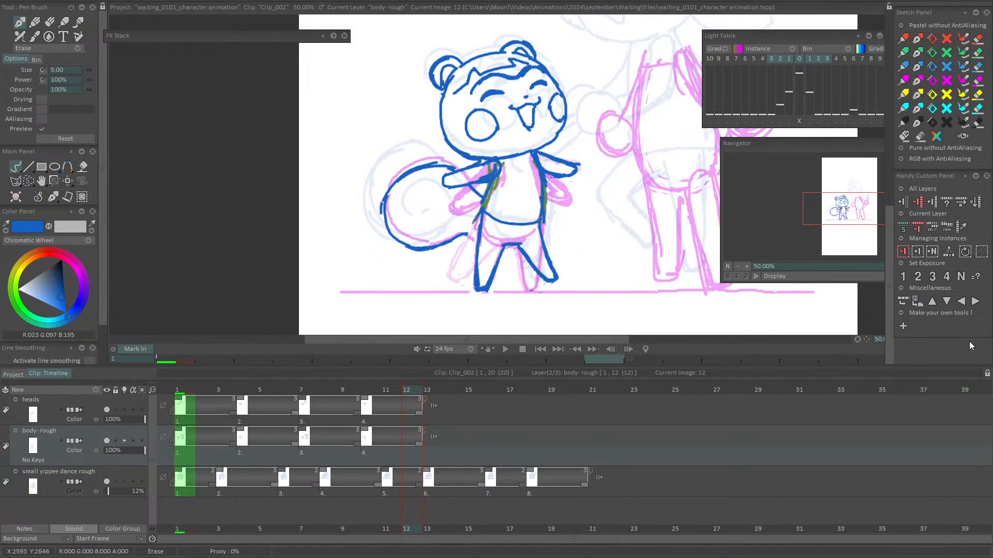
click(956, 349)
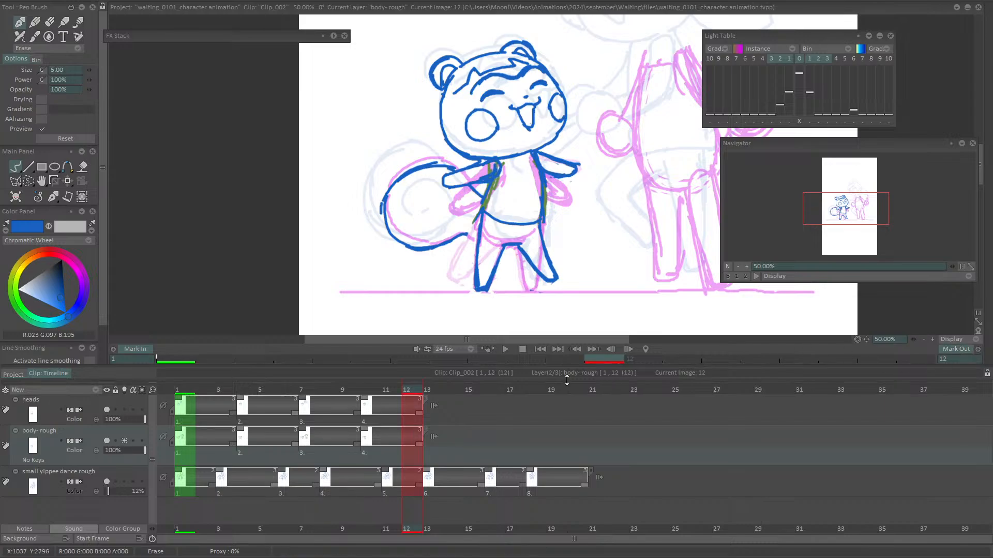
Play the 12-frame animation from frame 1 with both characters in view to check its timing
drag(409, 391, 179, 414)
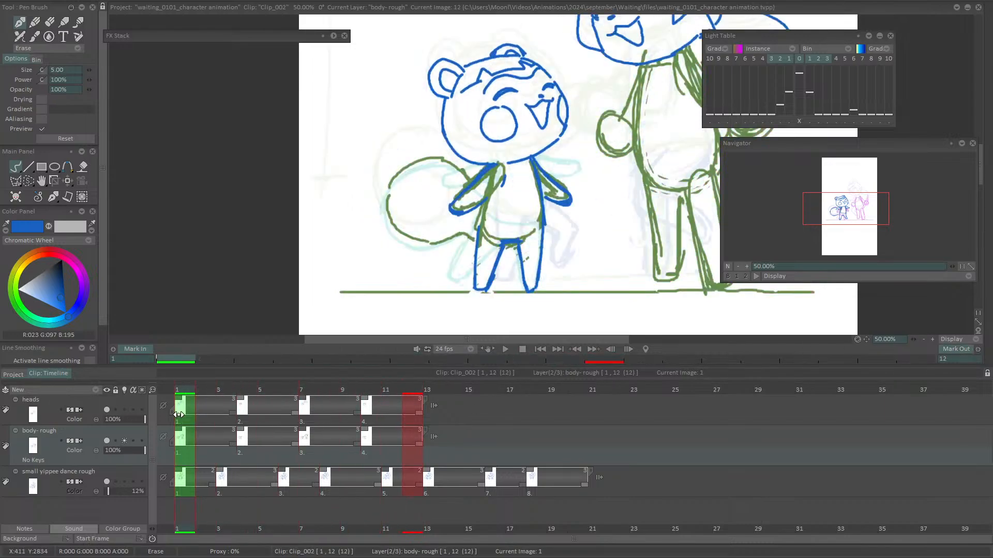
click(738, 267)
click(739, 268)
drag(833, 196, 862, 195)
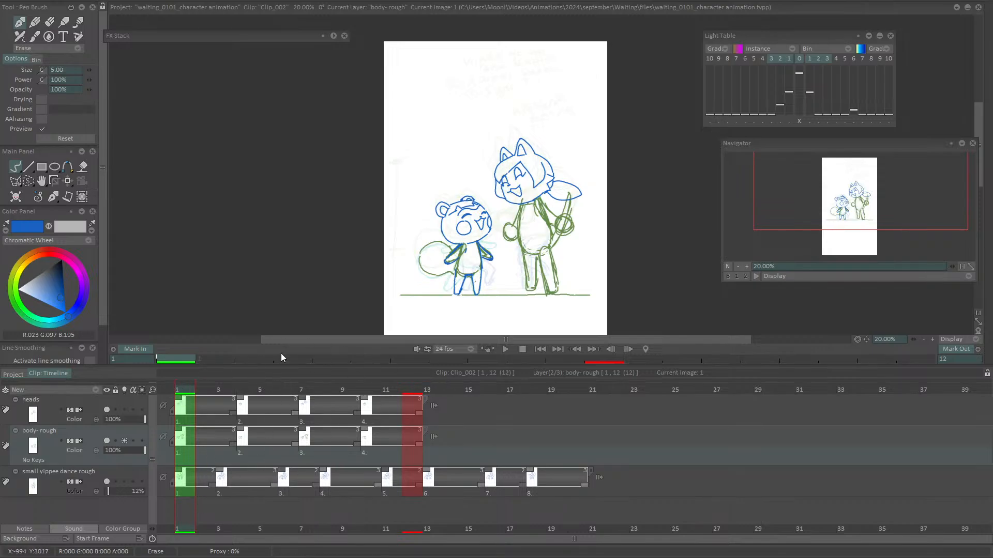
key(Return)
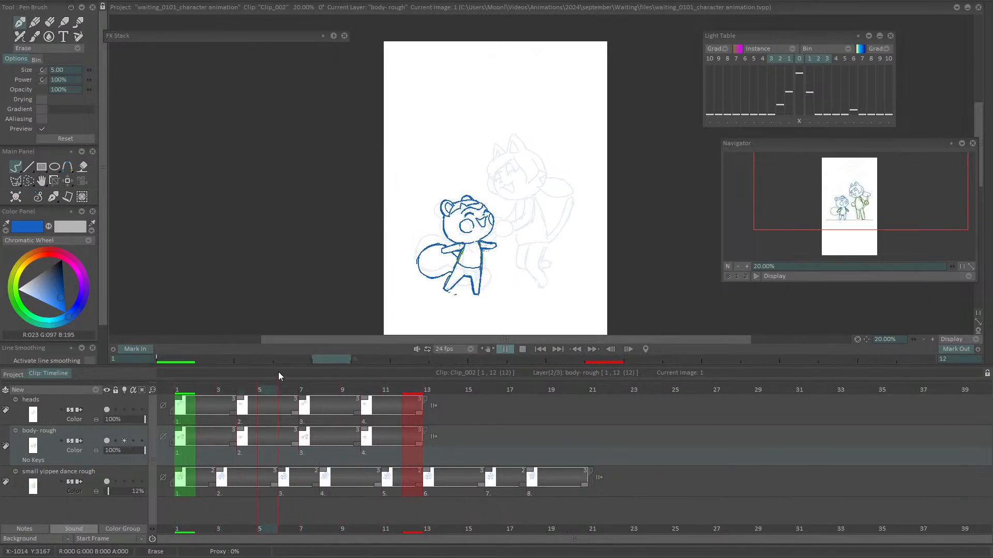
key(Return)
Retime the heads and body- rough layers to five frames per drawing, with drawings at frames 1, 6, 11 and 16
drag(231, 438, 281, 453)
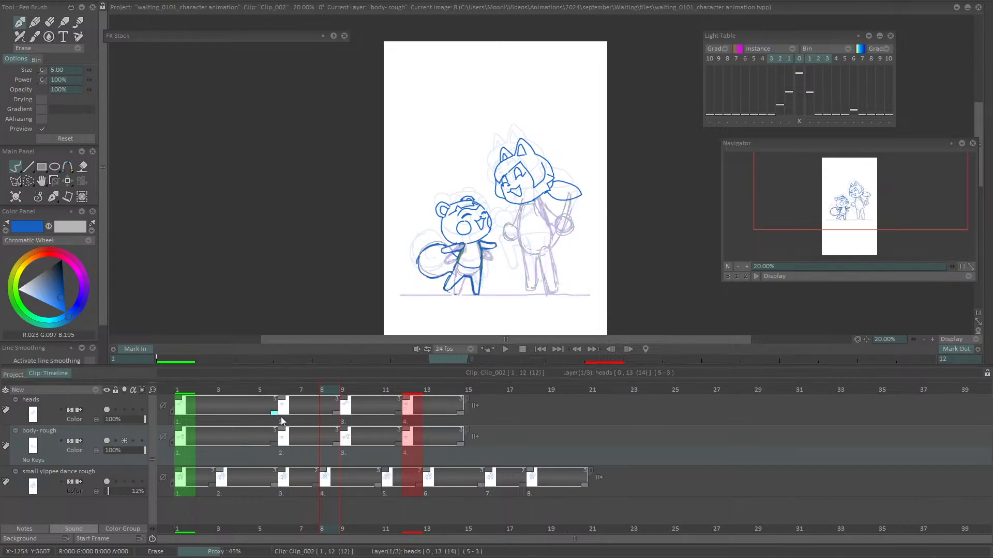
mouse_move(336, 414)
mouse_down()
mouse_move(361, 415)
mouse_move(358, 442)
mouse_move(379, 413)
mouse_move(379, 444)
mouse_up()
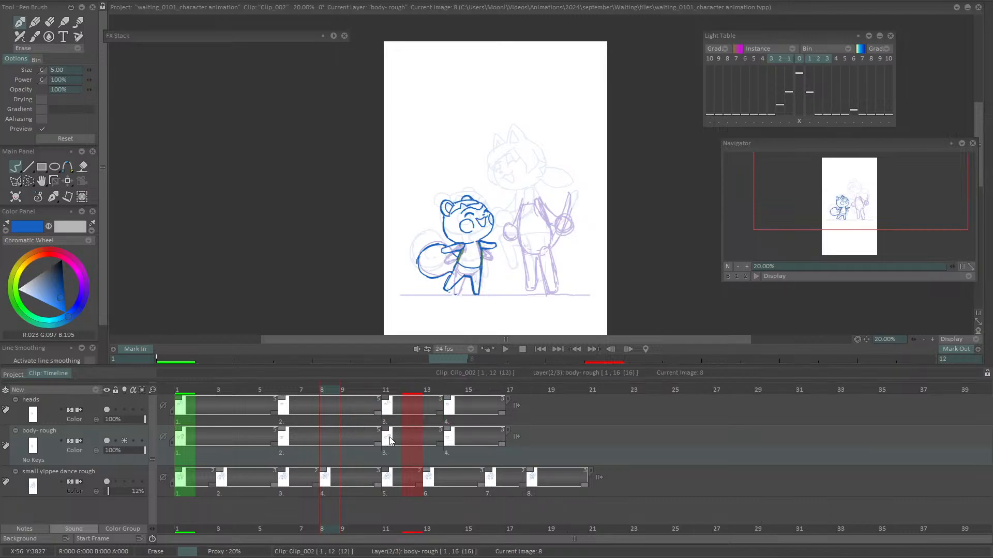
mouse_move(441, 413)
mouse_down()
mouse_move(461, 415)
mouse_move(461, 444)
mouse_move(482, 444)
mouse_move(482, 415)
mouse_up()
drag(544, 413, 578, 414)
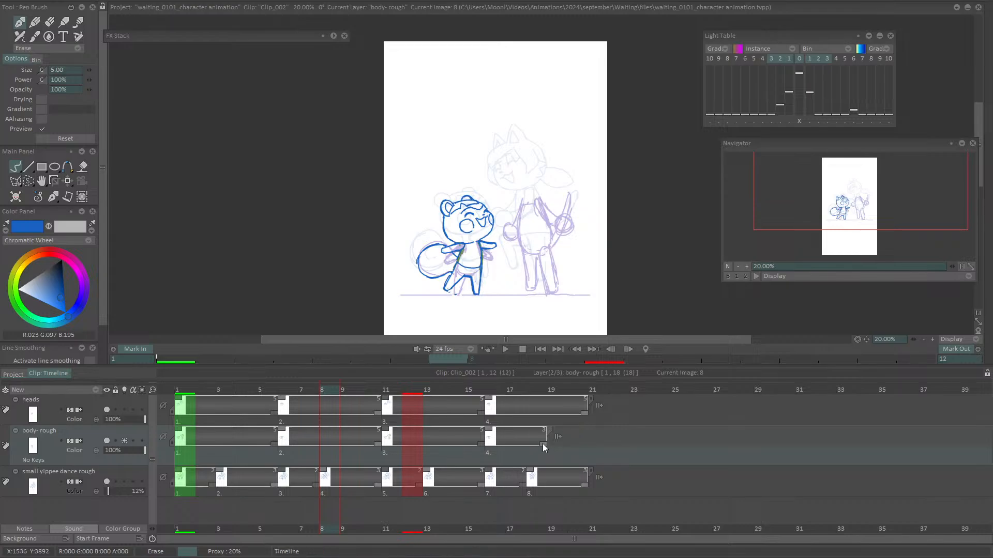
drag(542, 443, 583, 443)
Set the mark out at frame 20 and play the retimed animation from frame 1
click(581, 387)
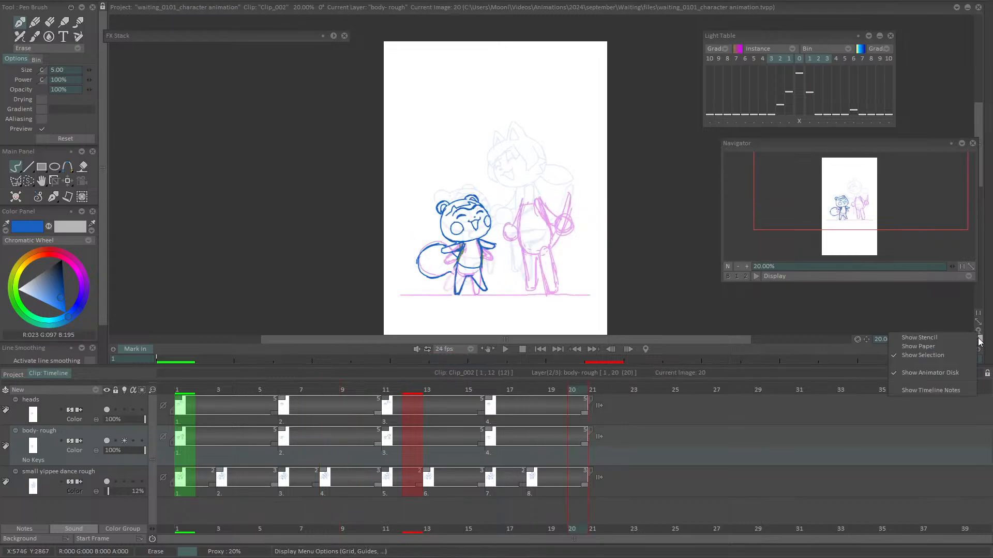
click(976, 349)
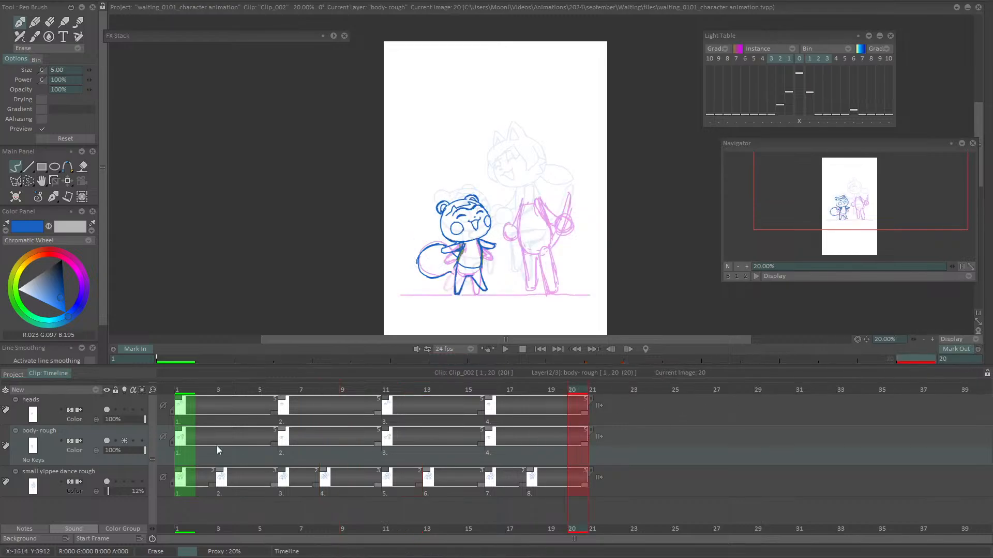
click(180, 391)
key(Return)
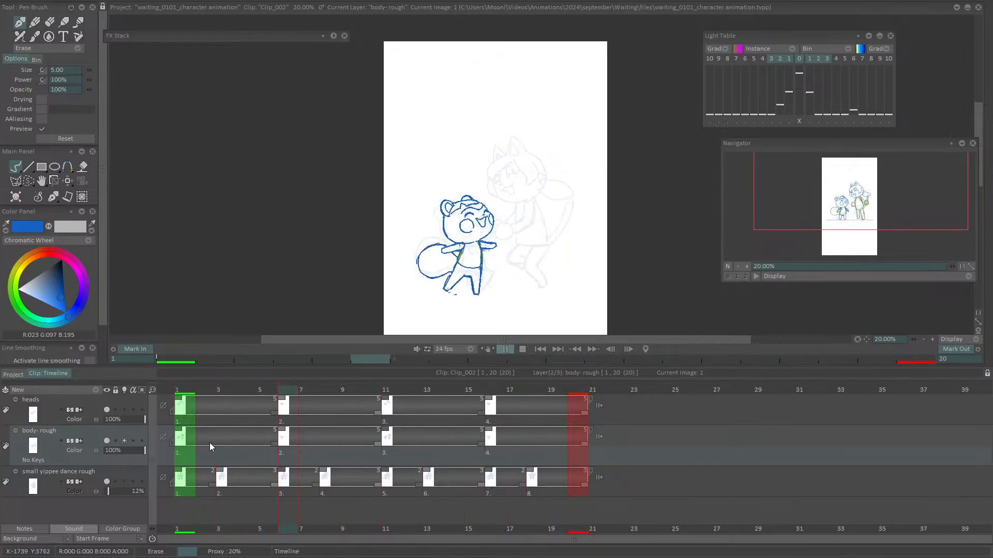
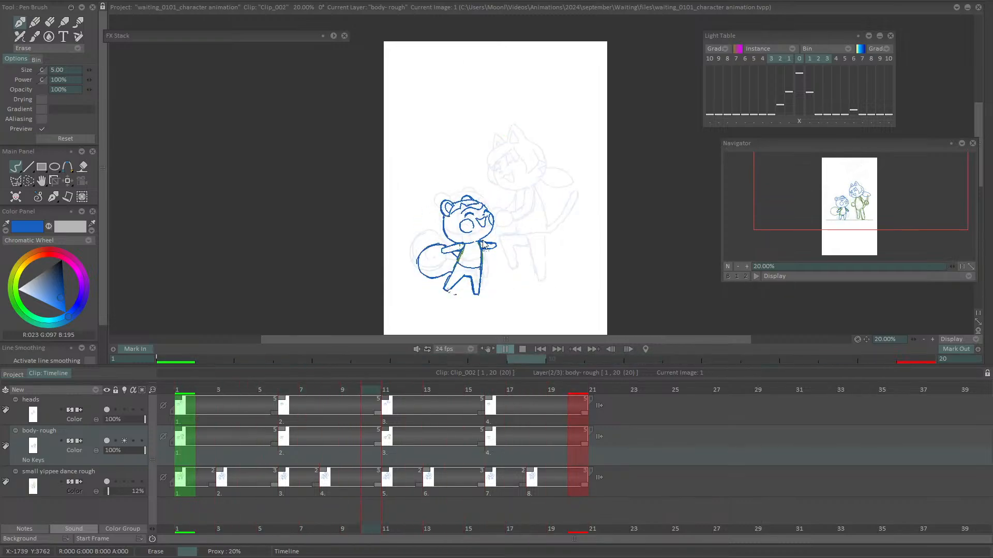
key(Return)
Set the pen to a light blue (RGB 176, 204, 240) for guide lines on the small character's head at frame 6 of the heads layer
click(283, 390)
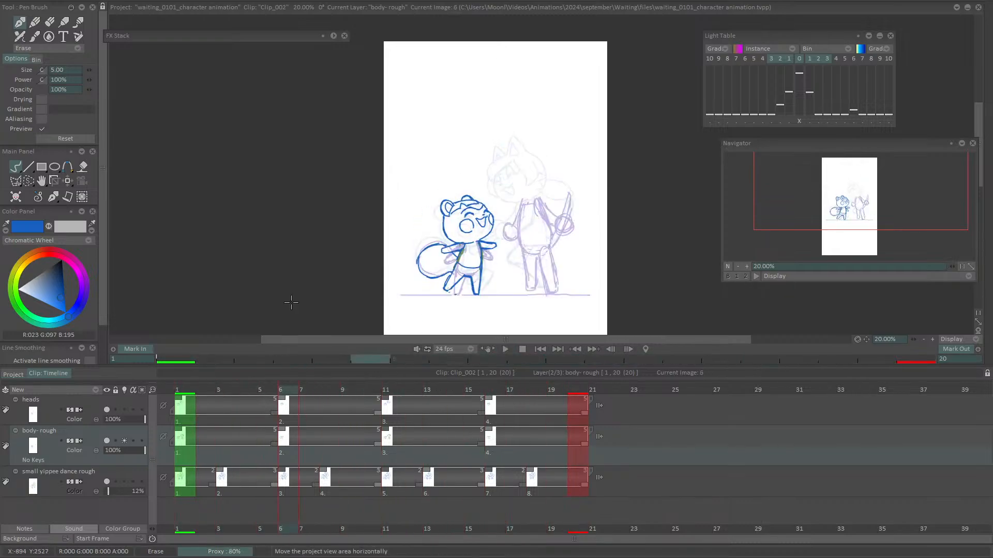
click(746, 266)
click(746, 266)
click(838, 220)
drag(838, 220, 847, 206)
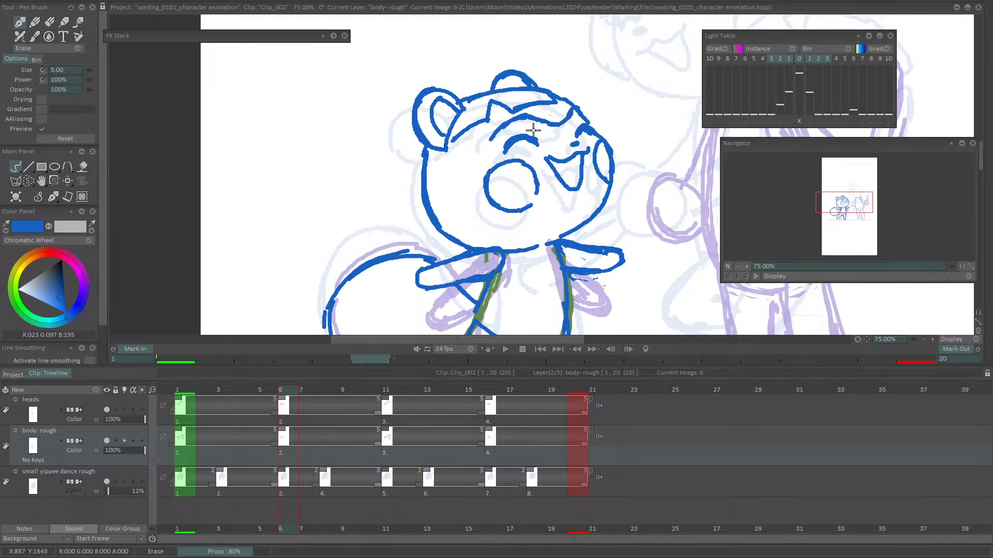
click(45, 403)
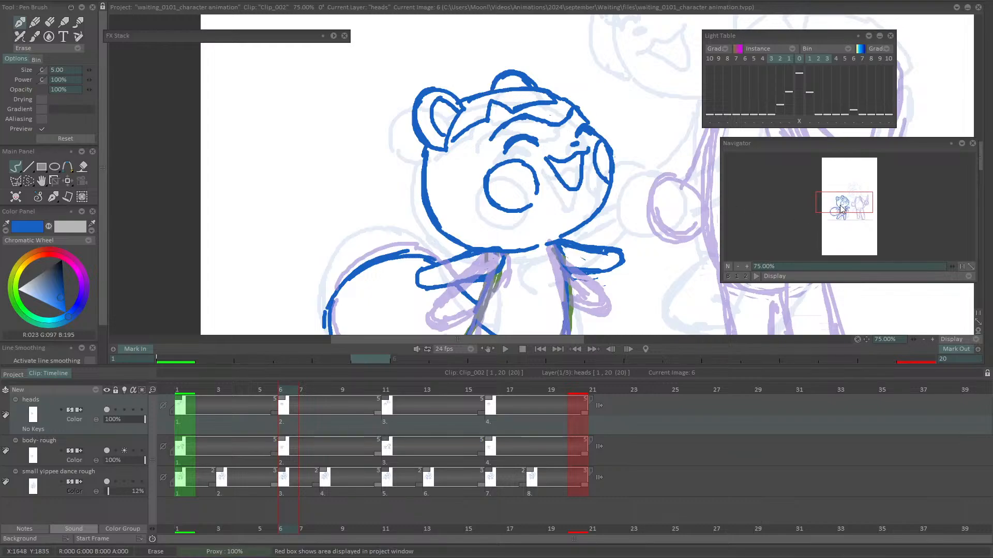
drag(841, 209, 854, 207)
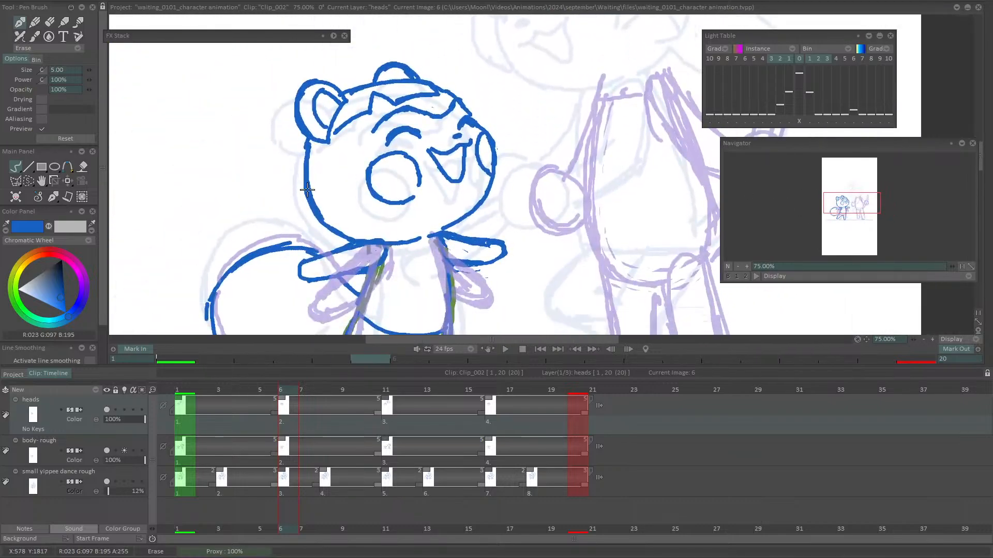
click(48, 226)
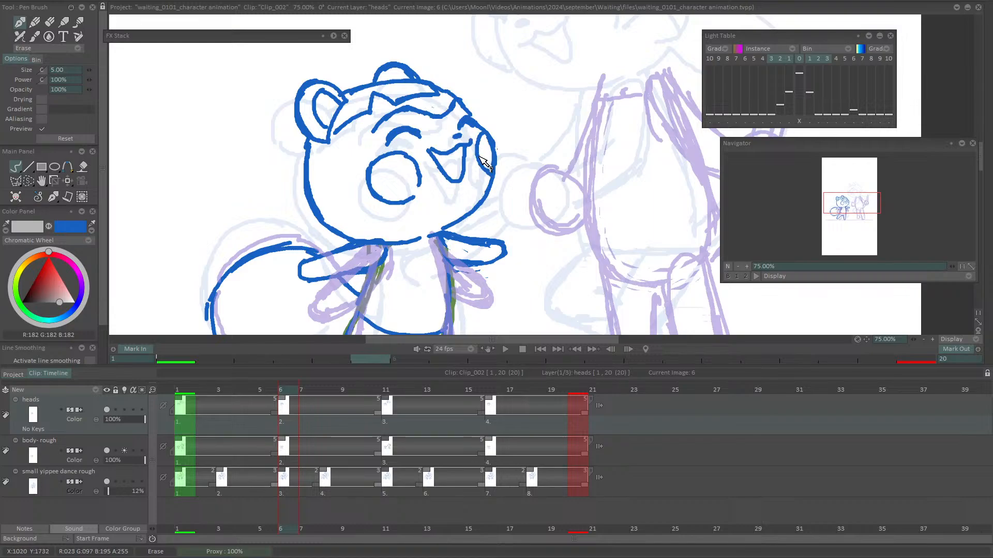
ctrl+click(533, 166)
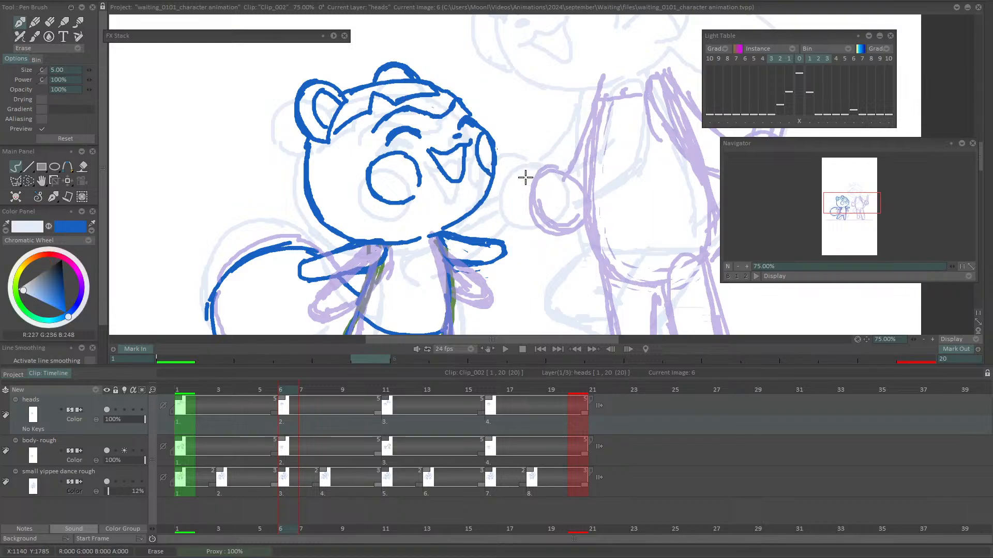
click(31, 294)
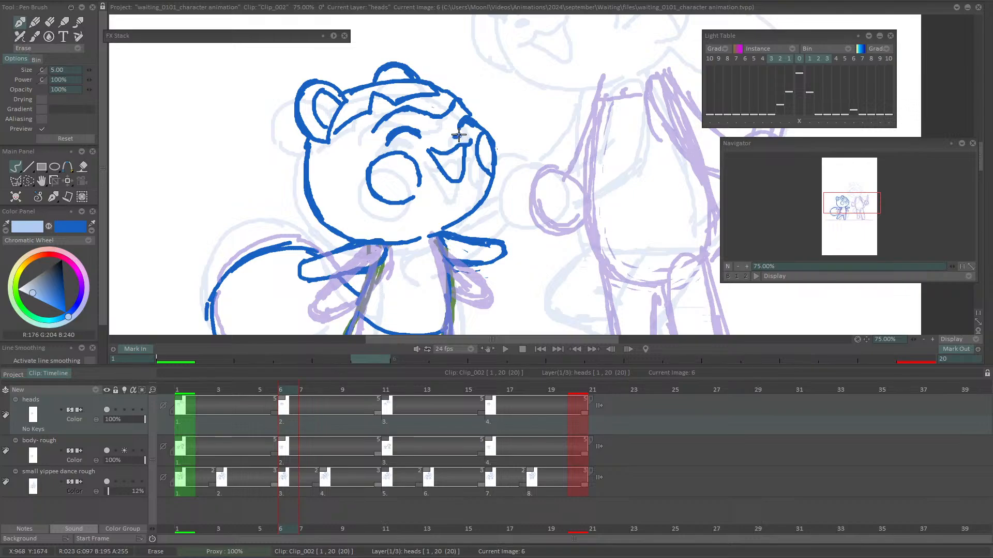
click(48, 227)
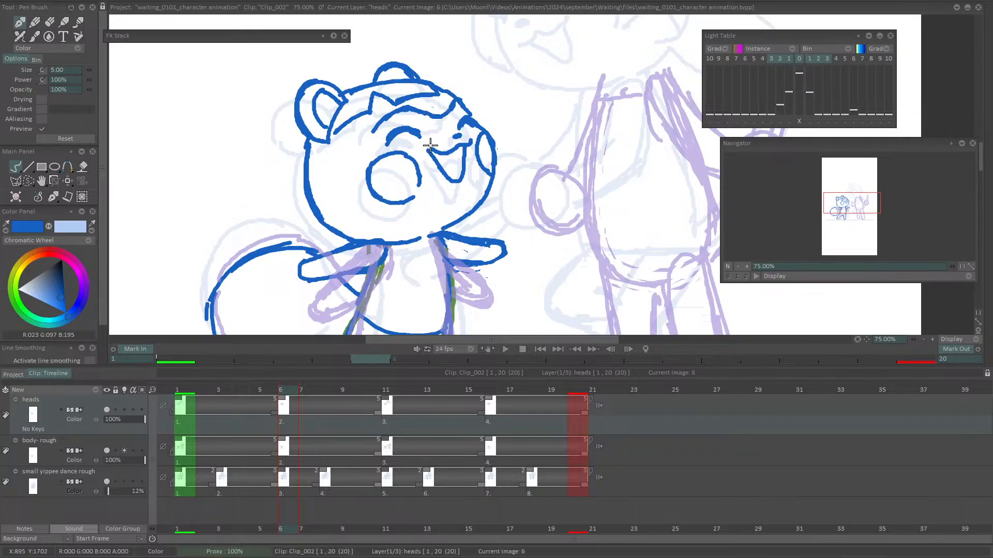
click(48, 226)
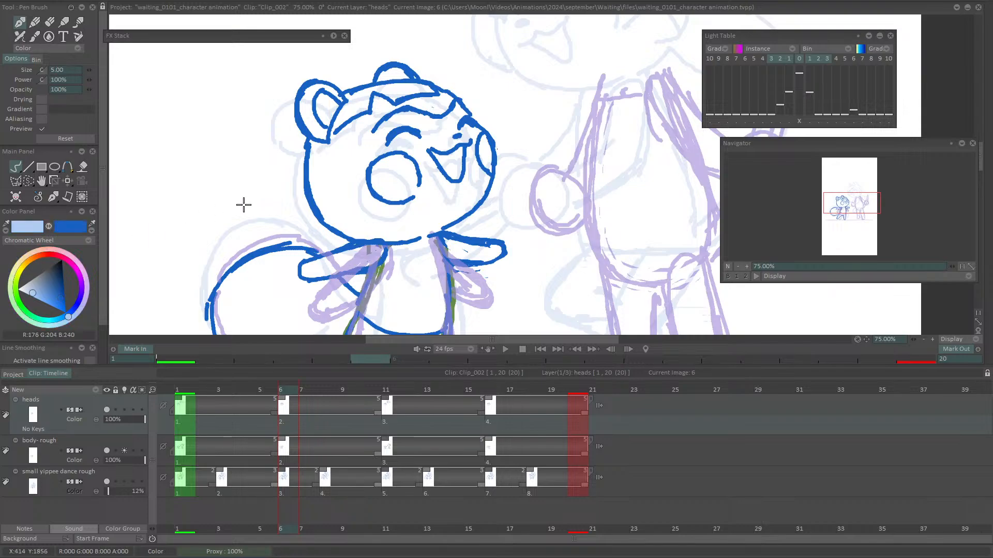
Sketch a light blue curved centre guide from the top of the small character's head down the face on frame 6
drag(388, 85, 453, 125)
key(ctrl+z)
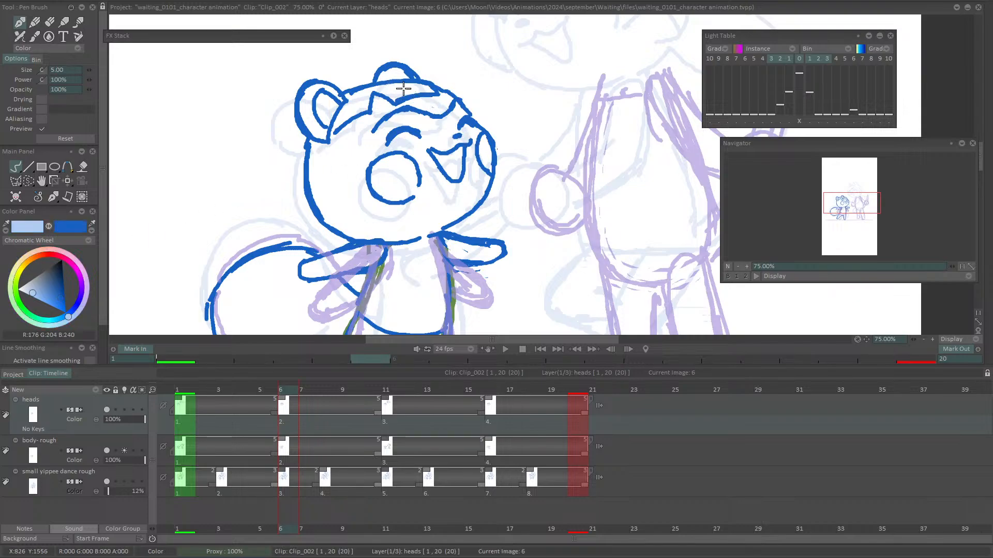
drag(389, 82, 458, 118)
key(ctrl+z)
mouse_move(393, 82)
mouse_down()
mouse_move(462, 126)
mouse_move(478, 169)
mouse_move(470, 137)
mouse_move(478, 182)
mouse_move(468, 215)
mouse_up()
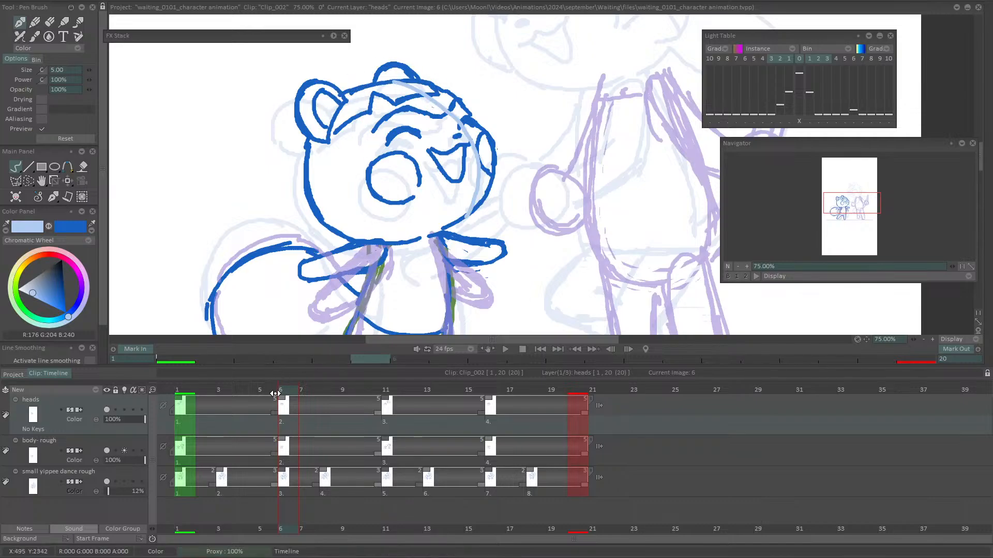
click(254, 393)
drag(253, 393, 297, 395)
Select the facial features and hair markings inside the small character's head outline on frame 6 and delete them
click(29, 181)
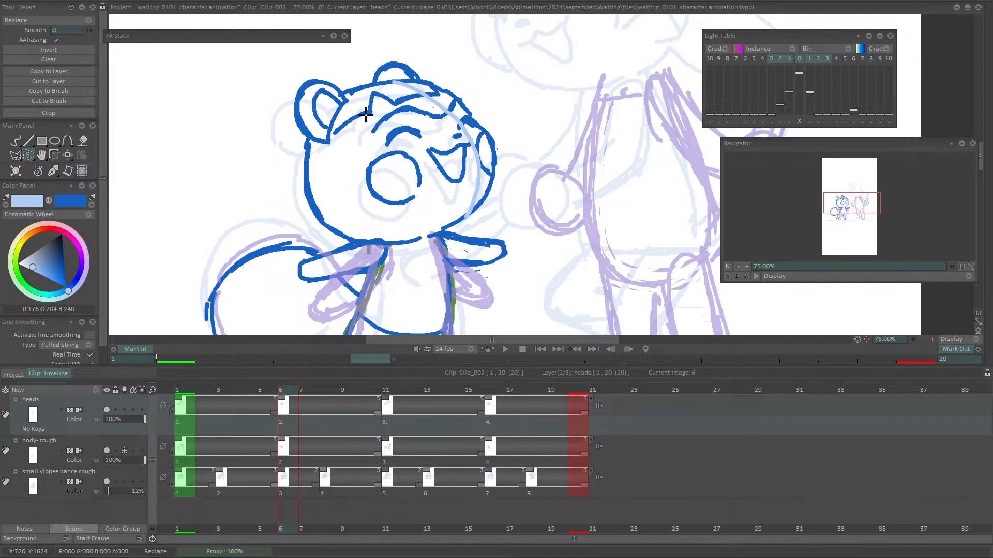
drag(382, 90, 354, 101)
key(ctrl+d)
mouse_move(364, 140)
mouse_down()
mouse_move(408, 224)
mouse_move(489, 178)
mouse_move(488, 148)
mouse_move(463, 112)
mouse_move(424, 84)
mouse_move(384, 93)
mouse_up()
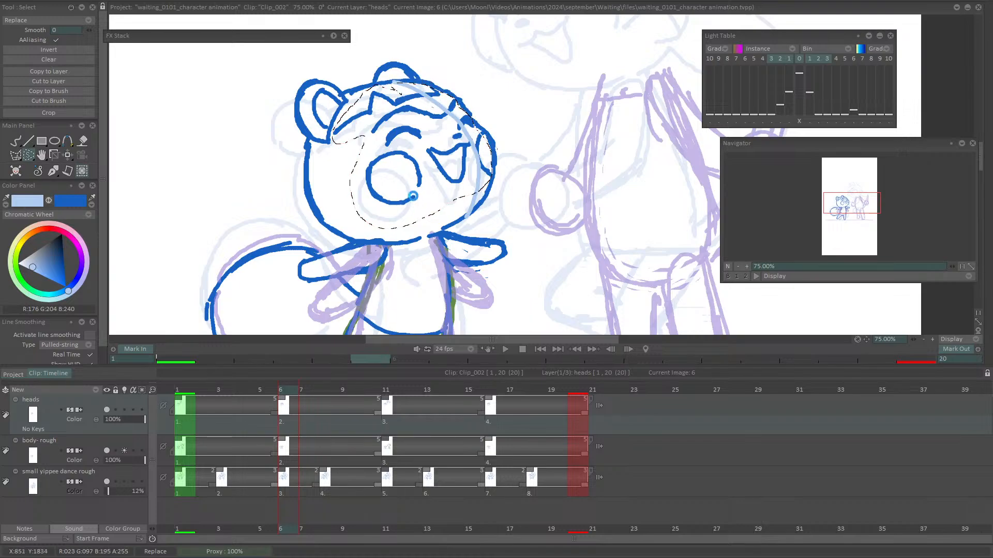
key(BackSpace)
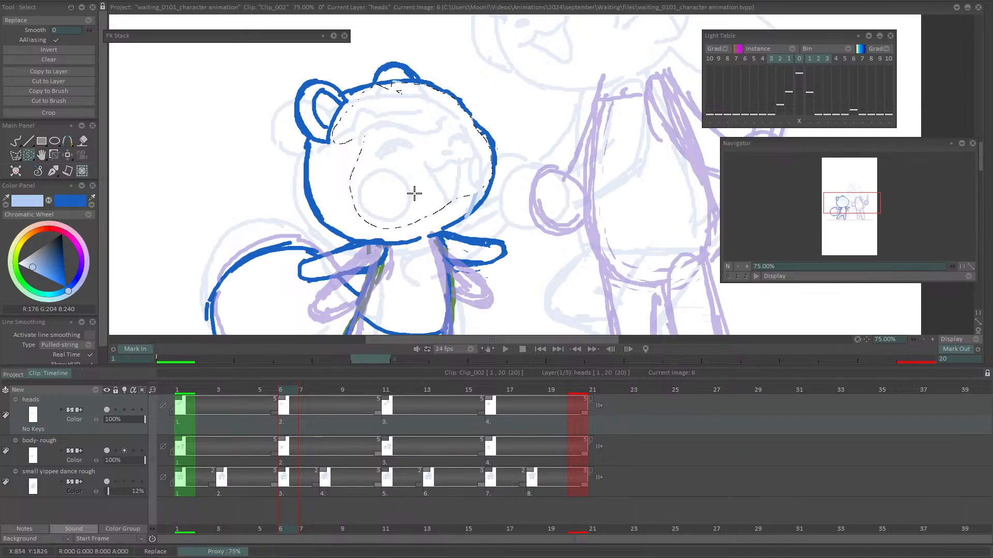
Draw a light blue curved centre line and a slanted eye line as face guides on the small character's emptied head
key(b)
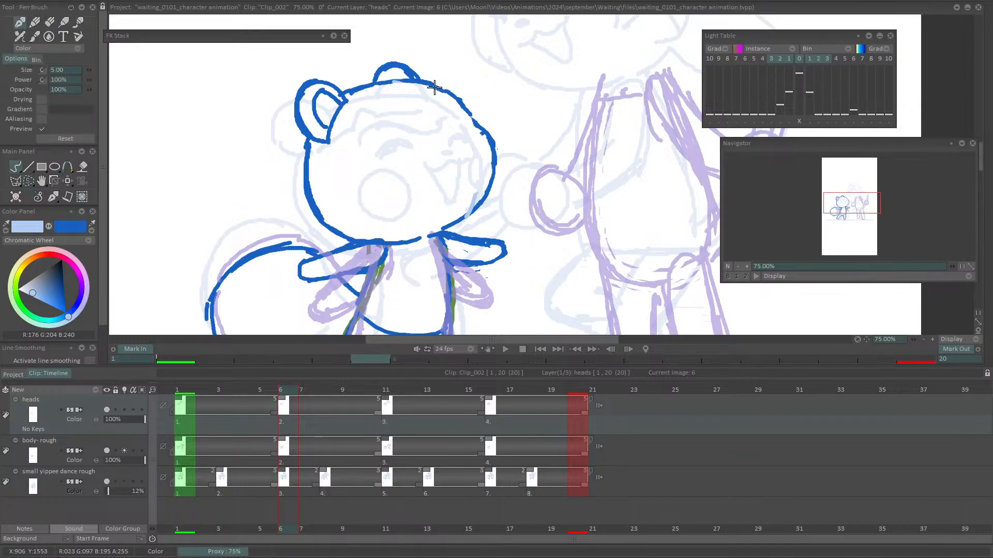
drag(393, 82, 438, 107)
key(ctrl+z)
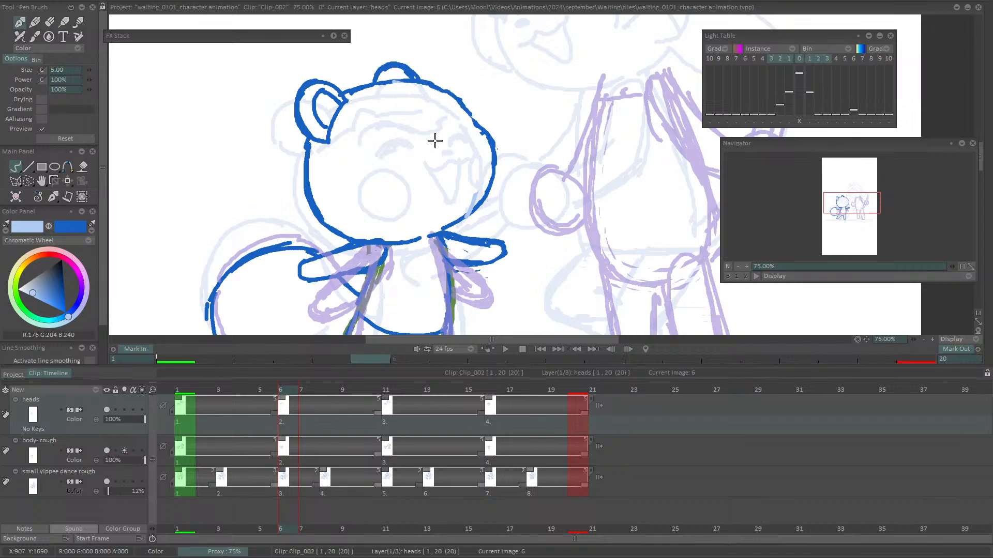
mouse_move(403, 83)
mouse_down()
mouse_move(445, 105)
mouse_move(478, 181)
mouse_up()
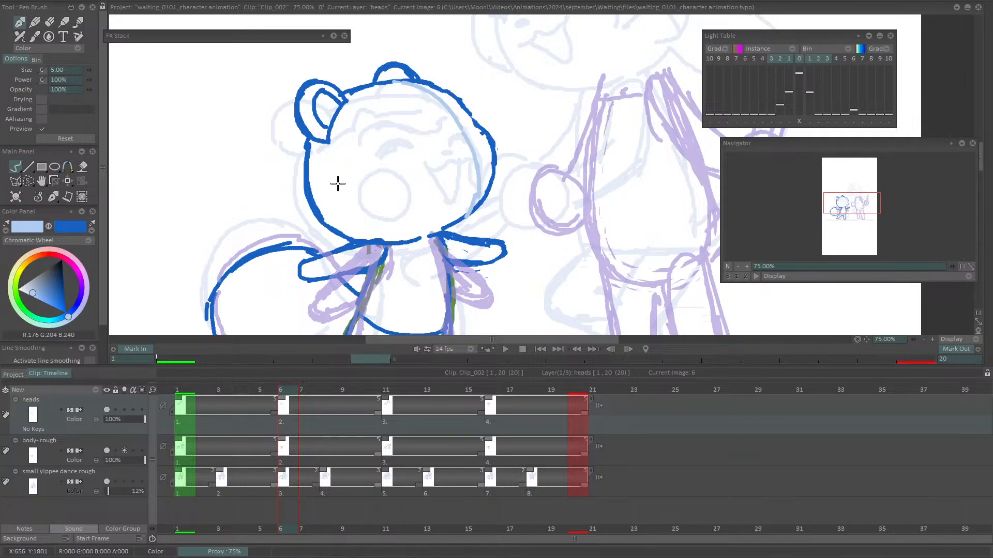
mouse_move(315, 191)
mouse_down()
mouse_move(343, 165)
mouse_move(456, 120)
mouse_up()
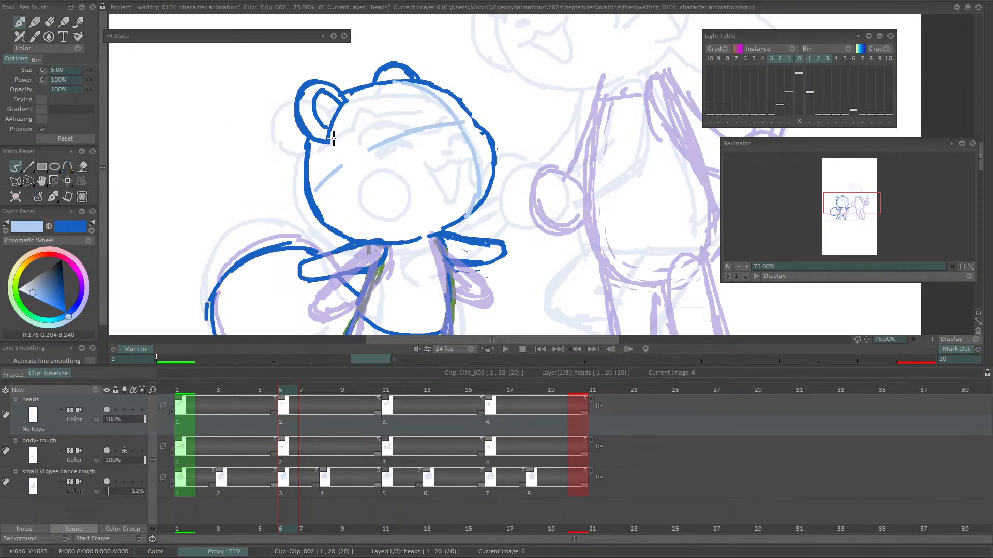
Draw the small character's closed eyes and lower hair line in dark blue (RGB 23, 97, 195) along the guides on frame 6
key(x)
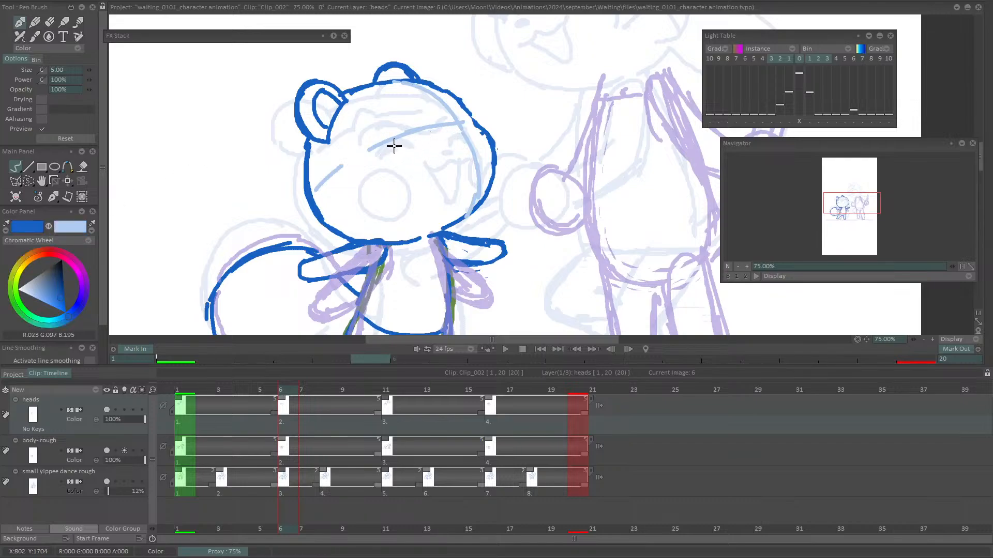
mouse_move(407, 136)
mouse_down()
mouse_move(433, 124)
mouse_move(415, 128)
mouse_move(468, 130)
mouse_move(468, 119)
mouse_up()
key(ctrl+z)
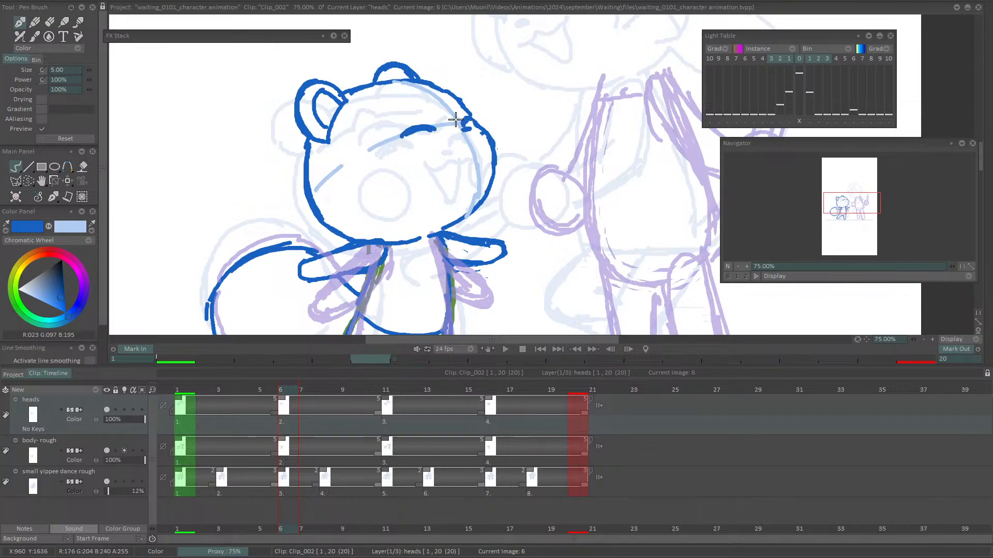
drag(383, 123, 449, 98)
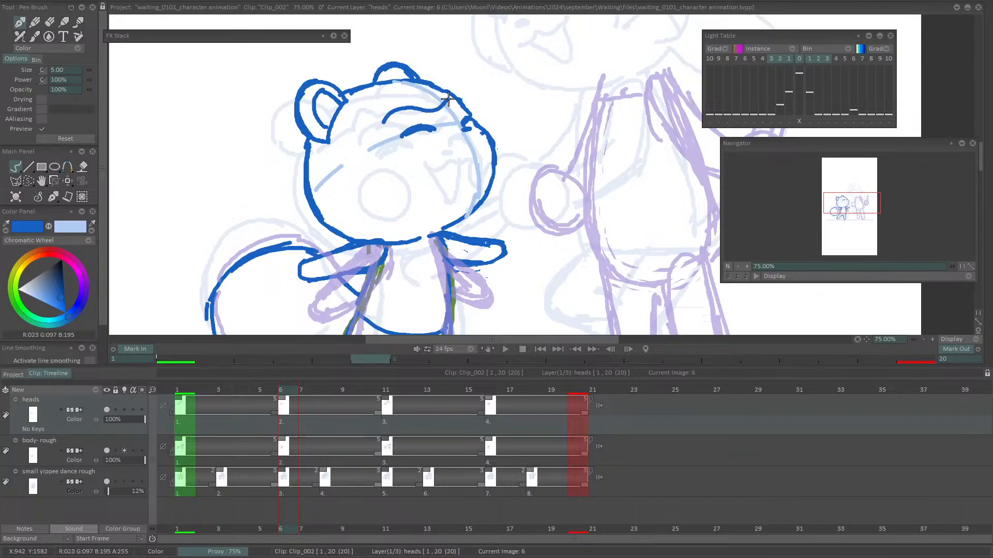
drag(378, 128, 428, 114)
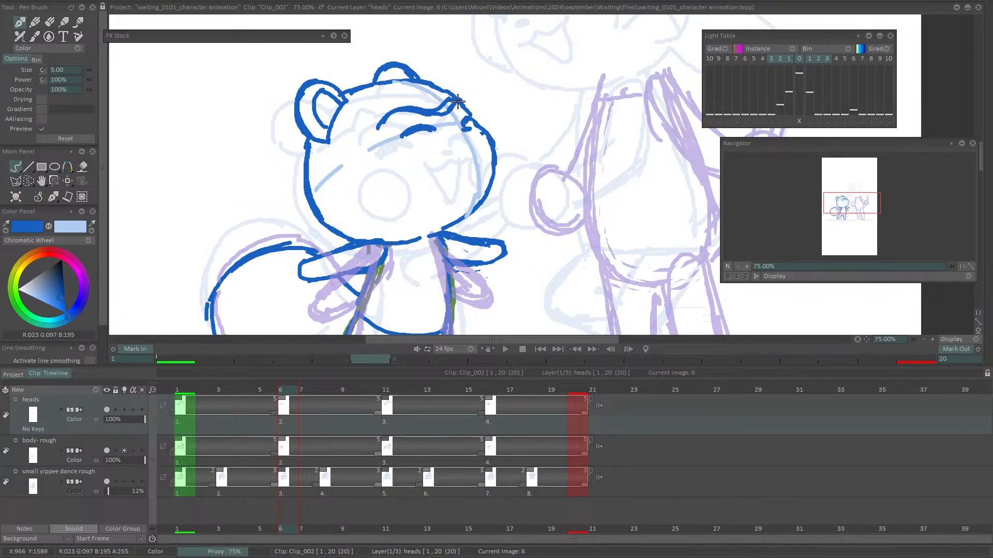
Clean up the hair line, then add the zigzag hair marking, open mouth, snout contour and round cheek to the small character's face
key(e)
drag(450, 109, 439, 109)
mouse_move(396, 105)
mouse_down()
mouse_move(439, 95)
mouse_move(377, 94)
mouse_move(379, 108)
mouse_move(343, 134)
mouse_up()
mouse_move(465, 128)
mouse_down()
mouse_move(455, 153)
mouse_move(482, 141)
mouse_move(474, 179)
mouse_move(457, 171)
mouse_move(478, 164)
mouse_move(478, 147)
mouse_move(464, 183)
mouse_move(449, 155)
mouse_up()
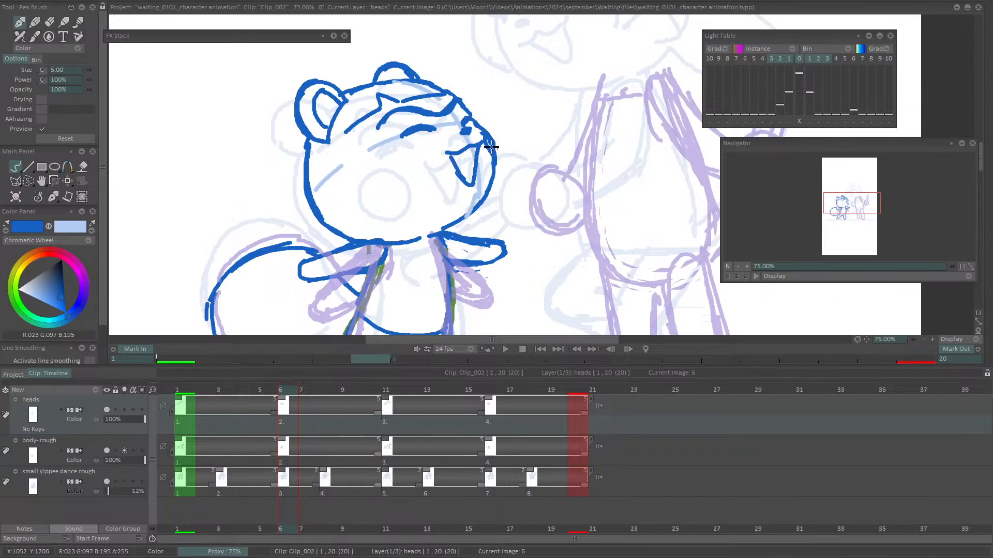
drag(472, 121, 495, 166)
mouse_move(399, 148)
mouse_down()
mouse_move(411, 190)
mouse_move(412, 166)
mouse_move(378, 182)
mouse_move(408, 153)
mouse_up()
key(ctrl+z)
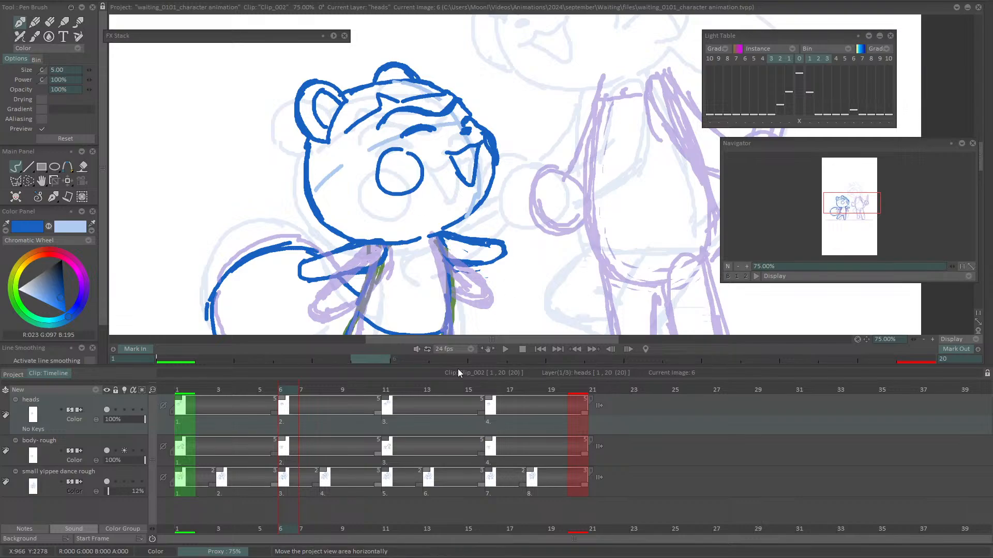
Rework the lower hair line above the small character's eye on frame 6 of the heads layer
mouse_move(292, 390)
mouse_down()
mouse_move(234, 390)
mouse_move(317, 398)
mouse_move(157, 414)
mouse_move(377, 408)
mouse_move(277, 409)
mouse_move(321, 409)
mouse_up()
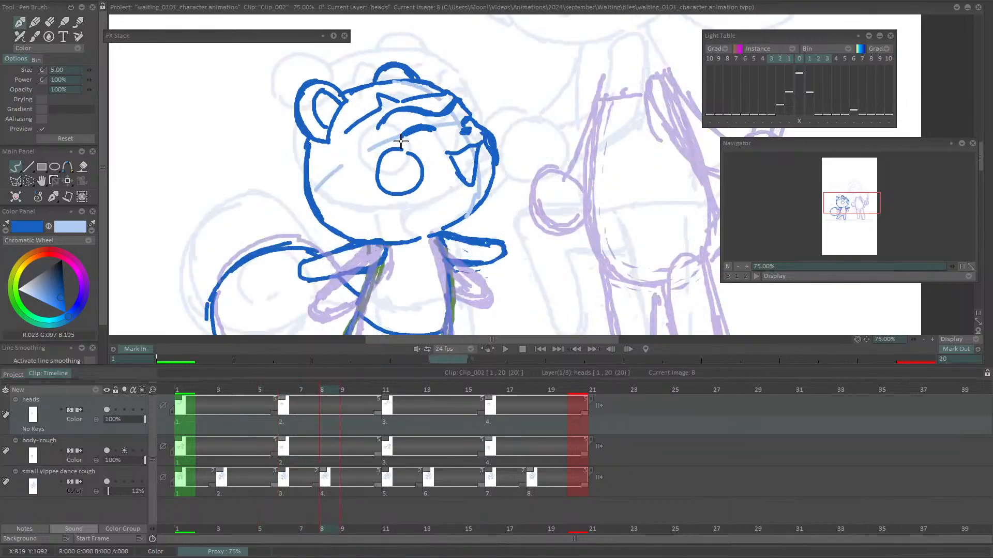
click(292, 408)
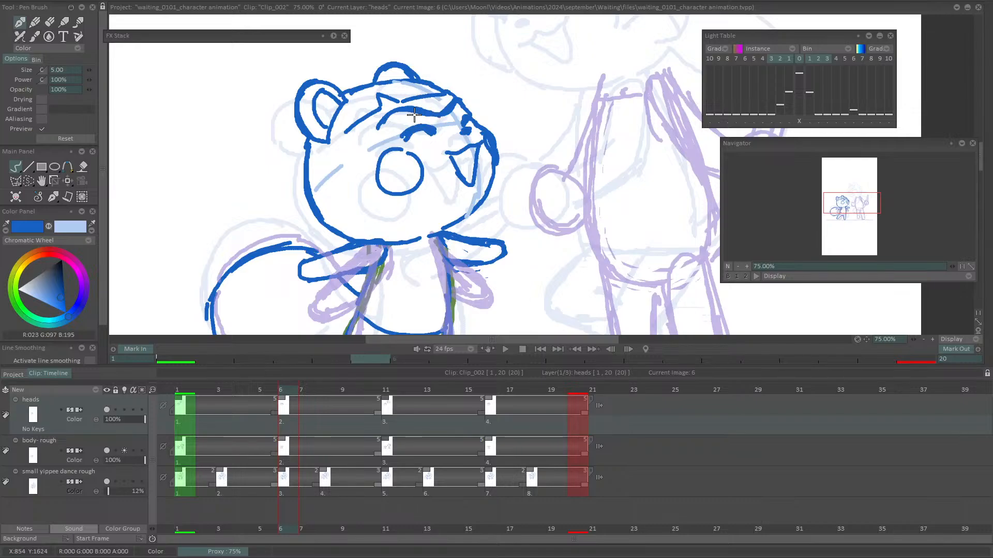
drag(397, 114, 436, 119)
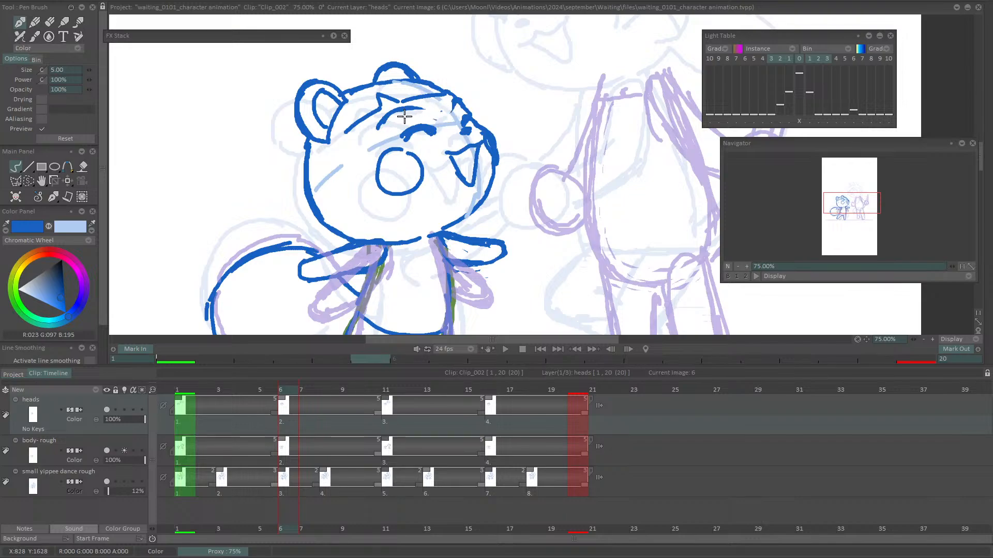
drag(382, 126, 431, 111)
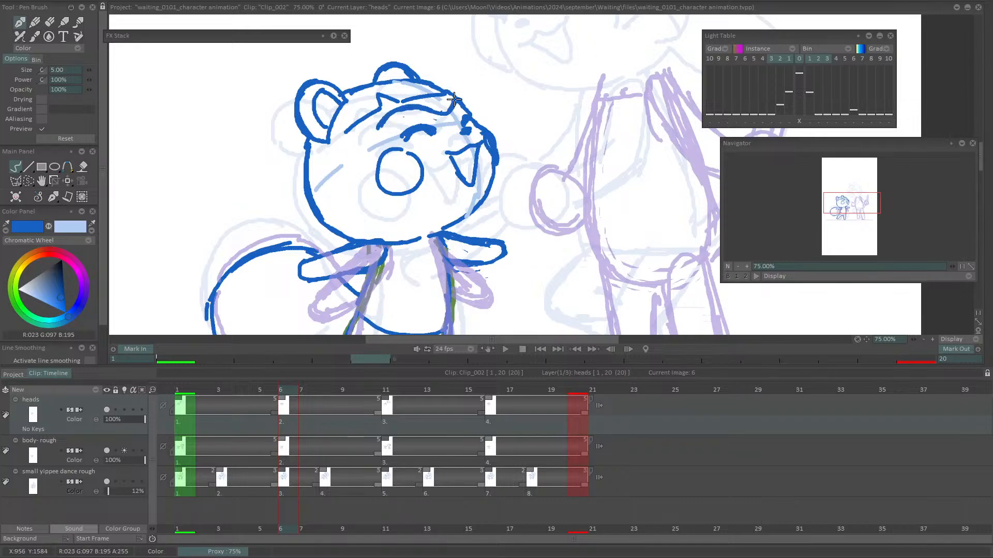
key(ctrl+z)
Play the whole dance animation from frame 1, then compare the poses on frames 6 and 16
drag(285, 393, 192, 422)
click(738, 267)
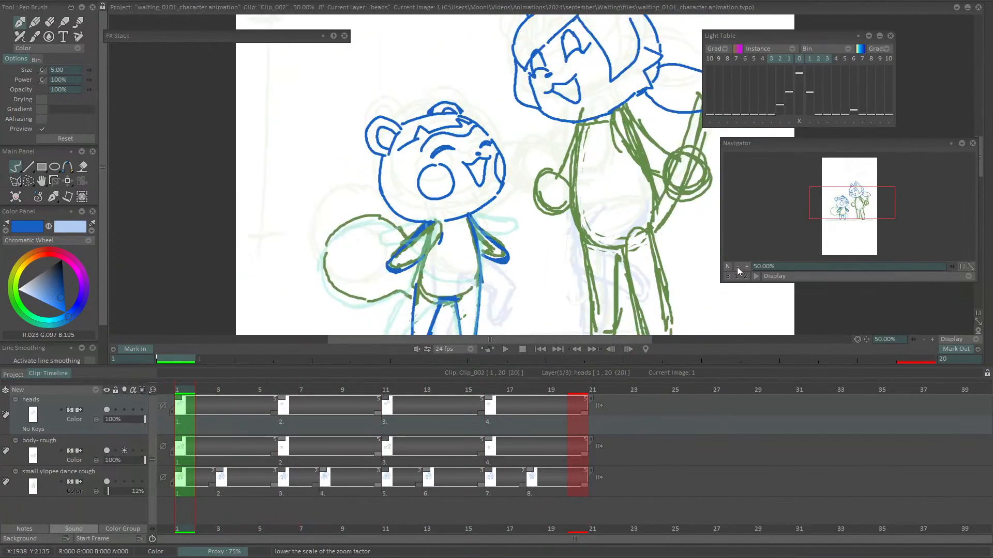
click(738, 267)
key(space)
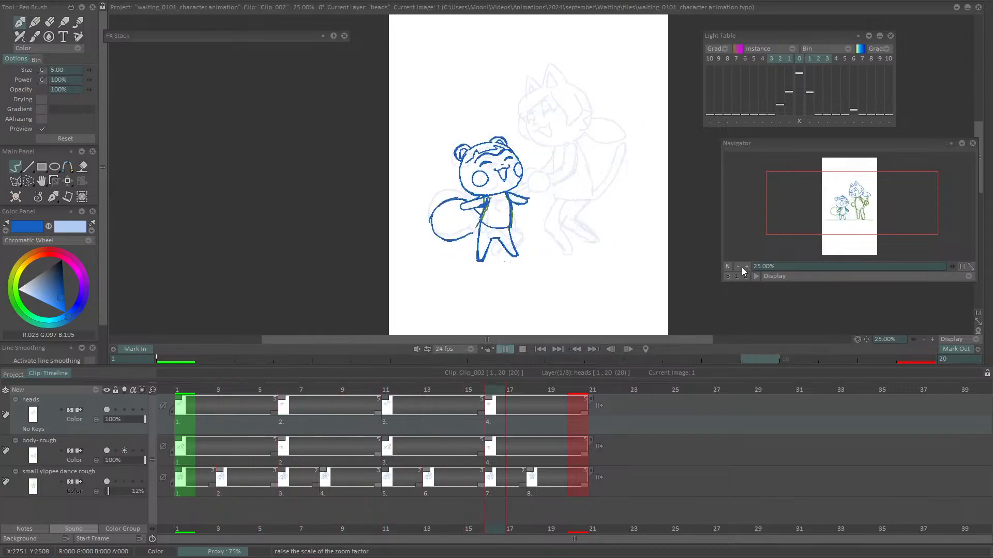
key(Return)
click(281, 391)
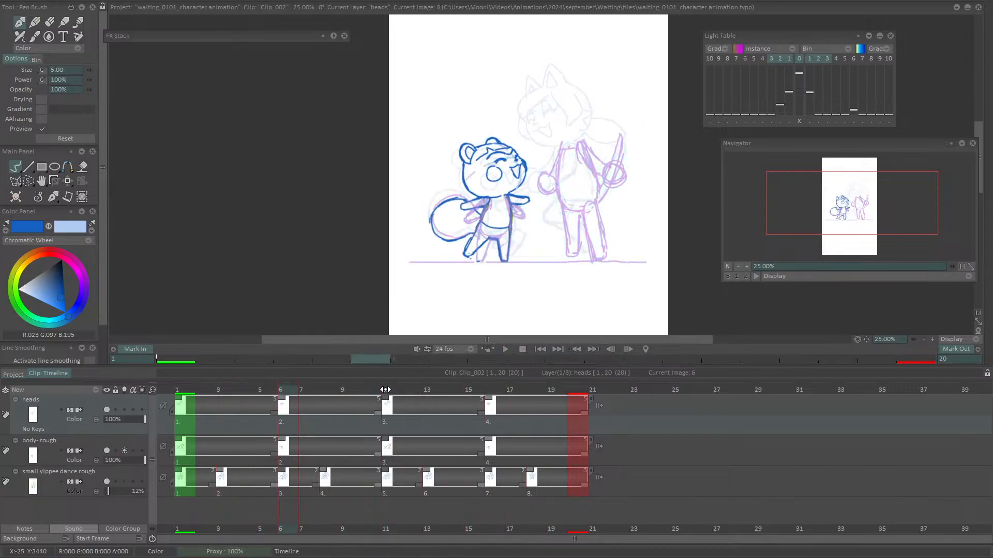
click(487, 390)
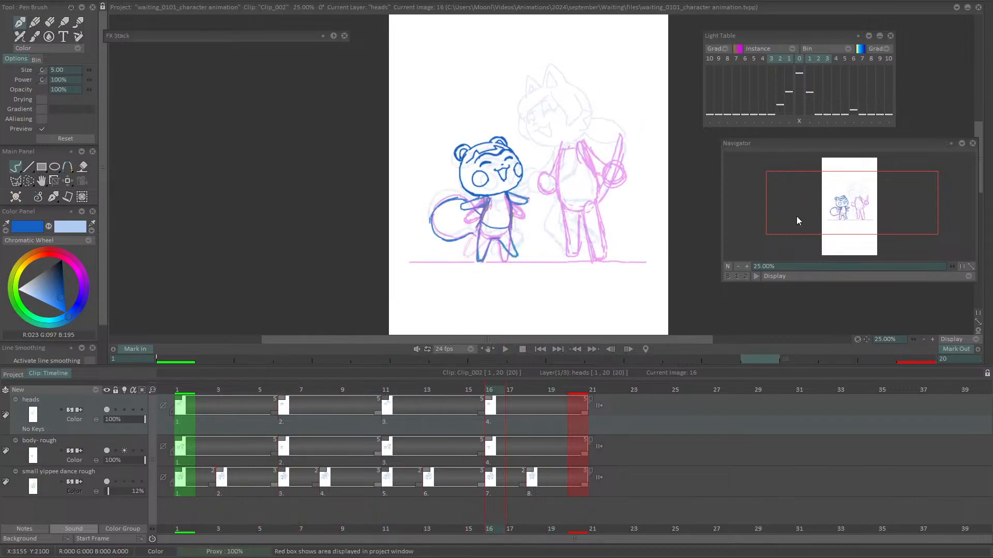
Select the small character's outstretched leg beneath the open arm on frame 16 of the body- rough layer, delete it and clear the selection
click(747, 267)
click(747, 268)
drag(854, 206, 849, 217)
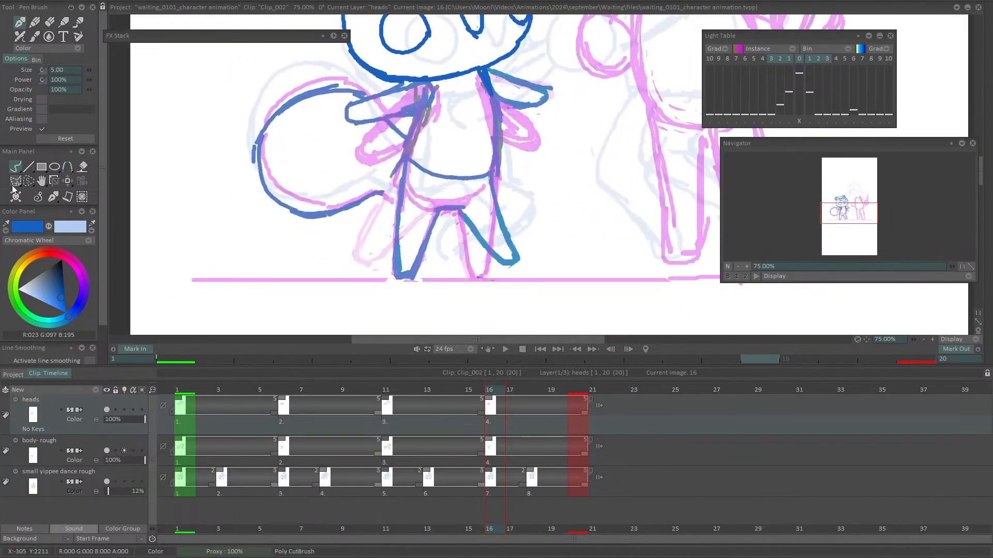
click(29, 182)
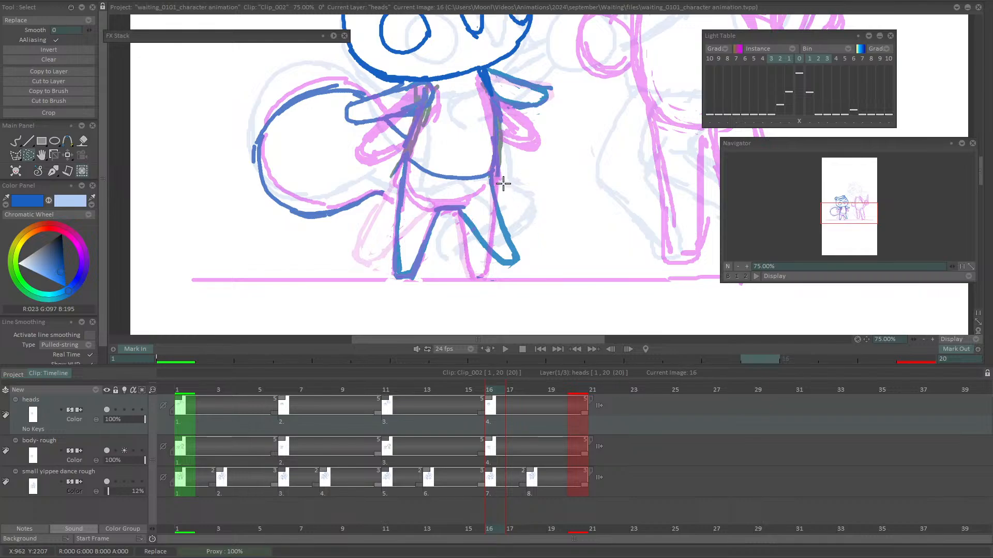
mouse_move(502, 183)
mouse_down()
mouse_move(517, 207)
mouse_move(520, 273)
mouse_move(451, 222)
mouse_up()
drag(481, 183, 498, 178)
click(42, 438)
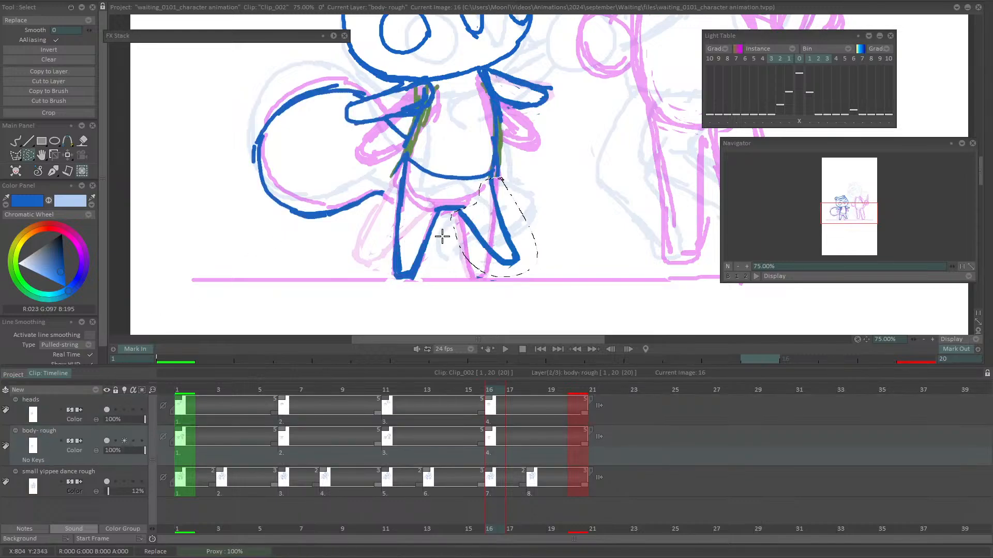
key(ctrl+x)
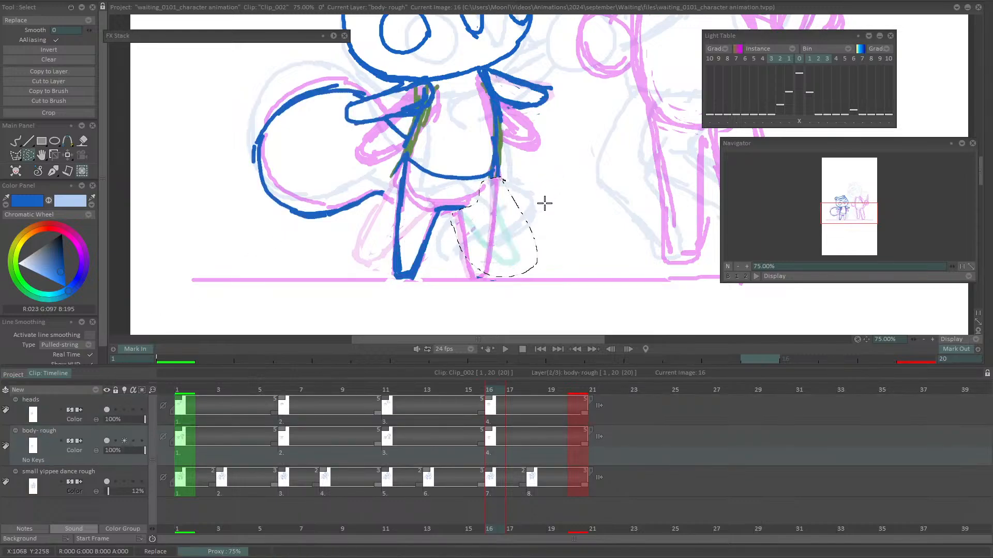
key(ctrl+d)
Redraw the small character's deleted leg on frame 16 kicked higher and outward, and erase the stray foot strokes
key(b)
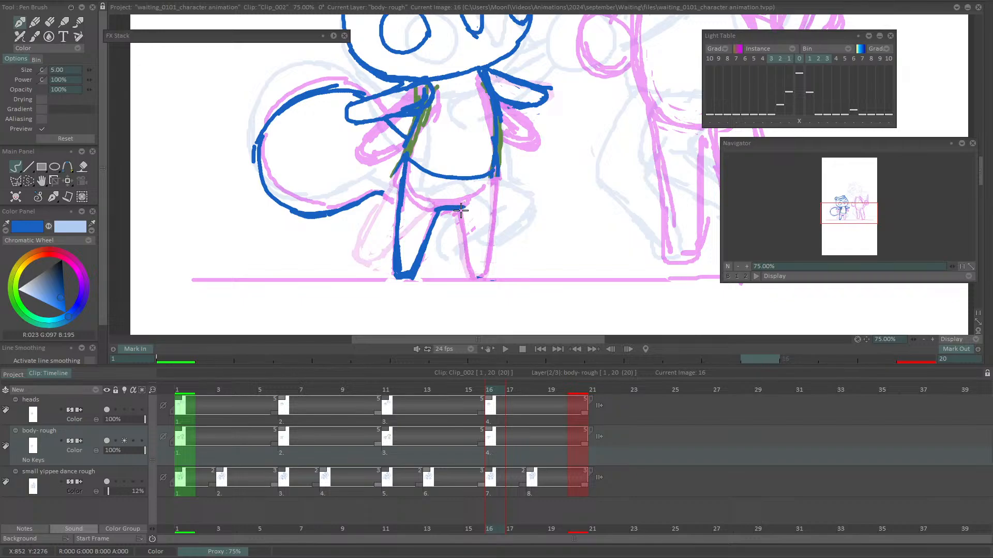
drag(494, 176, 537, 250)
drag(497, 276, 512, 269)
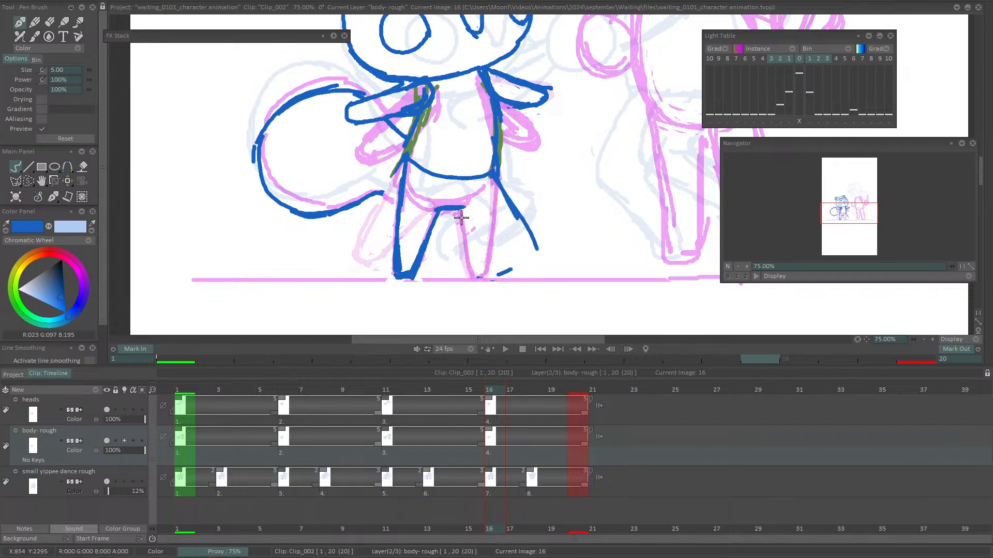
drag(462, 208, 511, 242)
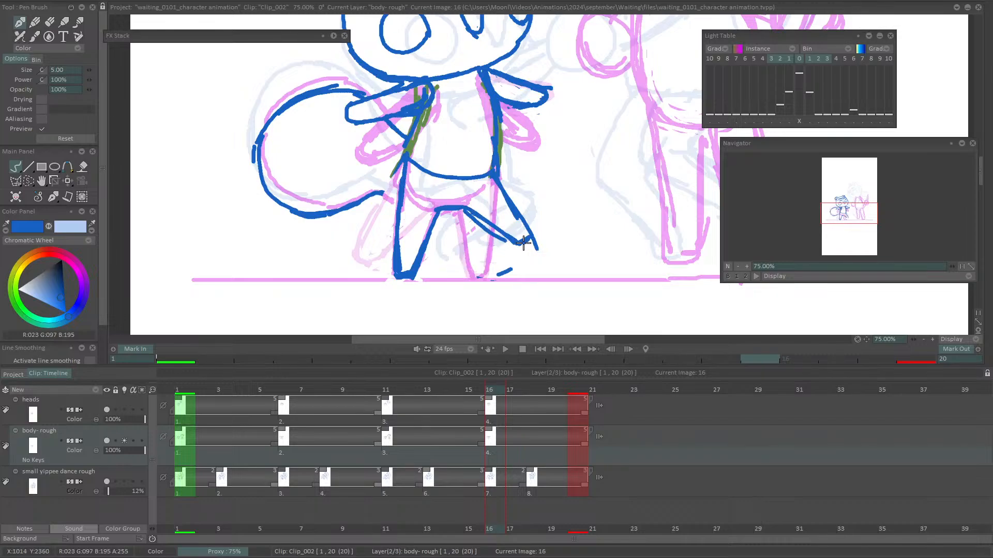
drag(489, 275, 532, 241)
mouse_move(473, 214)
mouse_down()
mouse_move(514, 240)
mouse_move(439, 210)
mouse_move(508, 243)
mouse_move(540, 234)
mouse_move(531, 271)
mouse_move(500, 265)
mouse_up()
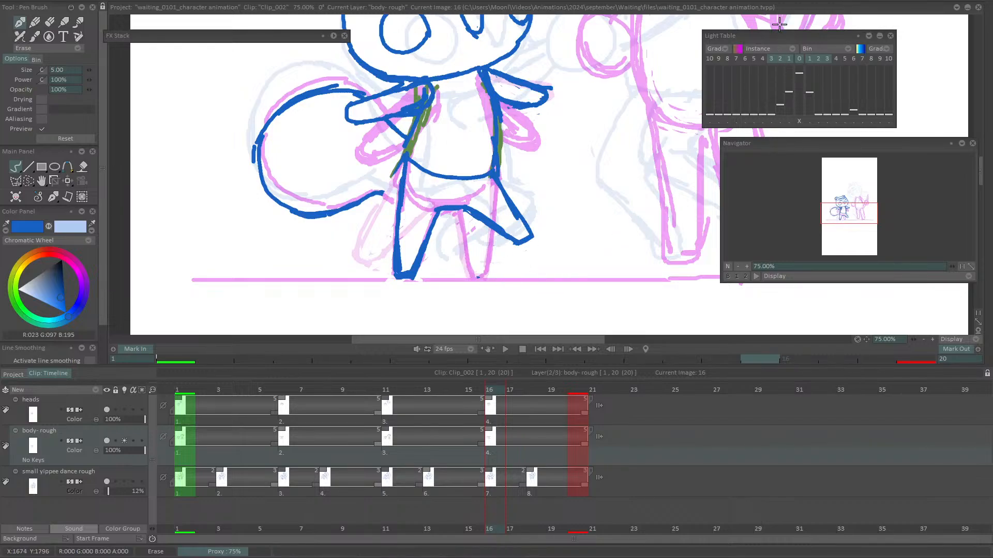
Play the dance animation with both characters in view to check the raised leg on frame 16
click(738, 267)
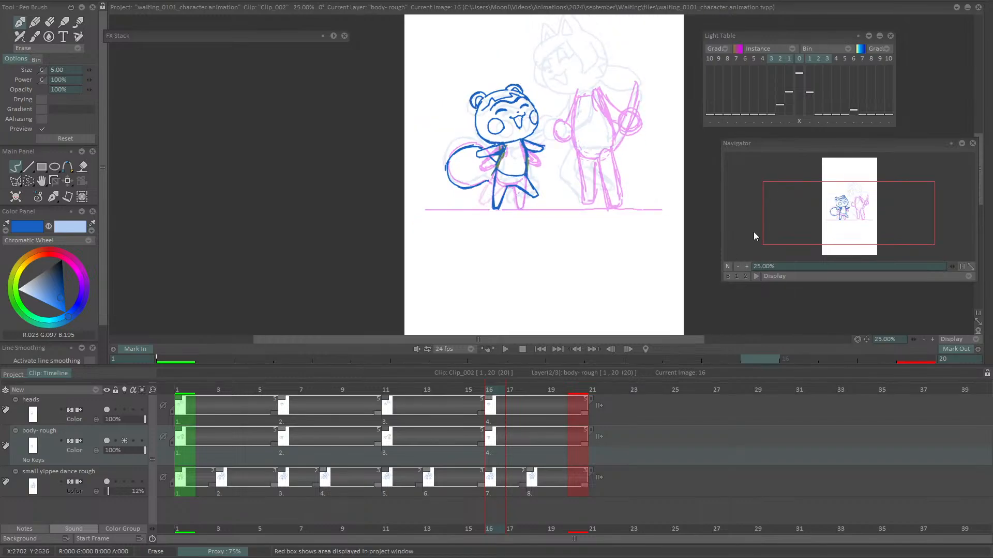
mouse_move(832, 218)
mouse_down()
mouse_move(816, 212)
mouse_move(825, 211)
mouse_up()
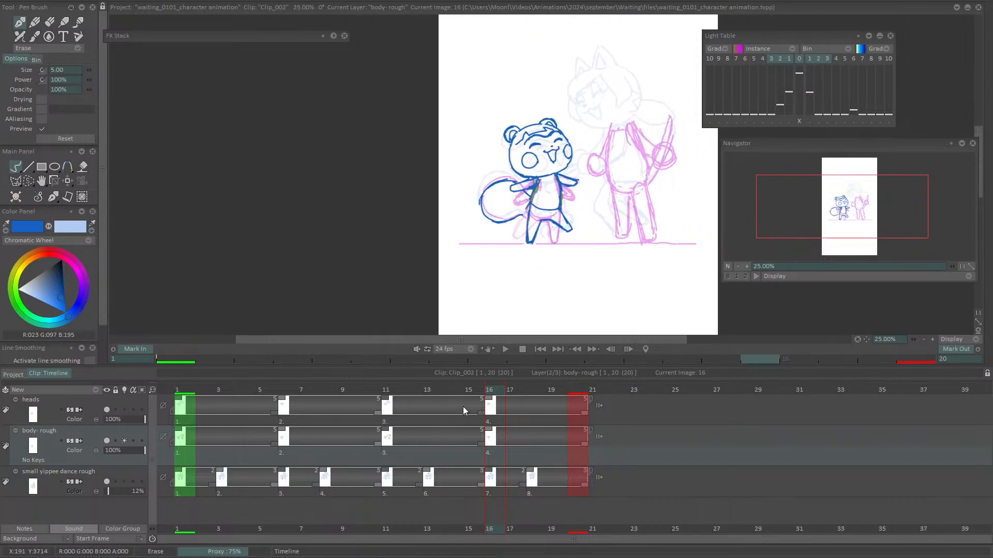
drag(484, 391, 228, 403)
key(Return)
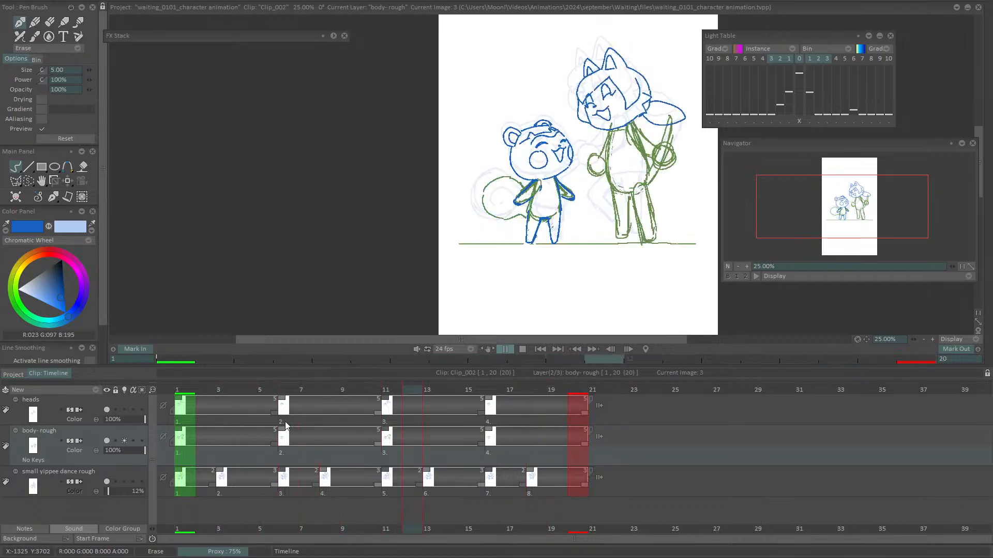
key(space)
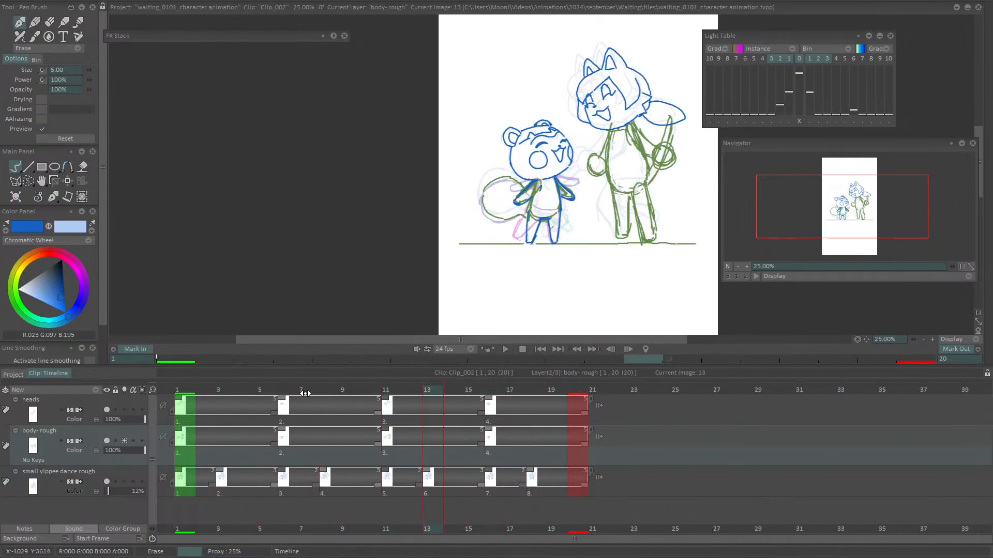
Erase the small character's outstretched leg on the tail side at frame 6 of the body- rough layer
click(747, 267)
click(746, 267)
click(747, 267)
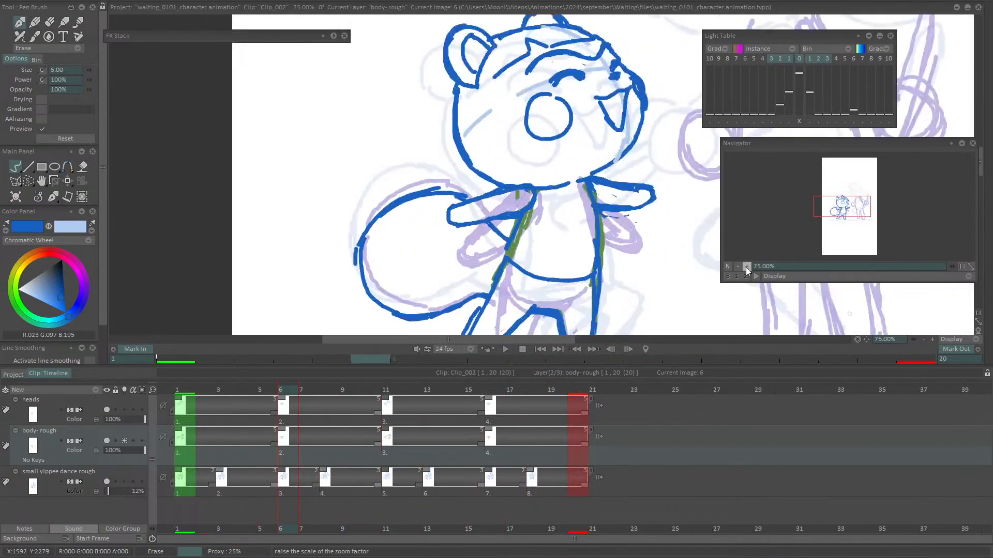
click(746, 267)
mouse_move(826, 216)
mouse_down()
mouse_move(838, 230)
mouse_move(829, 224)
mouse_up()
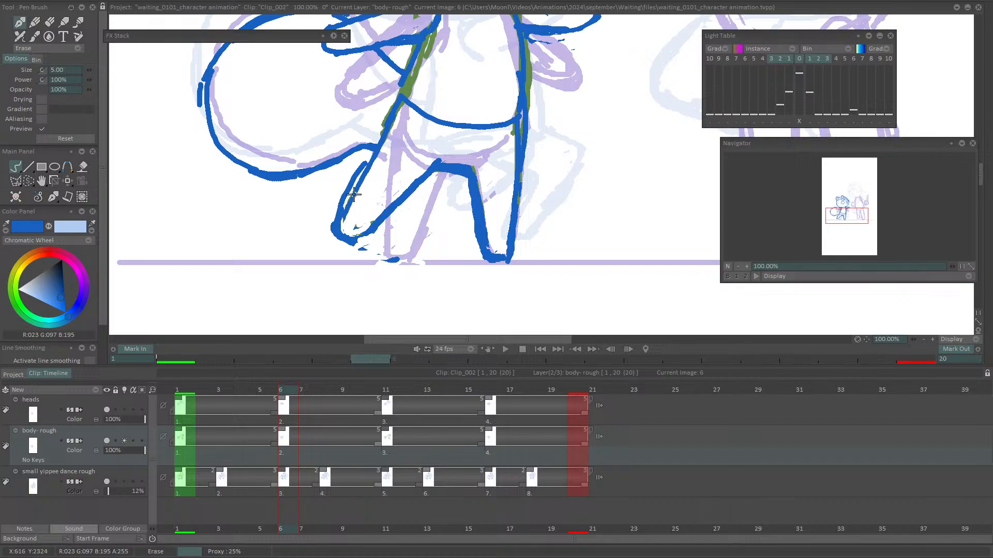
mouse_move(354, 194)
mouse_down()
mouse_move(345, 215)
mouse_move(398, 106)
mouse_move(328, 234)
mouse_move(340, 242)
mouse_move(379, 223)
mouse_move(332, 239)
mouse_up()
mouse_move(346, 197)
mouse_down()
mouse_move(393, 209)
mouse_move(437, 163)
mouse_up()
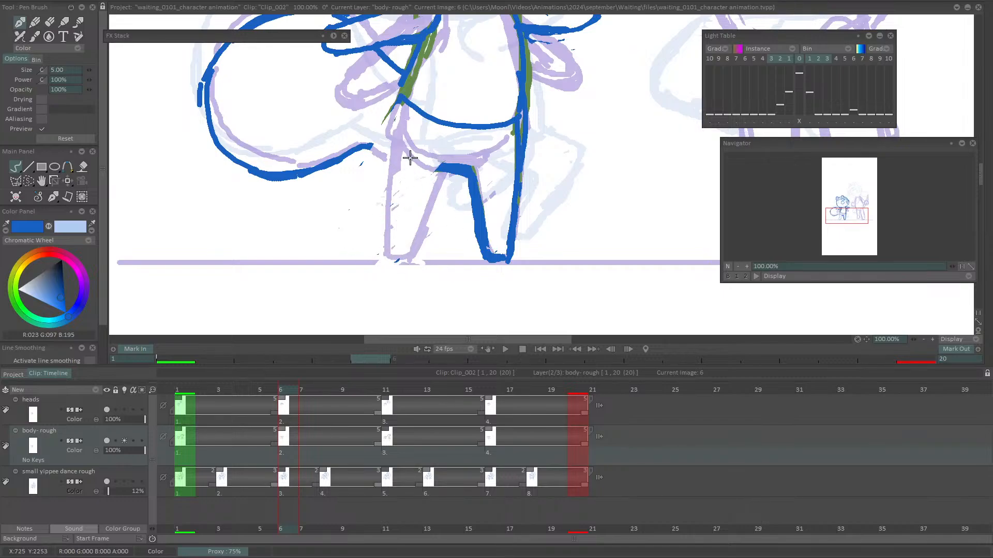
Redraw the tail-side leg on frame 6 kicked higher across the tail, and erase its excess inner strokes
mouse_move(397, 93)
mouse_down()
mouse_move(312, 202)
mouse_move(347, 208)
mouse_move(406, 161)
mouse_move(381, 177)
mouse_move(406, 162)
mouse_move(438, 166)
mouse_move(414, 158)
mouse_move(433, 167)
mouse_move(423, 160)
mouse_move(353, 198)
mouse_up()
mouse_move(426, 156)
mouse_down()
mouse_move(469, 164)
mouse_move(411, 182)
mouse_move(395, 161)
mouse_move(387, 165)
mouse_move(403, 147)
mouse_move(424, 148)
mouse_move(366, 175)
mouse_up()
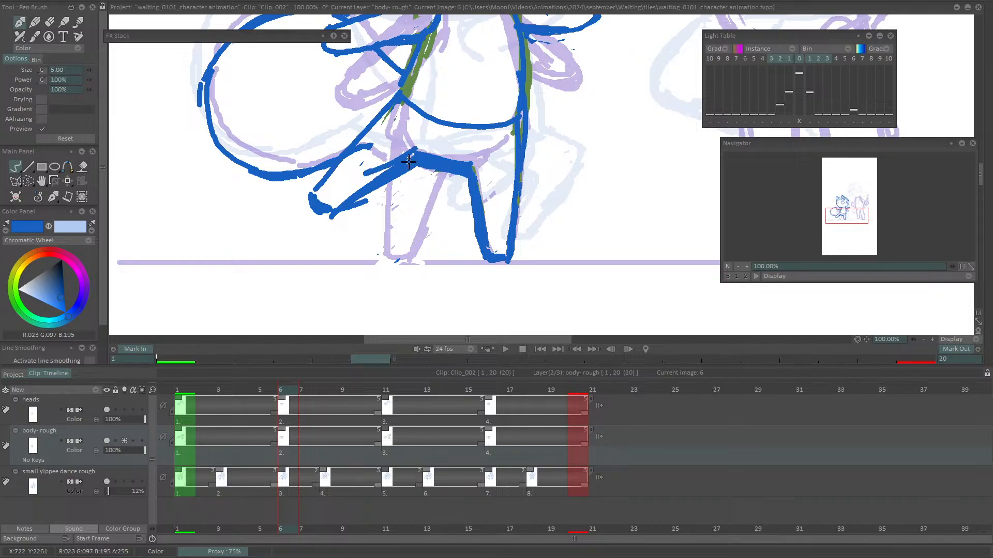
key(e)
drag(413, 151, 366, 173)
mouse_move(319, 225)
mouse_down()
mouse_move(424, 165)
mouse_move(452, 174)
mouse_move(493, 152)
mouse_move(448, 146)
mouse_move(475, 162)
mouse_move(410, 149)
mouse_move(383, 162)
mouse_move(431, 146)
mouse_move(377, 170)
mouse_move(395, 161)
mouse_move(425, 179)
mouse_up()
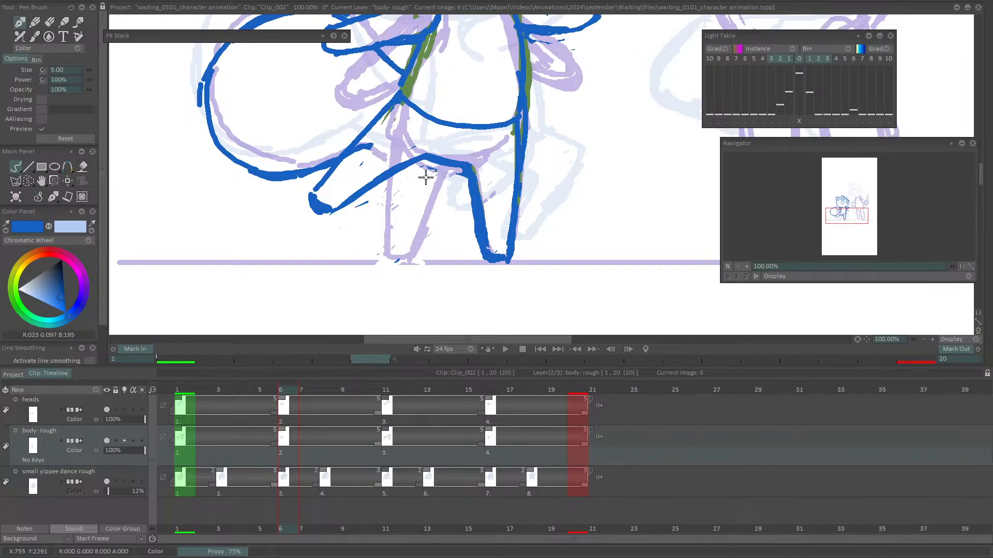
Play the dance animation from frame 1 with both characters in view to check the reworked leg kicks
click(737, 266)
click(737, 267)
click(736, 266)
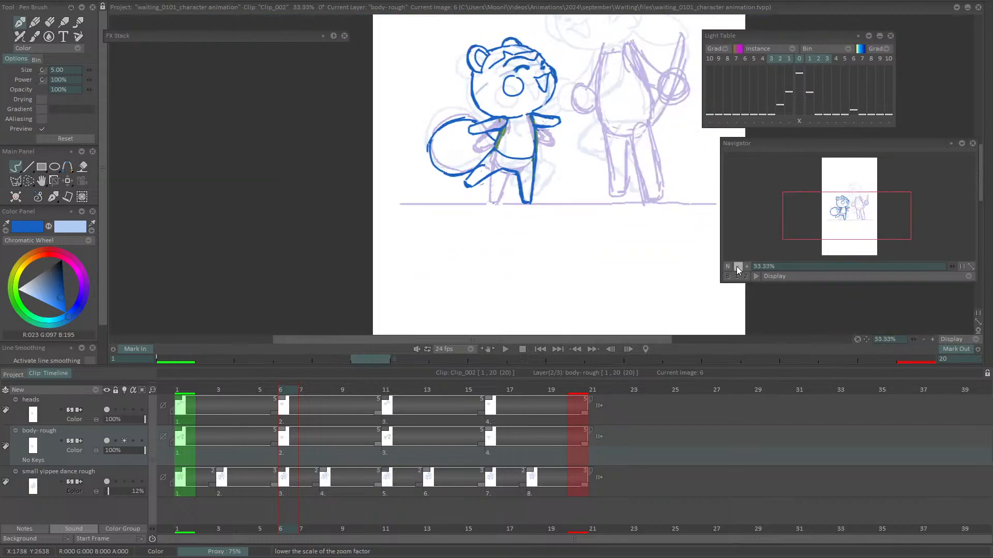
click(737, 267)
click(851, 197)
click(853, 200)
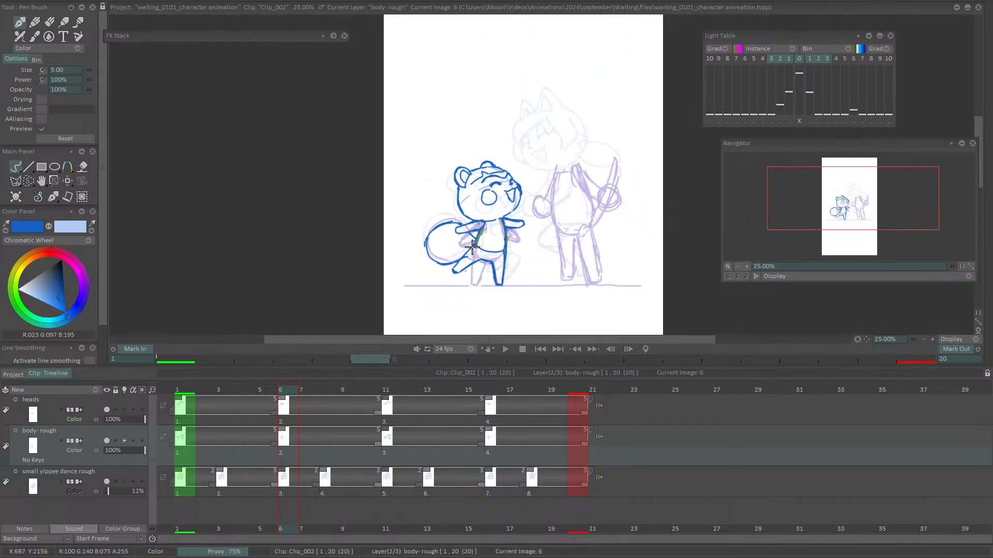
click(194, 397)
key(Return)
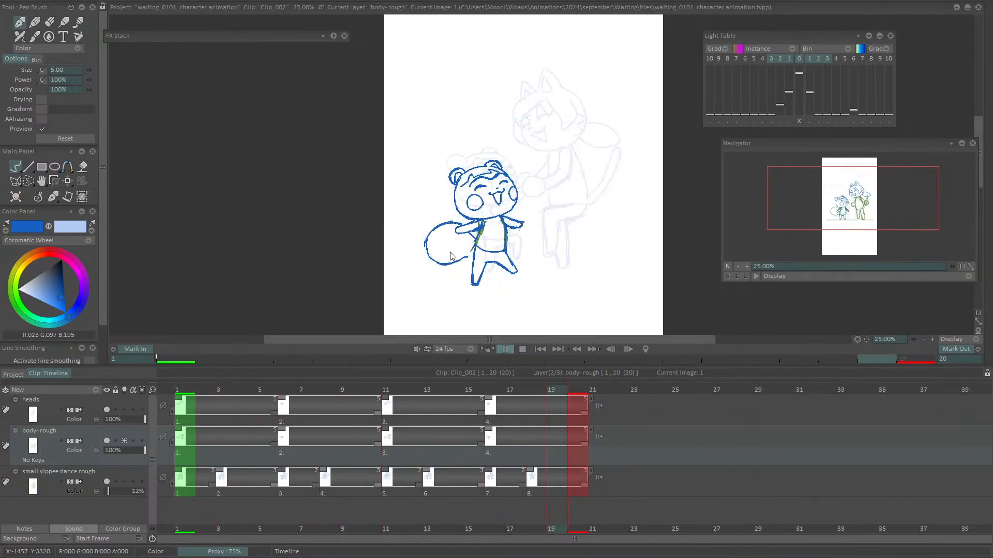
key(Return)
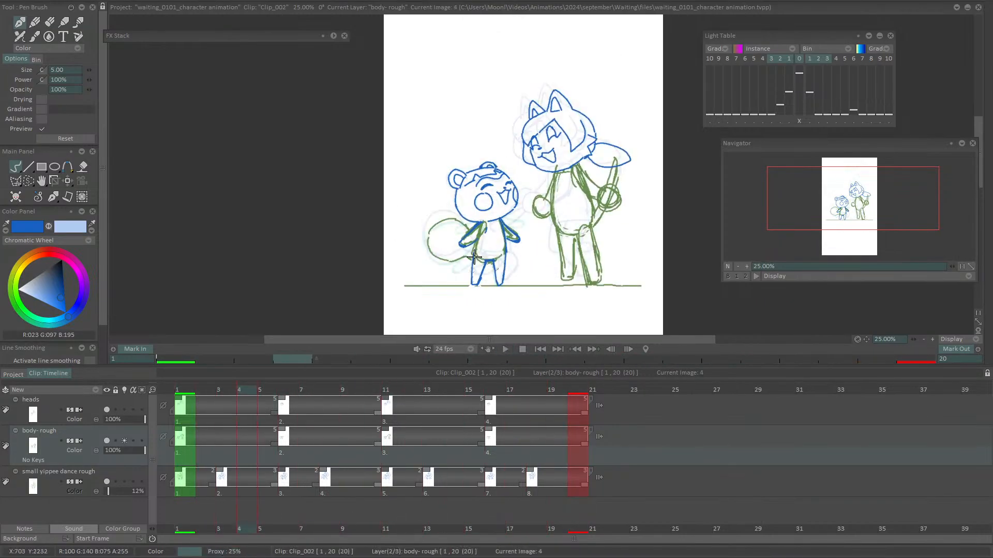
Add a new blank drawing at frame 4 on both the body- rough and heads layers
mouse_move(238, 391)
mouse_down()
mouse_move(226, 392)
mouse_move(529, 397)
mouse_move(521, 406)
mouse_move(218, 406)
mouse_move(549, 406)
mouse_move(301, 405)
mouse_move(326, 403)
mouse_move(228, 392)
mouse_move(241, 391)
mouse_up()
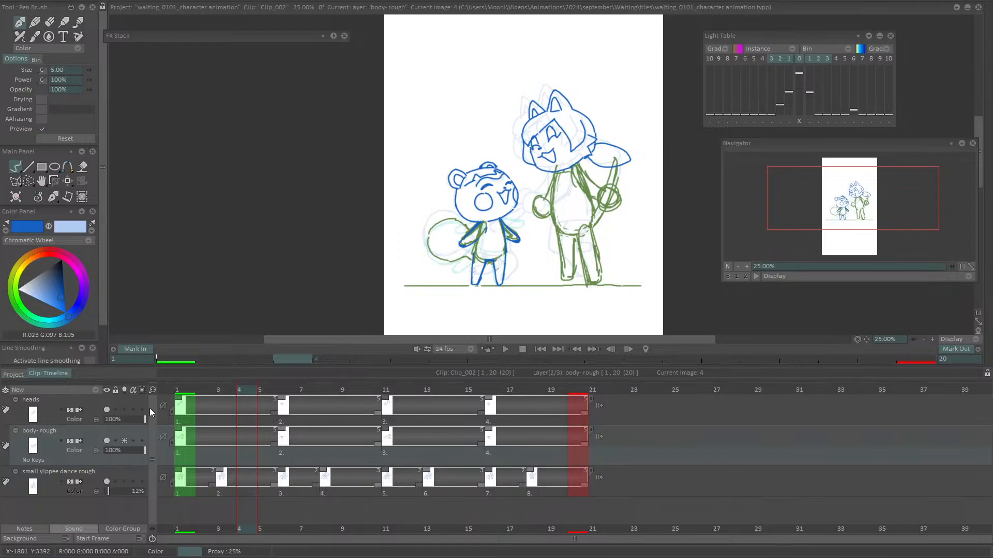
key(Return)
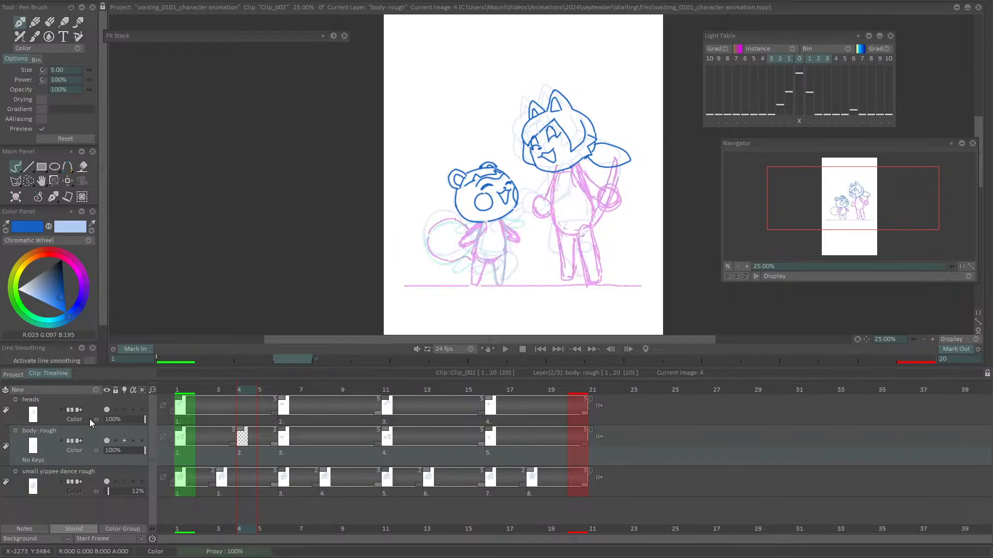
click(61, 411)
key(Return)
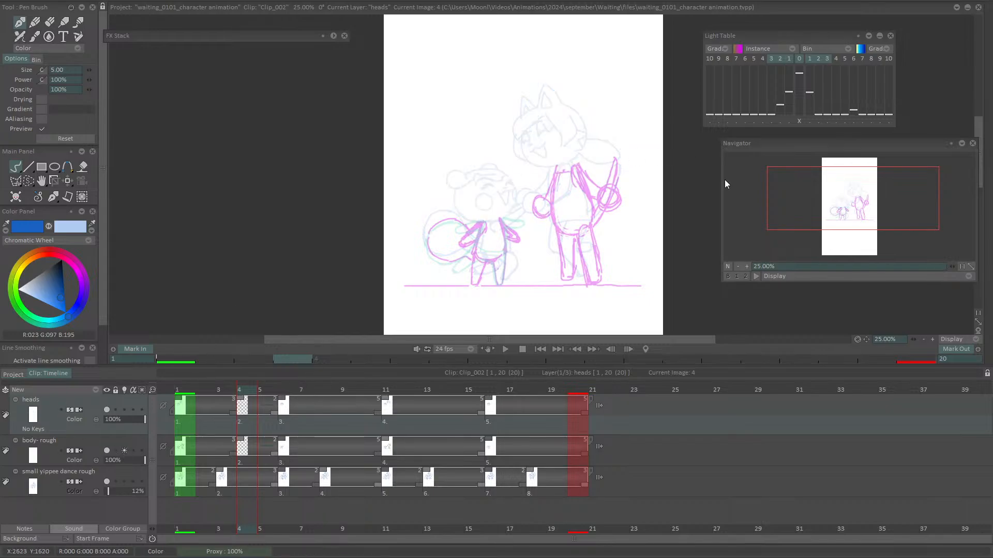
Draw the small character's legs at frame 4, the tail-side leg swung outward and the other planted on the ground line
scroll(747, 265, up, 1)
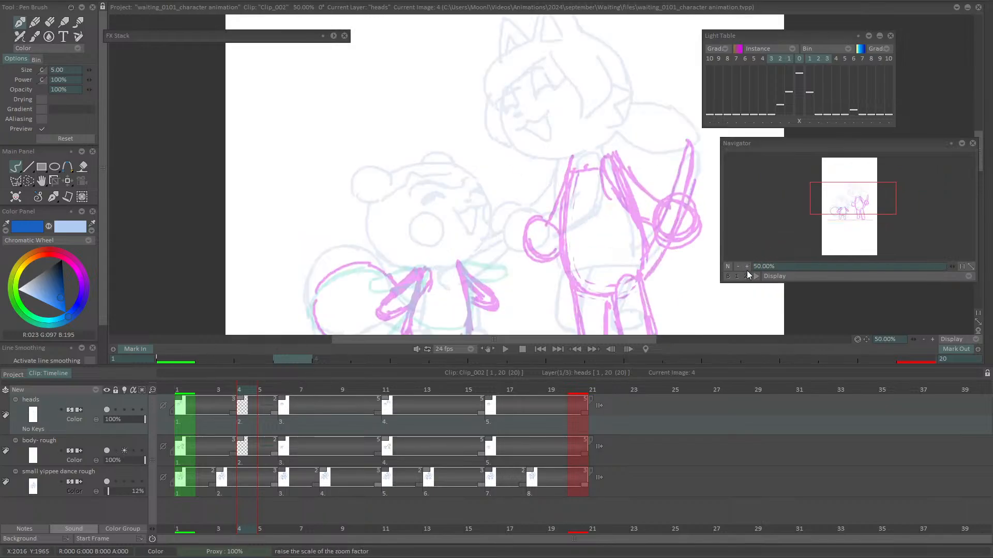
scroll(765, 262, up, 1)
drag(864, 188, 851, 213)
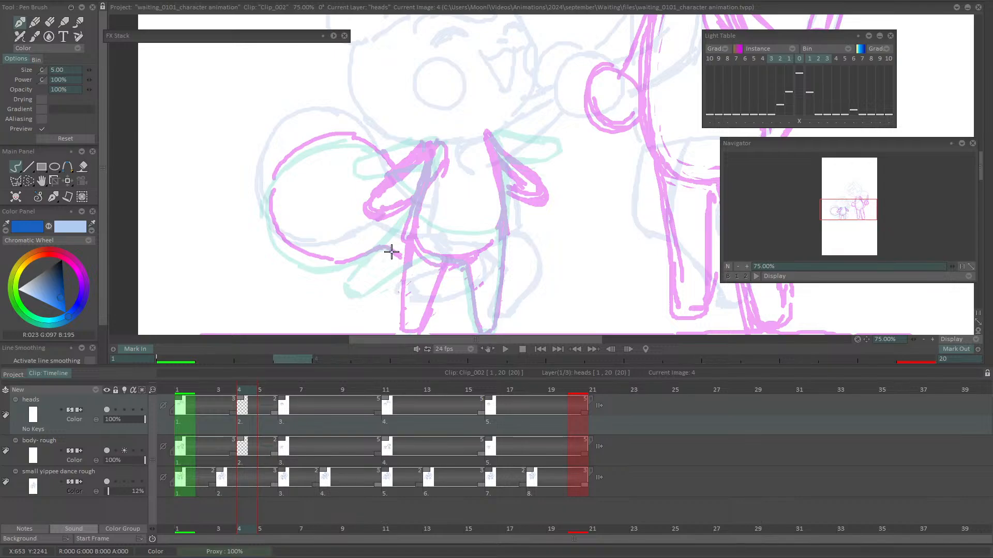
drag(836, 215, 838, 215)
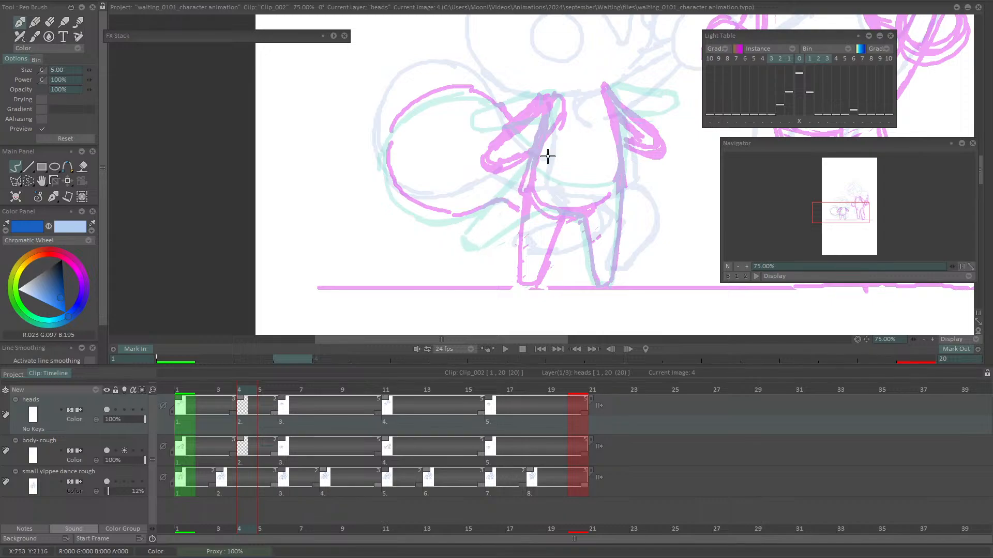
mouse_move(532, 164)
mouse_down()
mouse_move(471, 244)
mouse_move(473, 258)
mouse_move(518, 230)
mouse_up()
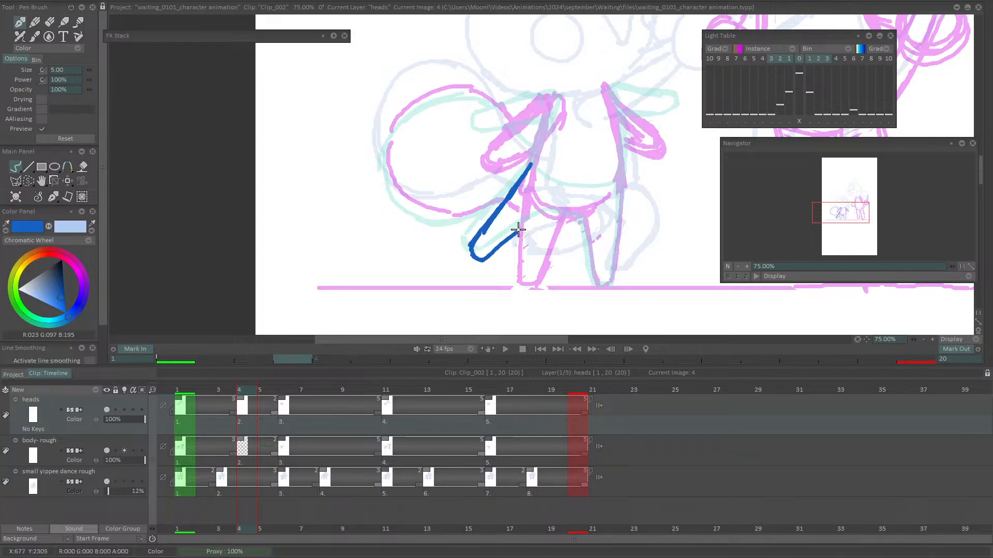
drag(477, 258, 548, 210)
mouse_move(511, 237)
mouse_down()
mouse_move(550, 210)
mouse_move(520, 231)
mouse_move(541, 214)
mouse_move(576, 217)
mouse_move(604, 284)
mouse_up()
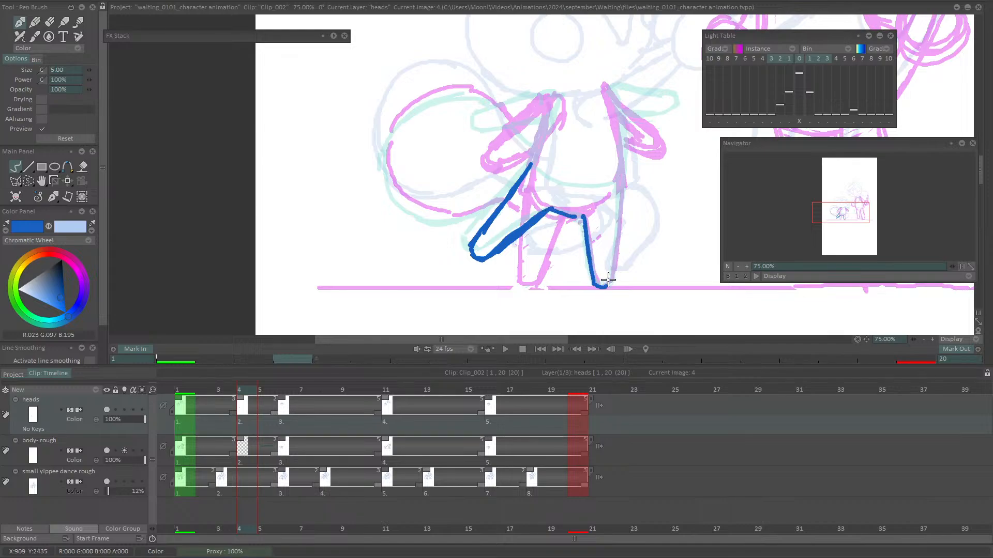
drag(623, 185, 608, 280)
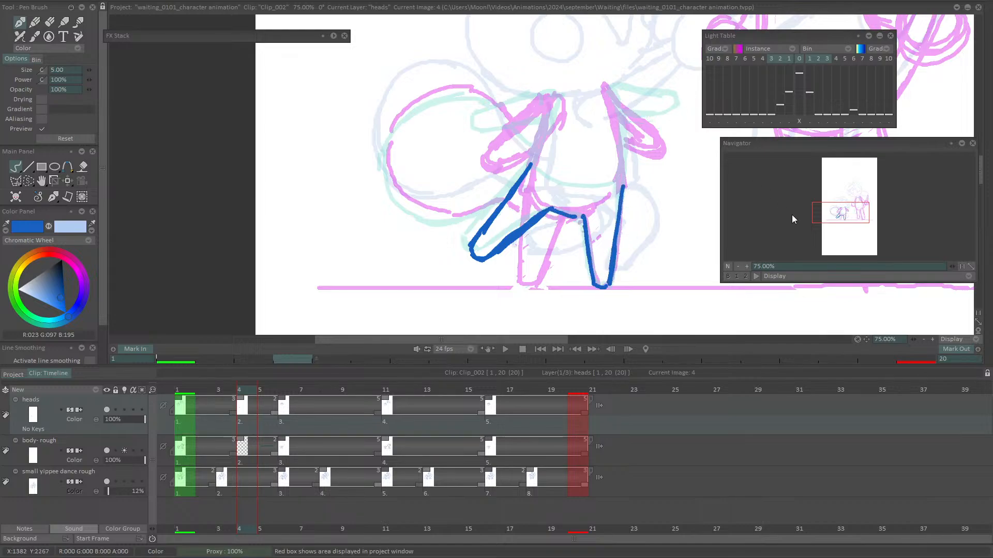
Draw both sides of the small character's torso down to the legs at frame 4, with a curved belly line
mouse_move(837, 209)
mouse_down()
mouse_move(839, 200)
mouse_move(858, 211)
mouse_up()
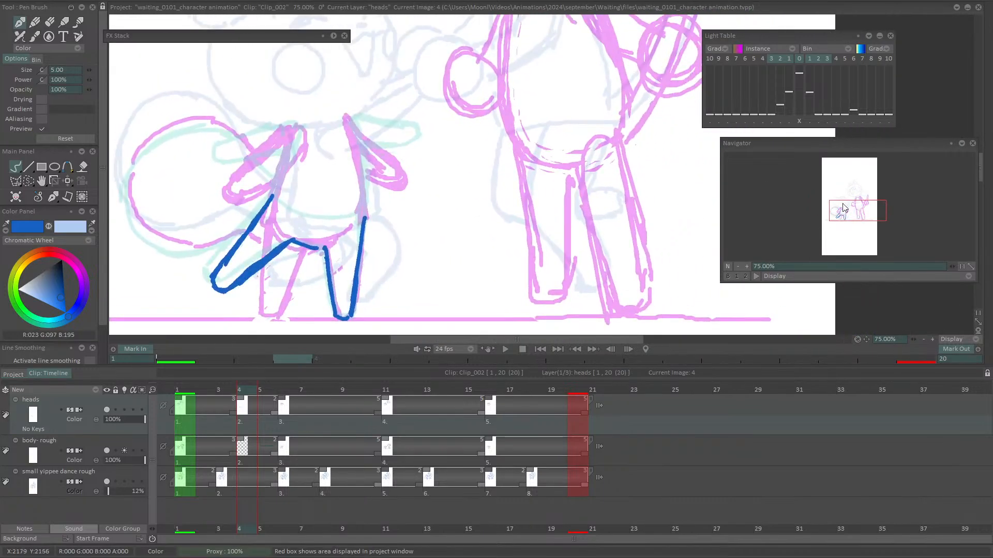
drag(286, 125, 271, 195)
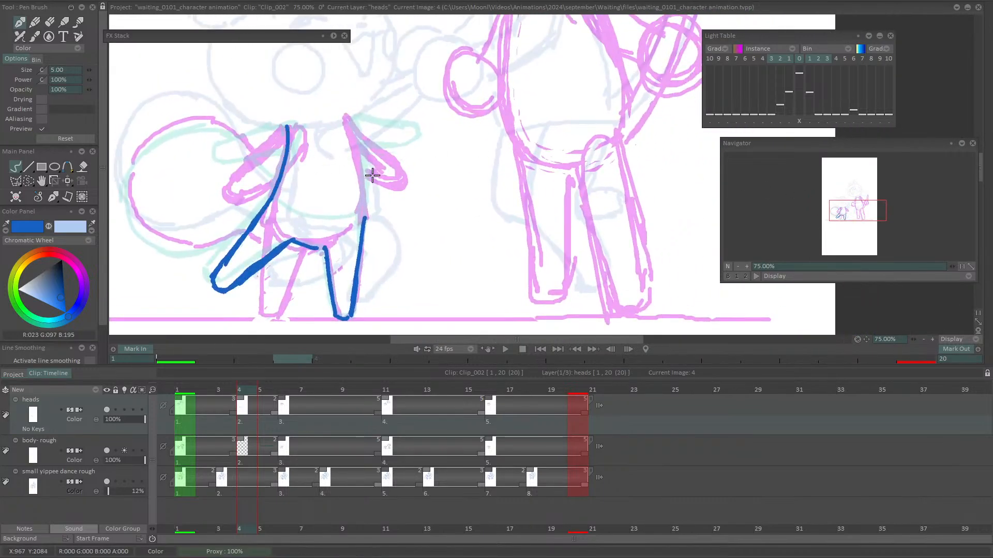
drag(347, 123, 365, 220)
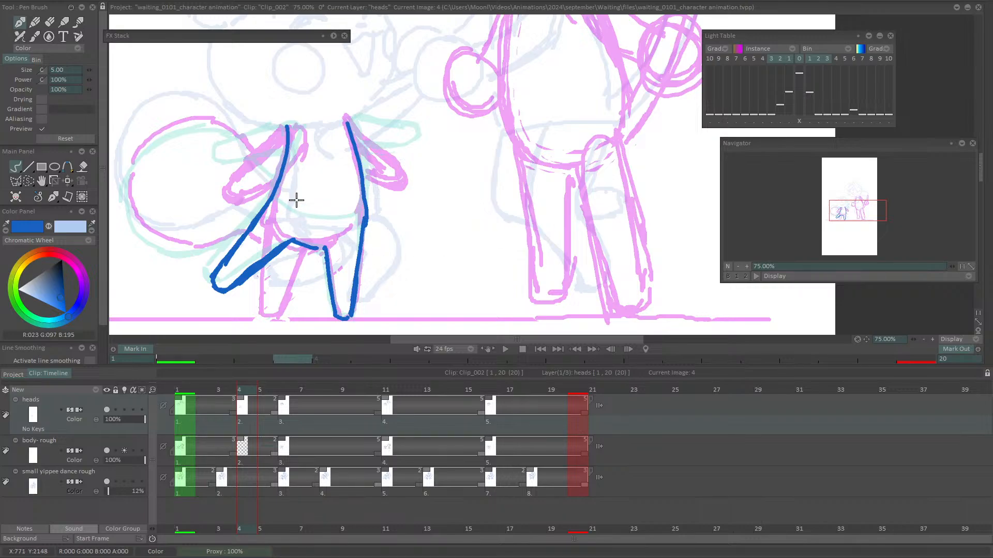
drag(271, 201, 315, 223)
key(ctrl+z)
drag(273, 197, 302, 211)
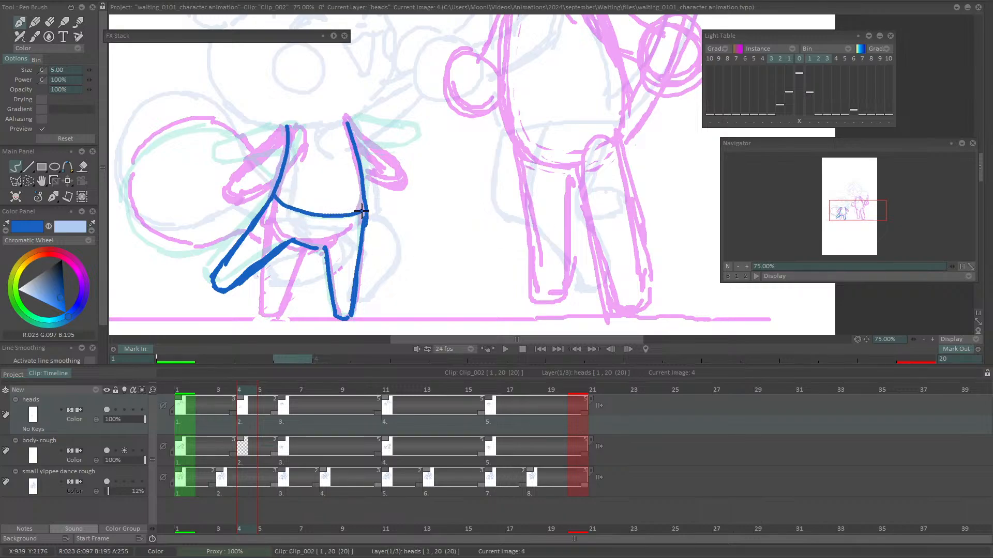
drag(362, 211, 362, 225)
drag(853, 217, 845, 206)
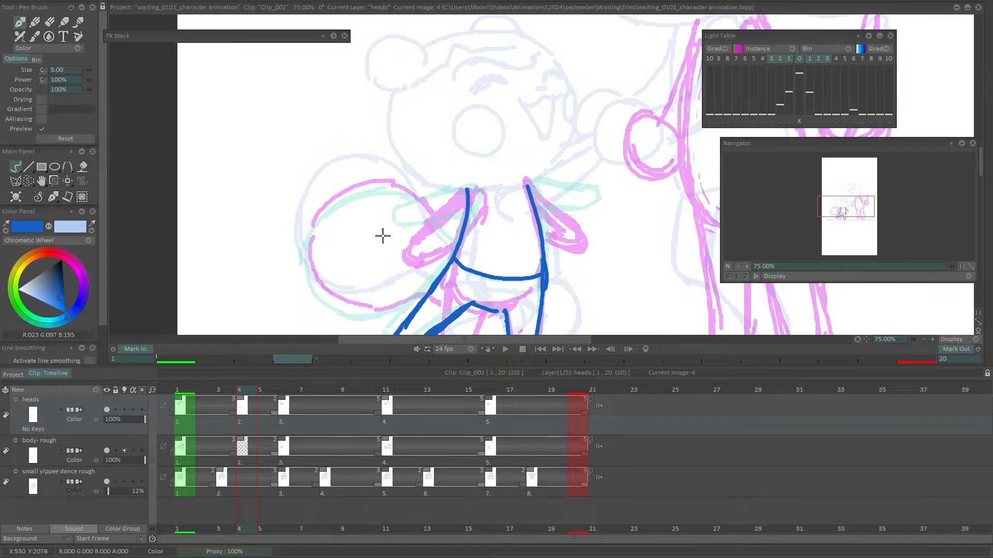
mouse_move(385, 242)
mouse_down()
mouse_move(420, 243)
mouse_move(416, 217)
mouse_move(378, 223)
mouse_up()
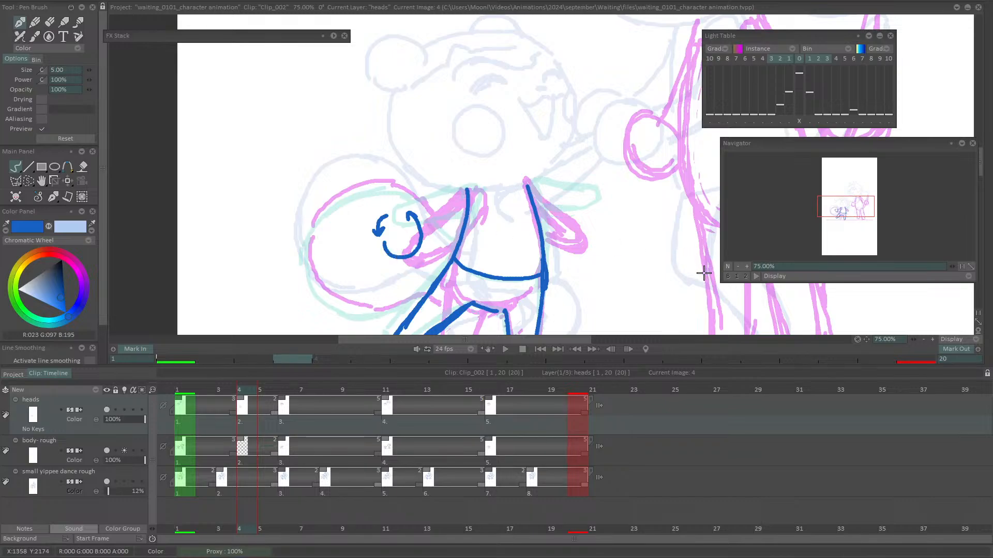
click(335, 388)
click(248, 391)
mouse_move(382, 214)
mouse_down()
mouse_move(377, 246)
mouse_move(424, 219)
mouse_move(408, 257)
mouse_up()
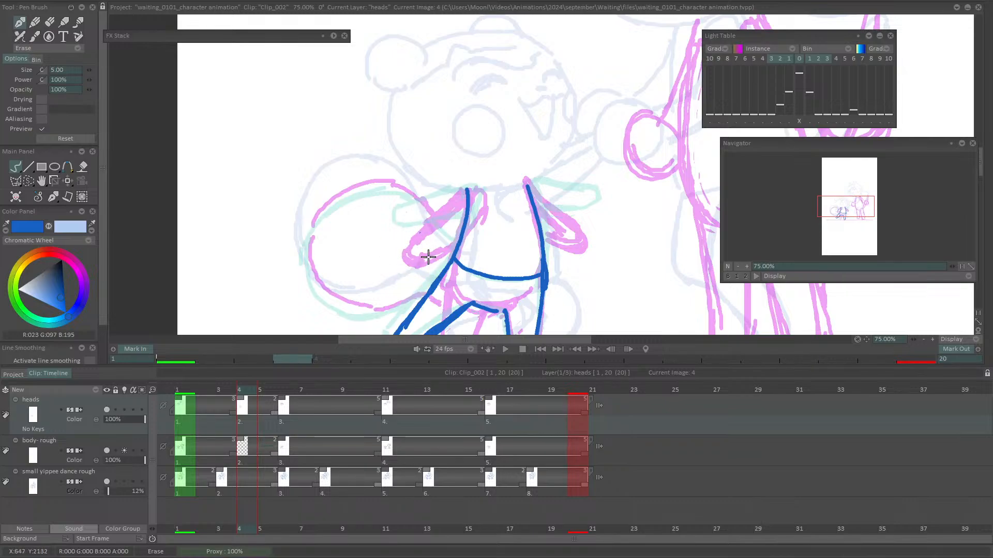
key(e)
Draw the small character's tail-side arm at frame 4 as a rounded shape slanting down from the shoulder
mouse_move(414, 224)
mouse_down()
mouse_move(421, 246)
mouse_move(449, 200)
mouse_move(477, 190)
mouse_up()
key(ctrl+z)
mouse_move(412, 242)
mouse_down()
mouse_move(471, 214)
mouse_move(479, 193)
mouse_move(484, 208)
mouse_up()
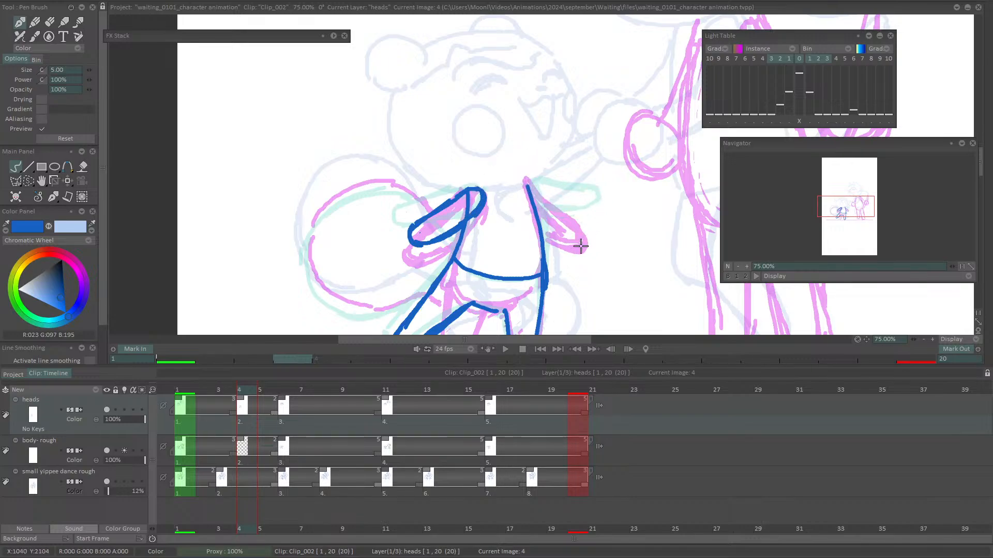
Draw the small character's other arm at frame 4 slanting outward from the shoulder, slightly higher than on frame 1
drag(600, 214, 596, 222)
drag(529, 188, 560, 217)
drag(557, 218, 593, 229)
key(ctrl+z)
mouse_move(538, 181)
mouse_down()
mouse_move(593, 212)
mouse_move(594, 227)
mouse_up()
drag(535, 207, 554, 219)
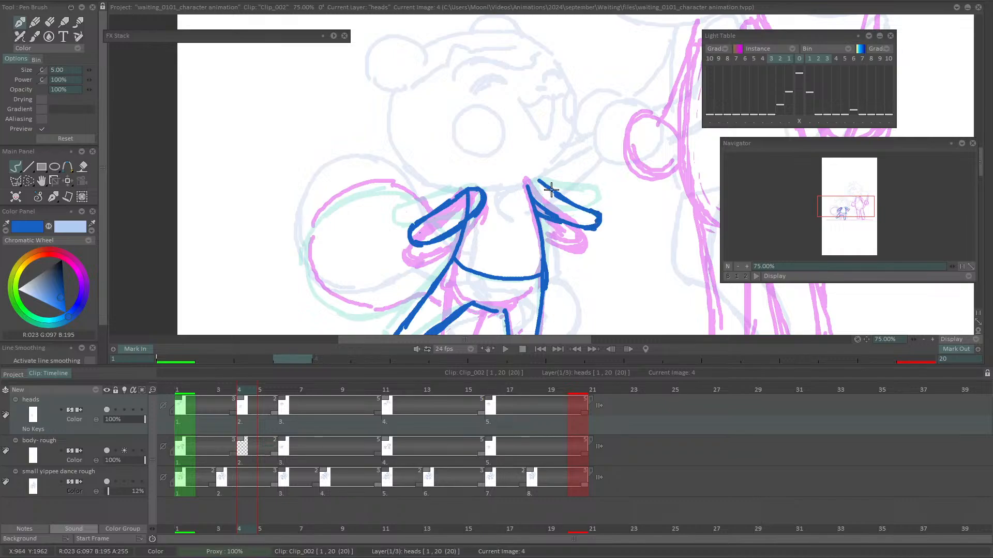
mouse_move(544, 185)
mouse_down()
mouse_move(533, 179)
mouse_move(560, 217)
mouse_up()
key(e)
drag(849, 206, 843, 211)
key(e)
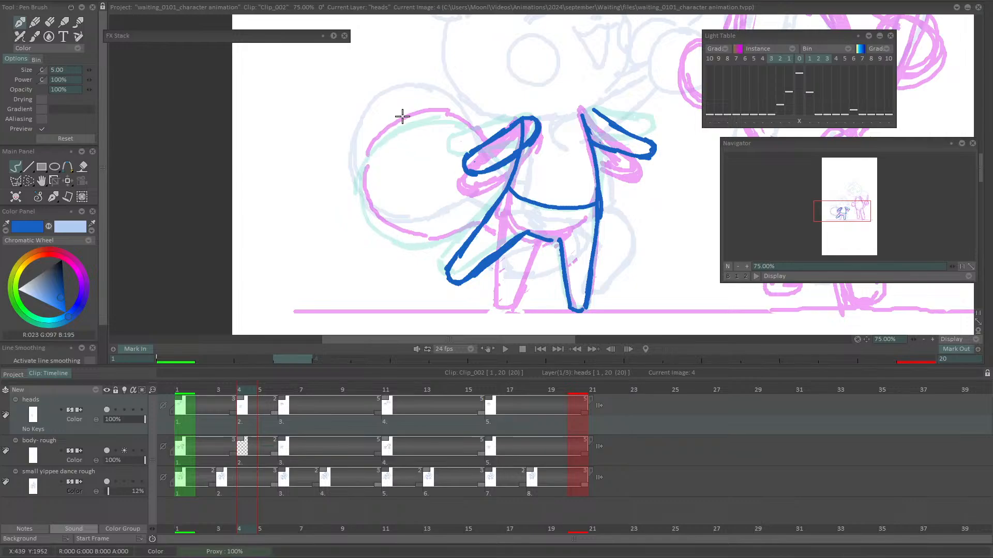
Draw the small character's large round tail at frame 4, running from behind the arm around to the raised leg
mouse_move(253, 389)
mouse_down()
mouse_move(212, 395)
mouse_move(256, 392)
mouse_up()
drag(367, 154, 394, 124)
key(ctrl+z)
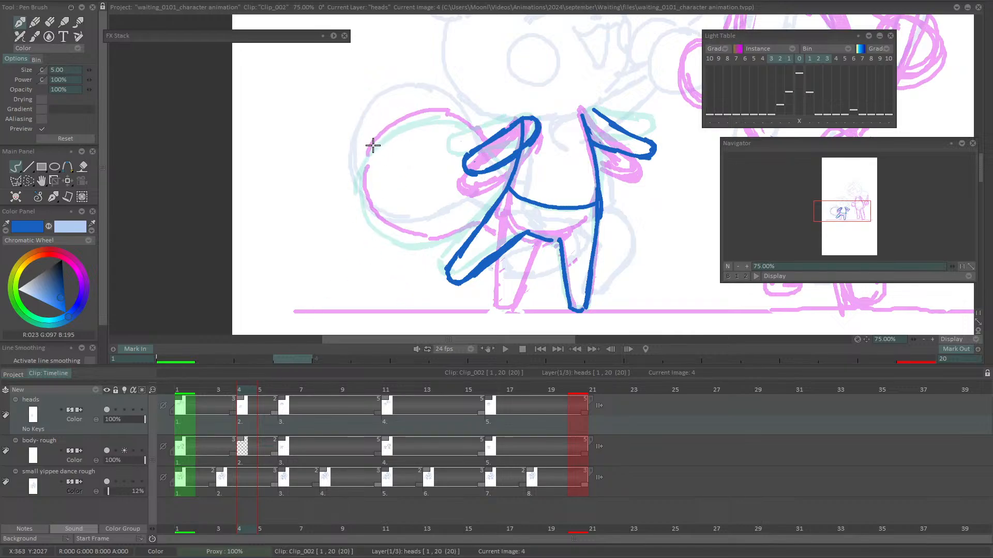
mouse_move(367, 155)
mouse_down()
mouse_move(399, 118)
mouse_move(453, 120)
mouse_move(438, 114)
mouse_move(459, 117)
mouse_move(448, 116)
mouse_move(487, 147)
mouse_up()
key(ctrl+z)
key(ctrl+z)
key(ctrl+z)
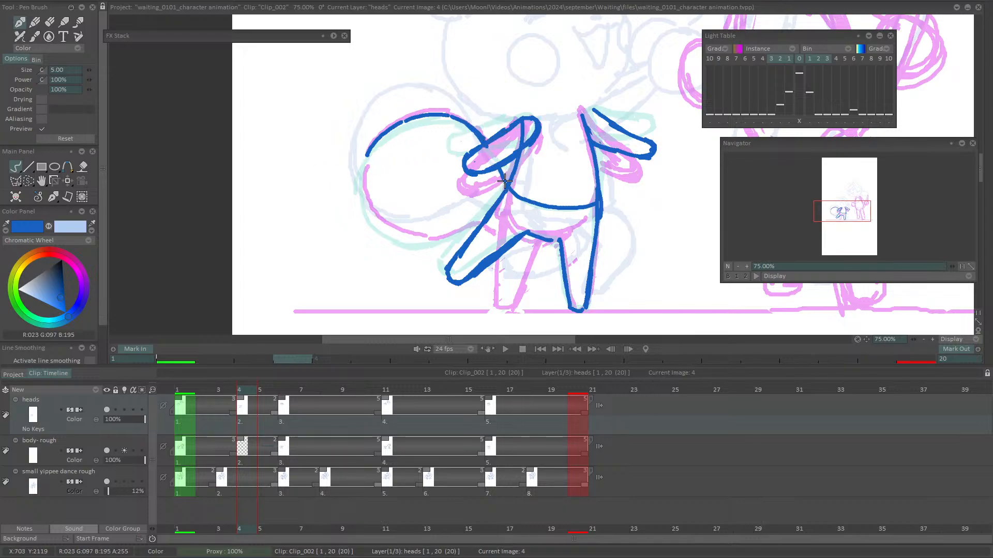
mouse_move(367, 155)
mouse_down()
mouse_move(366, 200)
mouse_move(384, 227)
mouse_move(394, 233)
mouse_move(379, 221)
mouse_move(427, 240)
mouse_move(469, 226)
mouse_up()
key(ctrl+z)
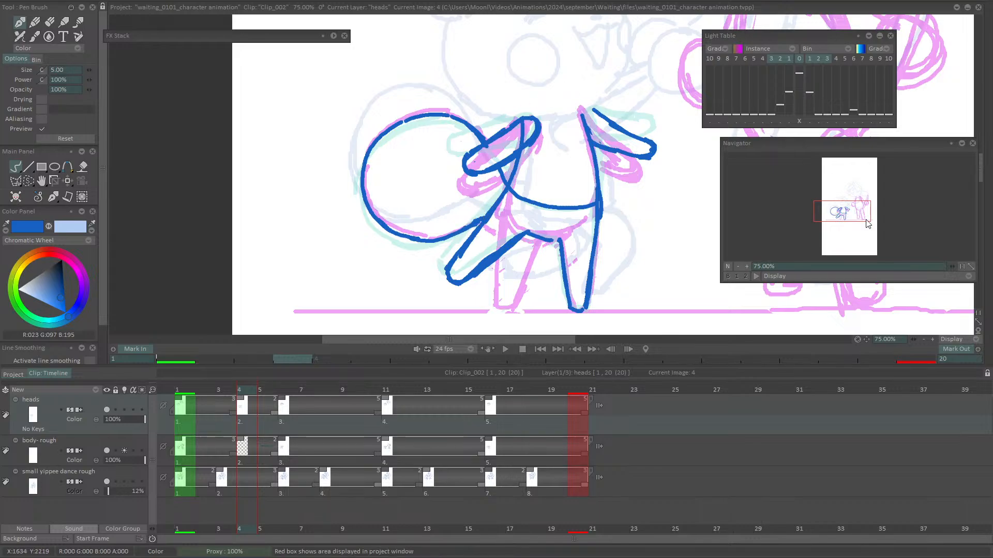
Select the small character's whole body on the heads layer at frame 4 with a freehand outline and cut it to a brush
mouse_move(839, 209)
mouse_down()
mouse_move(856, 193)
mouse_move(853, 208)
mouse_up()
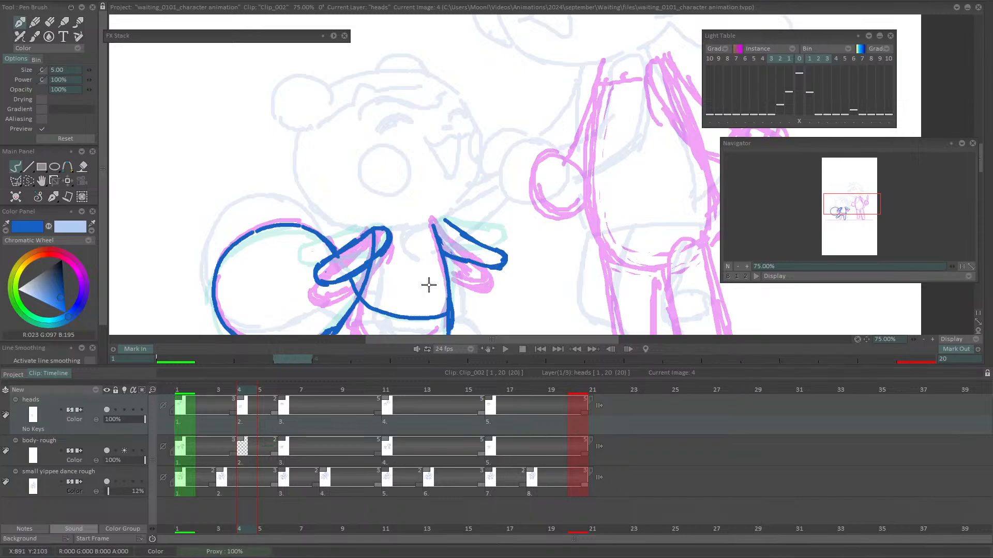
mouse_move(852, 210)
mouse_down()
mouse_move(856, 222)
mouse_move(850, 215)
mouse_up()
click(29, 181)
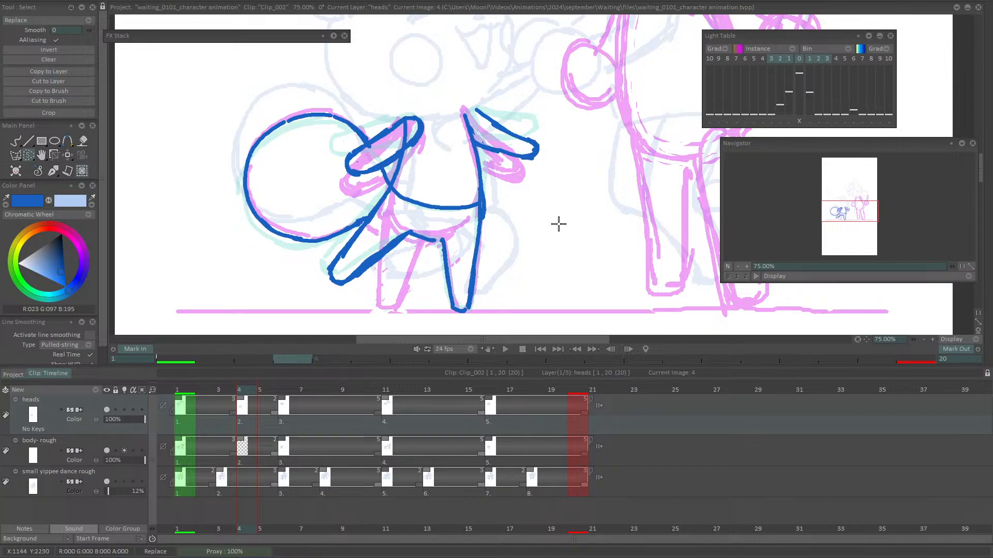
mouse_move(519, 250)
mouse_down()
mouse_move(228, 272)
mouse_move(485, 73)
mouse_move(536, 255)
mouse_up()
key(ctrl+x)
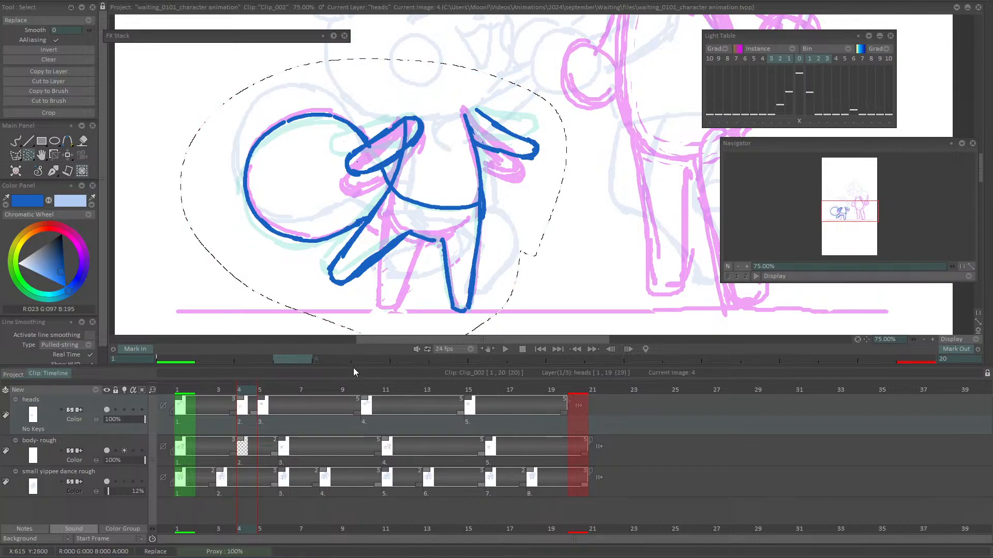
key(ctrl+z)
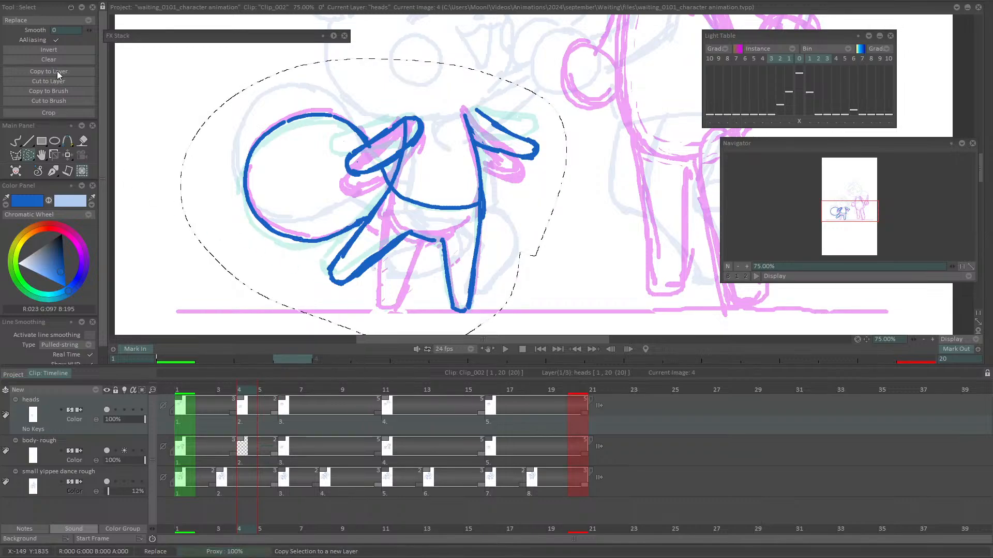
click(67, 101)
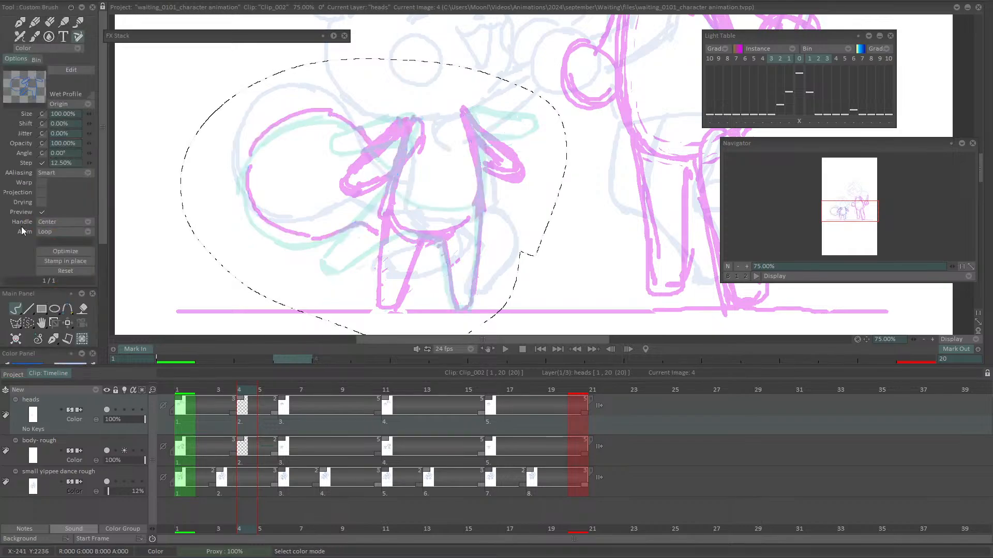
Stamp the cut body onto the body- rough layer at frame 4 over its original position, and compare it with frame 3
click(61, 442)
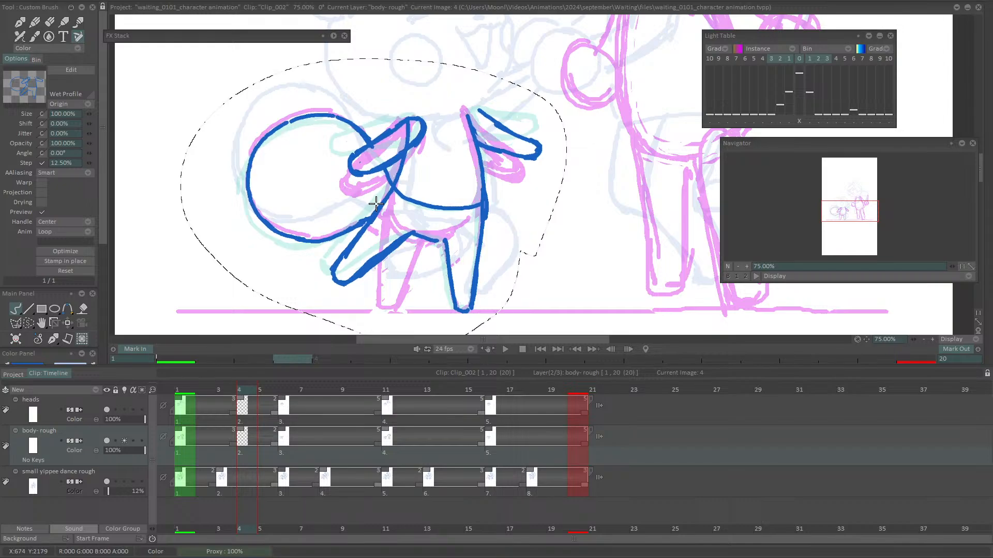
click(376, 204)
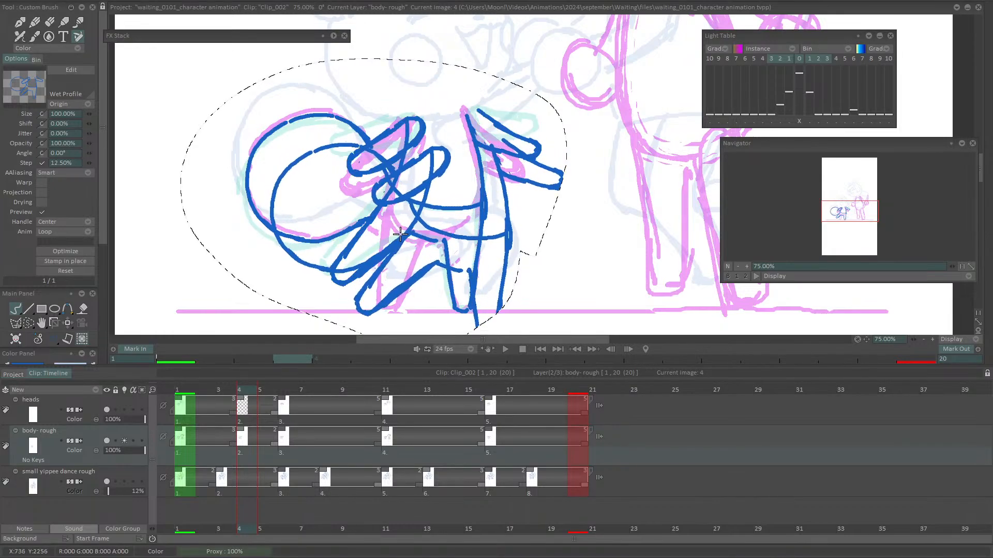
key(b)
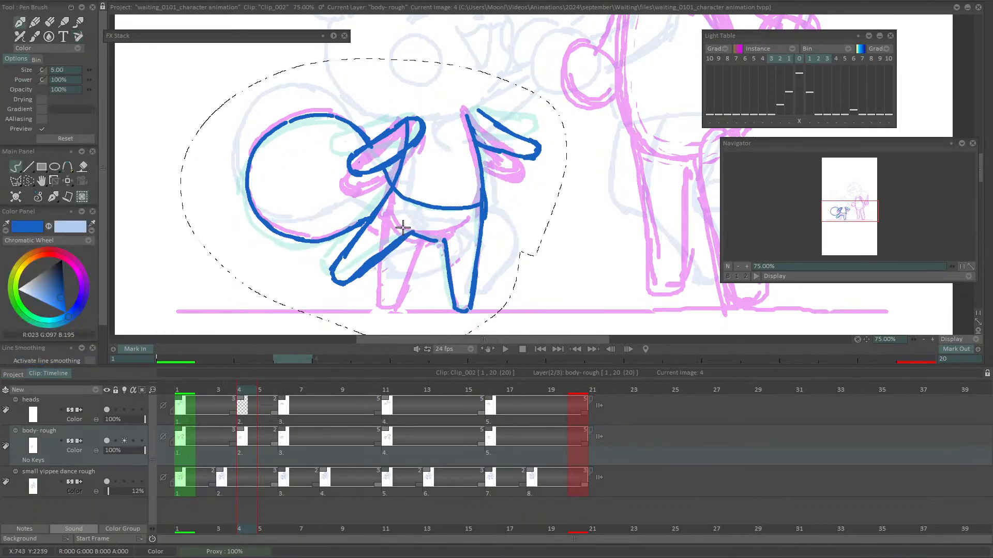
click(214, 393)
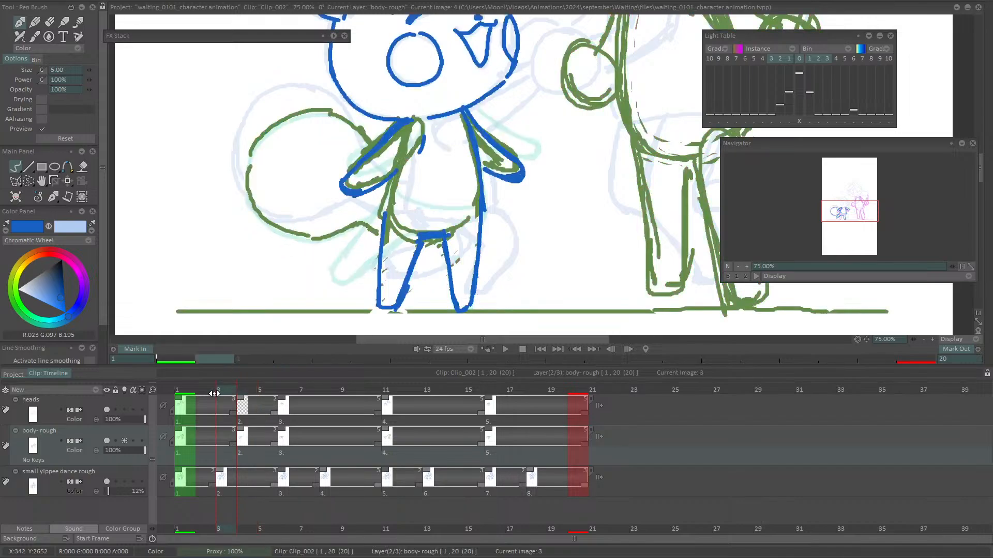
mouse_move(214, 393)
mouse_down()
mouse_move(310, 403)
mouse_move(202, 403)
mouse_move(283, 403)
mouse_move(239, 400)
mouse_up()
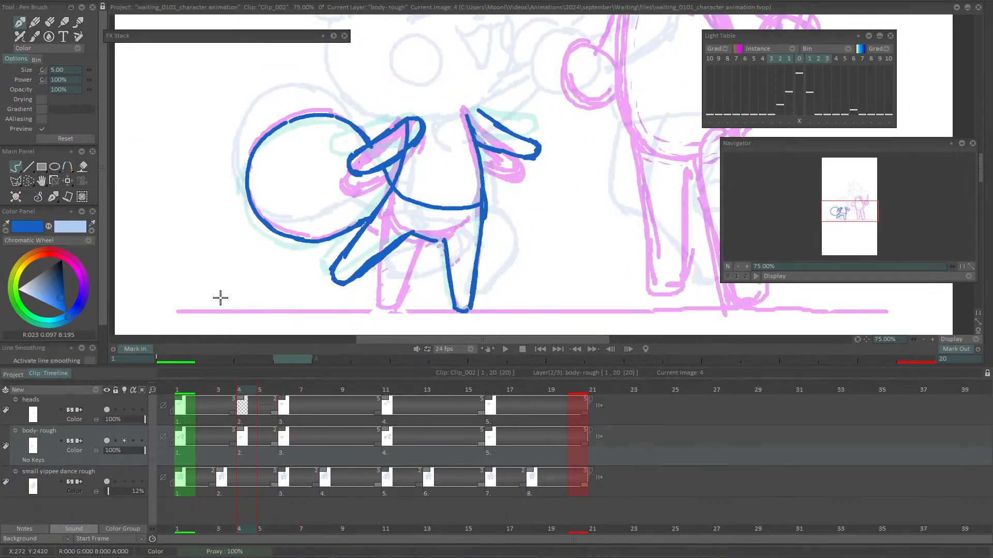
Activate the light table for the heads layer at frame 4 and bring the small character's head into view
click(85, 415)
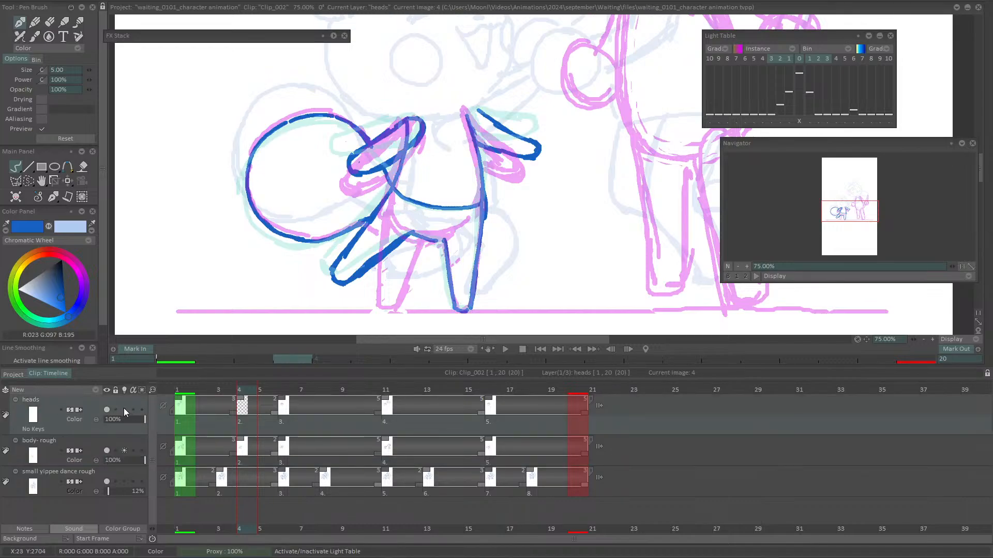
click(124, 409)
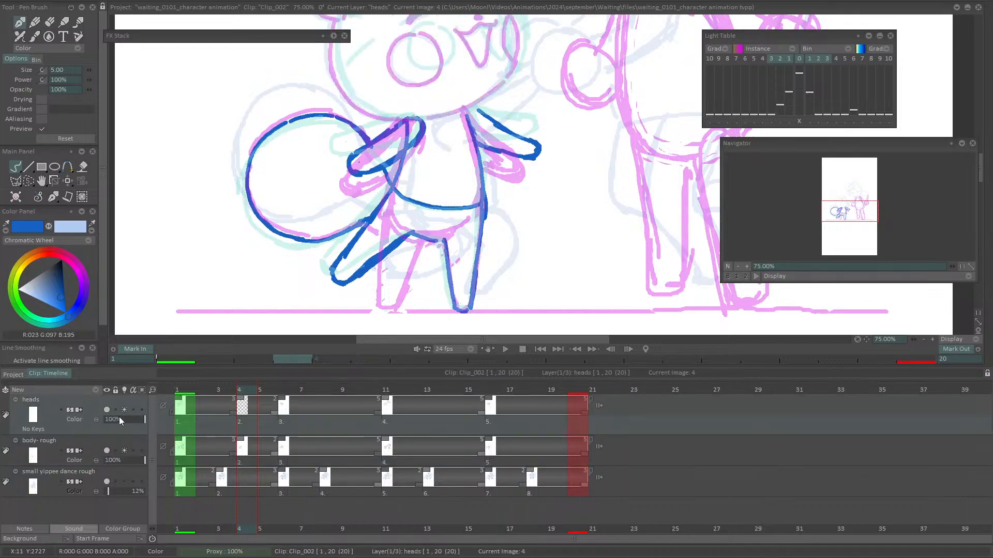
drag(851, 216, 853, 209)
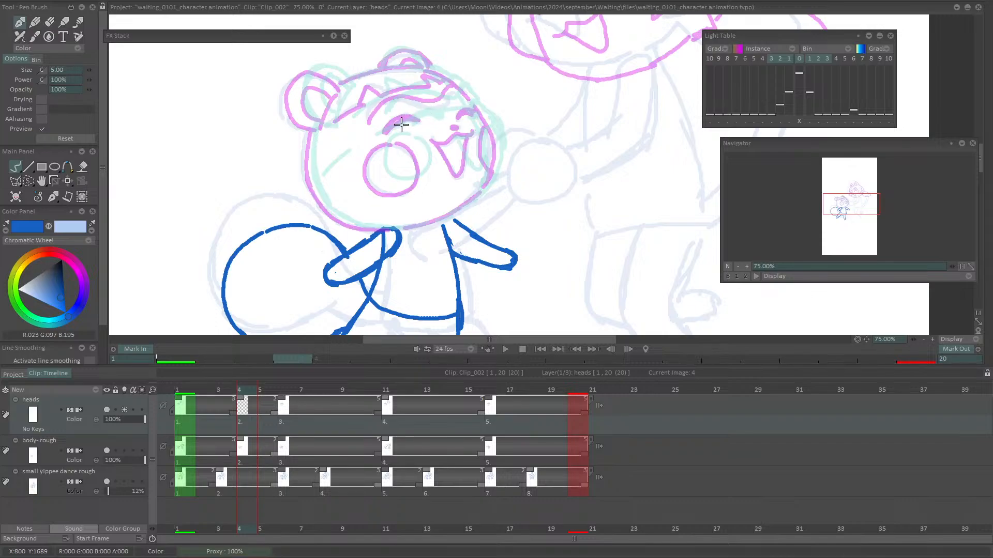
Try a first version of the small character's closed eyes and nose on the heads layer at frame 4
mouse_move(400, 126)
mouse_down()
mouse_move(434, 118)
mouse_move(420, 110)
mouse_move(402, 125)
mouse_move(426, 116)
mouse_move(399, 128)
mouse_up()
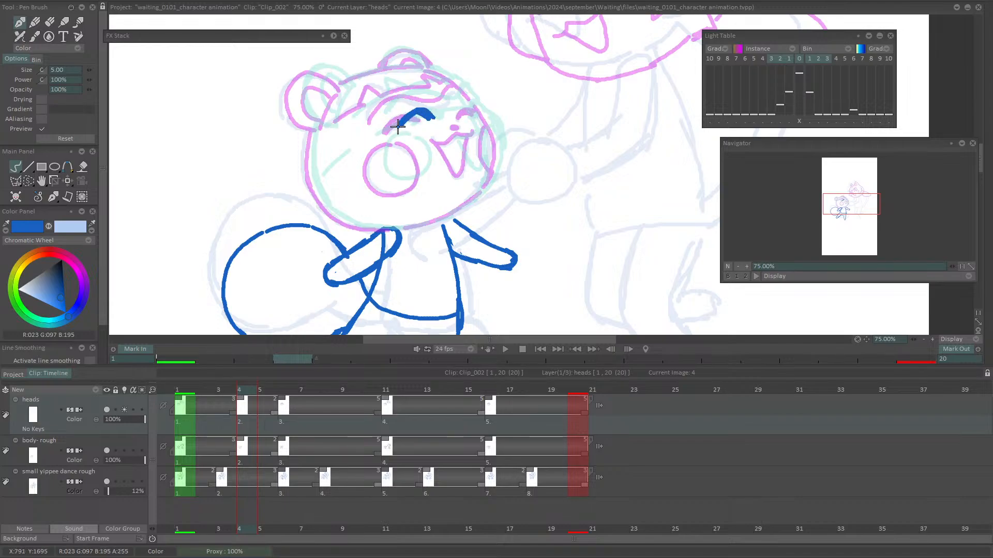
mouse_move(466, 111)
mouse_down()
mouse_move(473, 106)
mouse_move(462, 124)
mouse_up()
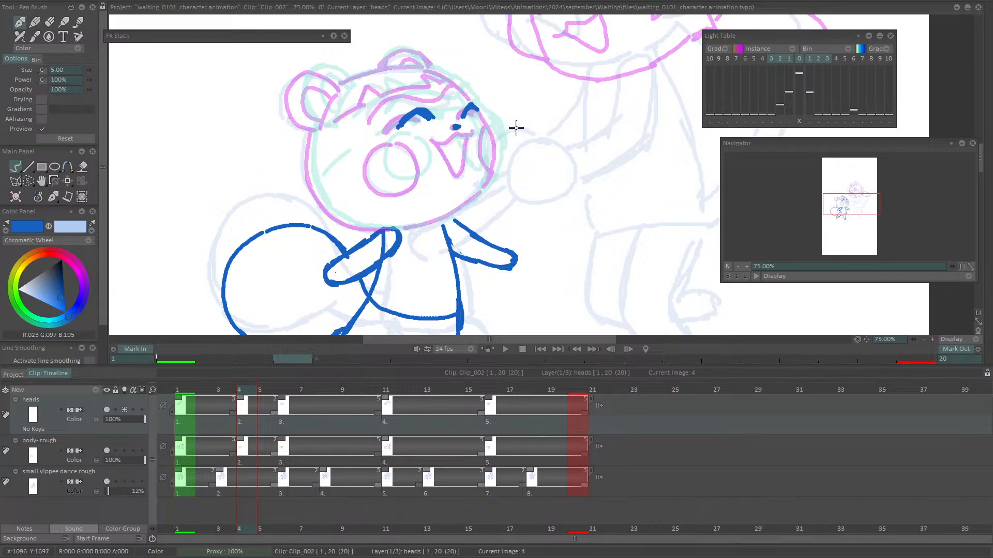
key(Right)
key(Left)
key(Right)
key(Left)
key(ctrl+z)
click(464, 124)
key(Right)
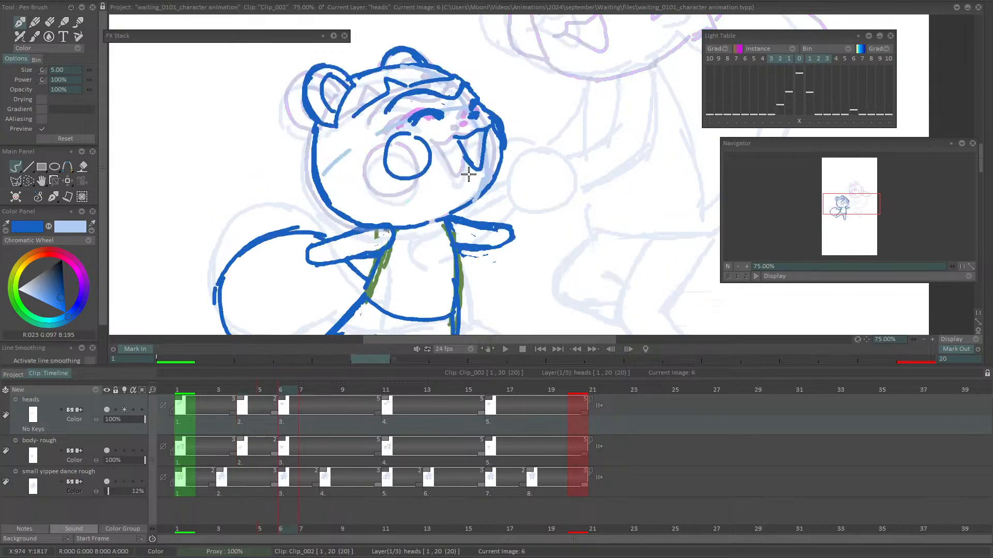
Compare the small character's eye and nose placement at frame 4 with the head drawings at frames 1 and 6
key(Left)
key(Left)
key(Right)
key(Home)
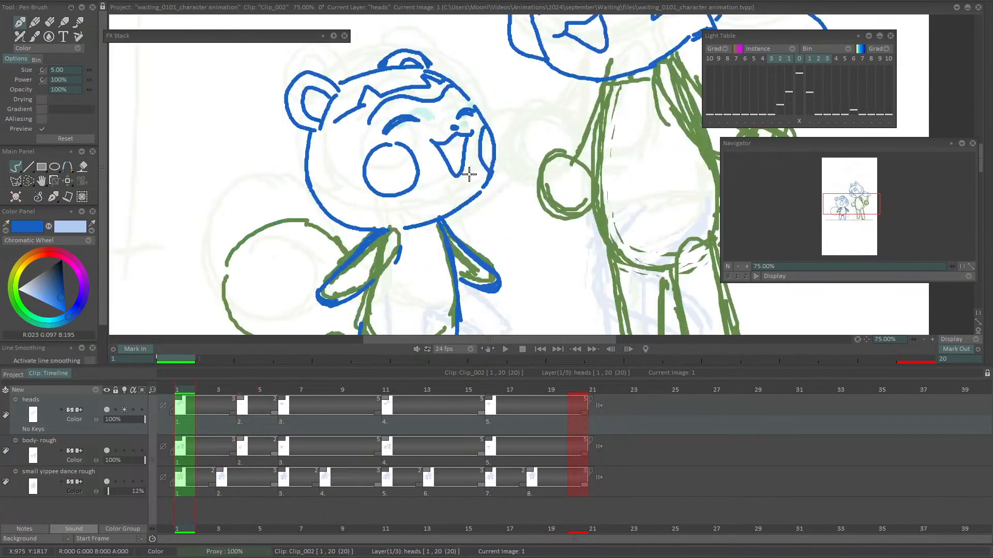
key(Right)
key(Right)
key(Left)
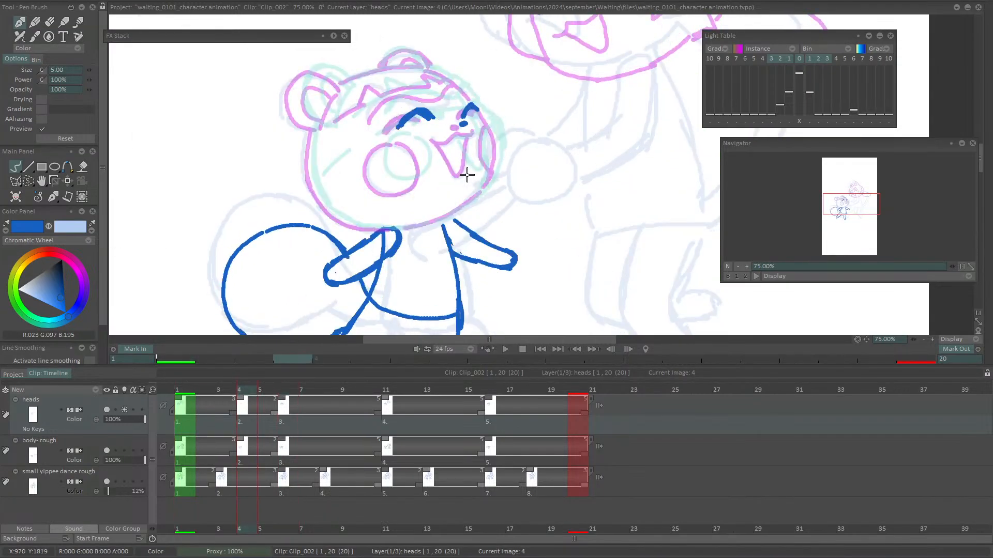
key(Left)
key(Right)
Limit the light table to the nearest previous and next drawings, and erase the small character's eyes and nose at frame 4
mouse_move(780, 104)
mouse_down()
mouse_move(780, 115)
mouse_move(810, 81)
mouse_up()
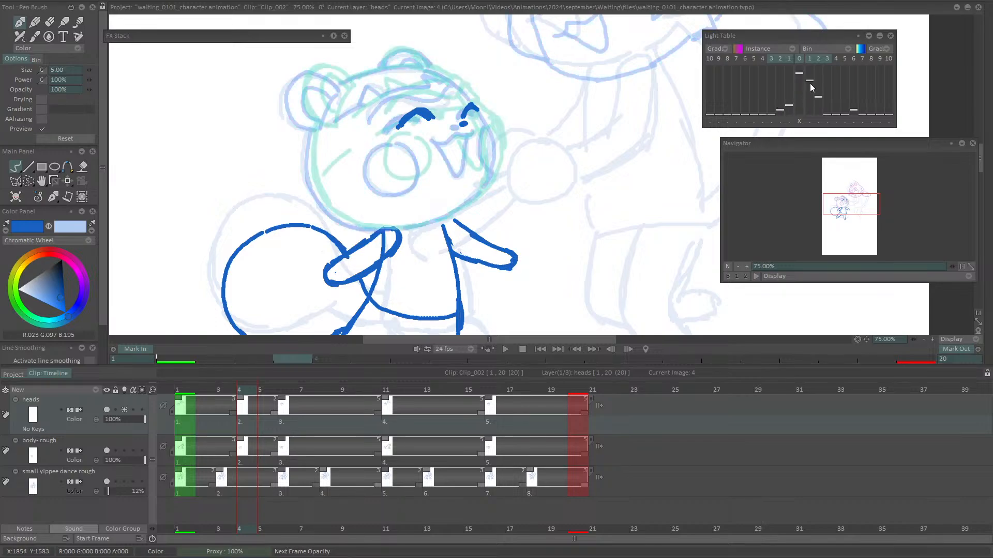
mouse_move(779, 109)
mouse_down()
mouse_move(784, 129)
mouse_move(827, 95)
mouse_move(853, 115)
mouse_move(830, 130)
mouse_move(820, 115)
mouse_move(820, 130)
mouse_up()
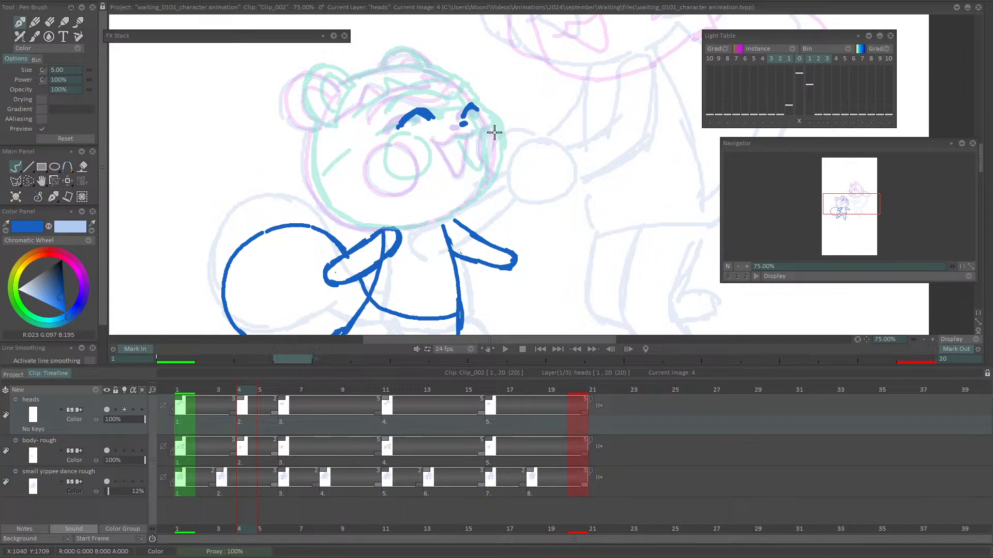
key(e)
mouse_move(467, 114)
mouse_down()
mouse_move(416, 109)
mouse_move(401, 126)
mouse_up()
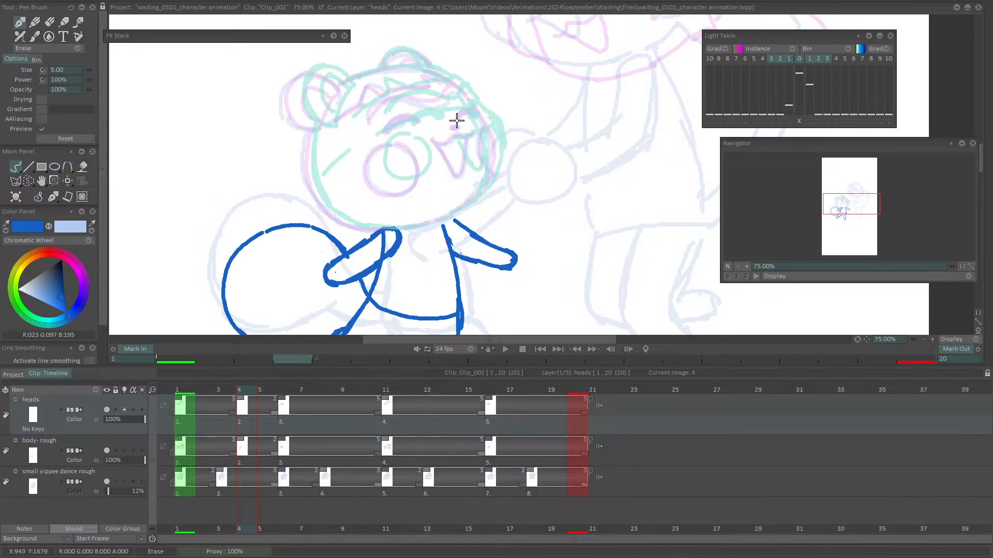
Redraw the small character's closed eyes and nose at frame 4, between the two light-table drawings
key(e)
drag(465, 112, 468, 120)
drag(396, 127, 429, 117)
key(ctrl+z)
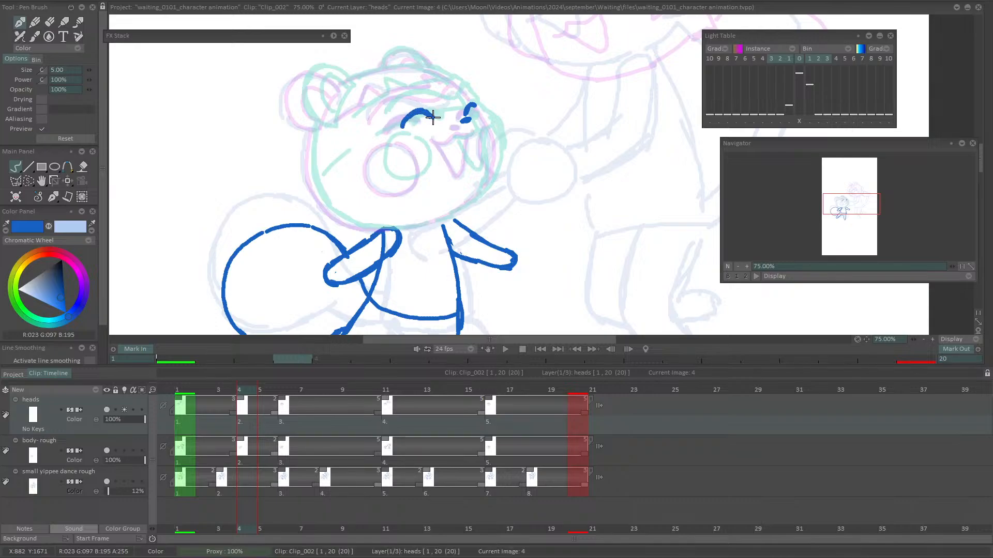
drag(432, 118, 407, 122)
Draw the small character's open mouth and the head outline down the face, under the chin and up the back
mouse_move(454, 81)
mouse_down()
mouse_move(499, 151)
mouse_move(464, 134)
mouse_move(475, 133)
mouse_move(470, 170)
mouse_up()
key(ctrl+z)
mouse_move(475, 133)
mouse_down()
mouse_move(463, 174)
mouse_move(485, 186)
mouse_up()
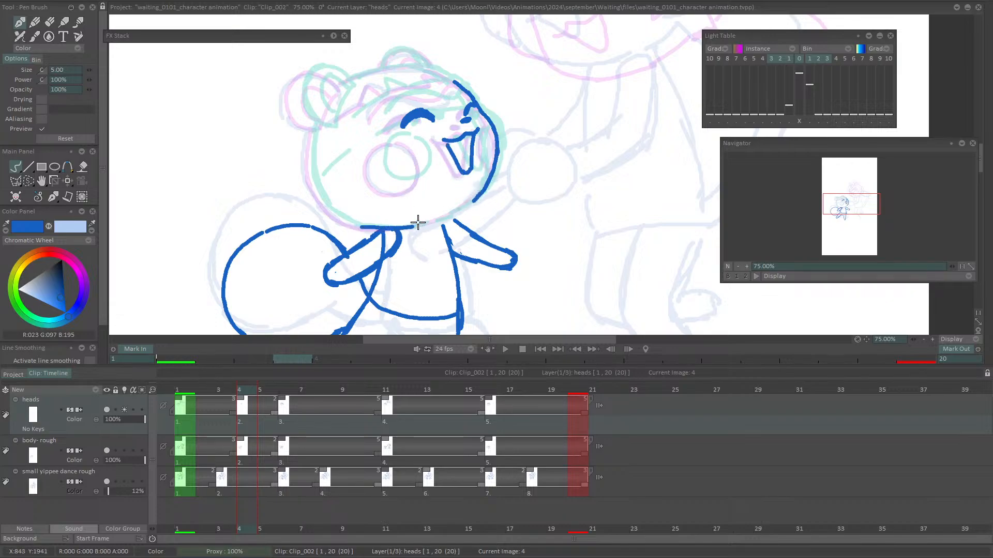
mouse_move(355, 223)
mouse_down()
mouse_move(410, 227)
mouse_move(471, 197)
mouse_up()
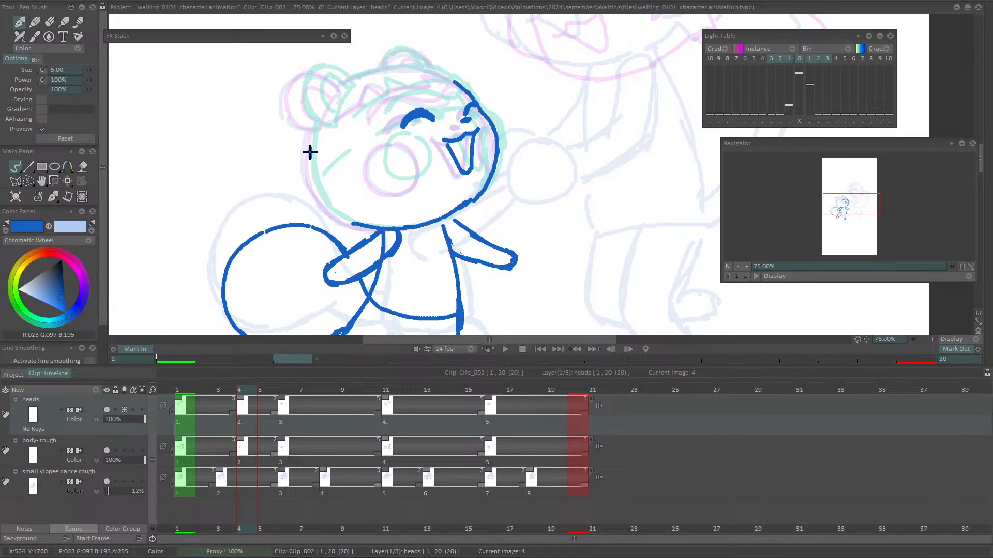
mouse_move(310, 151)
mouse_down()
mouse_move(322, 201)
mouse_move(354, 224)
mouse_up()
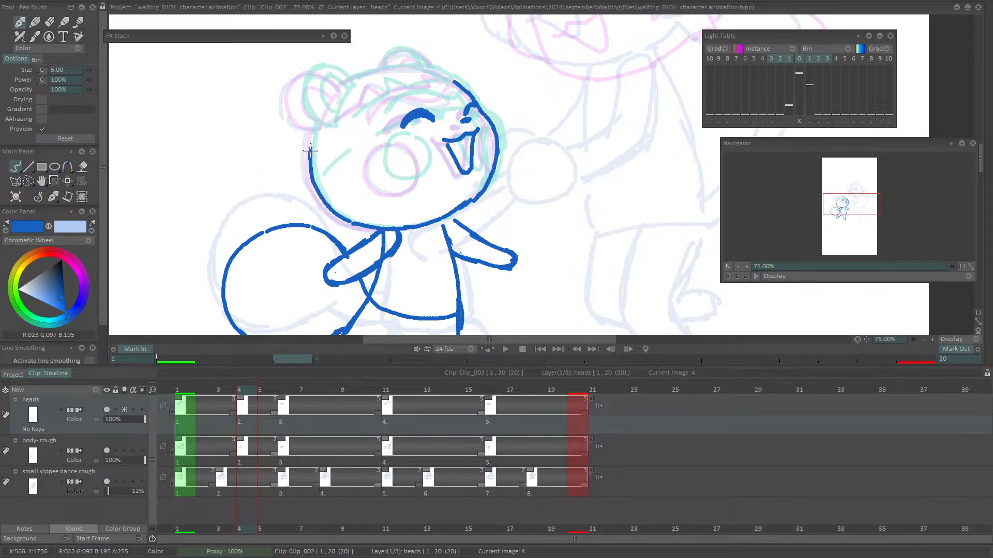
Draw the small character's near ear with its inner contour, the top curve of the head and the far ear
mouse_move(310, 150)
mouse_down()
mouse_move(311, 132)
mouse_move(350, 81)
mouse_up()
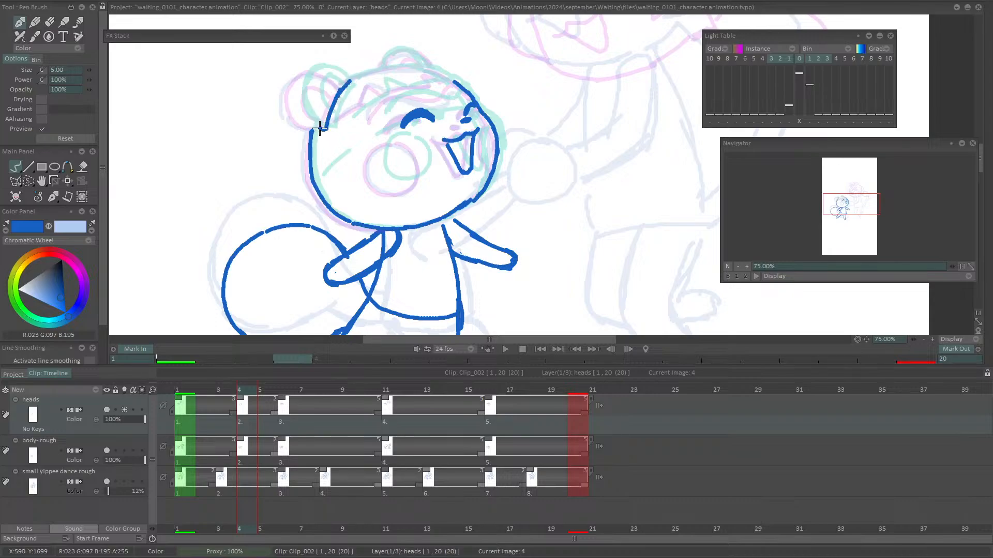
drag(324, 129, 301, 108)
mouse_move(300, 107)
mouse_down()
mouse_move(315, 66)
mouse_move(339, 74)
mouse_move(315, 100)
mouse_move(327, 113)
mouse_up()
mouse_move(315, 89)
mouse_down()
mouse_move(332, 80)
mouse_move(302, 78)
mouse_move(336, 69)
mouse_move(328, 85)
mouse_move(325, 66)
mouse_move(301, 70)
mouse_move(330, 64)
mouse_move(334, 74)
mouse_move(302, 91)
mouse_move(331, 71)
mouse_up()
key(e)
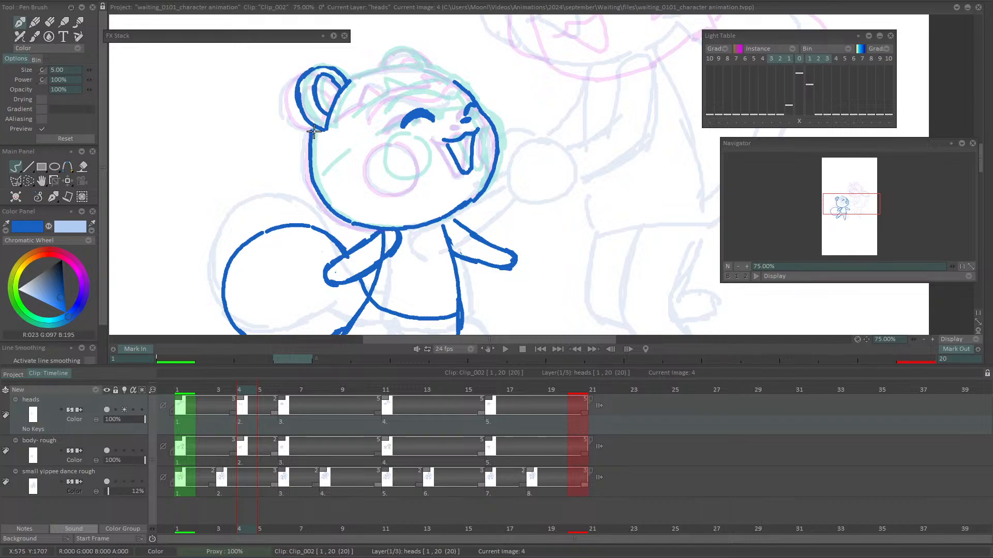
drag(341, 85, 422, 68)
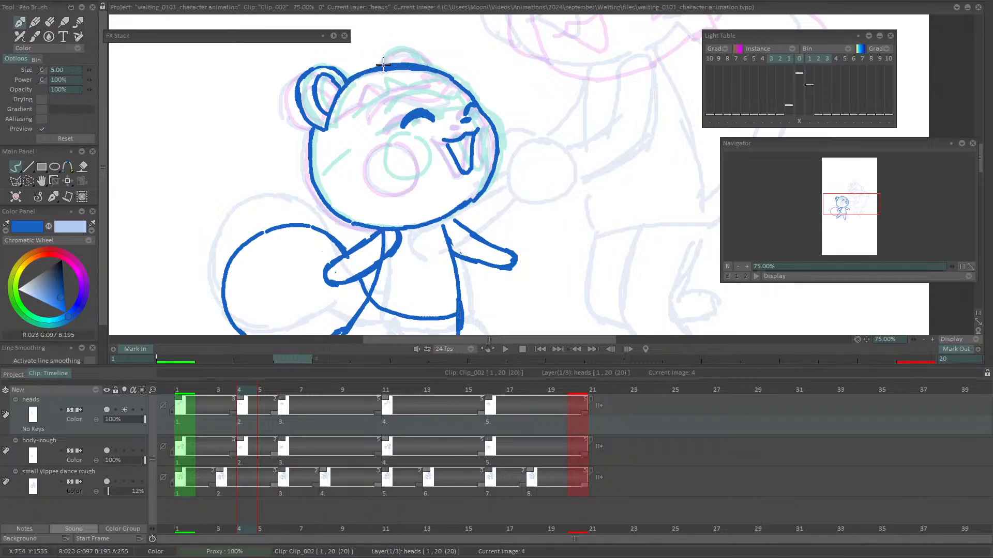
mouse_move(382, 66)
mouse_down()
mouse_move(404, 51)
mouse_move(427, 64)
mouse_up()
Check the head at frame 4 against its neighbouring drawings and draw the pointed hair markings across the forehead
key(Left)
key(Right)
key(Right)
key(Left)
key(Right)
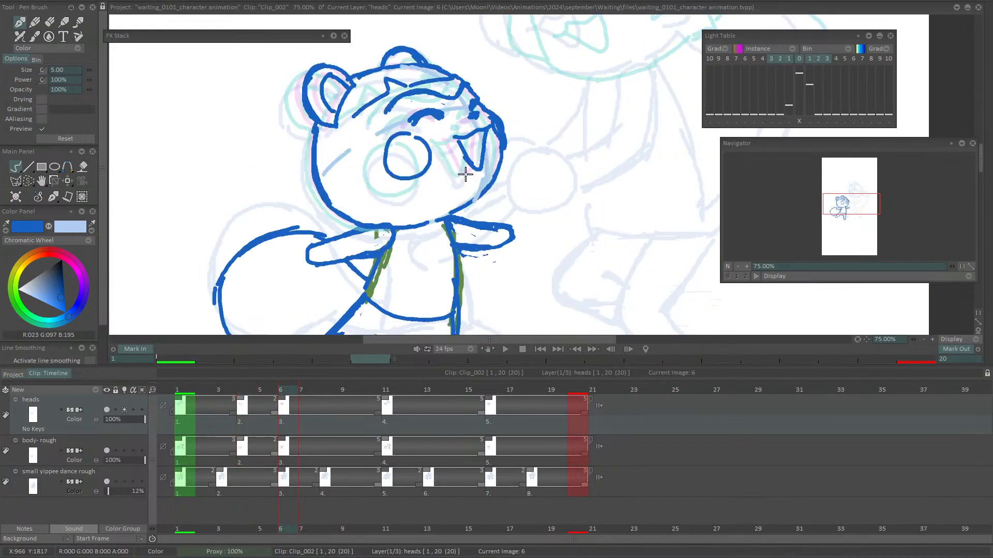
key(Left)
key(Right)
key(Left)
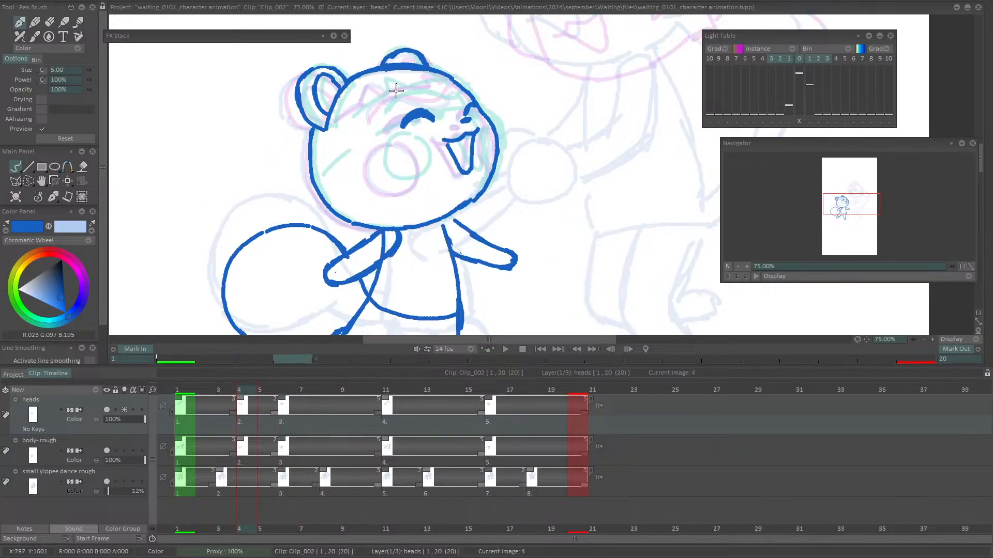
drag(398, 92, 444, 80)
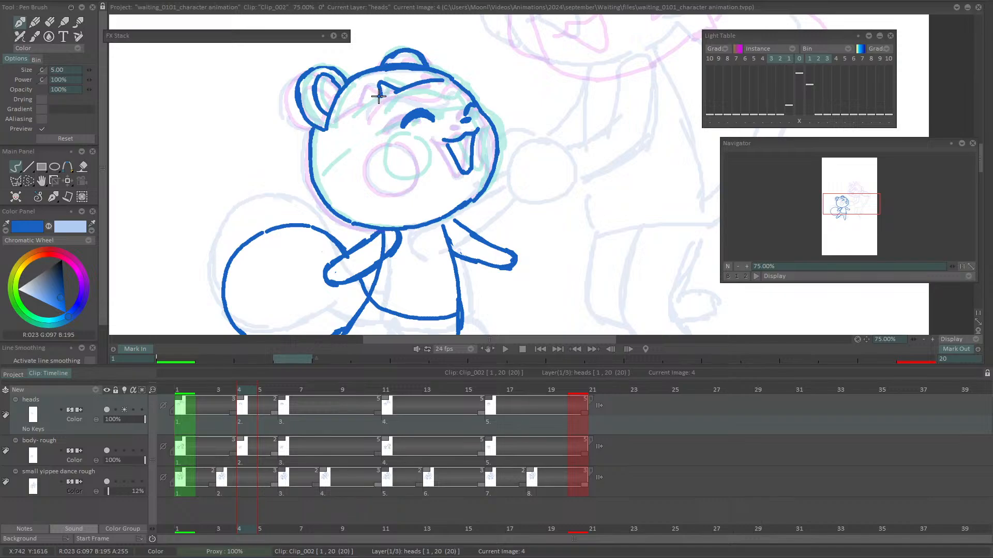
mouse_move(382, 84)
mouse_down()
mouse_move(349, 114)
mouse_move(402, 71)
mouse_move(422, 86)
mouse_move(440, 82)
mouse_move(376, 119)
mouse_move(389, 100)
mouse_up()
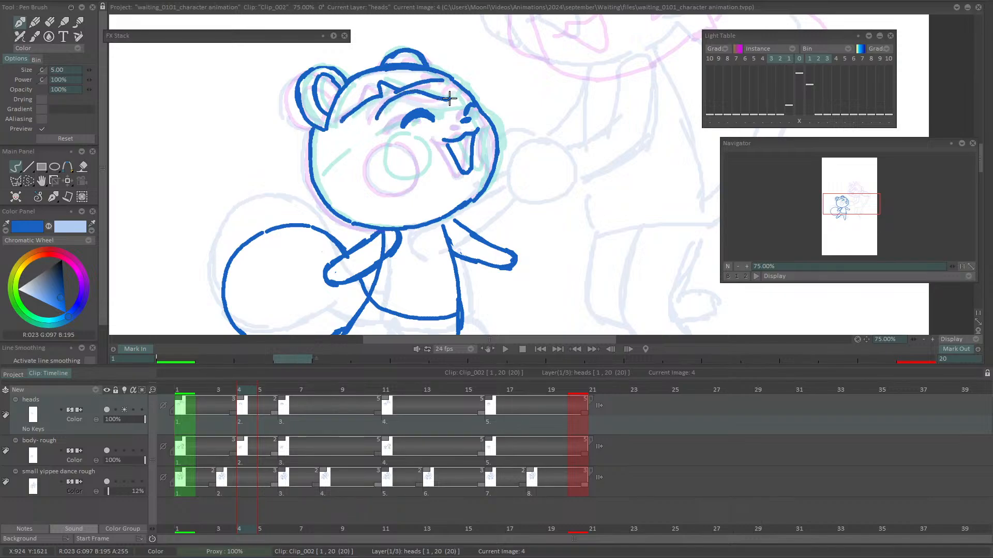
Draw the small character's round near cheek at frame 4 between the two light-table circles, undoing unsuitable strokes
mouse_move(399, 139)
mouse_down()
mouse_move(382, 168)
mouse_move(375, 156)
mouse_move(402, 176)
mouse_up()
key(ctrl+z)
key(ctrl+z)
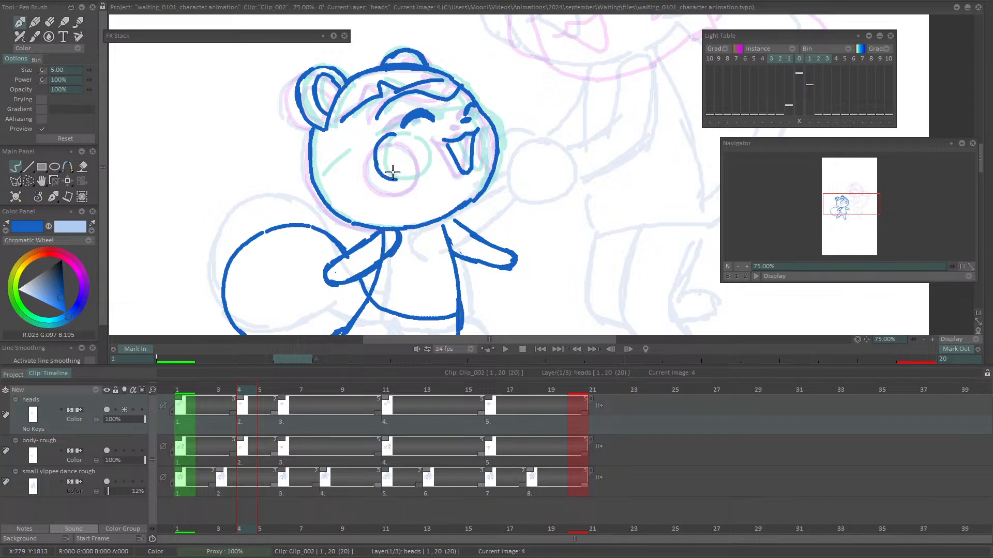
key(ctrl+z)
key(ctrl+z)
drag(387, 137, 375, 175)
key(ctrl+z)
mouse_move(385, 137)
mouse_down()
mouse_move(382, 177)
mouse_move(411, 173)
mouse_up()
key(ctrl+z)
key(ctrl+z)
mouse_move(387, 138)
mouse_down()
mouse_move(375, 170)
mouse_move(411, 181)
mouse_up()
mouse_move(388, 139)
mouse_down()
mouse_move(418, 149)
mouse_move(422, 168)
mouse_up()
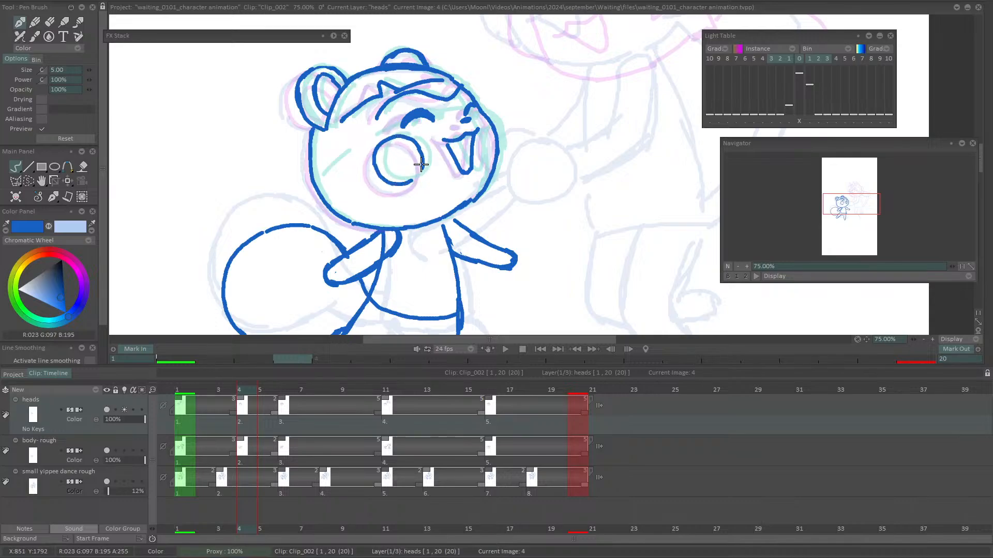
Draw the narrow far cheek along the face's edge at frame 4, checking it against frames 1 and 6
drag(488, 122, 486, 147)
key(Right)
key(Left)
key(Left)
key(Right)
key(Right)
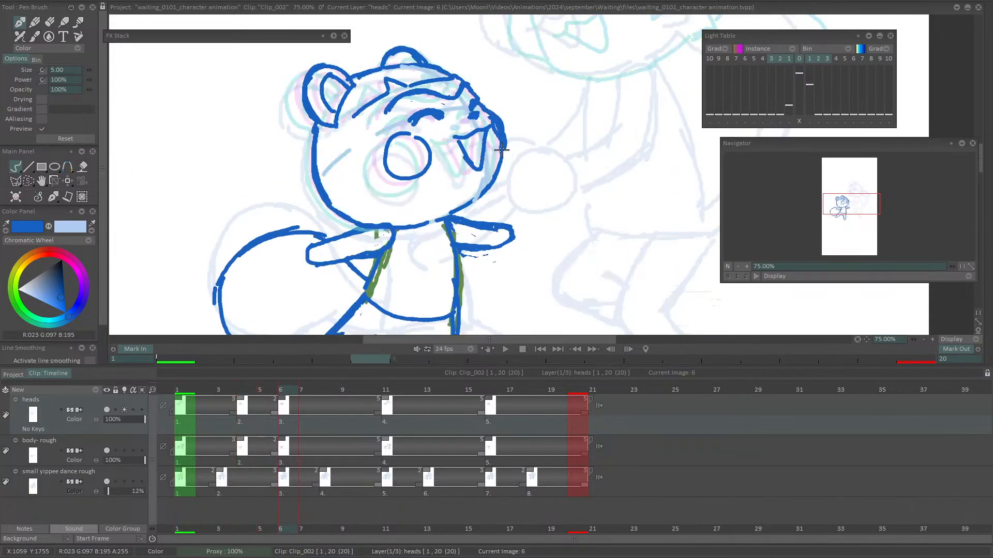
key(Left)
key(Left)
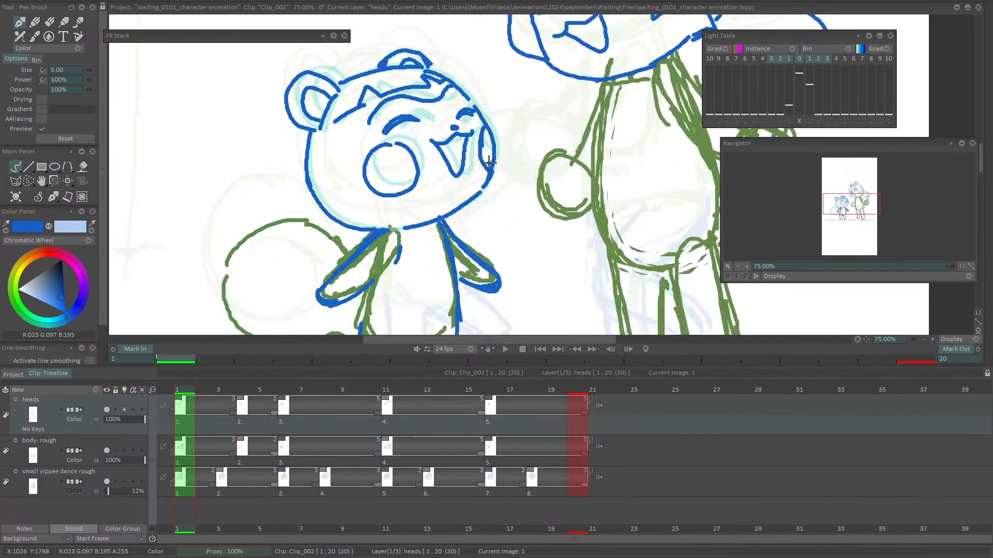
key(Right)
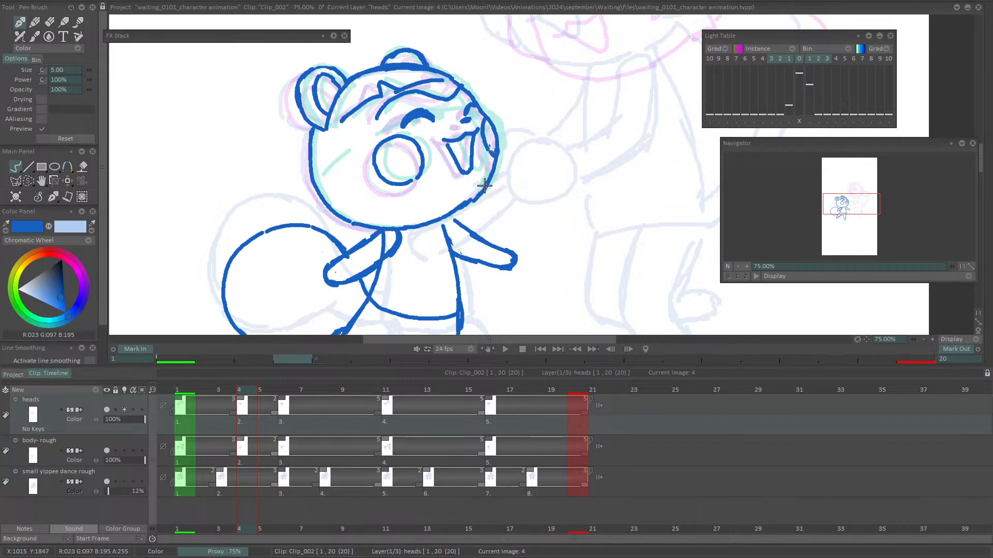
Flip between frames 1, 4 and 6 to examine the motion of the small character's head
key(Right)
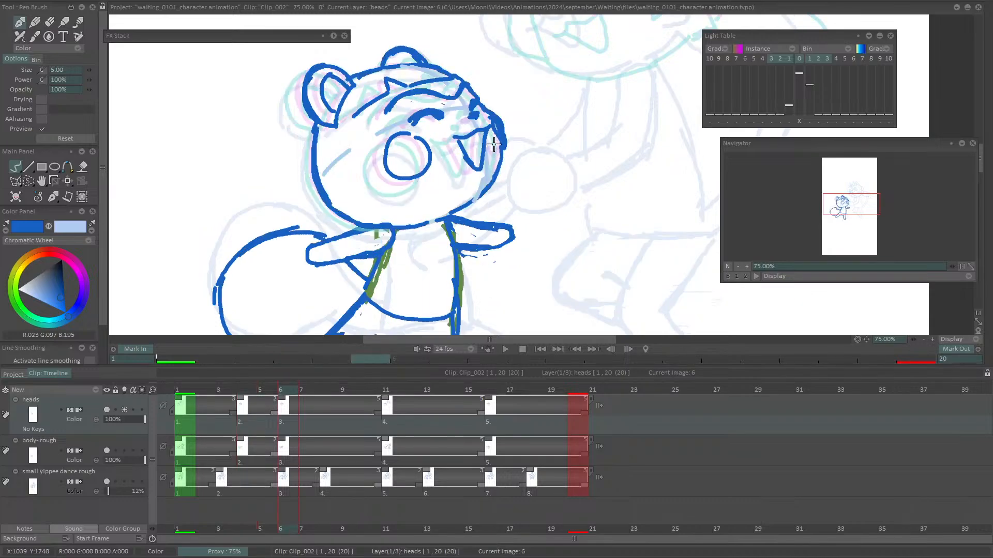
key(Left)
key(Left)
key(Right)
key(Left)
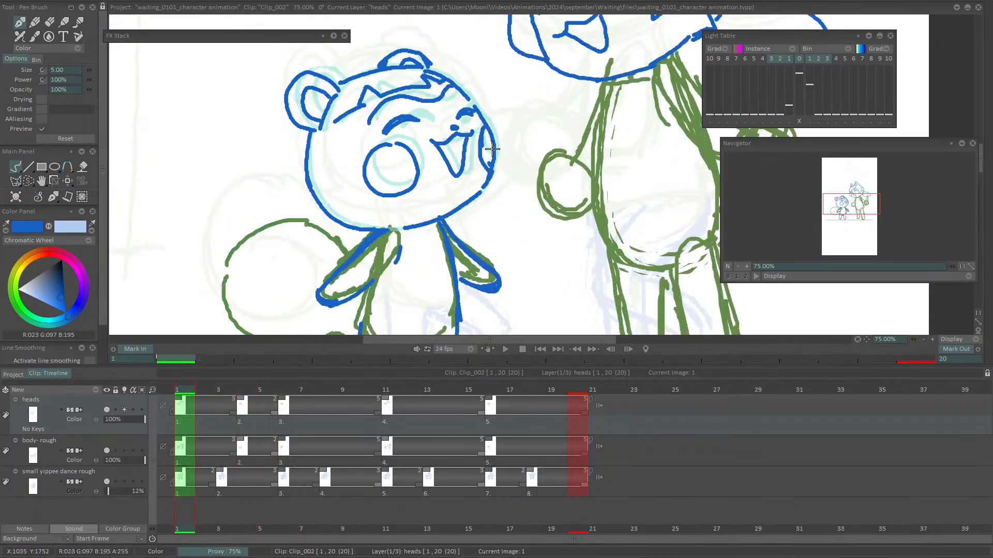
key(Right)
key(Left)
key(Right)
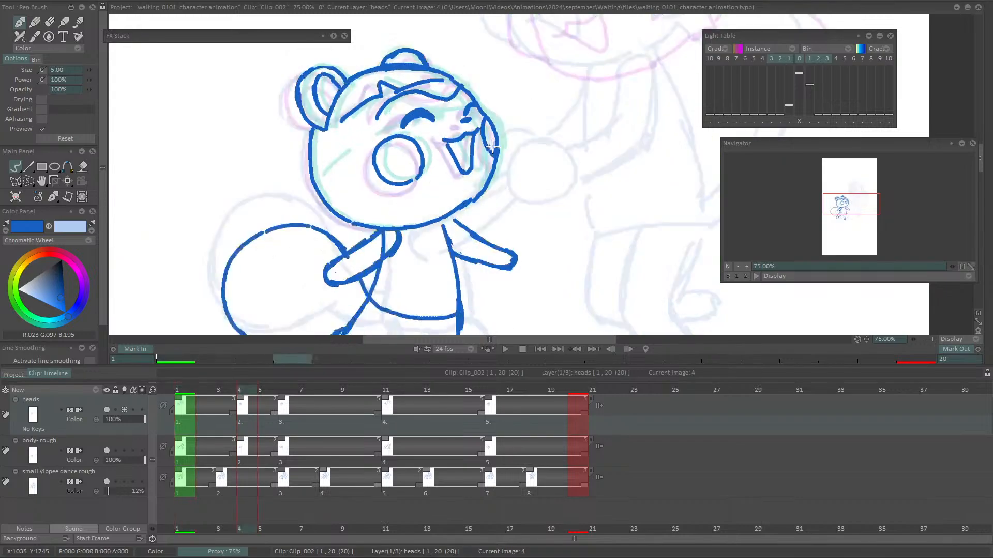
key(Right)
key(Left)
key(Left)
key(Right)
key(Right)
key(Left)
key(Left)
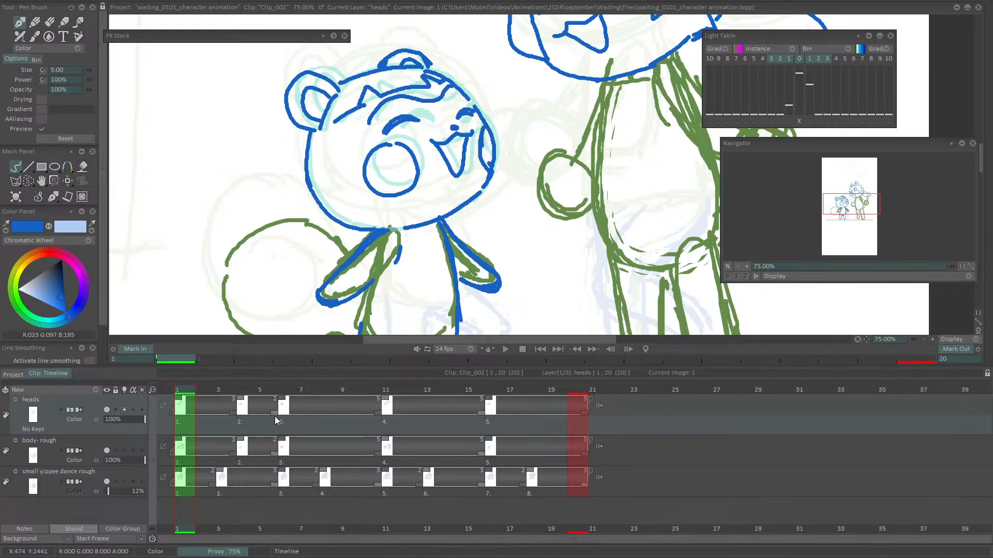
Extend the second drawing's exposure by one frame on the heads and body- rough layers, and set the mark out at frame 21
drag(279, 414, 300, 413)
drag(278, 454, 298, 454)
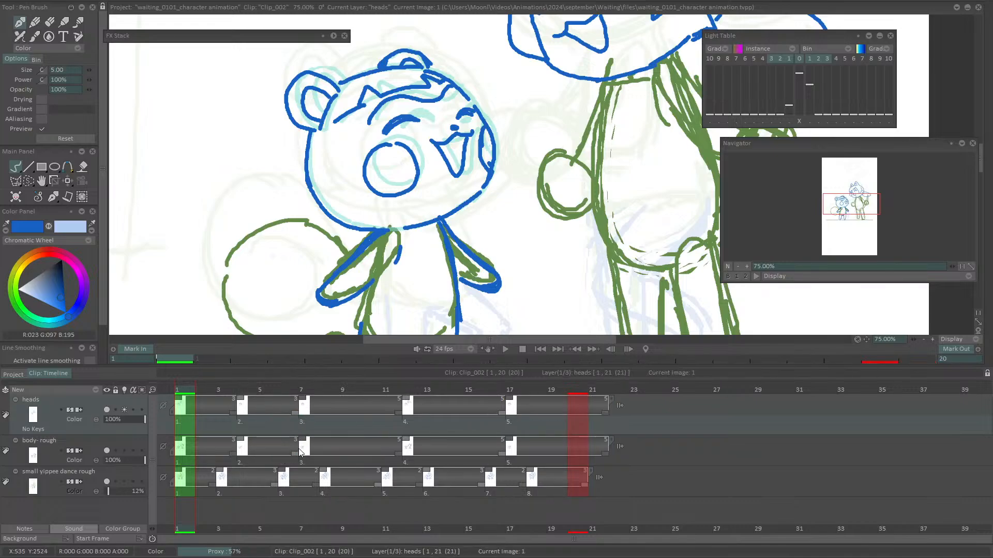
click(608, 391)
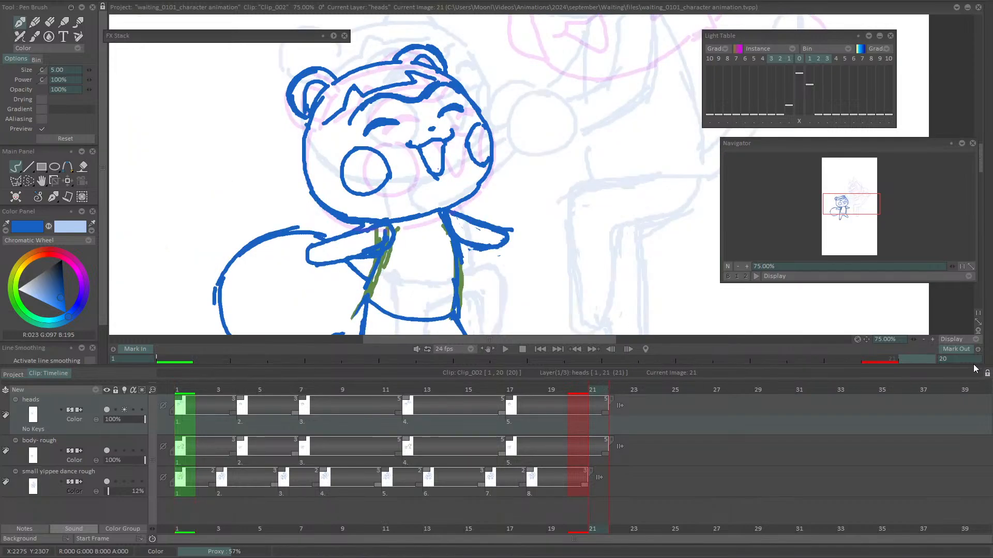
click(956, 349)
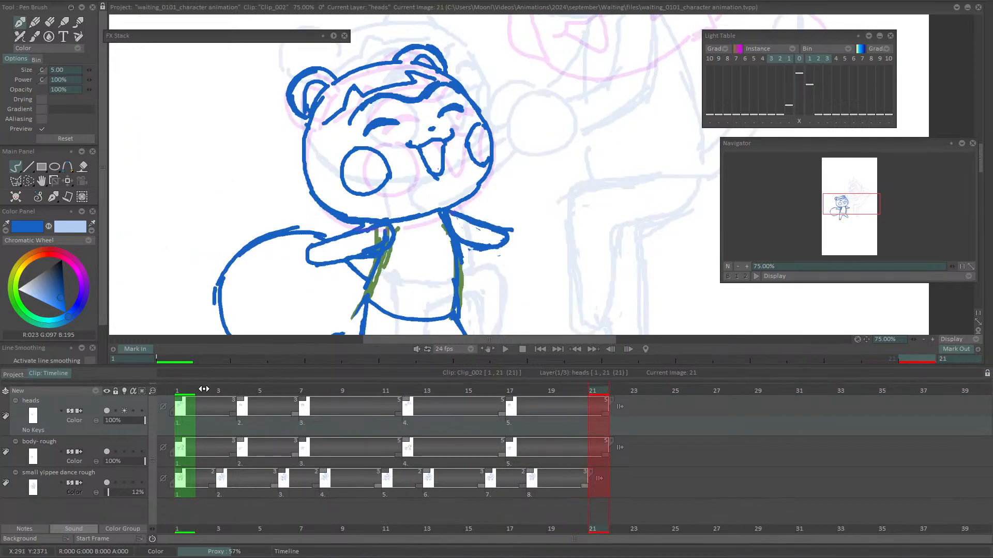
Play the animation from frame 1 with both characters in view at 25% zoom to review the timing
click(189, 391)
click(737, 266)
click(737, 266)
click(737, 266)
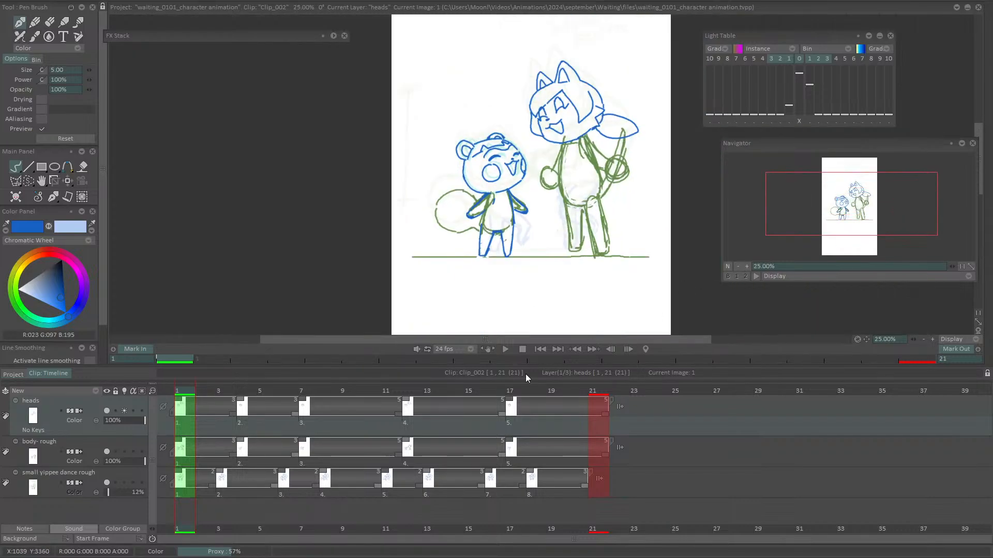
click(506, 349)
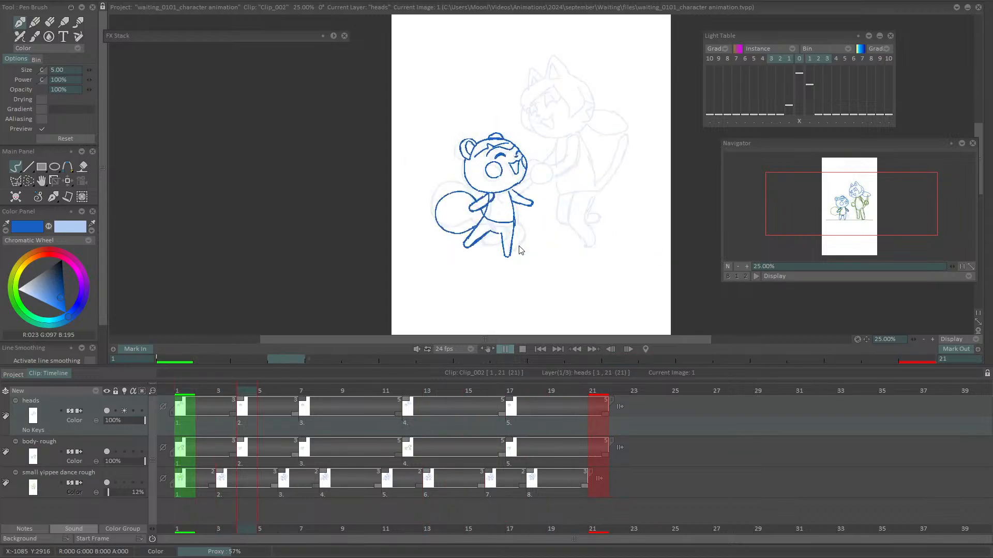
key(Return)
Shorten the first drawing's exposure to two frames on the heads and body- rough layers, so the second drawing starts at frame 3
drag(231, 414, 222, 417)
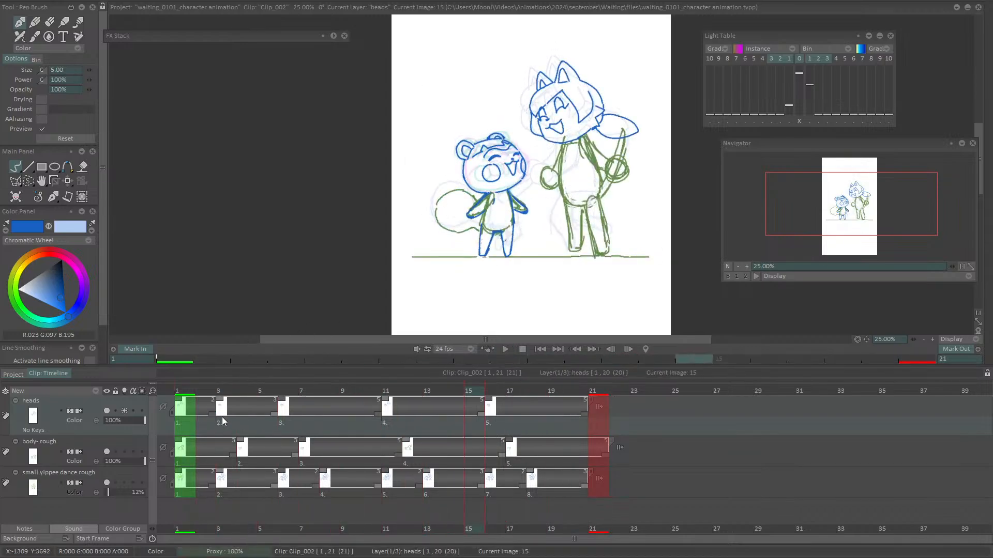
drag(232, 455, 211, 455)
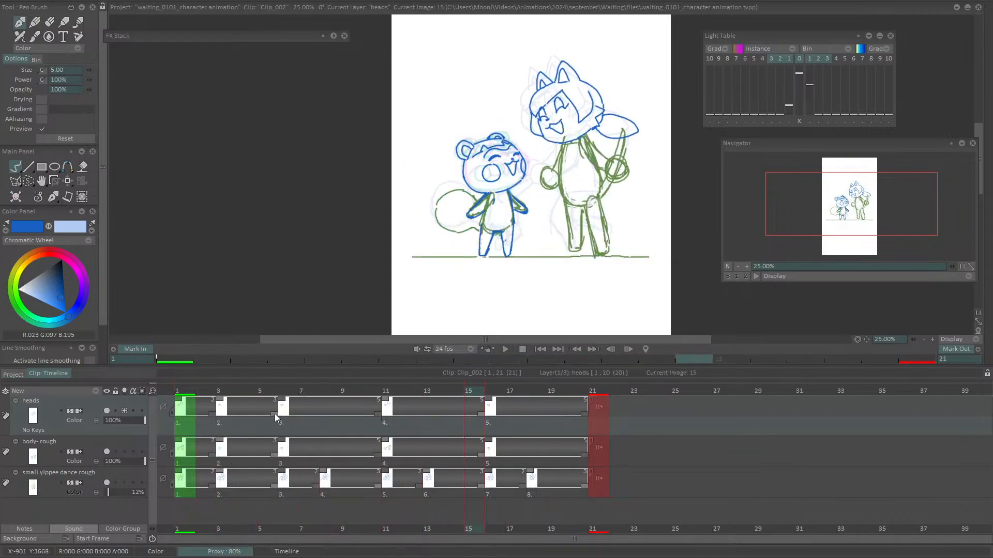
Set the mark out at frame 20 and play the animation from frame 1 to review the timing
click(572, 391)
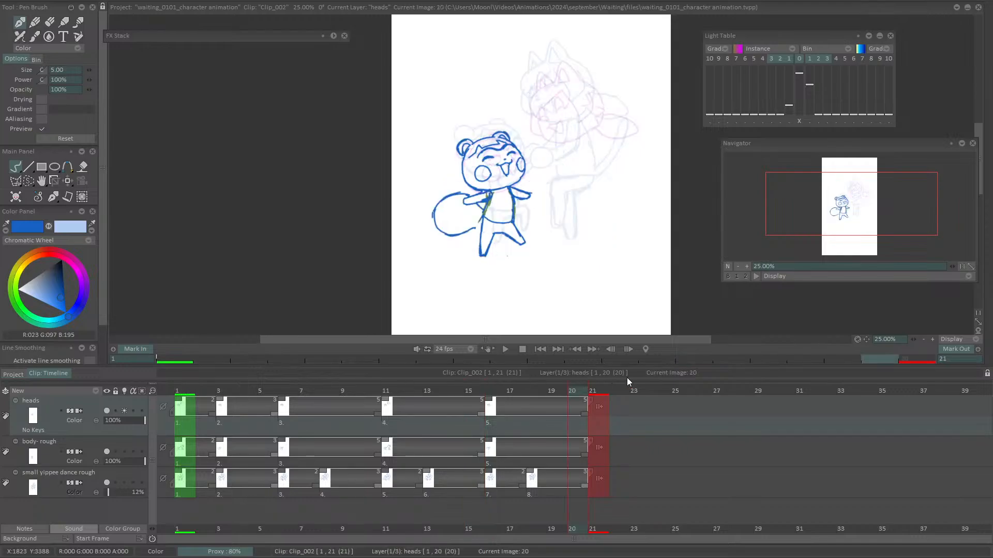
click(977, 349)
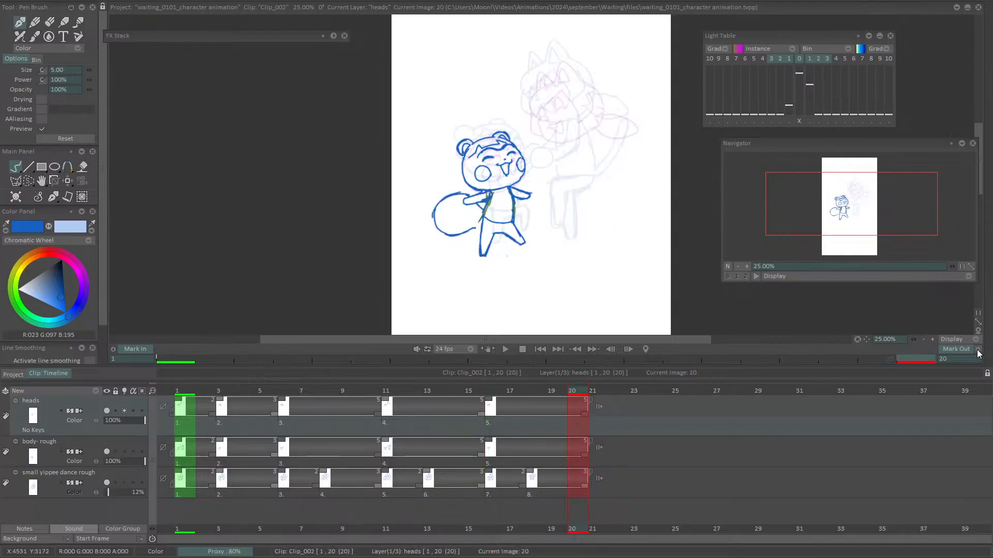
click(187, 390)
key(Return)
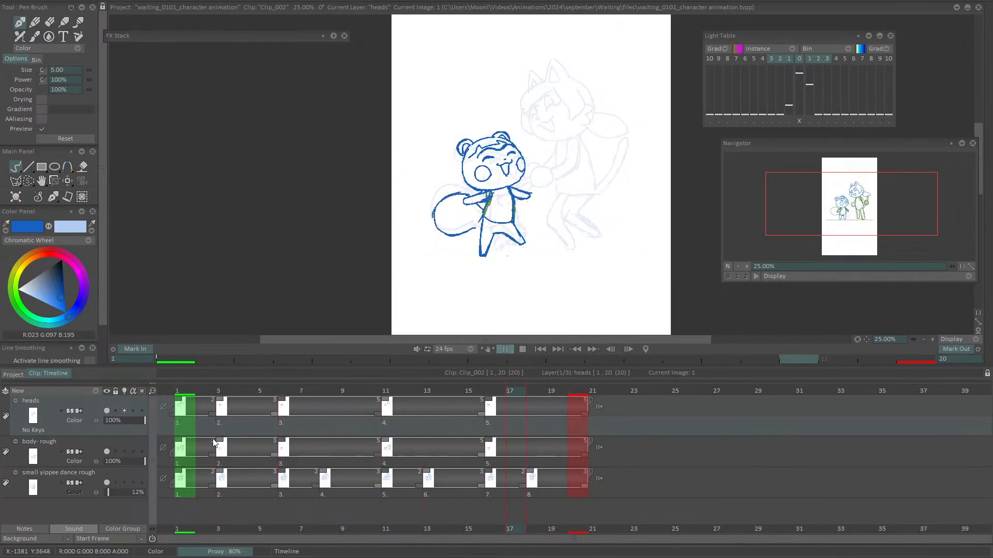
key(space)
Hide and collapse the small yippee dance rough layer, and insert a blank drawing at frame 9 on the heads and body- rough layers
click(106, 482)
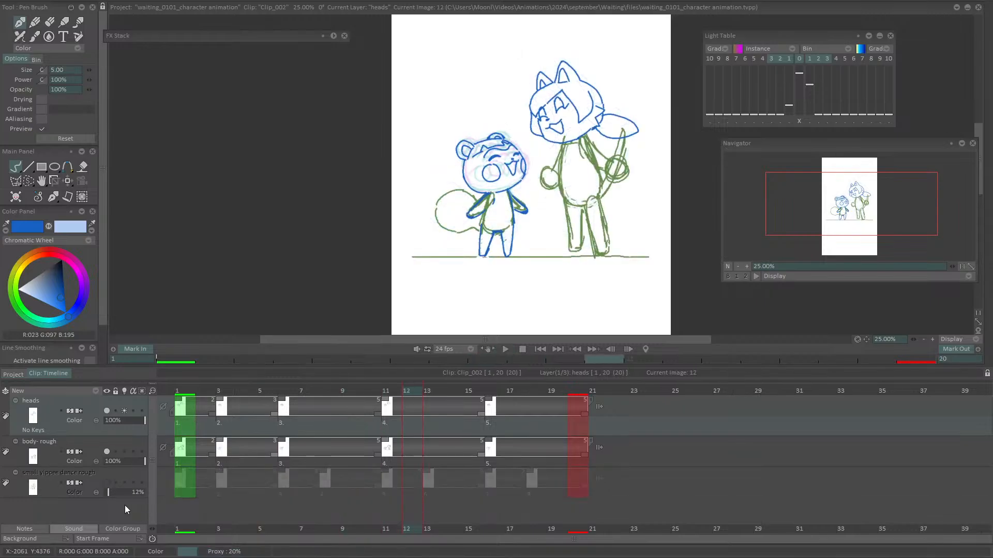
click(15, 473)
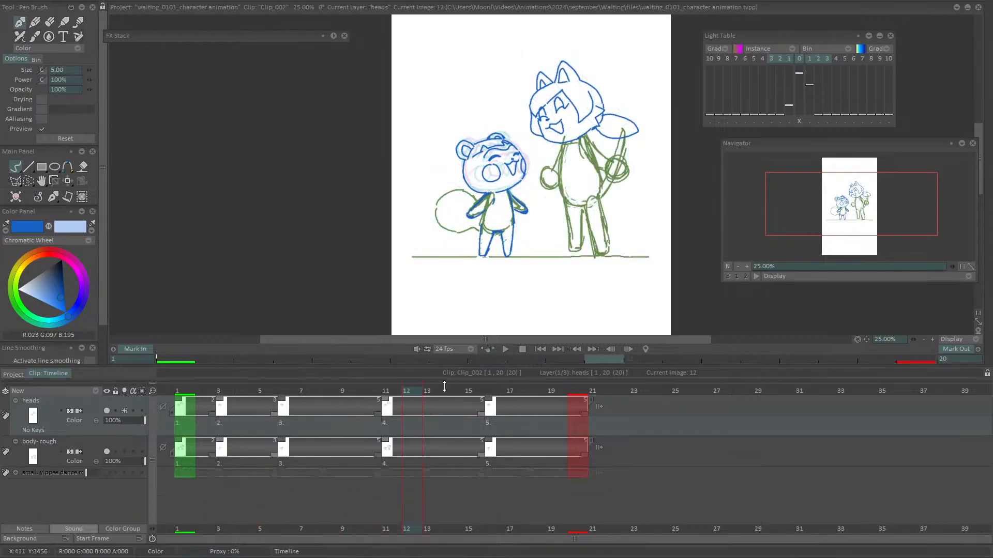
drag(217, 391, 342, 390)
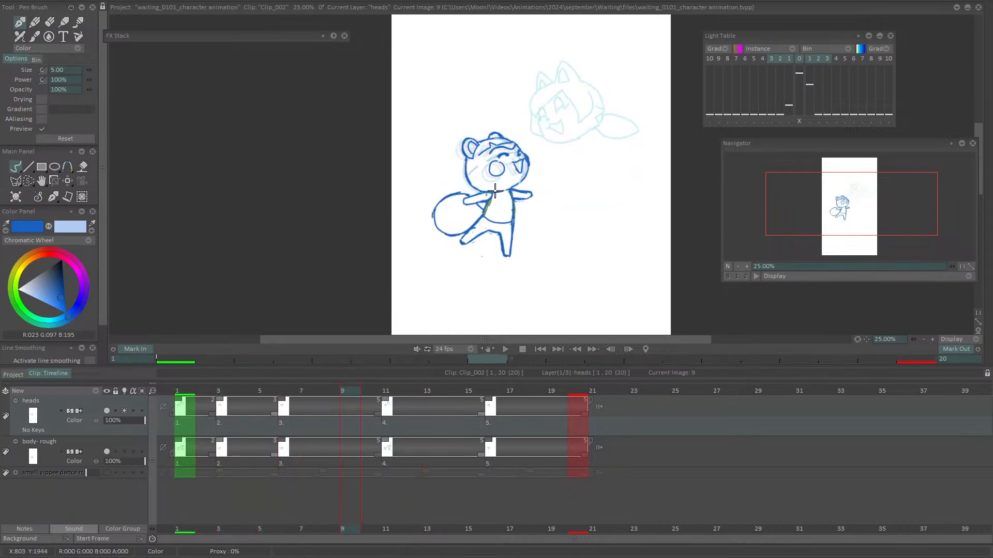
key(Return)
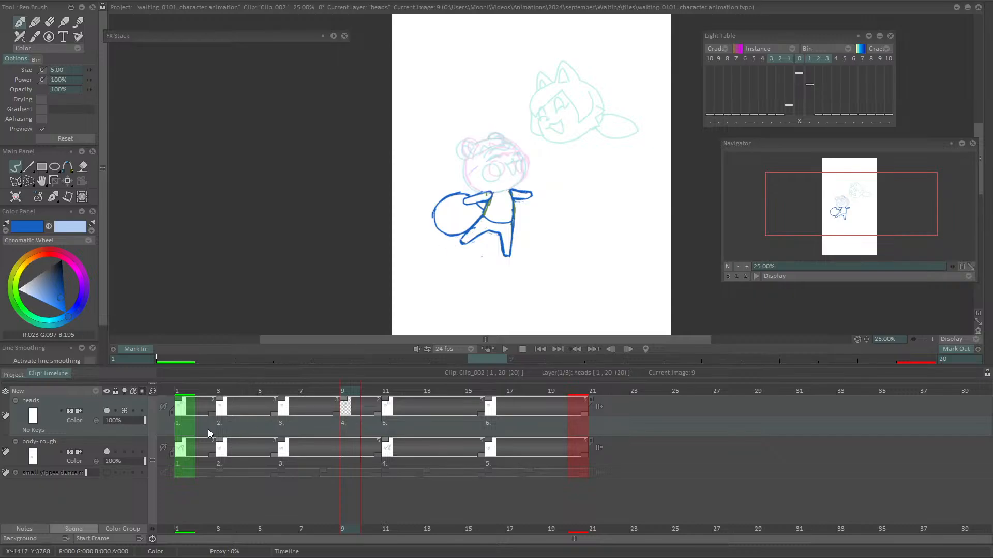
click(79, 453)
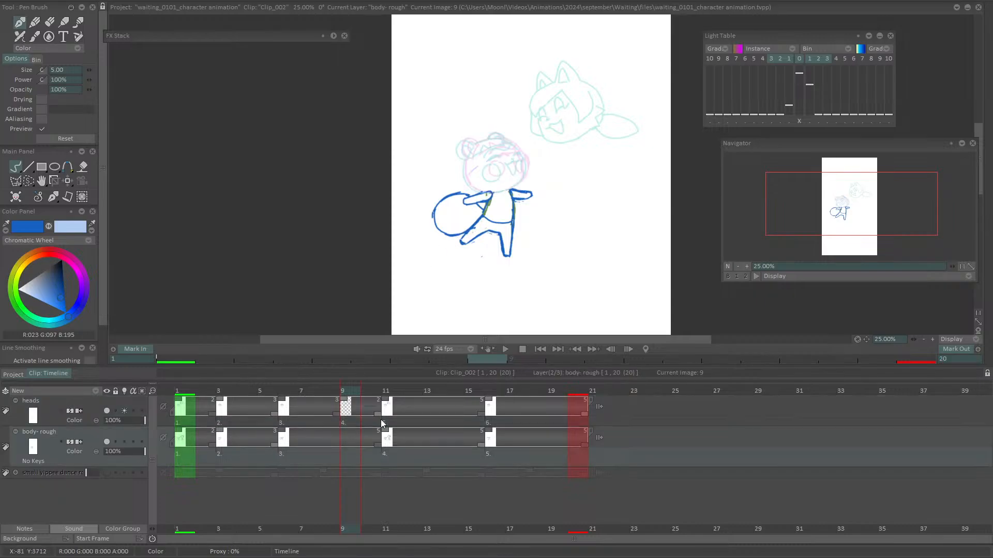
key(Return)
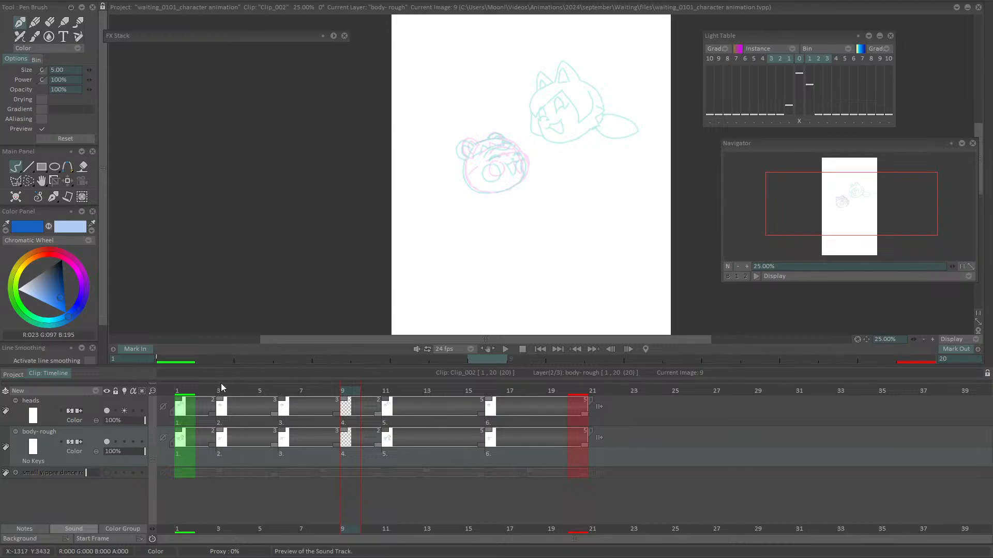
Enable the light table on the body- rough layer and raise the two previous drawings' opacity, with the small character's body in view at 75% zoom
click(122, 442)
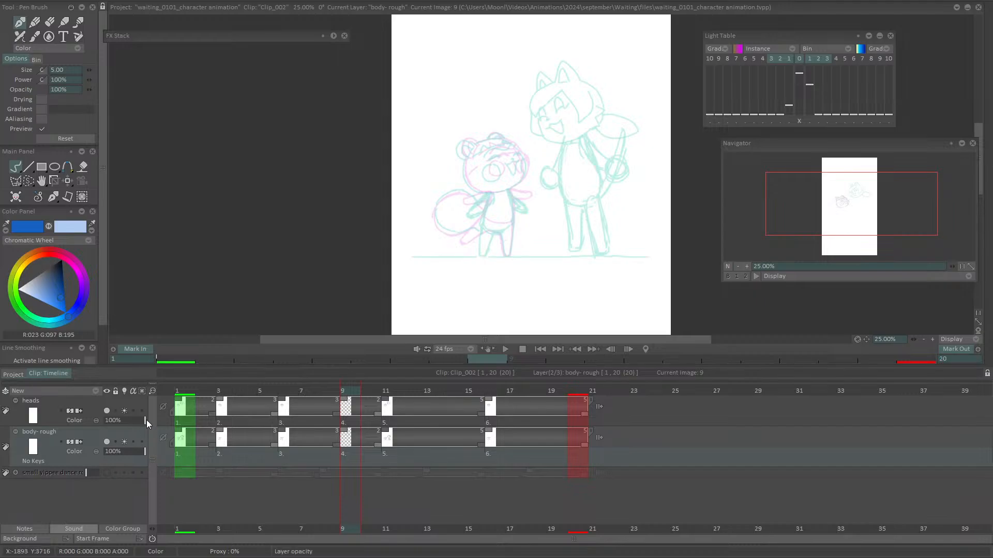
mouse_move(236, 390)
mouse_down()
mouse_move(220, 391)
mouse_move(388, 396)
mouse_move(290, 403)
mouse_move(356, 408)
mouse_up()
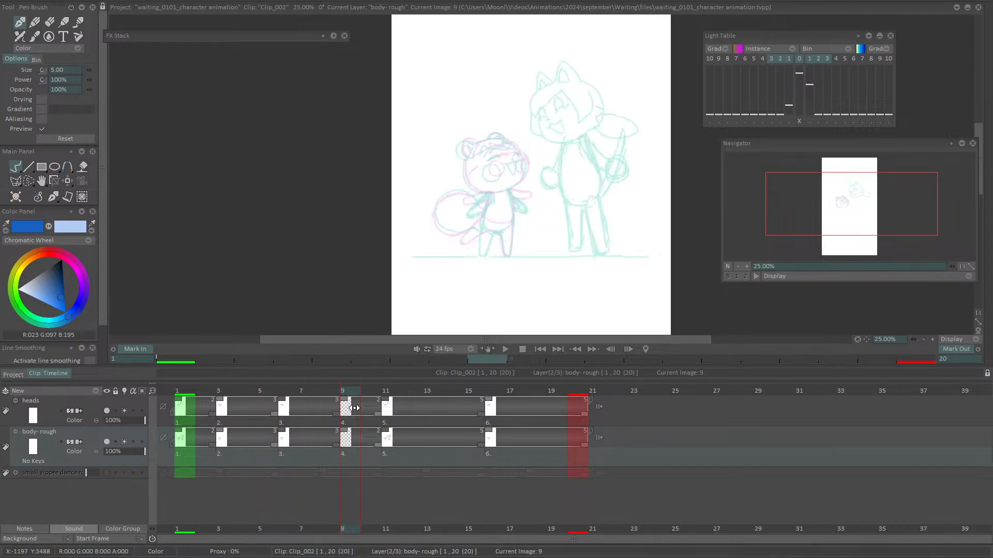
click(746, 266)
click(746, 266)
mouse_move(835, 207)
mouse_down()
mouse_move(832, 224)
mouse_move(847, 215)
mouse_up()
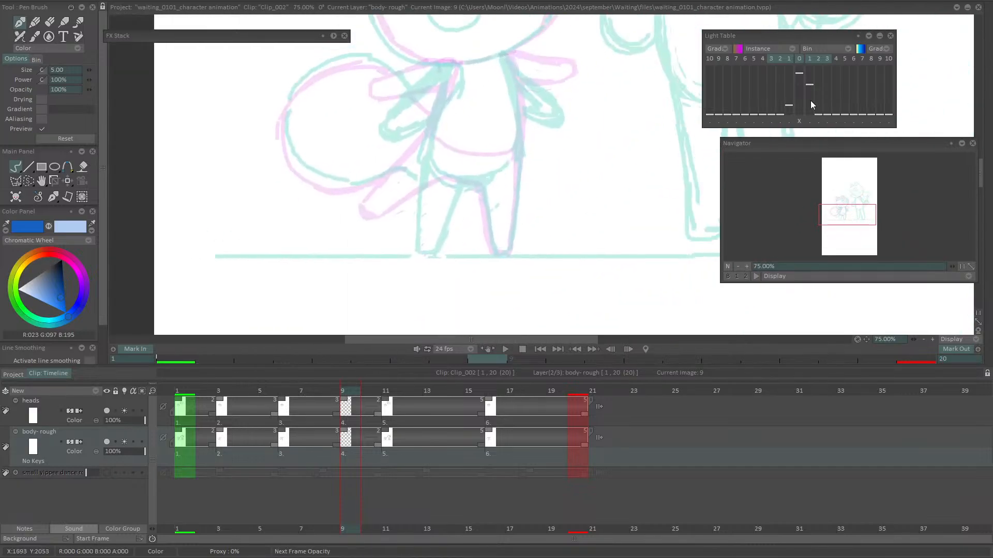
drag(780, 113, 780, 106)
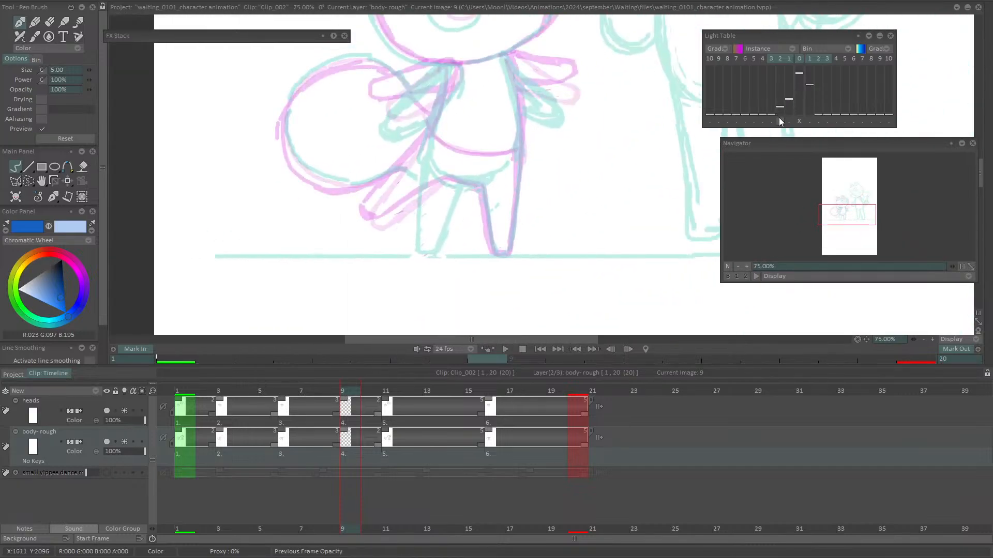
drag(826, 224, 852, 208)
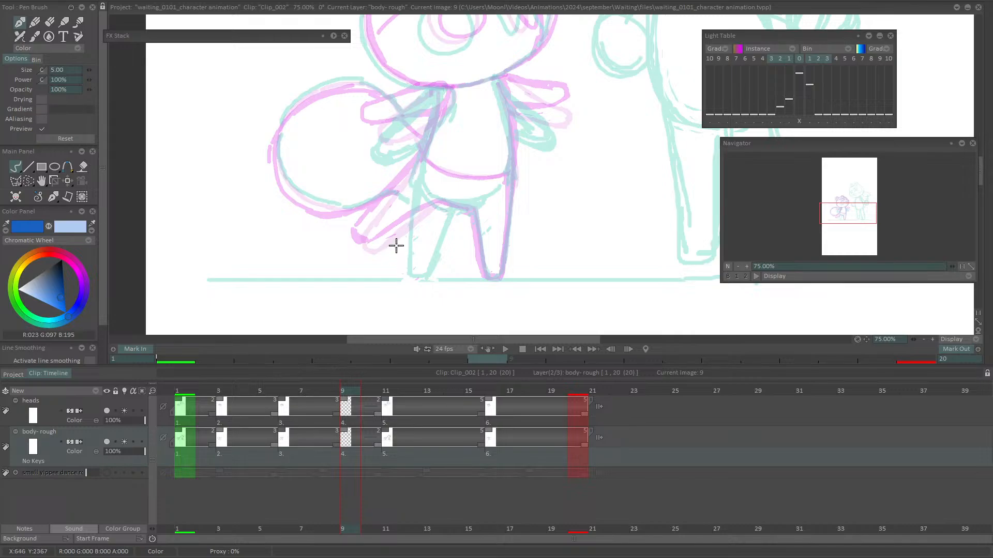
Draw the small character's two legs and curved waistline at frame 9 on the body- rough layer
mouse_move(423, 148)
mouse_down()
mouse_move(396, 268)
mouse_move(409, 273)
mouse_move(445, 207)
mouse_move(472, 210)
mouse_move(479, 258)
mouse_move(499, 277)
mouse_up()
drag(512, 177, 503, 258)
key(ctrl+z)
drag(510, 171, 500, 275)
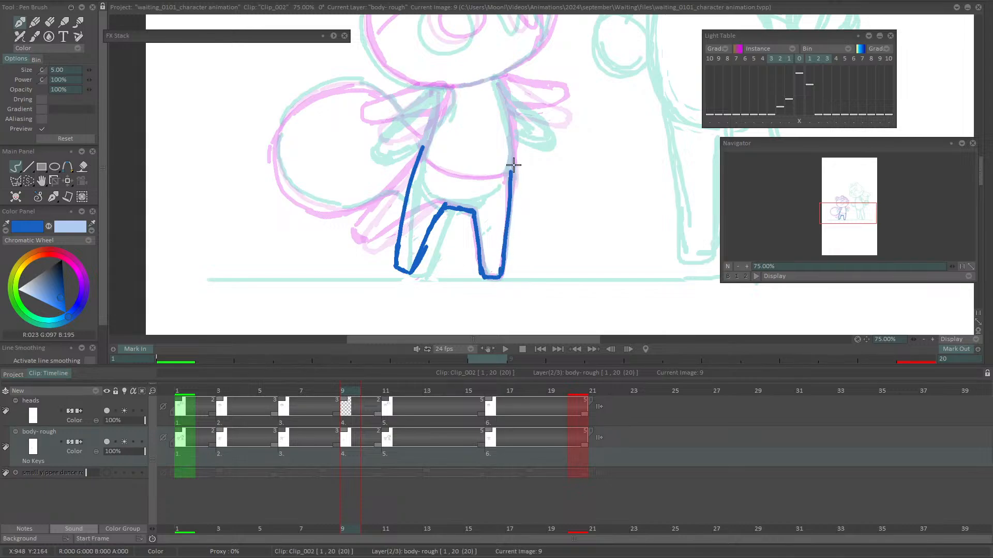
mouse_move(423, 149)
mouse_down()
mouse_move(454, 177)
mouse_move(511, 172)
mouse_up()
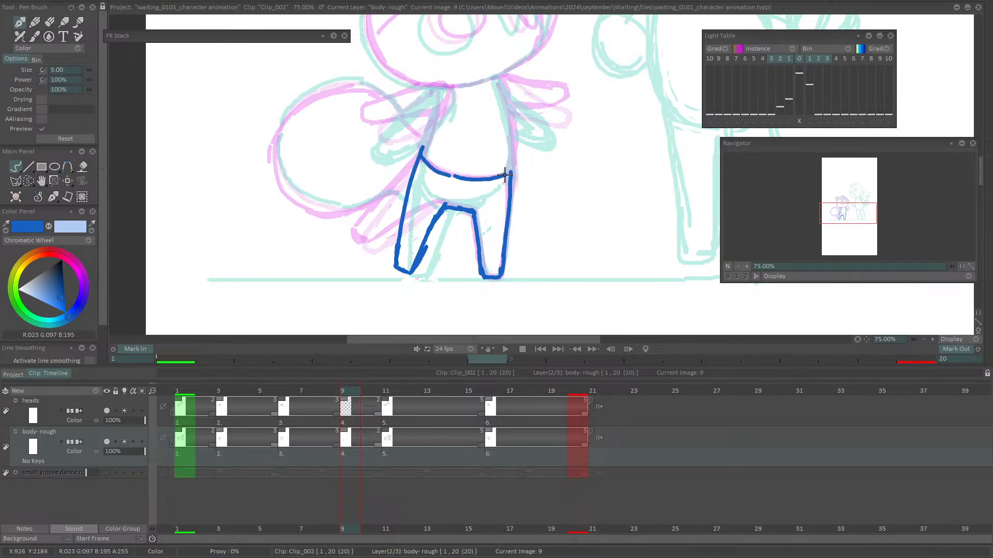
Draw both sides of the small character's torso from the neck down to the waistline at frame 9
drag(440, 89, 430, 135)
key(ctrl+z)
drag(442, 86, 426, 143)
key(ctrl+z)
drag(442, 85, 420, 153)
drag(498, 76, 511, 174)
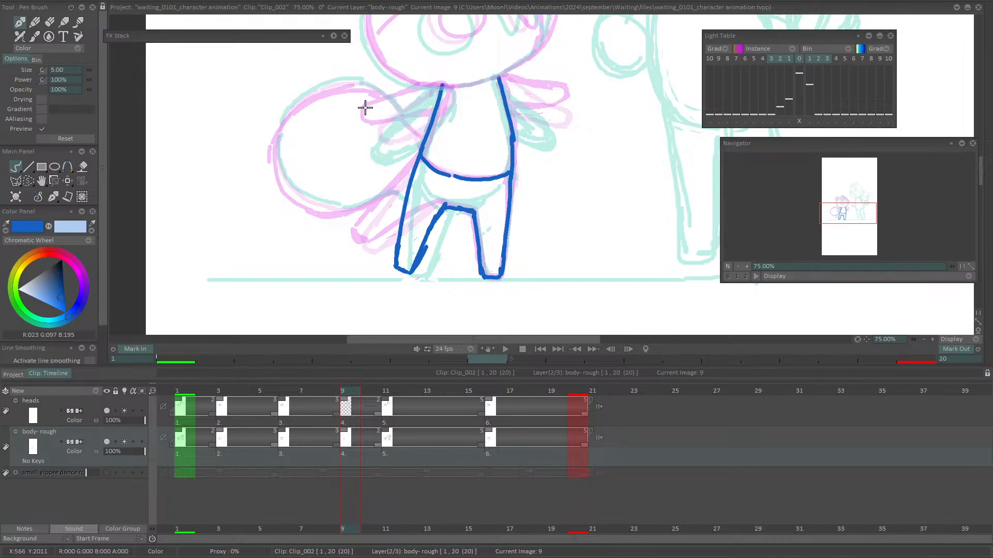
mouse_move(356, 127)
mouse_down()
mouse_move(360, 145)
mouse_move(409, 102)
mouse_up()
key(ctrl+z)
key(ctrl+z)
drag(356, 126, 414, 95)
key(ctrl+z)
drag(354, 127, 422, 92)
key(ctrl+z)
drag(357, 127, 443, 85)
key(ctrl+z)
key(ctrl+z)
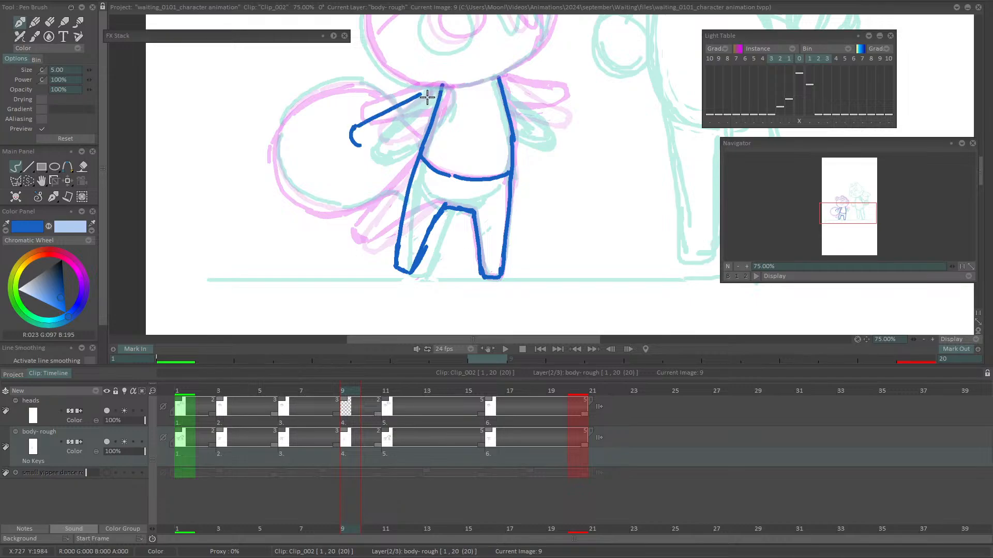
key(ctrl+z)
key(ctrl+z)
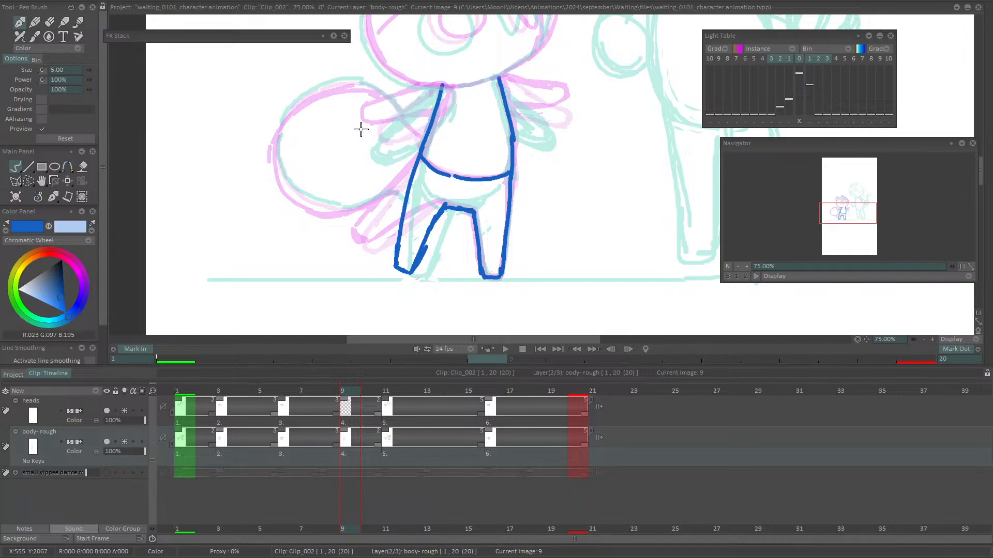
Draw the small character's outstretched arm on the tail side at frame 9, sloping down from the shoulder
drag(357, 125, 365, 145)
drag(359, 144, 418, 95)
key(ctrl+z)
drag(357, 126, 419, 94)
key(ctrl+z)
mouse_move(357, 126)
mouse_down()
mouse_move(432, 89)
mouse_move(448, 92)
mouse_move(442, 113)
mouse_up()
drag(369, 144, 436, 115)
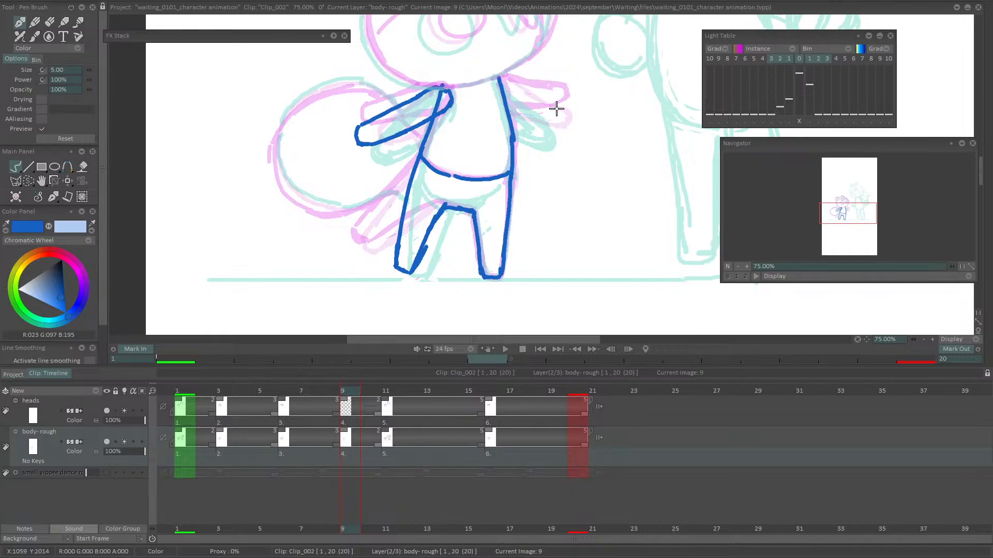
Draw the small character's opposite arm at frame 9, angled down and away from the shoulder with a rounded hand
drag(557, 110, 549, 127)
drag(506, 102, 550, 125)
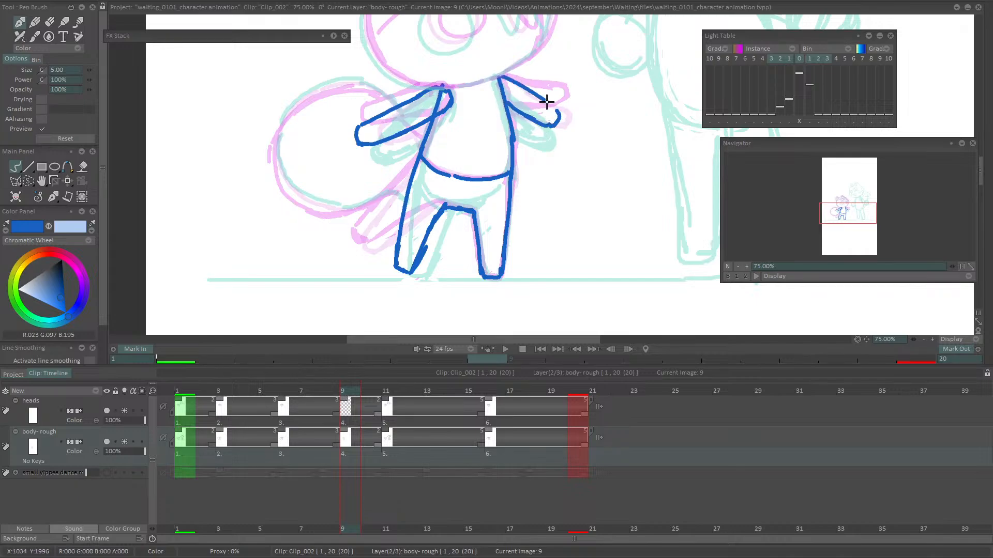
drag(507, 75, 551, 109)
Play the animation from frame 1 at 33.33% zoom to review the small character's motion with the new body drawing
scroll(765, 256, down, 3)
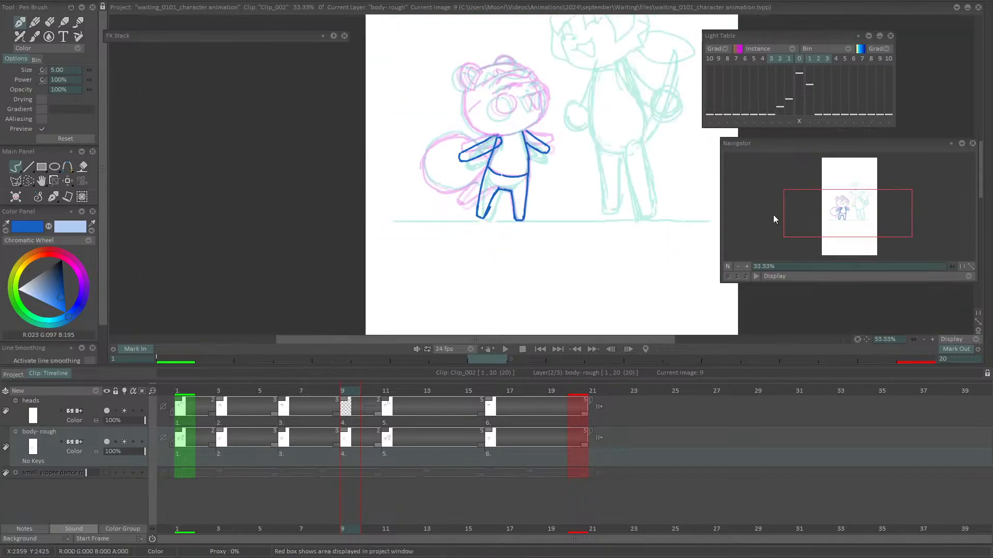
drag(350, 391, 189, 397)
key(Return)
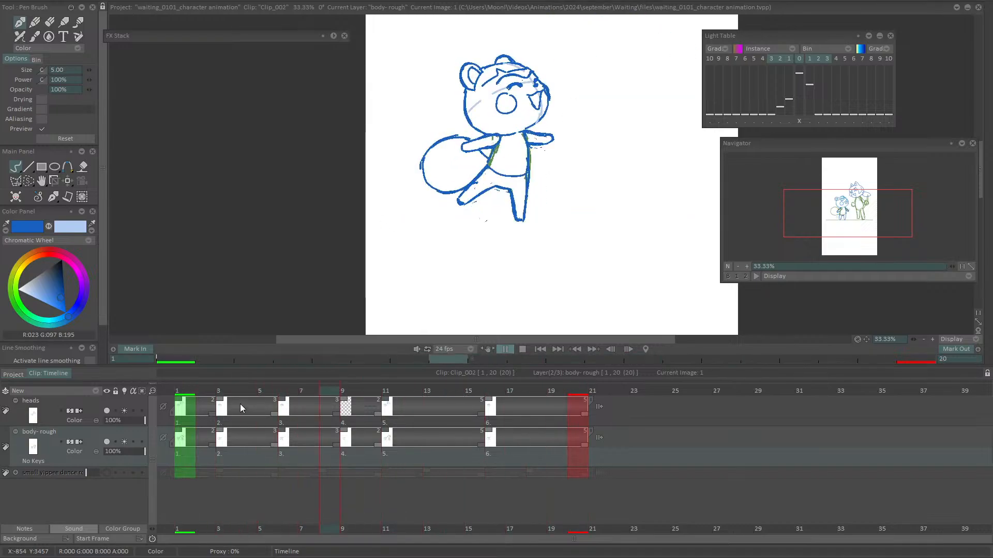
key(Return)
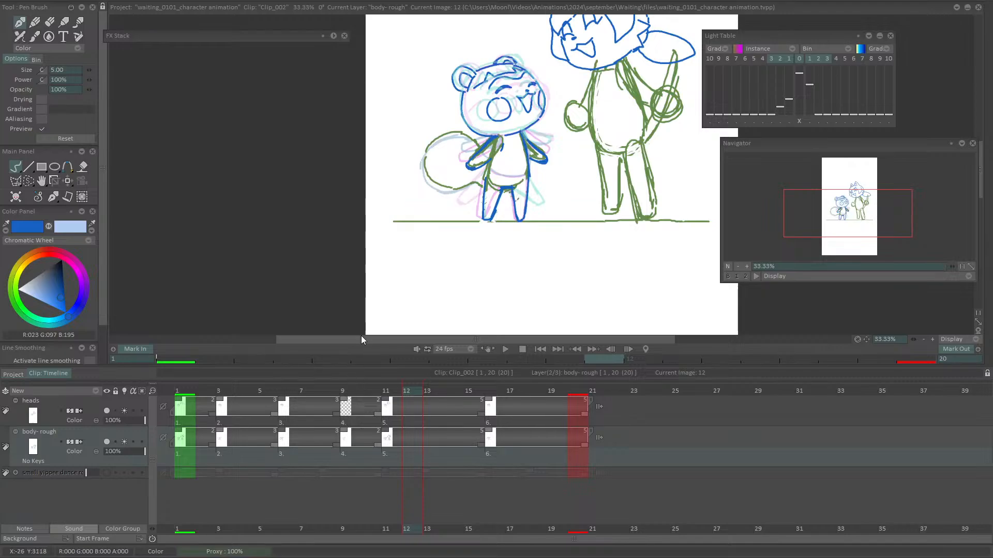
click(842, 205)
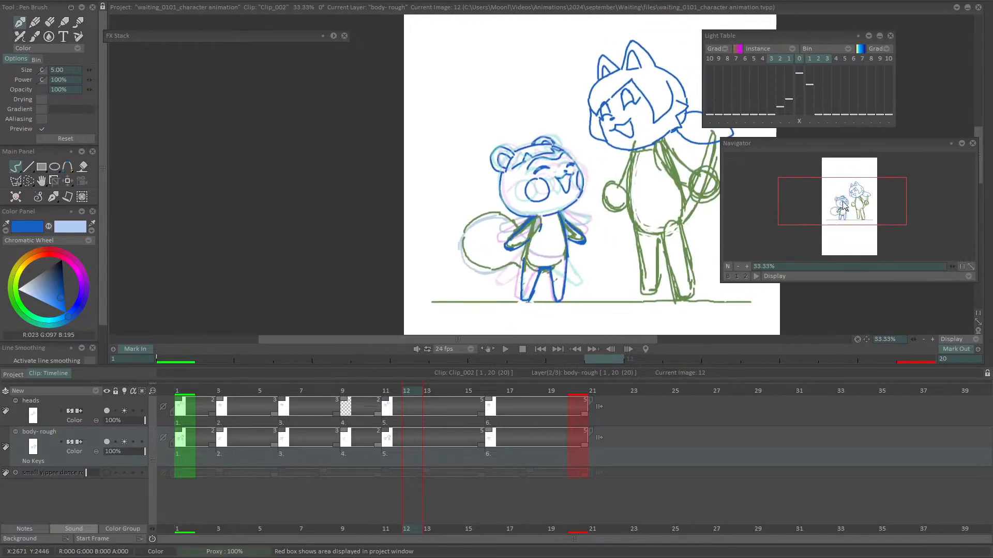
drag(843, 204, 847, 209)
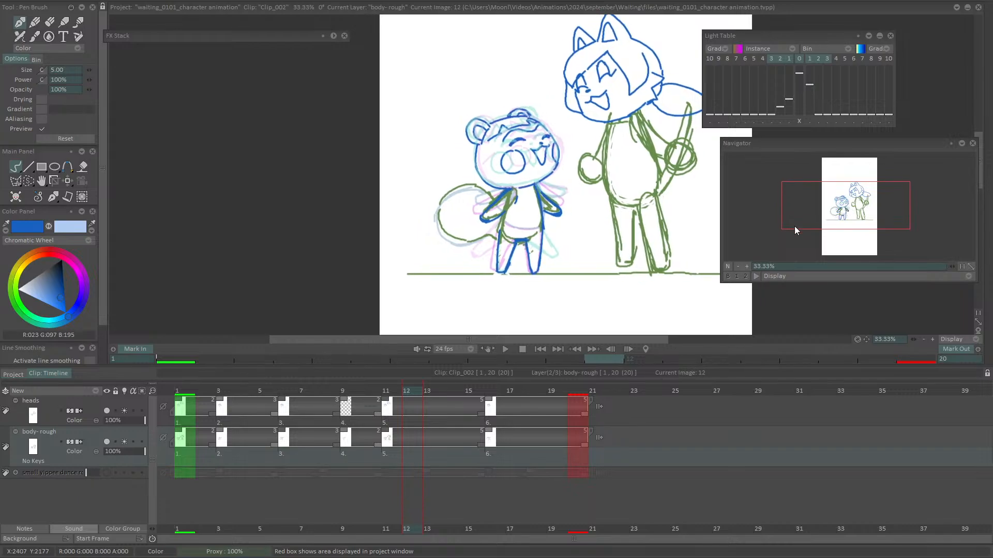
mouse_move(326, 393)
mouse_down()
mouse_move(259, 399)
mouse_move(409, 403)
mouse_move(295, 416)
mouse_move(196, 408)
mouse_move(376, 408)
mouse_move(267, 408)
mouse_up()
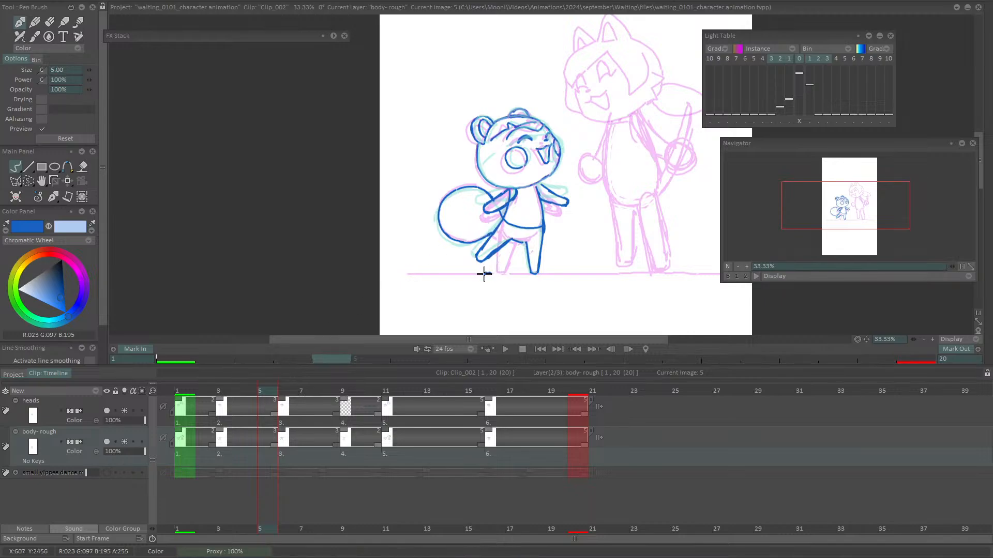
mouse_move(484, 274)
mouse_down()
mouse_move(498, 235)
mouse_move(489, 274)
mouse_up()
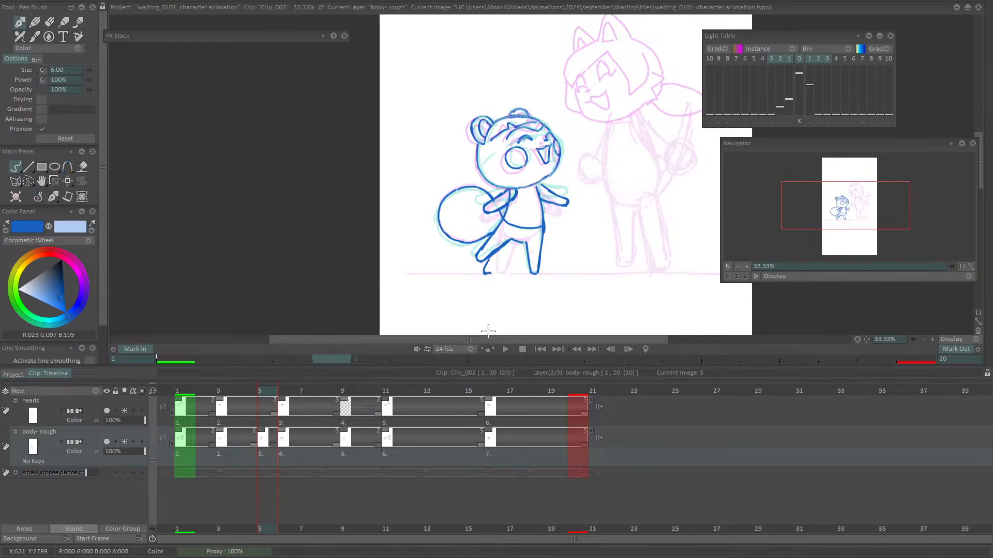
key(ctrl+z)
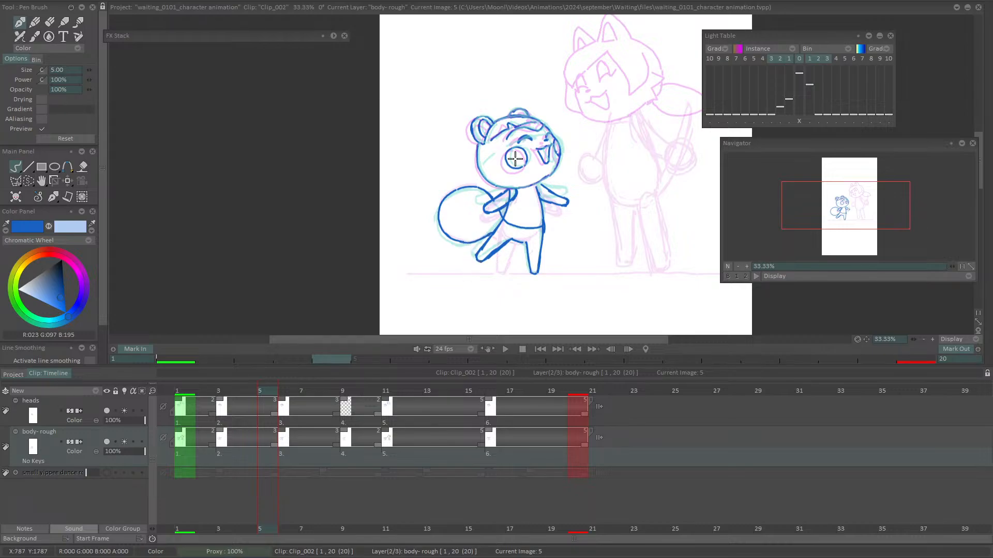
mouse_move(848, 207)
mouse_down()
mouse_move(866, 216)
mouse_move(822, 230)
mouse_move(809, 192)
mouse_move(848, 226)
mouse_up()
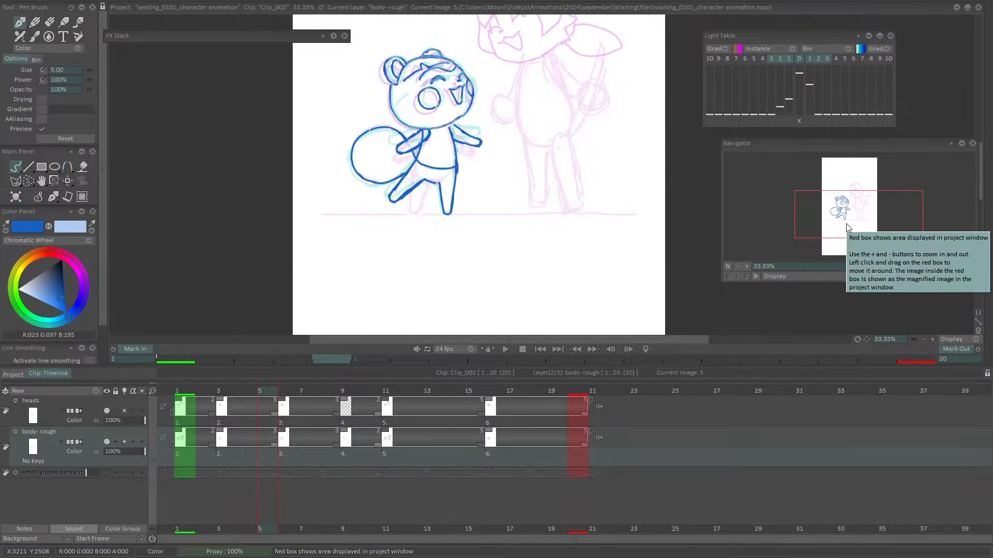